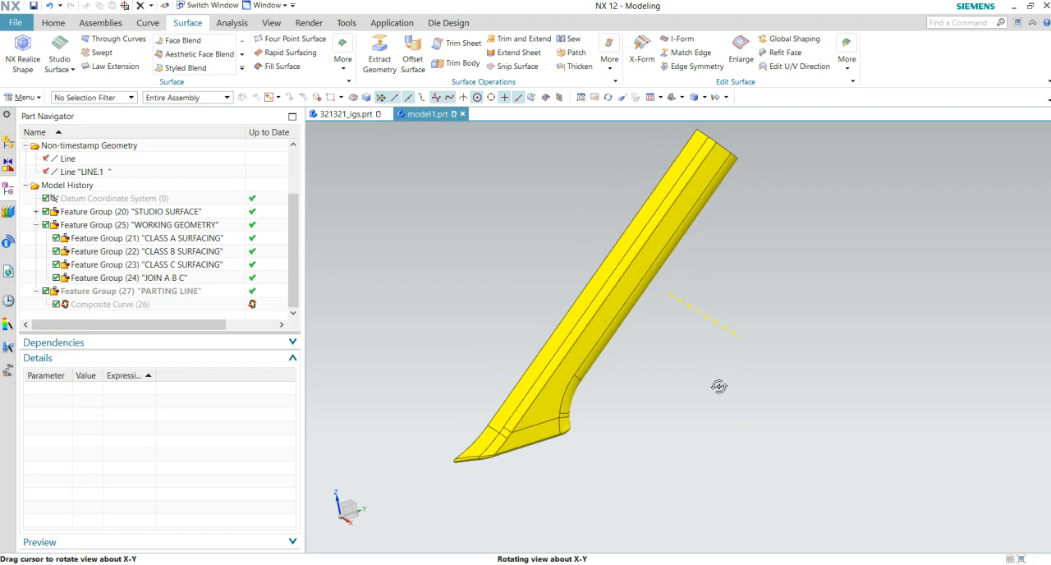
- Examine the long yellow surface model from several sides, including its flared lower end and inner side
middle_drag(588, 380, 630, 470)
scroll(645, 407, up, 2)
scroll(650, 476, down, 2)
middle_drag(628, 392, 605, 368)
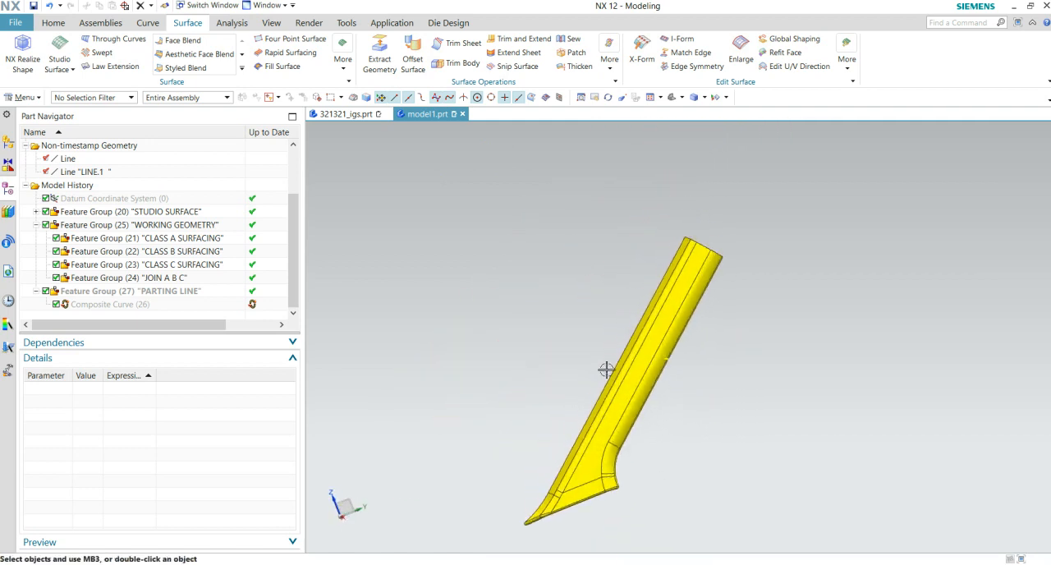
scroll(666, 431, up, 3)
middle_drag(678, 433, 615, 411)
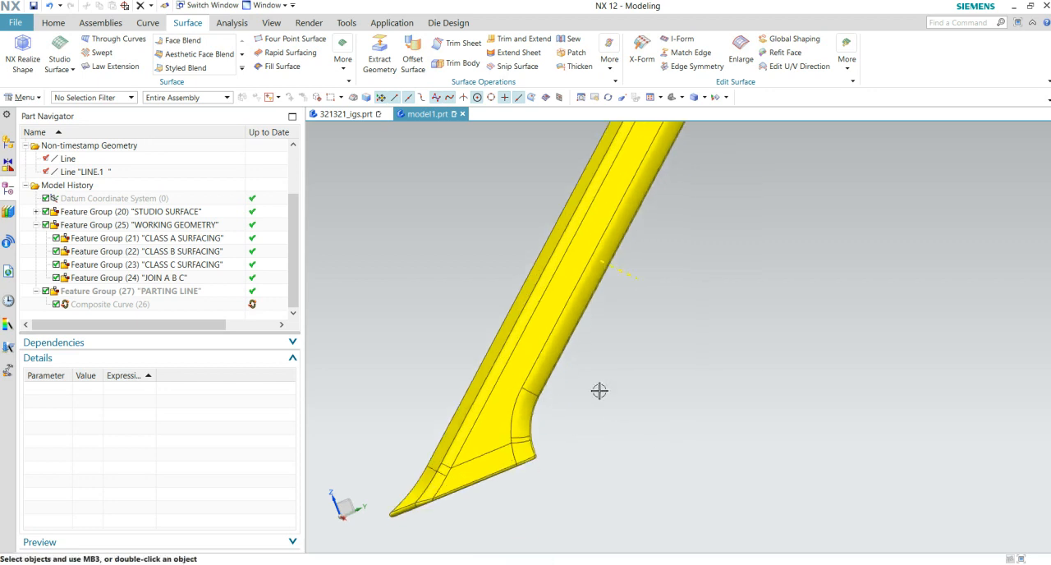
scroll(603, 392, down, 3)
middle_drag(551, 372, 572, 396)
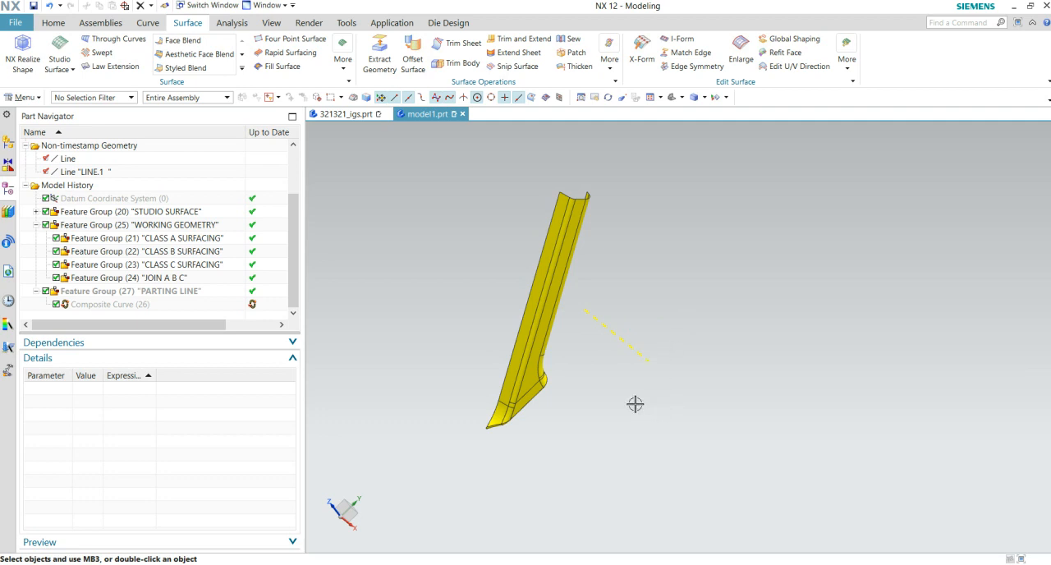
middle_drag(582, 407, 593, 518)
scroll(650, 411, up, 2)
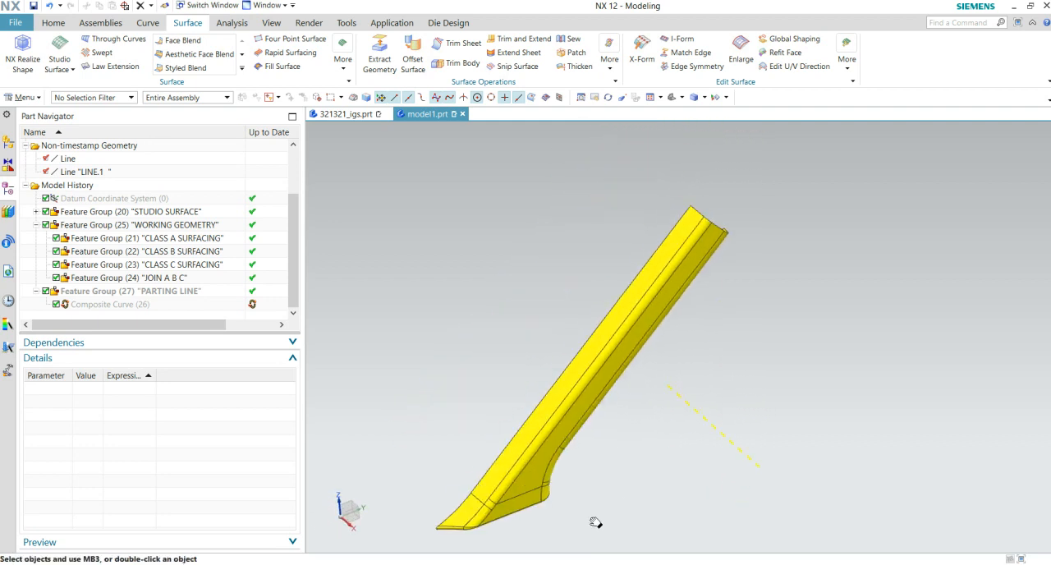
middle_drag(646, 441, 627, 453)
scroll(682, 342, up, 2)
scroll(682, 342, up, 2)
middle_drag(674, 369, 637, 488)
scroll(688, 377, down, 2)
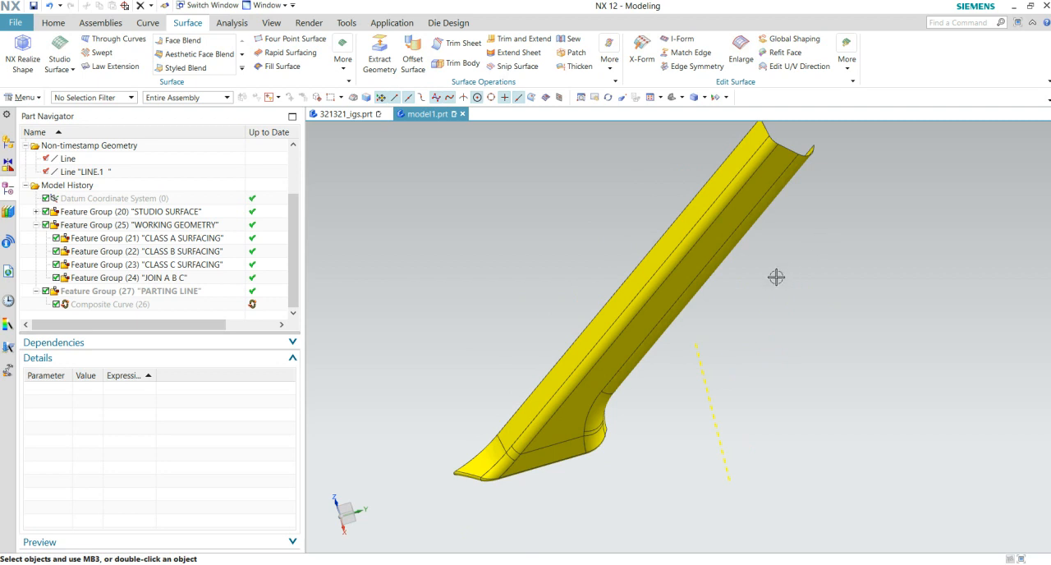
middle_drag(674, 370, 640, 333)
scroll(641, 434, up, 1)
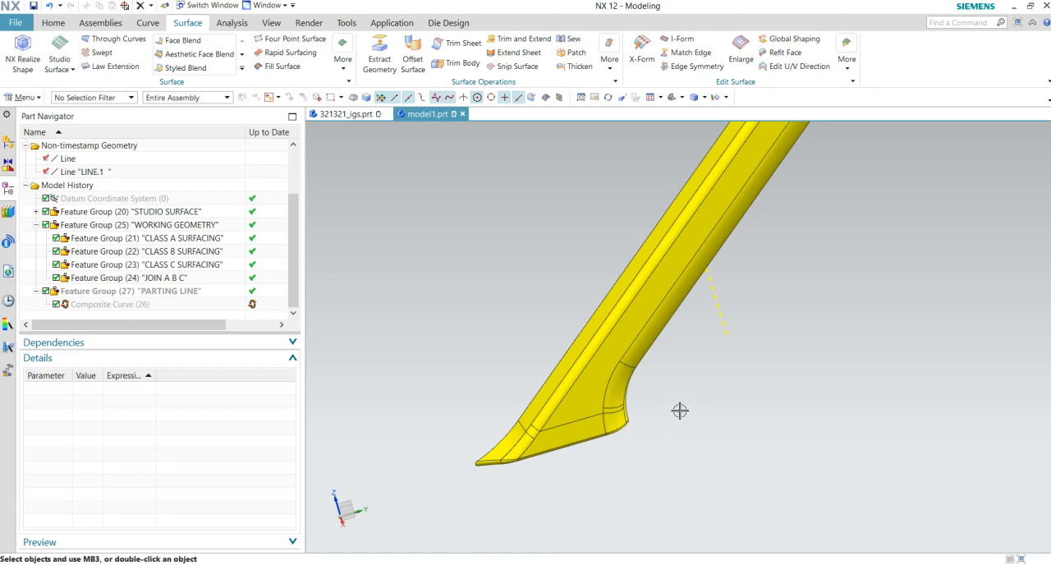
scroll(679, 411, down, 2)
middle_drag(680, 424, 685, 425)
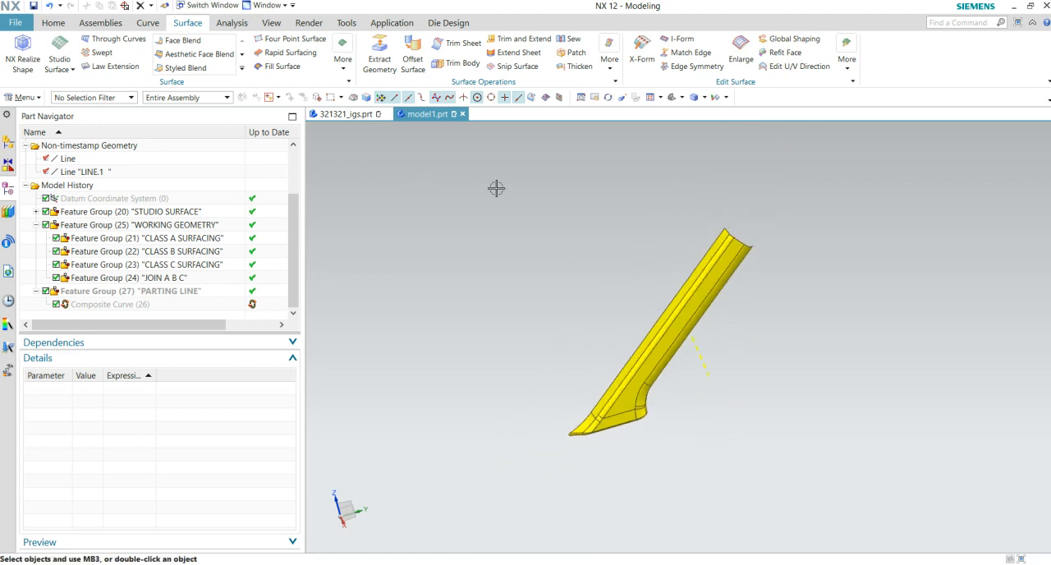
- Set up a Sew of all the part's sheet bodies with a tolerance of 0.05 and show the result
click(574, 40)
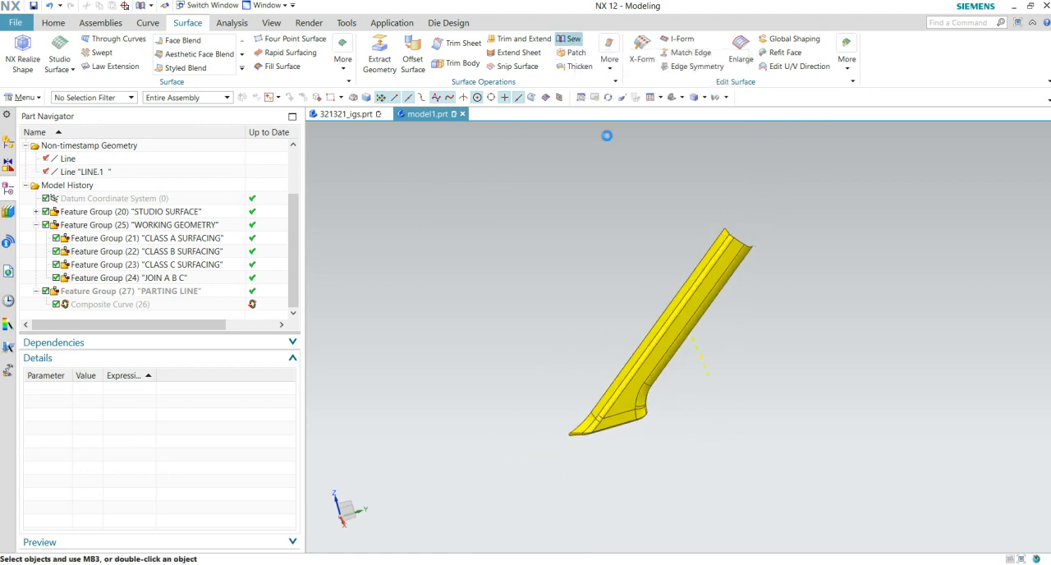
click(649, 367)
middle_drag(700, 442, 729, 465)
drag(679, 456, 617, 321)
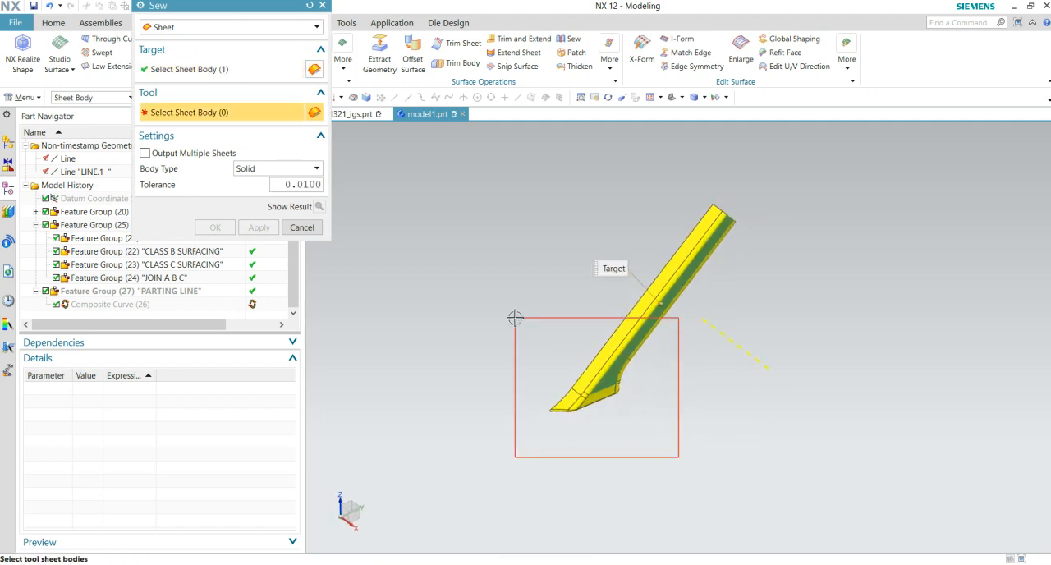
drag(515, 318, 515, 318)
drag(746, 474, 522, 177)
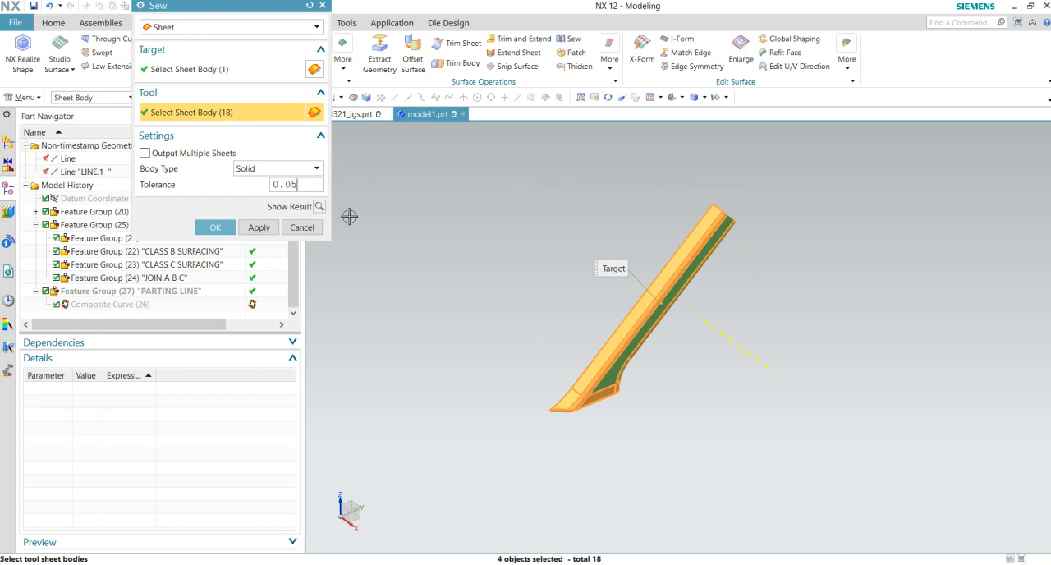
click(321, 210)
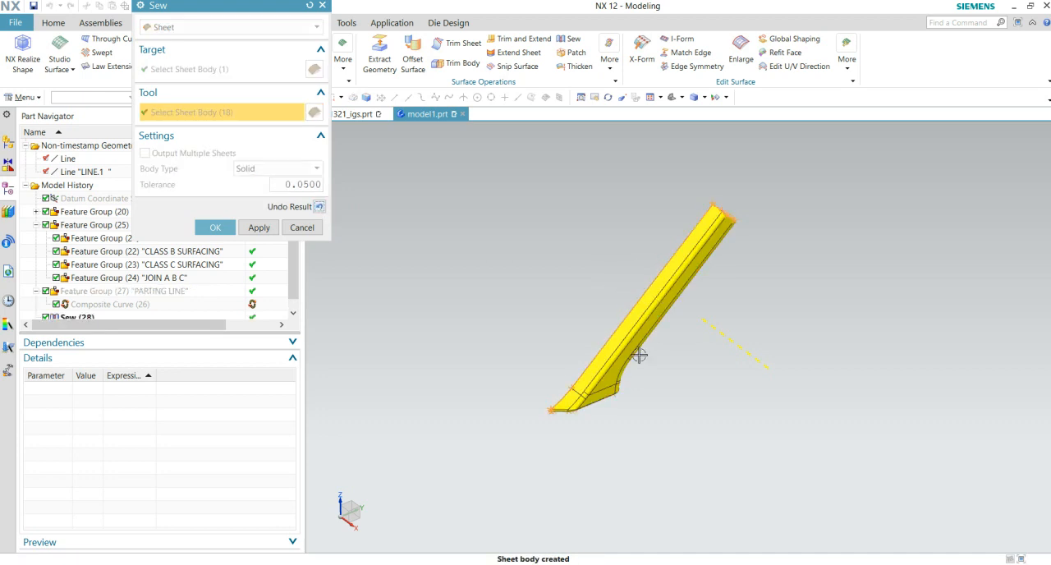
- Inspect the open boundary edges at both ends of the sewn sheet and accept the Sew
middle_drag(598, 383, 716, 256)
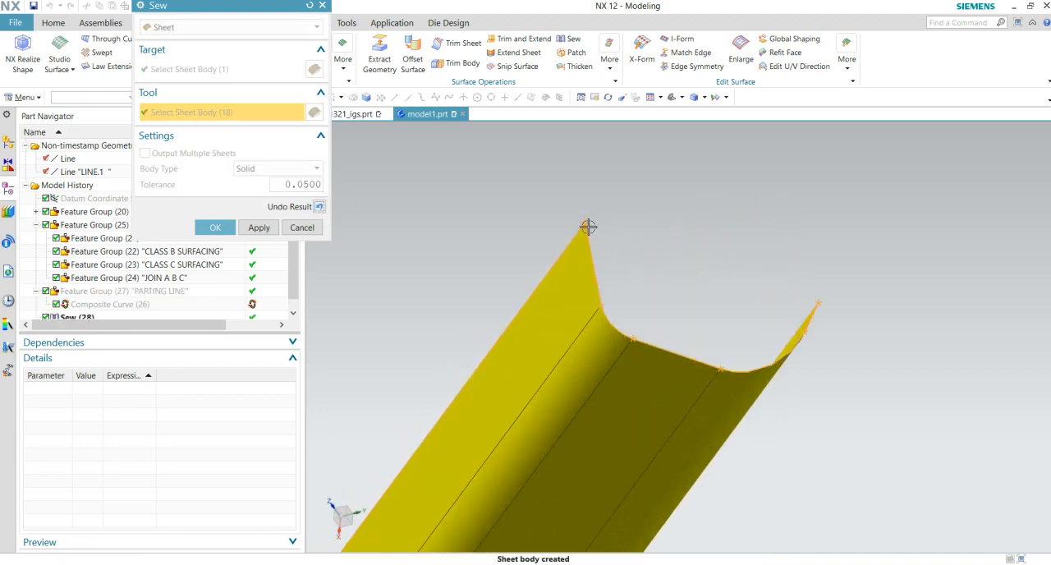
middle_drag(713, 323, 614, 273)
scroll(694, 326, up, 1)
scroll(865, 337, up, 2)
middle_drag(865, 337, 802, 314)
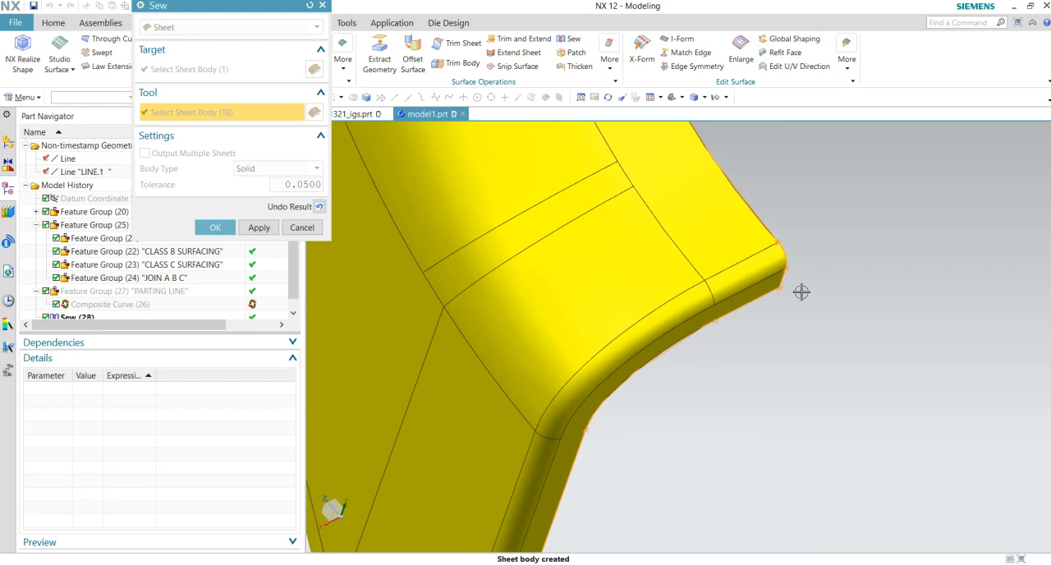
middle_drag(736, 351, 427, 231)
middle_drag(616, 503, 594, 505)
click(214, 228)
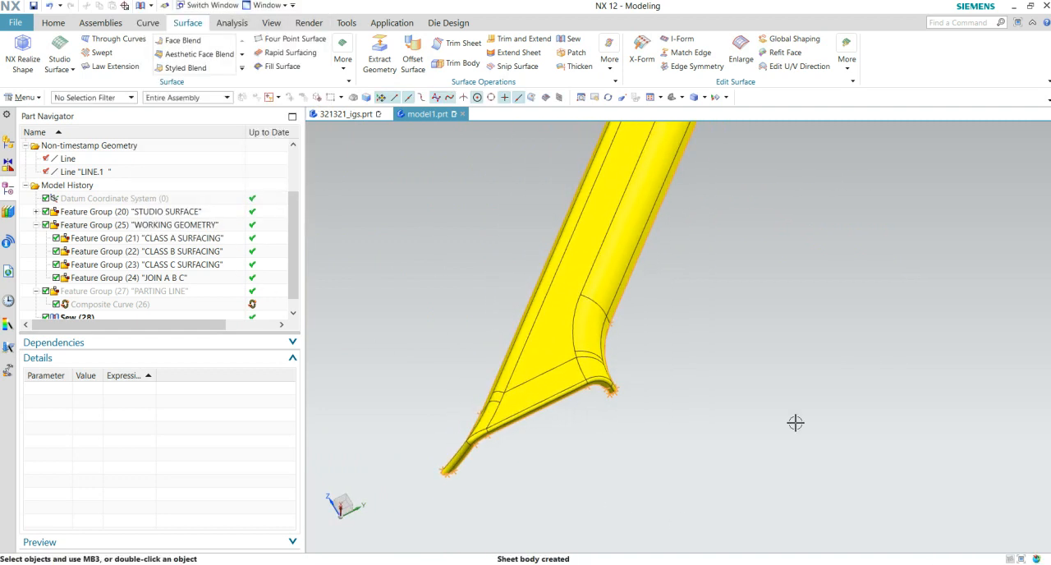
- Move the Sew feature into the "CLASS A SURFACING" feature group and check which geometry it contains
scroll(671, 368, up, 3)
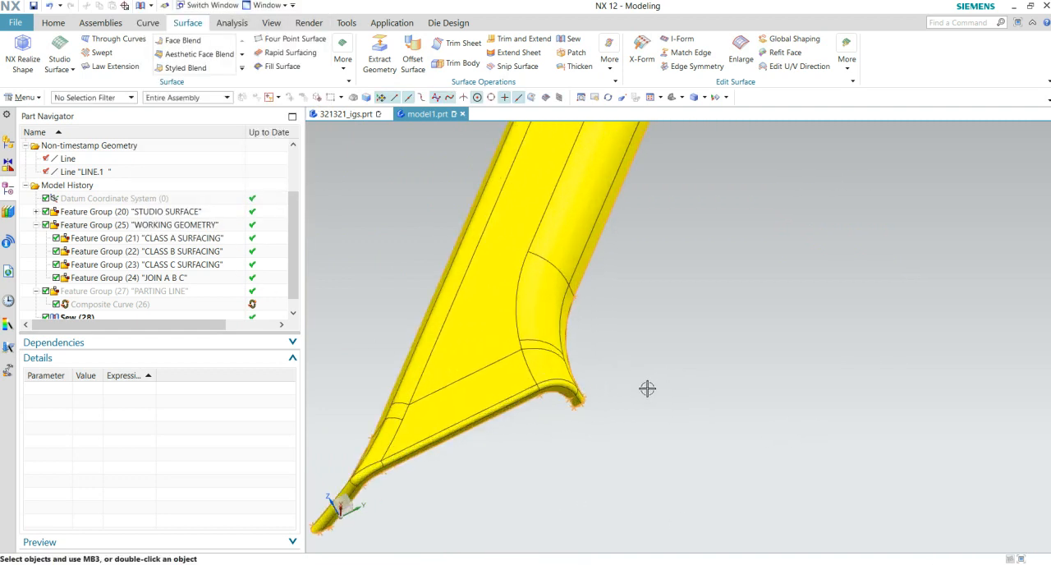
scroll(712, 354, down, 3)
middle_drag(721, 359, 730, 497)
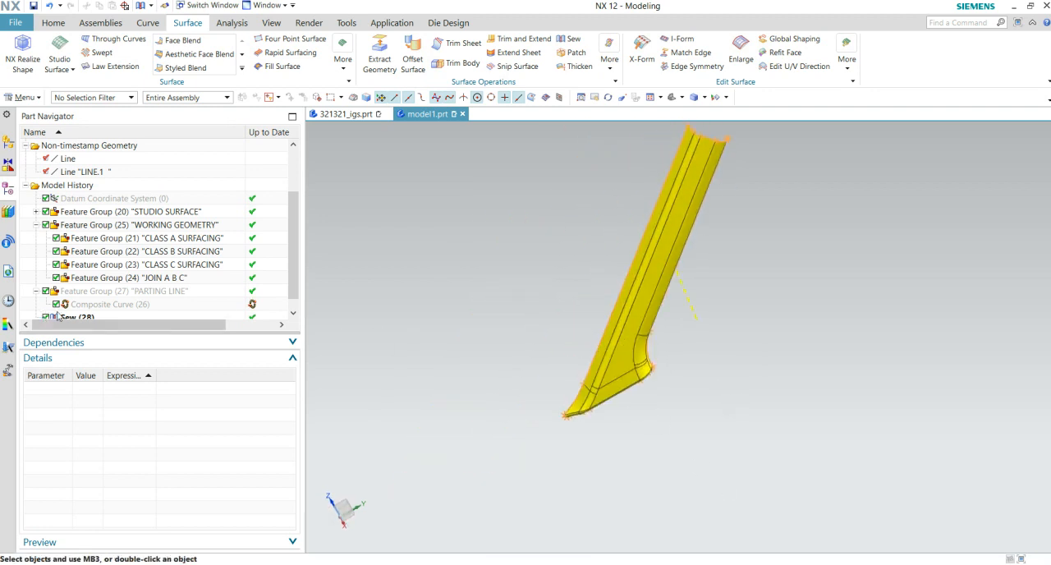
click(47, 317)
drag(85, 308, 175, 234)
scroll(600, 275, down, 3)
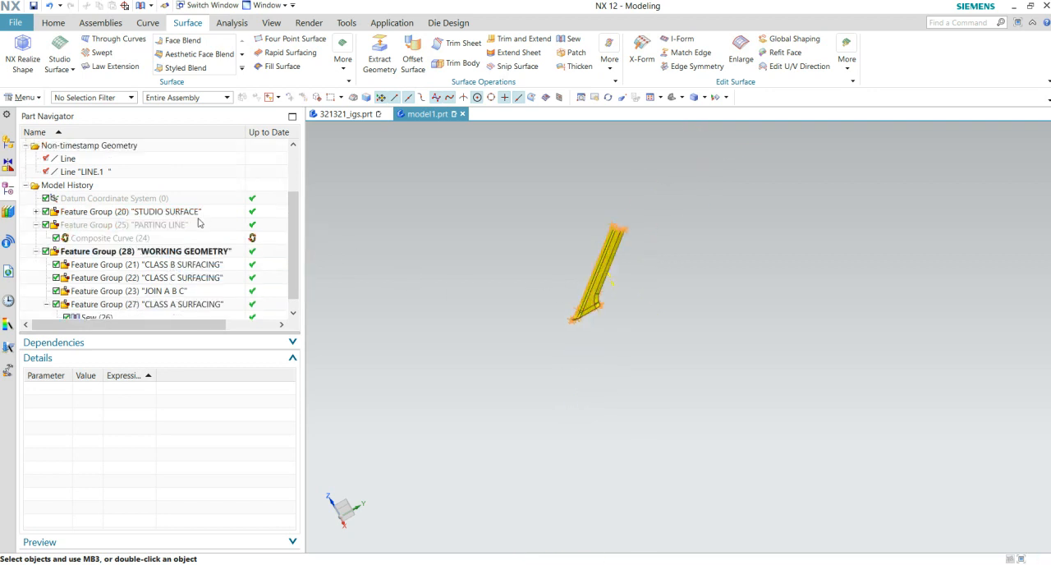
scroll(199, 220, down, 1)
click(108, 304)
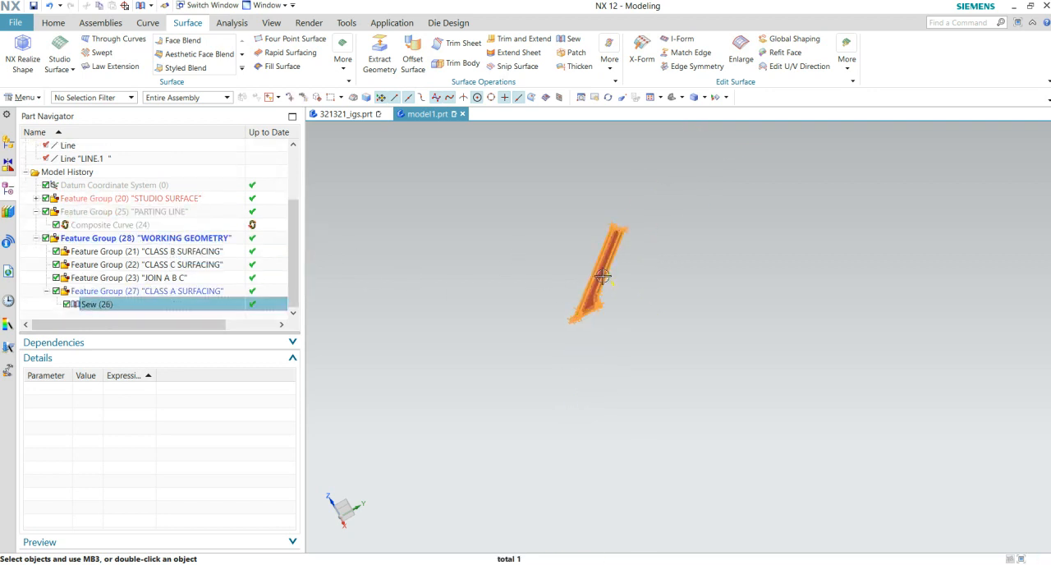
scroll(630, 249, up, 3)
key(Escape)
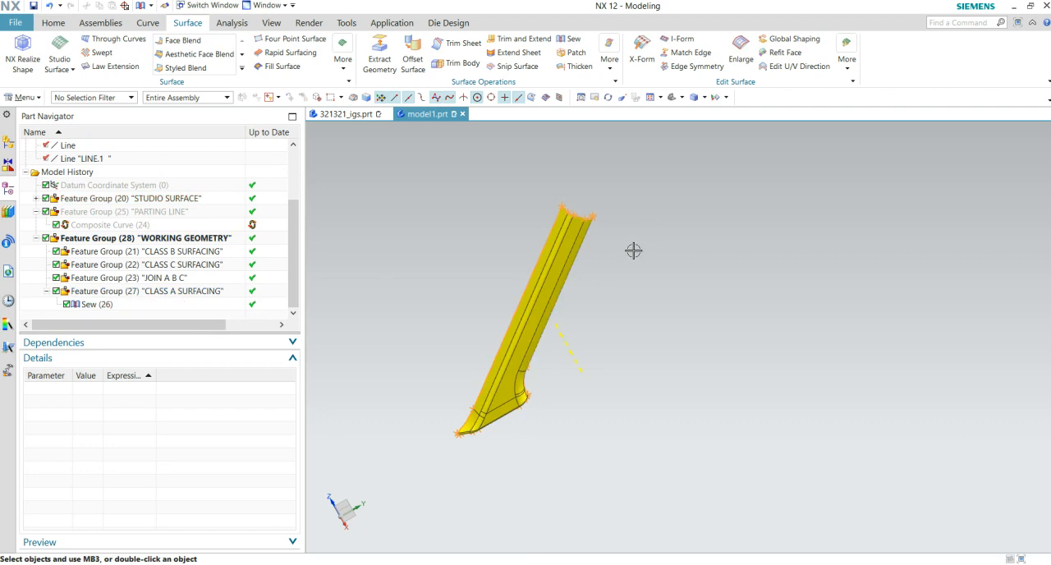
- Set up a Draft Analysis of the sewn body's faces with the draw direction along the dashed yellow line
scroll(598, 128, up, 1)
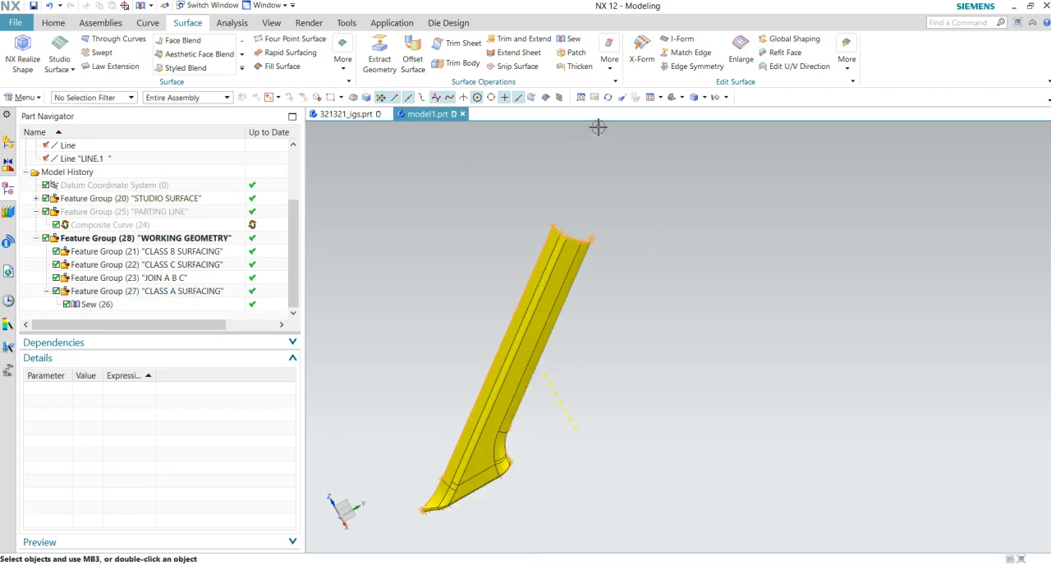
click(269, 23)
click(148, 23)
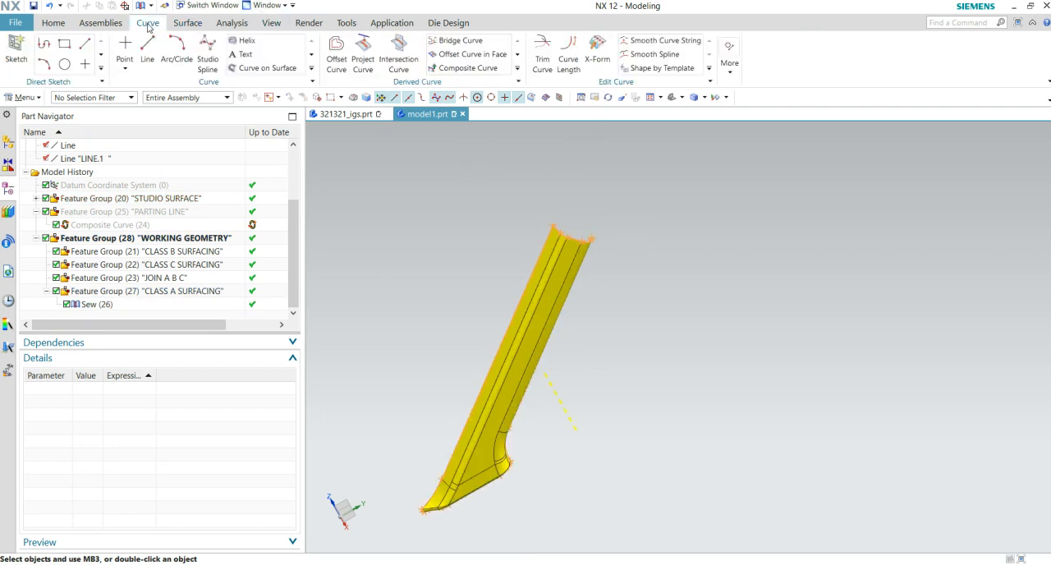
click(233, 23)
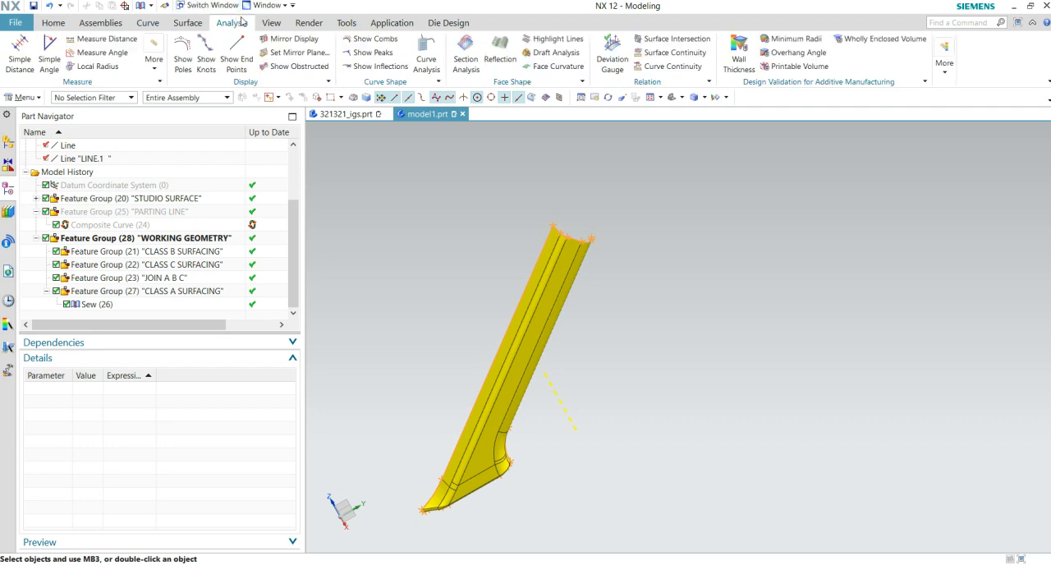
click(556, 54)
middle_drag(582, 361, 624, 312)
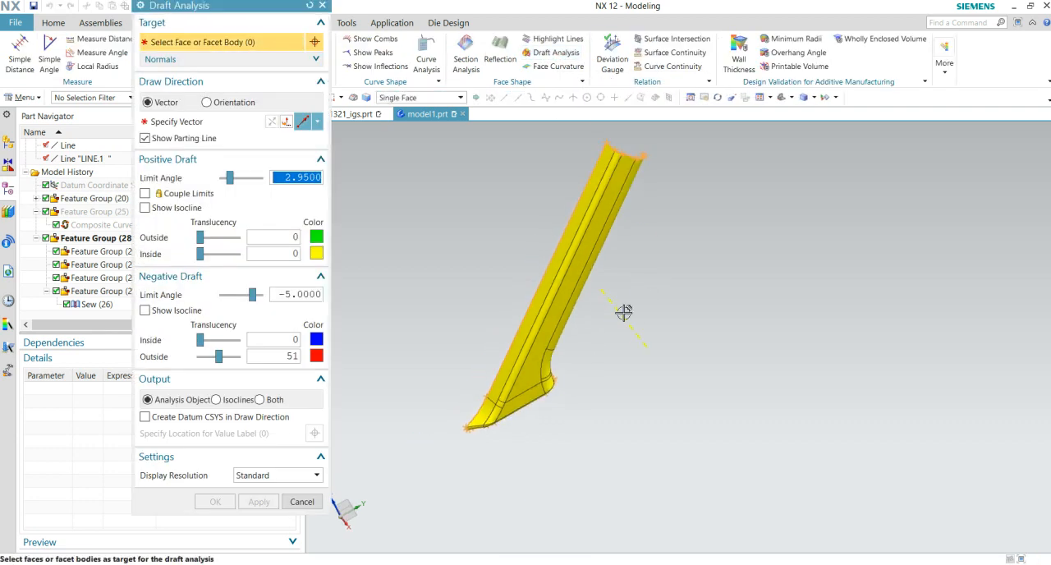
click(91, 305)
click(196, 125)
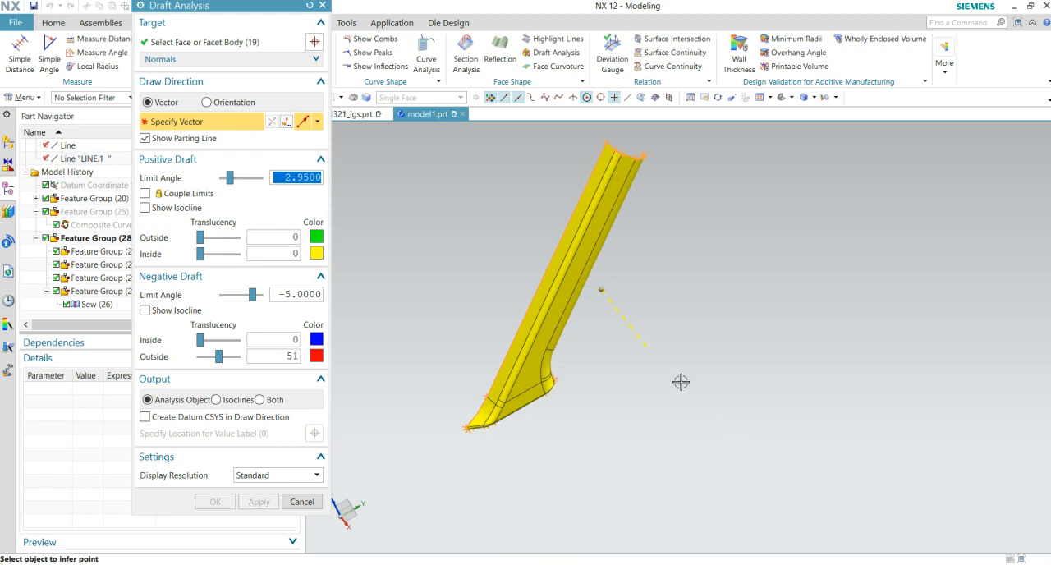
click(647, 350)
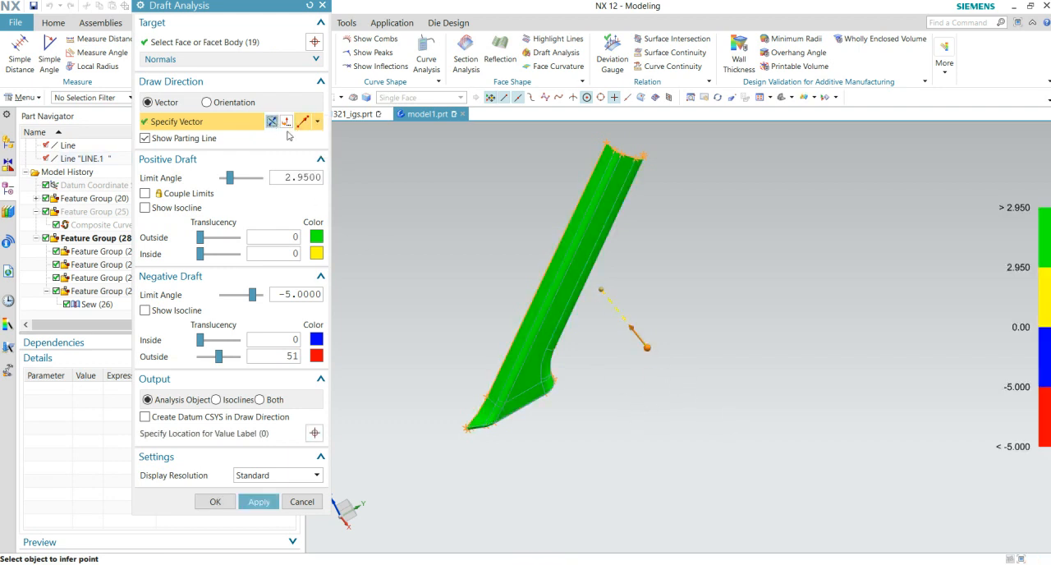
- Check the draft colours on all sides of the sewn surface and accept the Draft Analysis
mouse_move(606, 359)
middle_down()
mouse_move(521, 336)
mouse_move(532, 356)
mouse_move(579, 352)
middle_up()
scroll(579, 352, up, 2)
mouse_move(730, 359)
middle_down()
mouse_move(699, 347)
mouse_move(723, 356)
middle_up()
scroll(694, 411, down, 4)
middle_drag(650, 457, 643, 360)
shift+middle_drag(643, 360, 635, 192)
scroll(669, 314, up, 5)
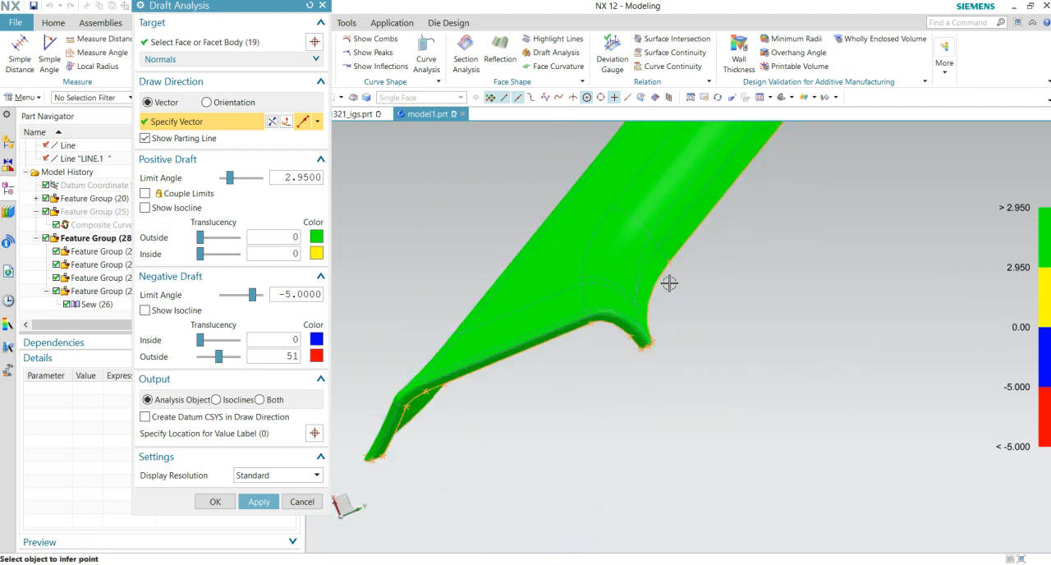
scroll(694, 428, down, 5)
middle_drag(694, 428, 605, 321)
click(286, 122)
click(286, 121)
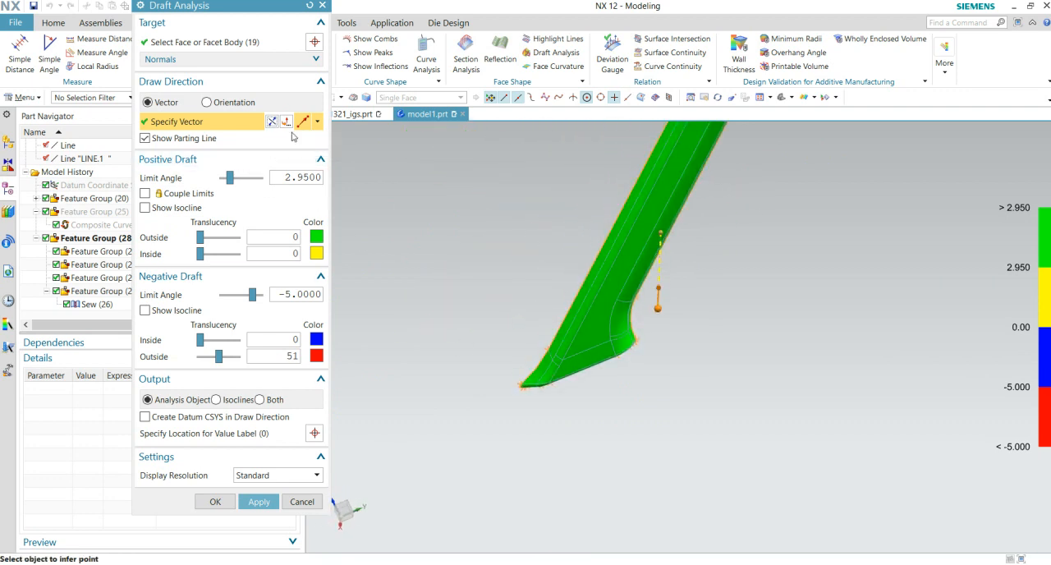
click(217, 501)
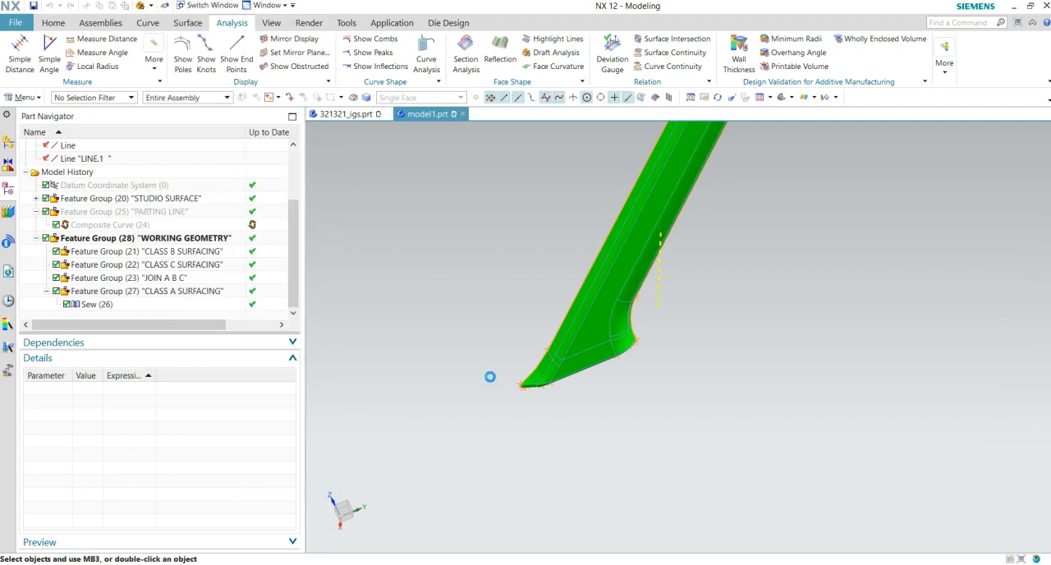
- Offset all faces of the sewn body by 2.5 mm with Offset Surface
click(123, 305)
key(Escape)
middle_drag(554, 343, 657, 318)
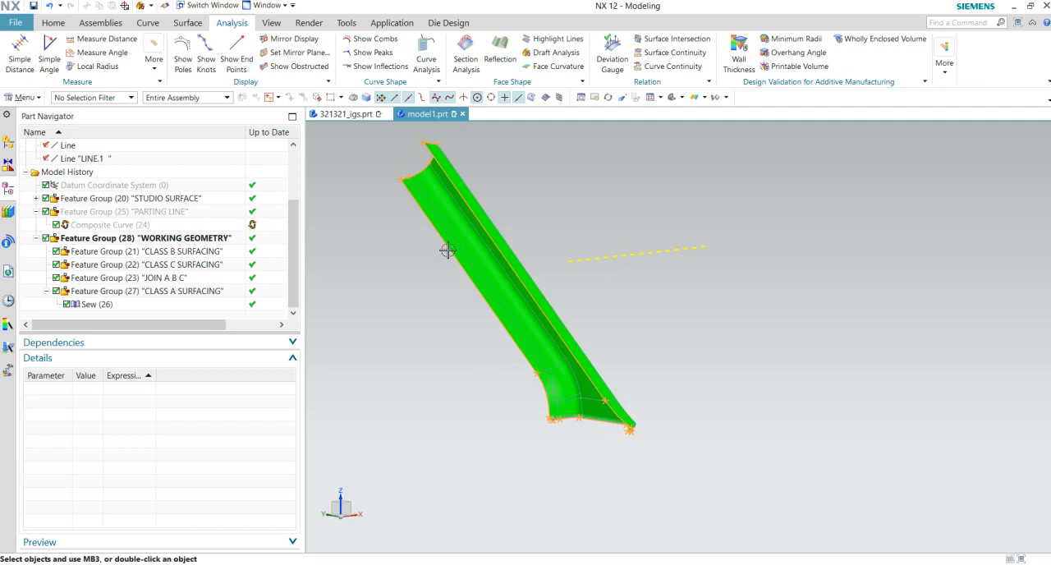
click(187, 22)
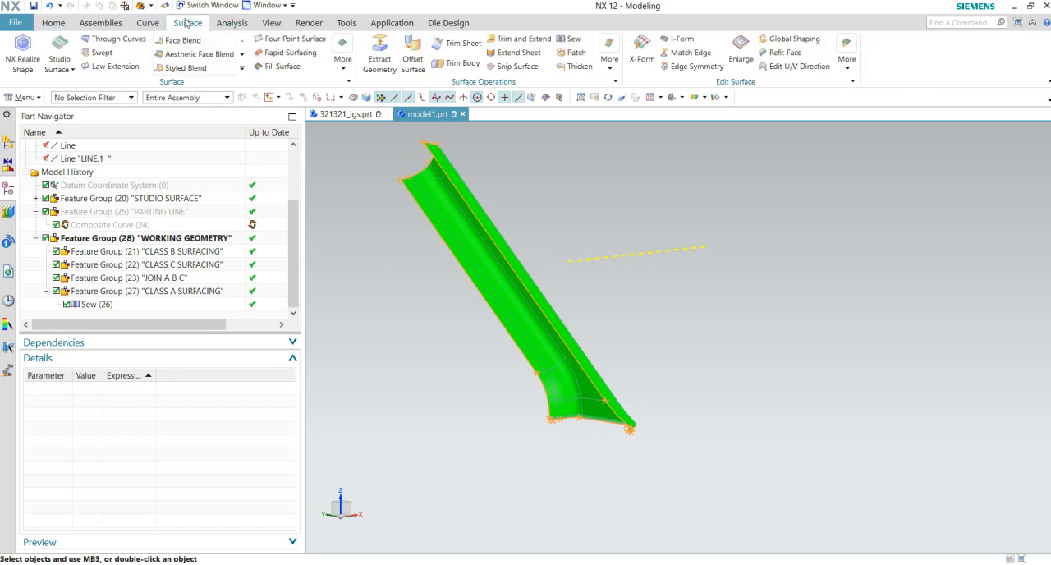
middle_drag(572, 186, 506, 171)
middle_drag(580, 410, 651, 398)
click(634, 364)
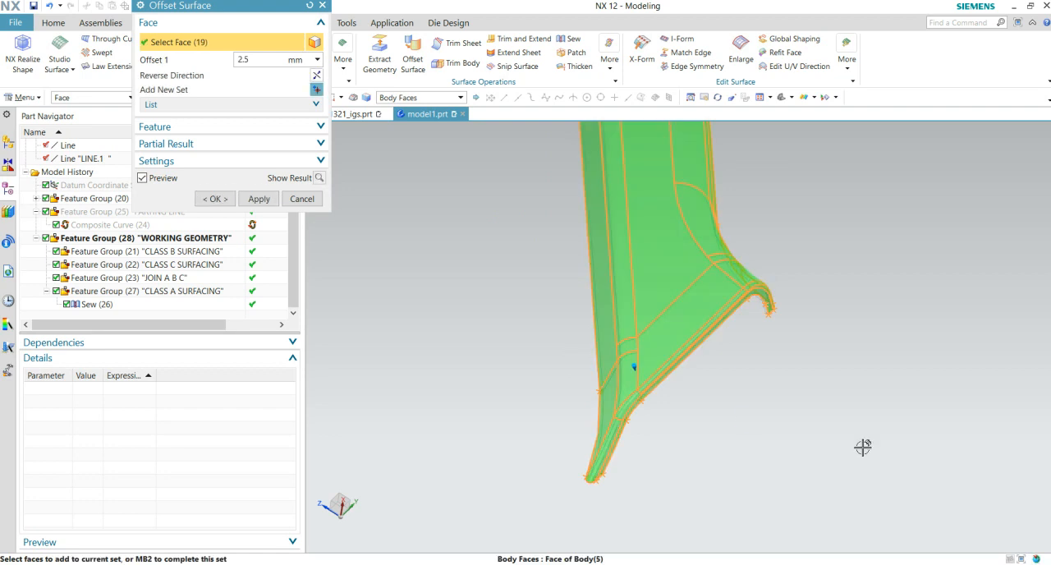
middle_drag(697, 428, 678, 404)
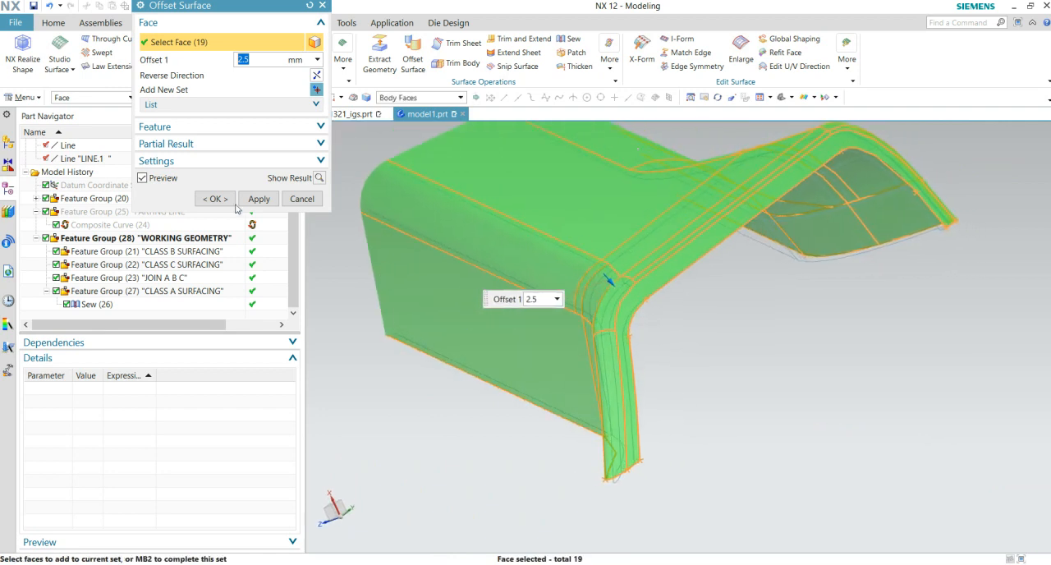
click(215, 199)
- Switch the rendering from Face Analysis to shaded display and inspect the gap between the original and offset surfaces
middle_drag(797, 406, 486, 244)
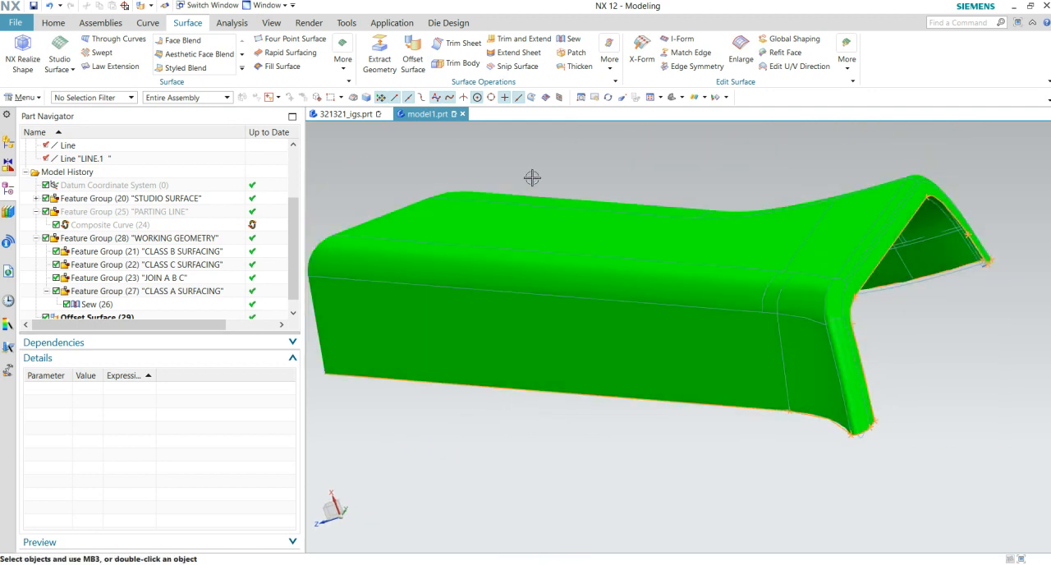
click(704, 97)
click(715, 124)
middle_drag(895, 363, 704, 423)
middle_drag(711, 336, 737, 383)
scroll(648, 404, up, 5)
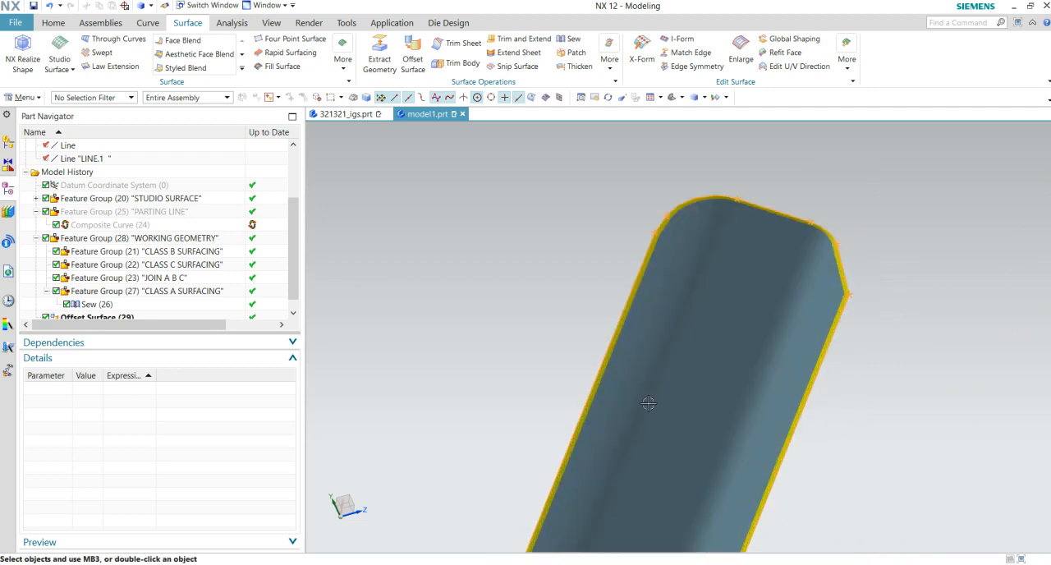
- Move the Offset Surface feature into the "CLASS B SURFACING" feature group
scroll(136, 316, down, 1)
click(121, 305)
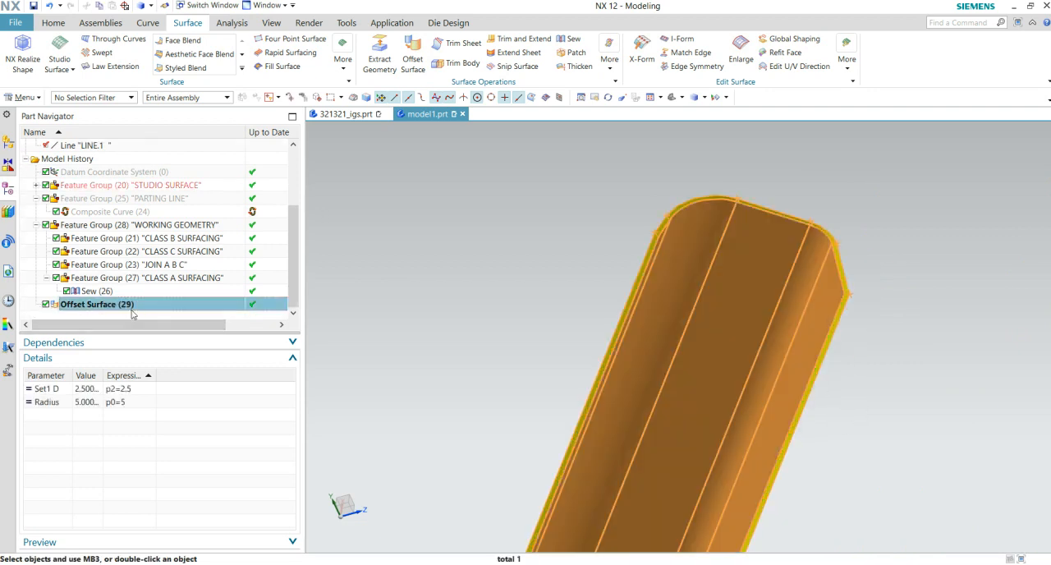
drag(127, 309, 188, 243)
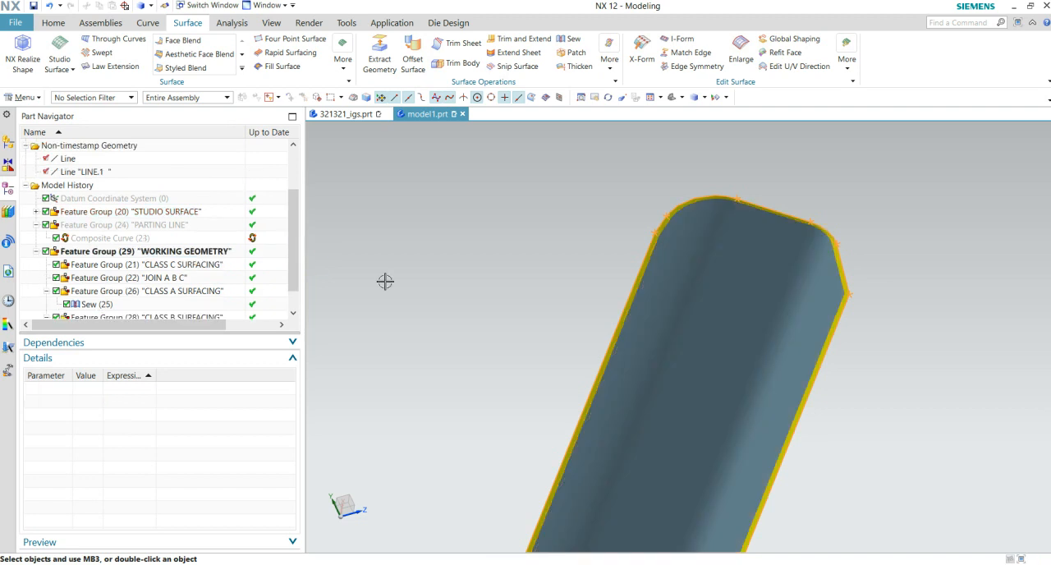
- Examine the open gap between the Class A and offset surfaces along the part's ends, corners and long sides
middle_drag(583, 270, 586, 421)
scroll(586, 420, up, 5)
shift+middle_drag(747, 379, 509, 417)
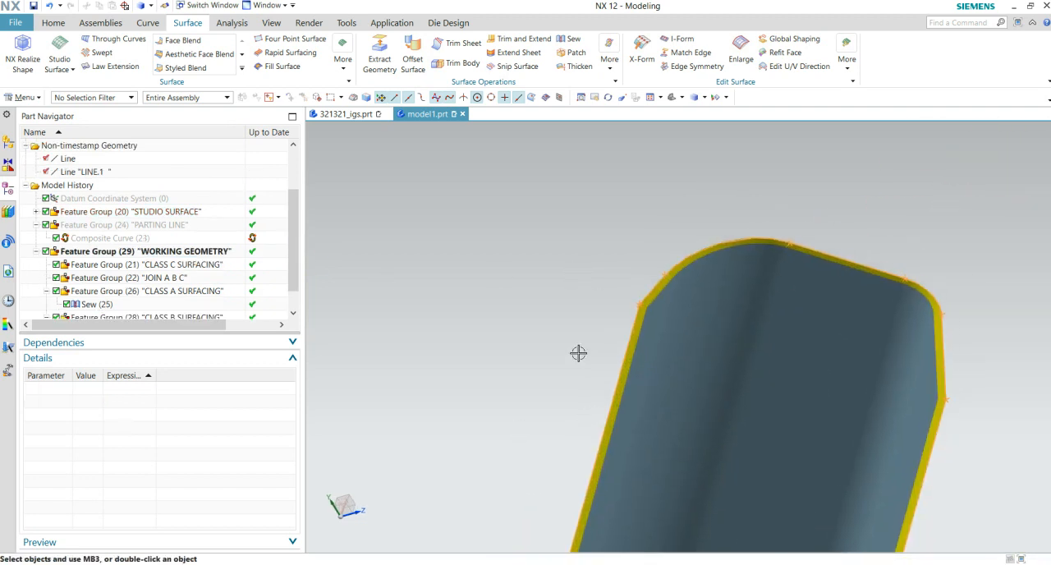
scroll(609, 232, up, 3)
middle_drag(705, 322, 481, 385)
scroll(683, 359, up, 3)
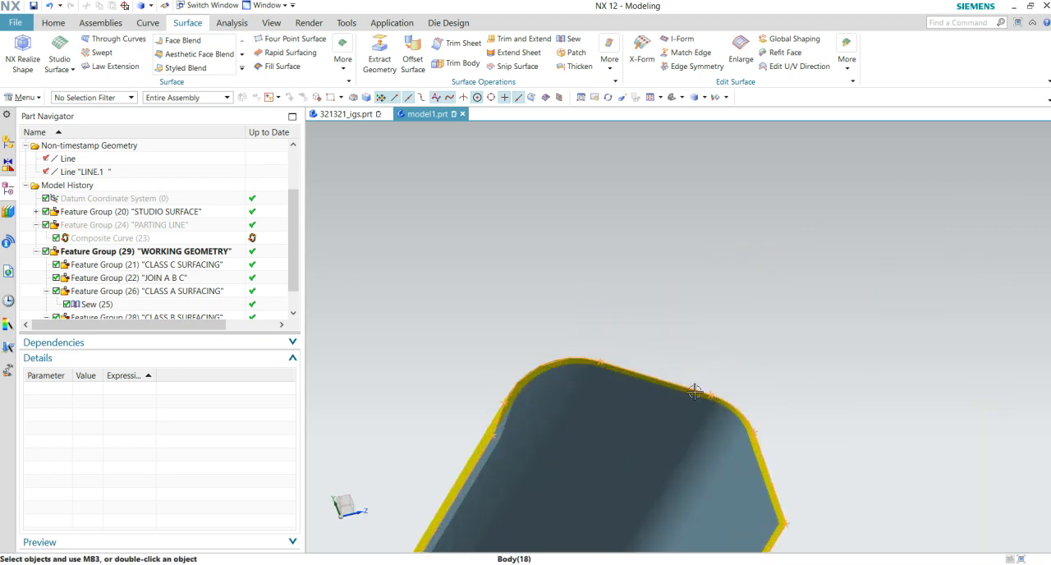
scroll(691, 273, up, 3)
scroll(838, 393, down, 5)
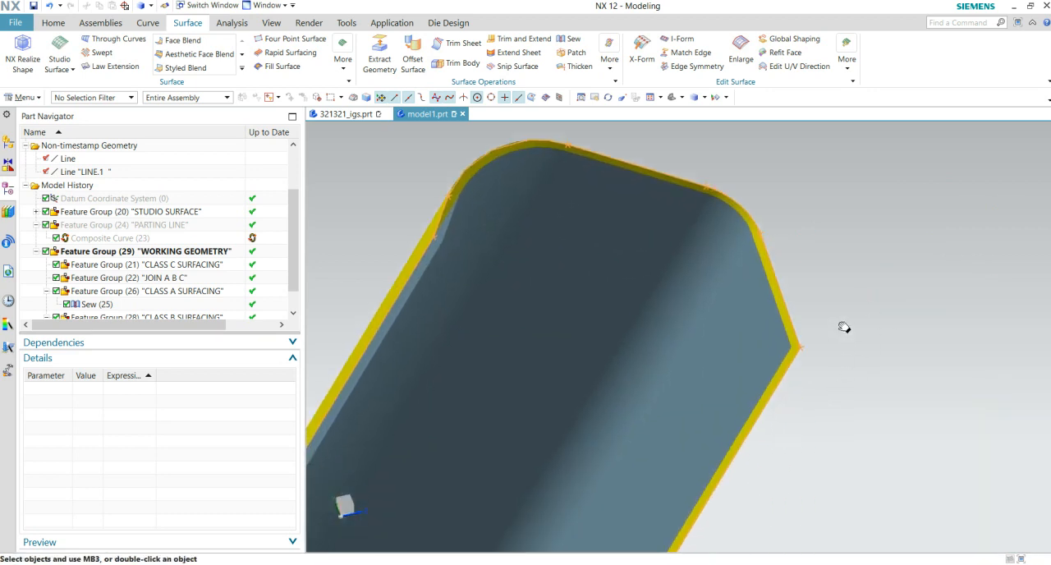
middle_drag(843, 364, 889, 366)
scroll(889, 361, up, 4)
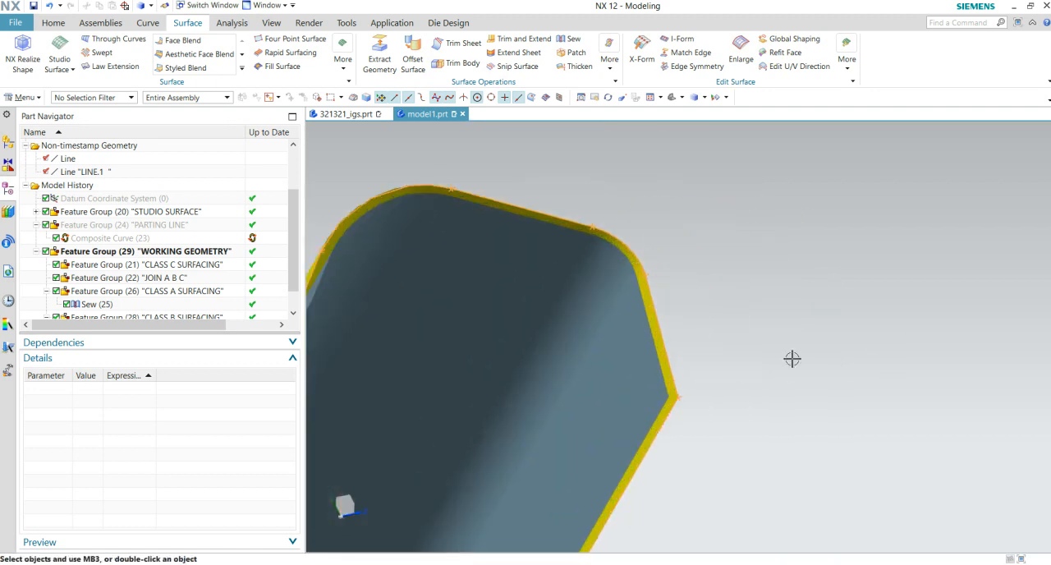
shift+middle_drag(769, 358, 914, 354)
scroll(870, 346, up, 1)
shift+middle_drag(838, 343, 994, 357)
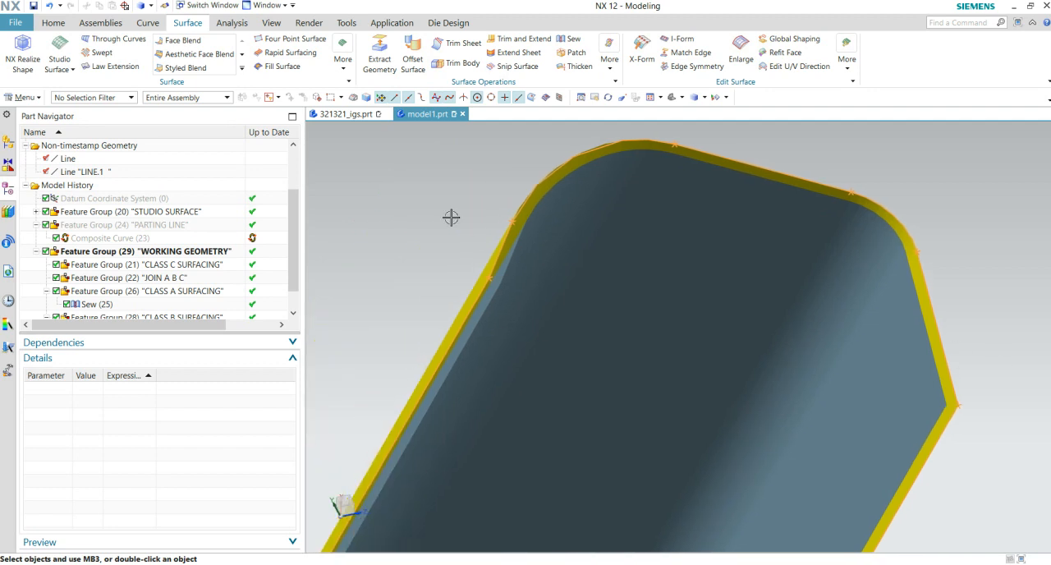
middle_drag(452, 217, 573, 409)
scroll(573, 406, down, 6)
middle_drag(544, 441, 641, 476)
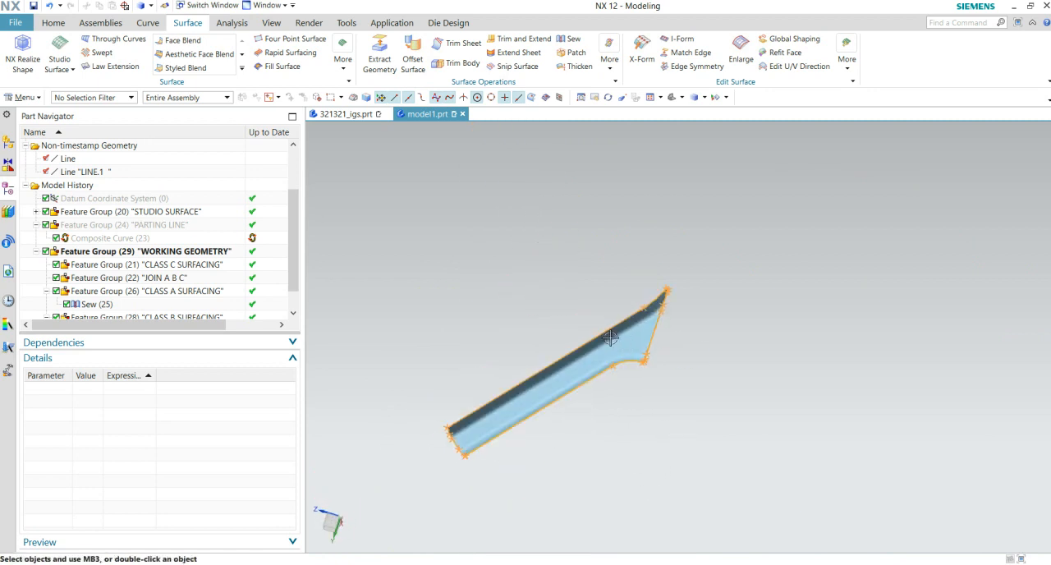
middle_drag(613, 433, 672, 238)
mouse_move(649, 123)
middle_down()
mouse_move(634, 129)
mouse_move(715, 399)
mouse_move(676, 375)
mouse_move(756, 410)
mouse_move(720, 435)
mouse_move(744, 230)
mouse_move(636, 431)
mouse_move(615, 353)
mouse_move(586, 331)
mouse_move(577, 303)
mouse_move(490, 286)
mouse_move(446, 235)
mouse_move(353, 251)
middle_up()
scroll(215, 263, down, 1)
middle_drag(478, 251, 477, 234)
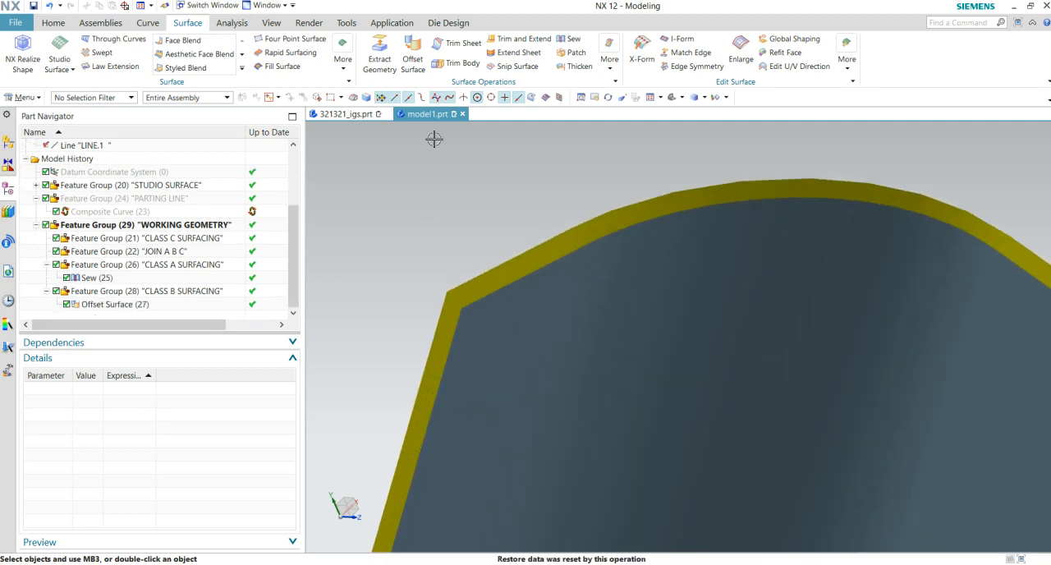
- Close the gap at the part's rounded end with a Through Curves surface between the tangent edges of the sewn and offset surfaces
click(115, 38)
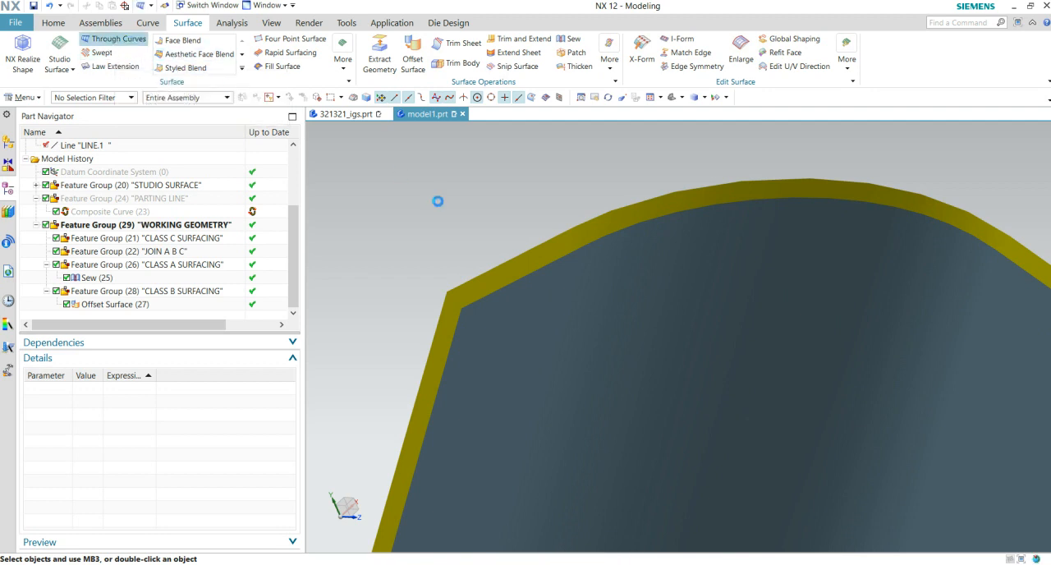
click(475, 273)
middle_click(464, 200)
click(509, 284)
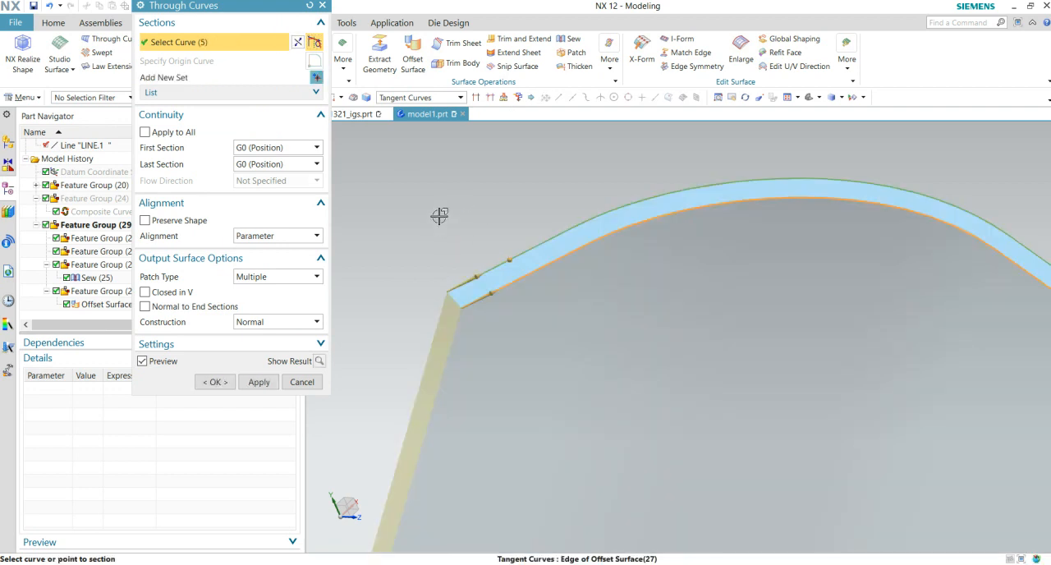
click(215, 381)
- Create a Through Curves surface between the sewn and offset surfaces' tangent edges along the long side adjoining the rounded end
middle_drag(353, 295, 627, 400)
scroll(606, 279, up, 5)
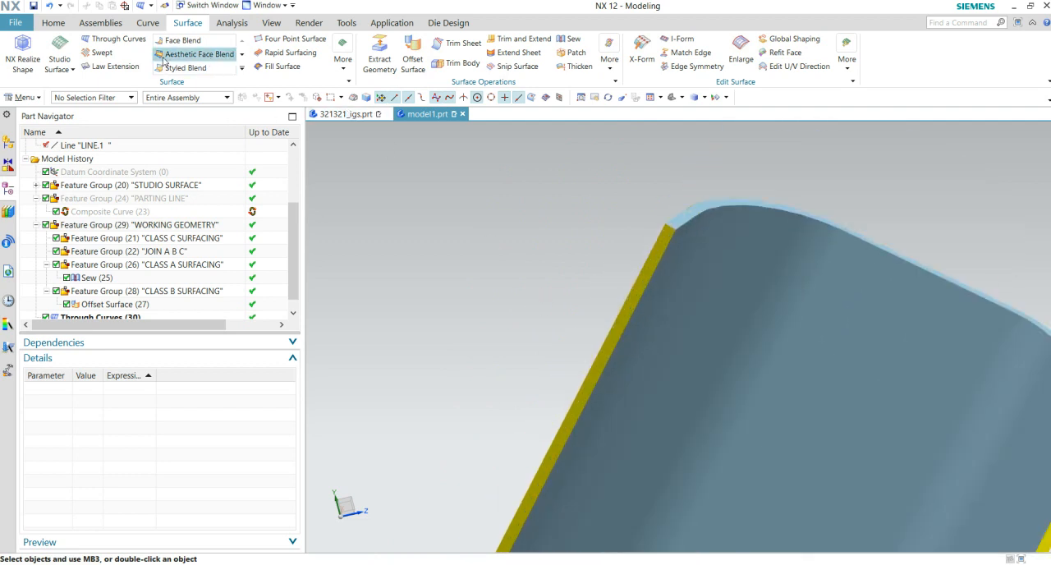
click(101, 43)
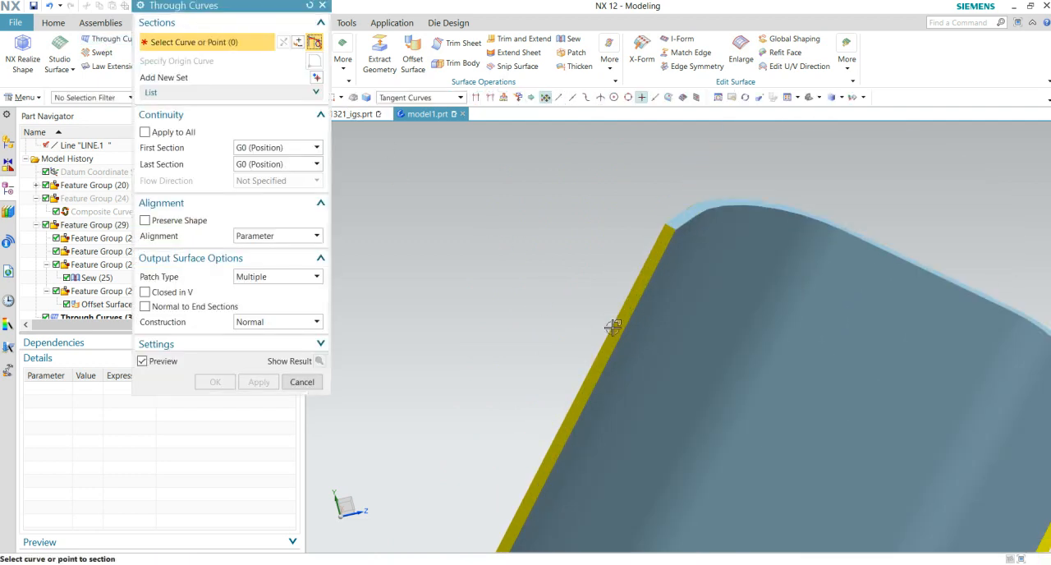
click(603, 329)
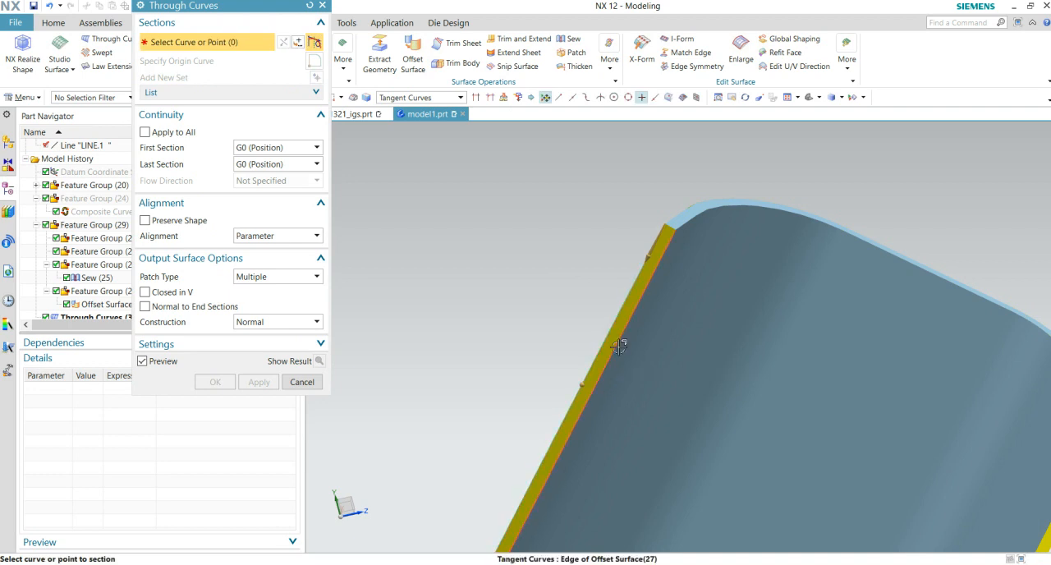
click(614, 347)
scroll(527, 343, down, 5)
shift+middle_drag(559, 445, 726, 41)
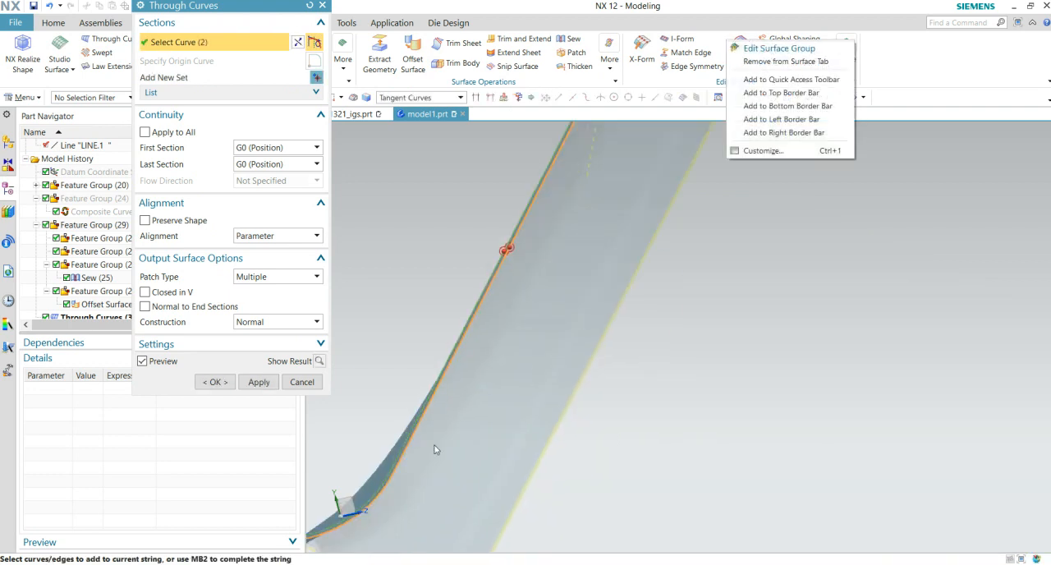
shift+middle_drag(429, 453, 777, 141)
scroll(648, 240, up, 3)
scroll(657, 240, down, 6)
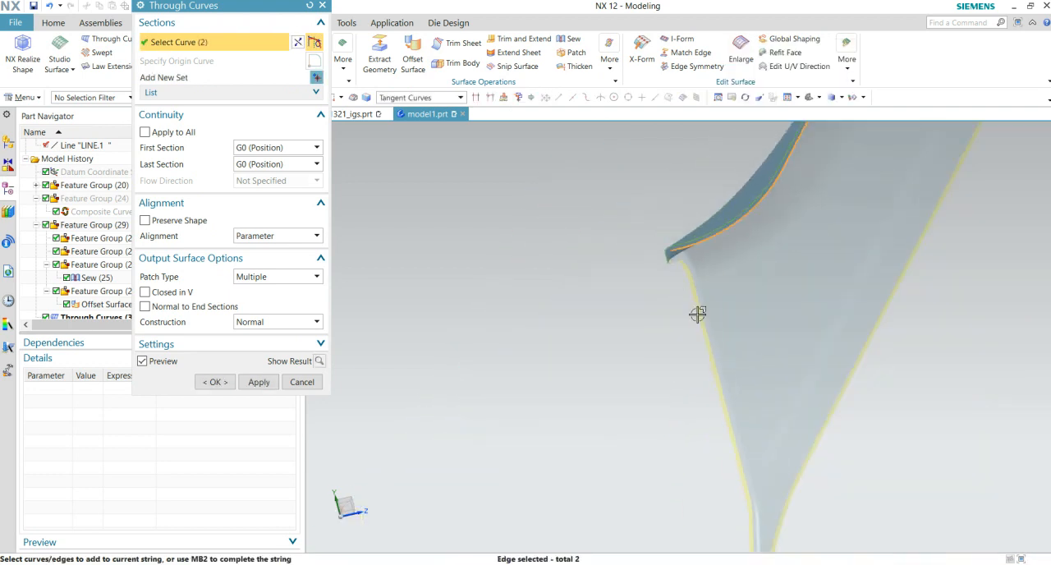
middle_drag(732, 349, 696, 336)
scroll(657, 386, up, 5)
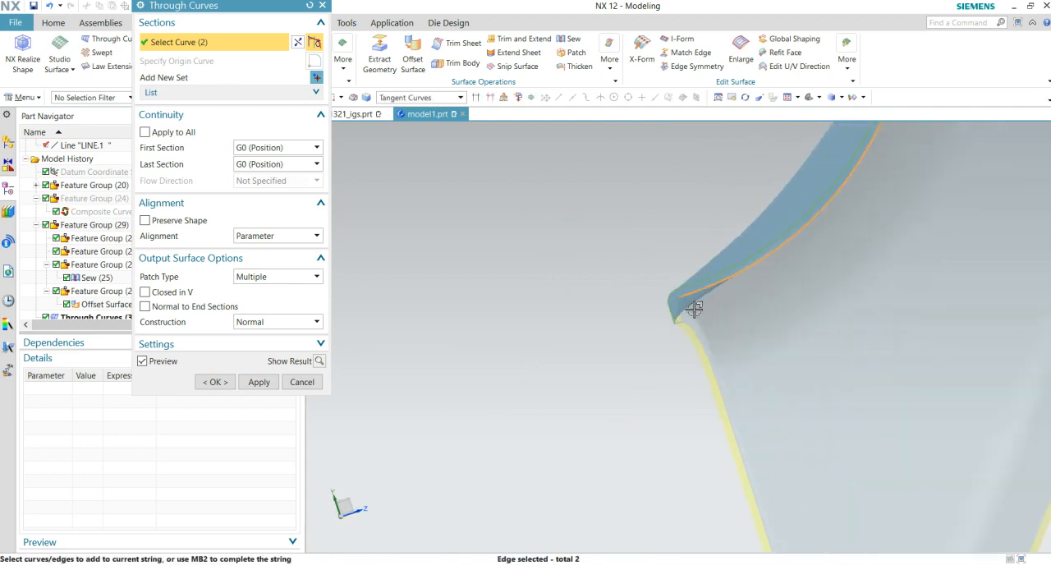
middle_click(592, 333)
scroll(525, 354, up, 6)
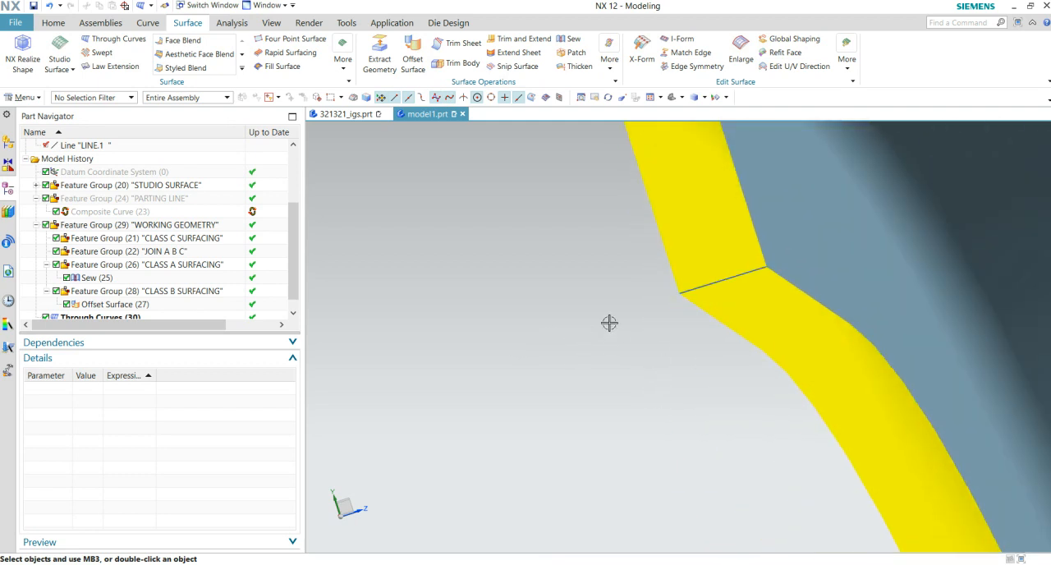
scroll(591, 353, down, 3)
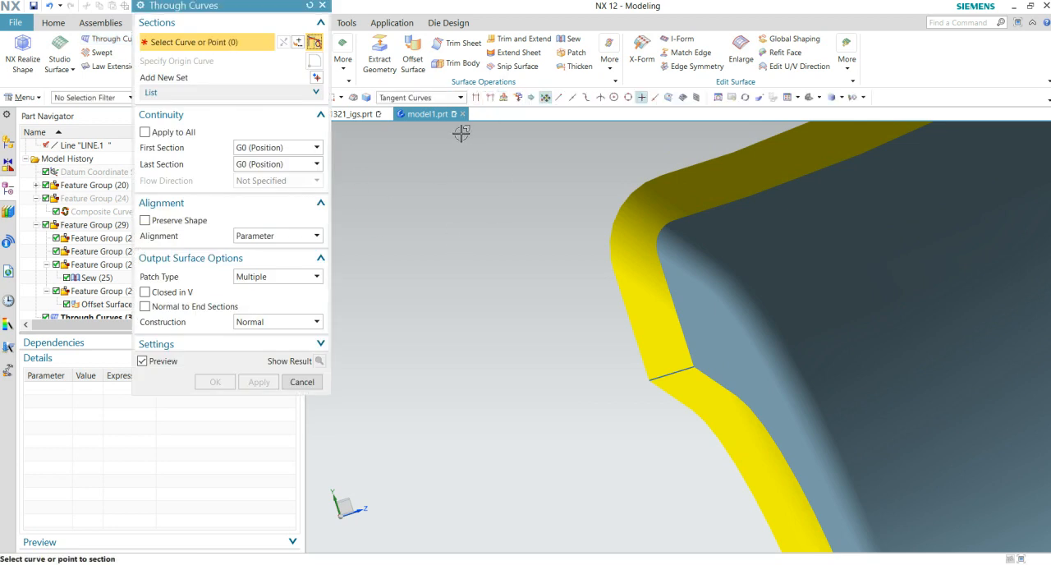
click(429, 97)
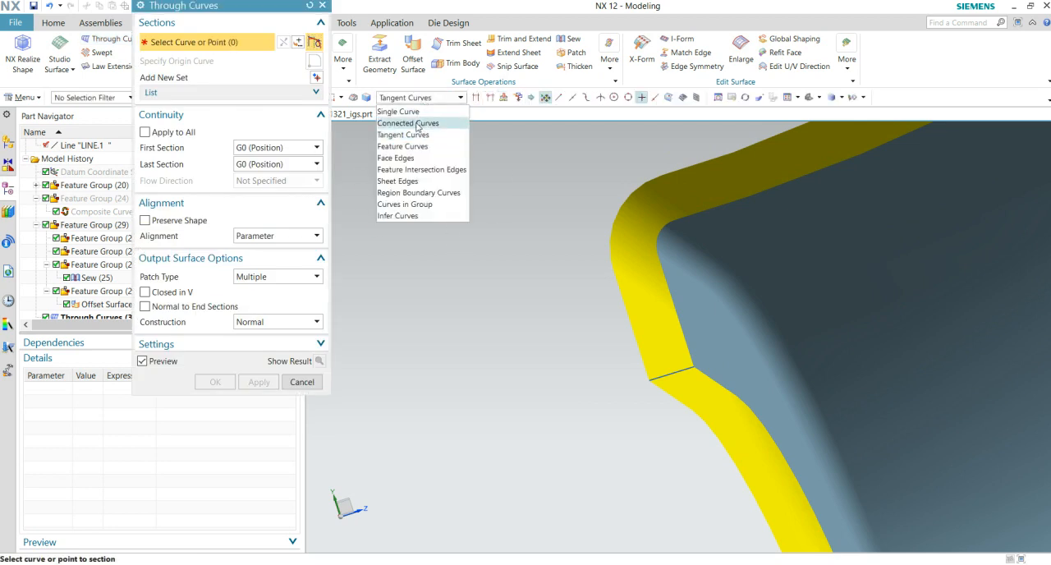
click(415, 215)
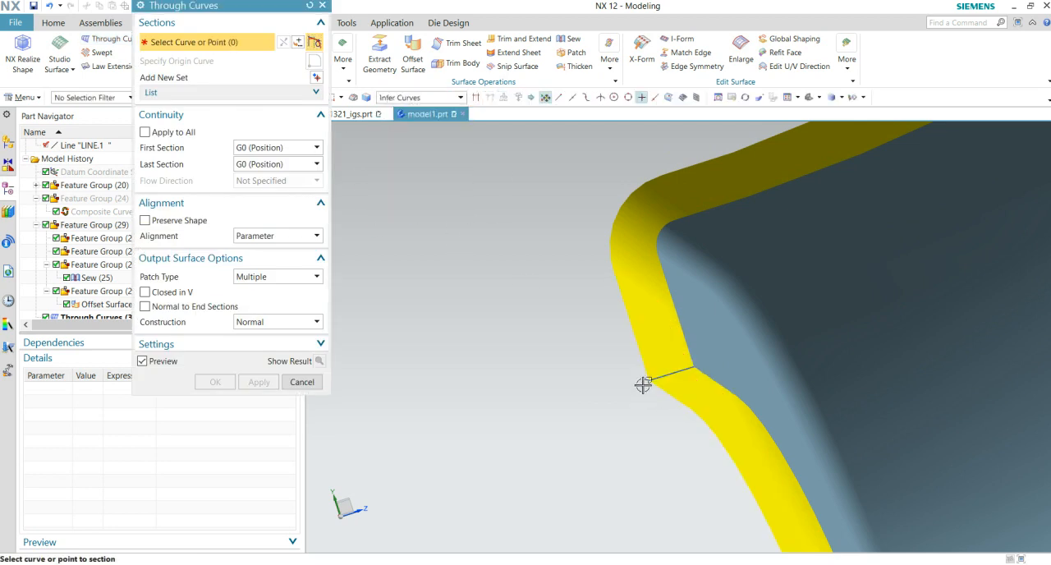
click(686, 331)
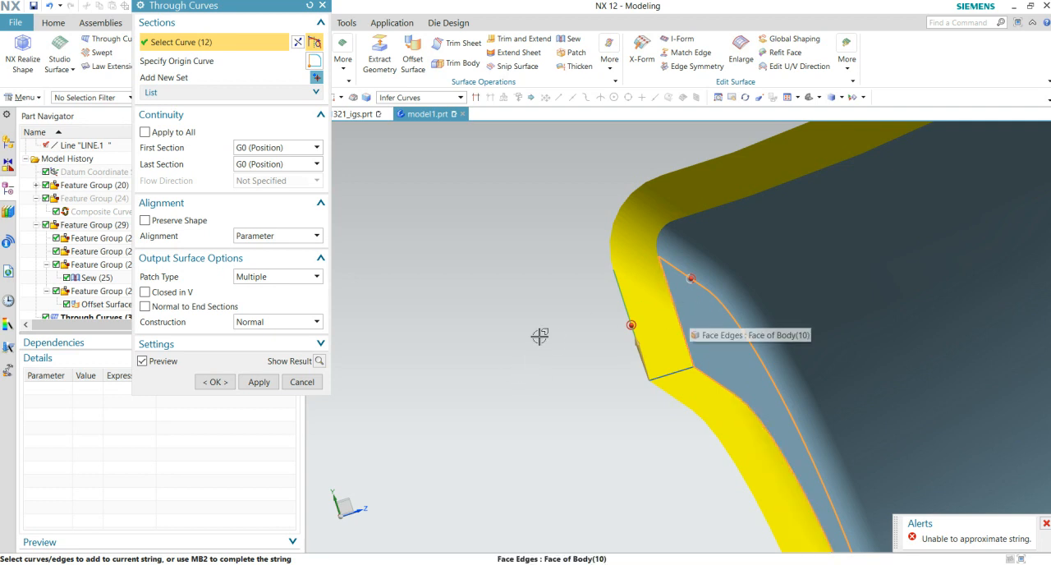
key(Escape)
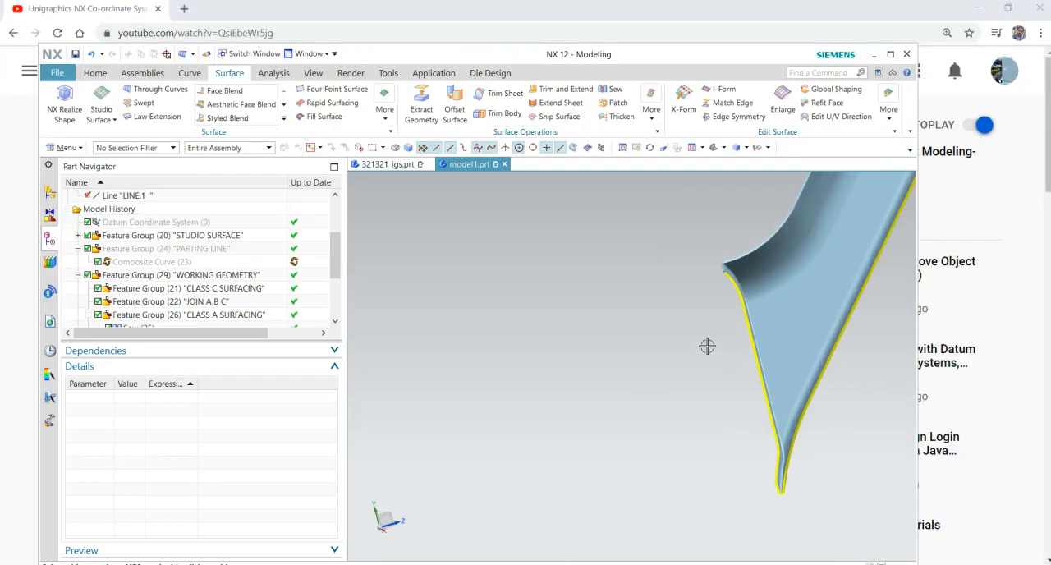
- Examine the small flange corner and the open edges next to it between the sewn and offset surfaces
scroll(708, 345, up, 2)
middle_drag(706, 289, 669, 448)
scroll(673, 452, up, 2)
scroll(520, 424, up, 2)
shift+middle_drag(521, 424, 702, 439)
scroll(697, 423, up, 2)
middle_drag(509, 349, 649, 424)
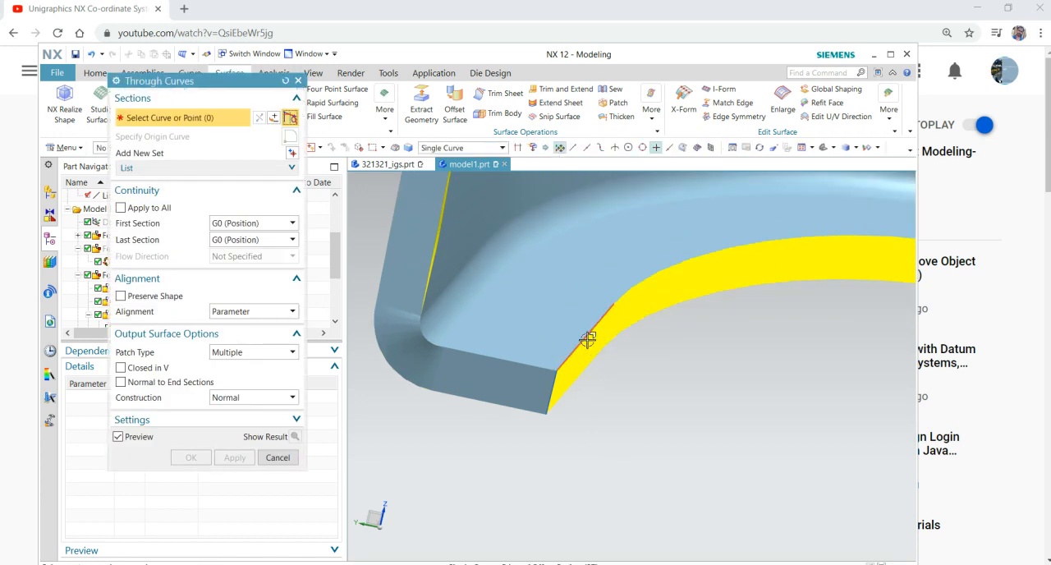
click(920, 68)
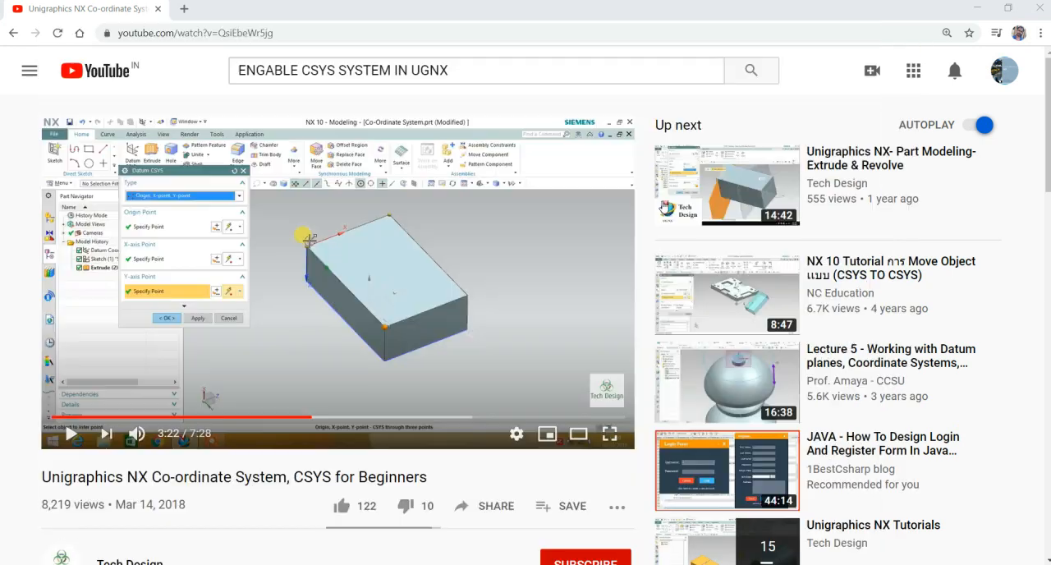
key(alt+Tab)
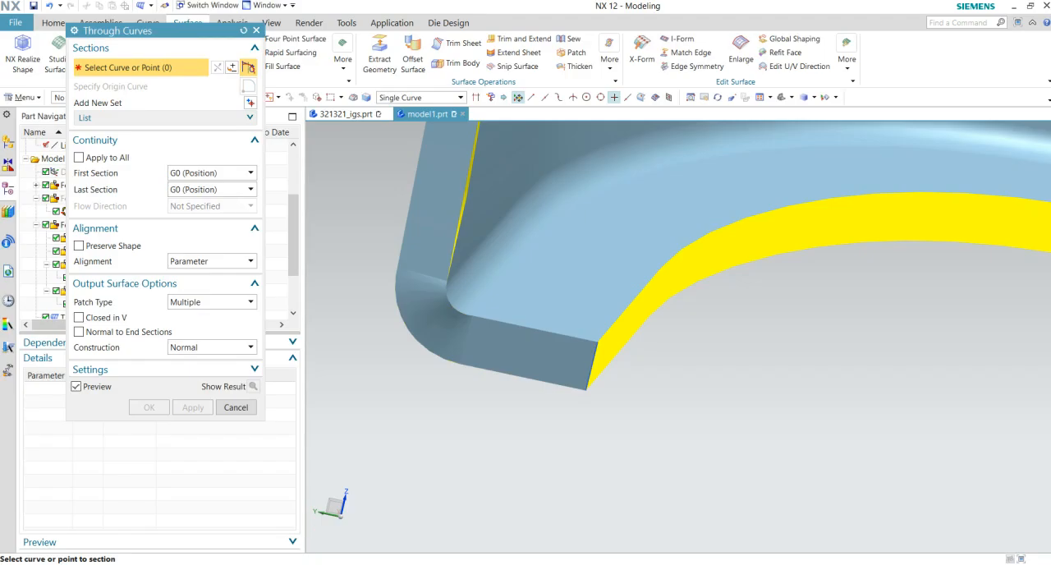
click(626, 313)
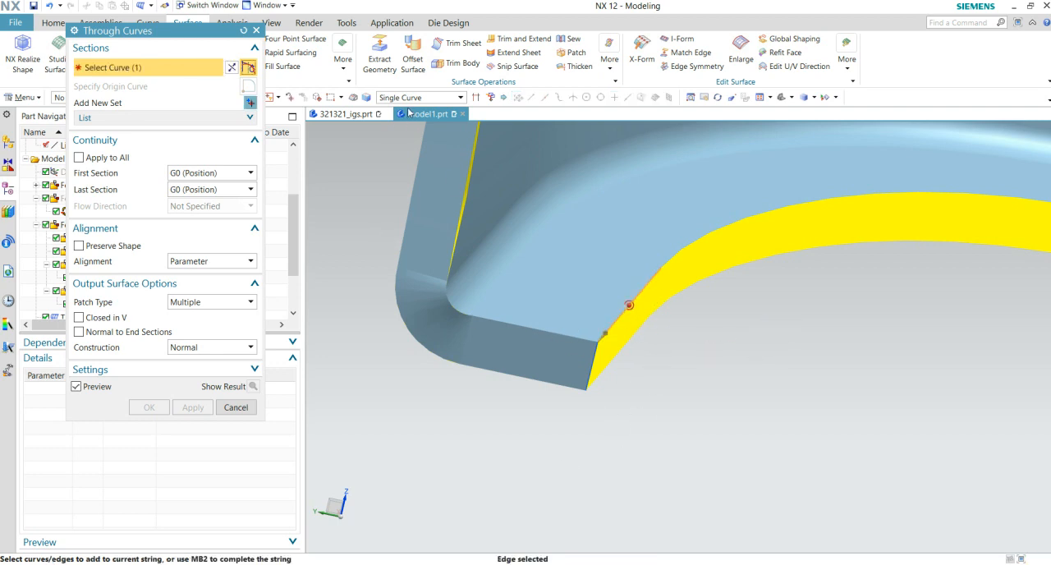
key(Escape)
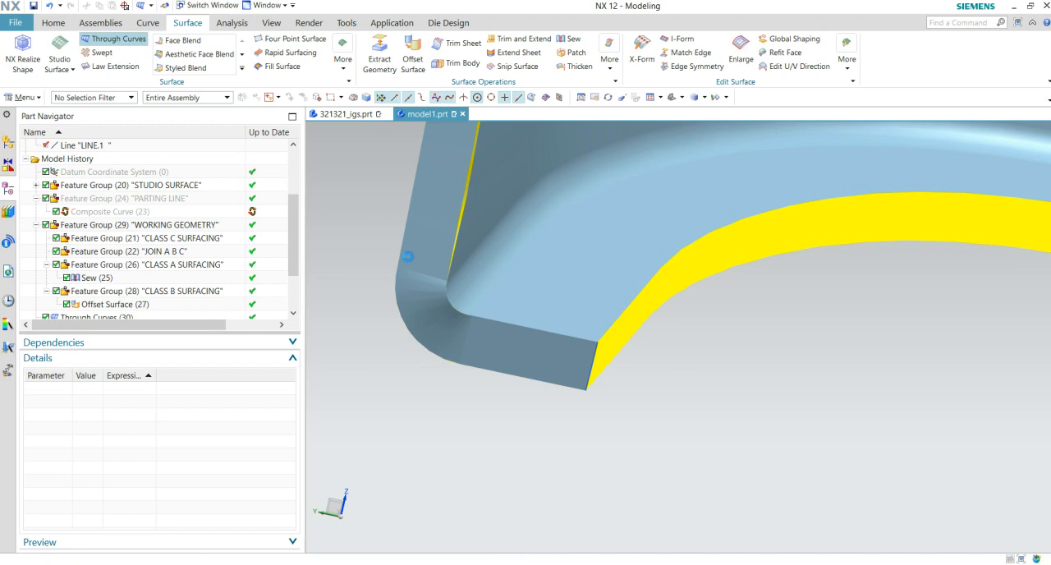
- With the curve rule set to Tangent Curves, create a Through Curves surface closing the curved edge gap that starts at the flange corner
click(448, 98)
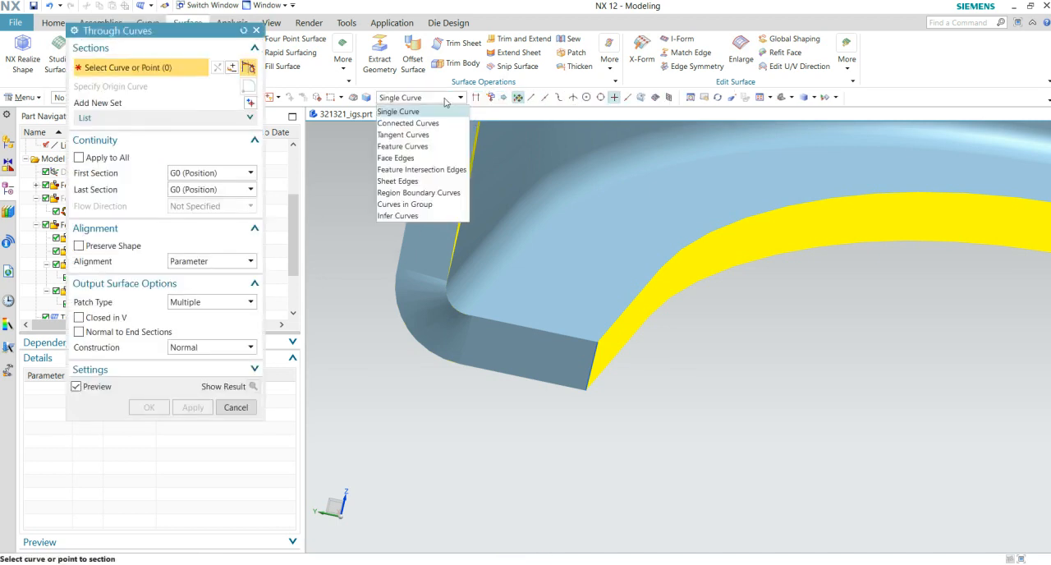
click(404, 135)
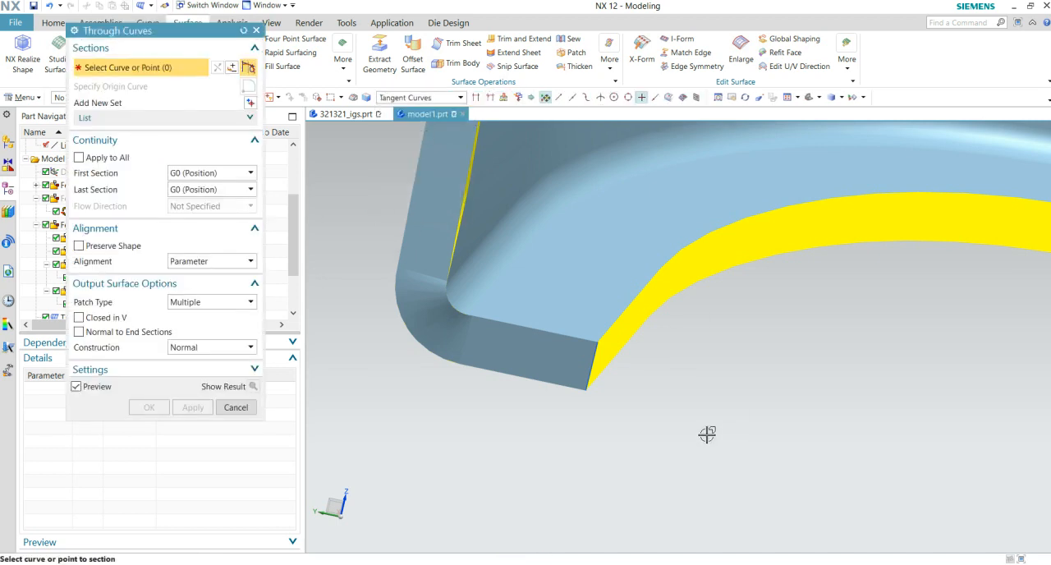
click(625, 307)
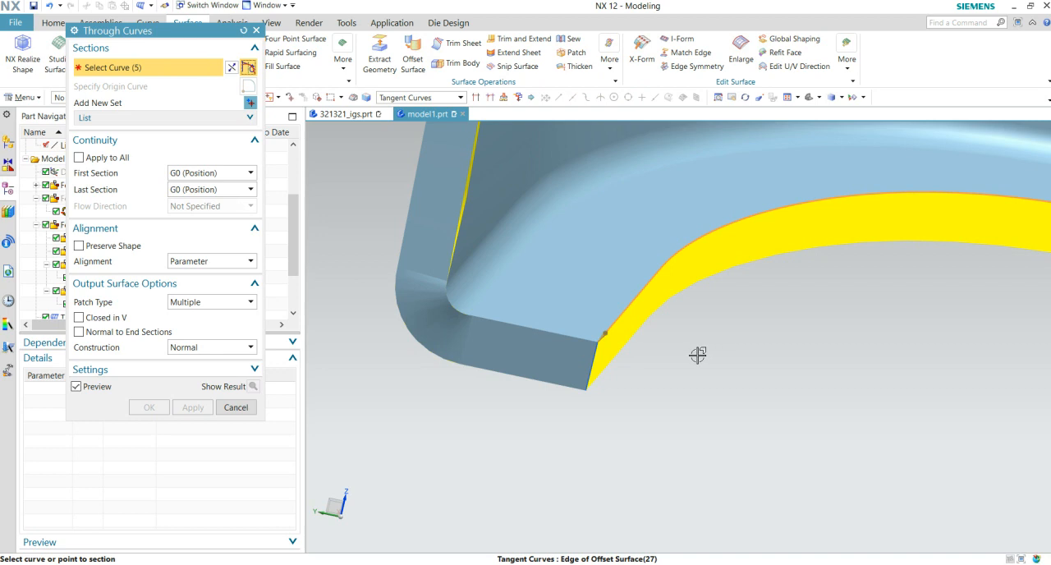
click(622, 351)
scroll(685, 383, up, 5)
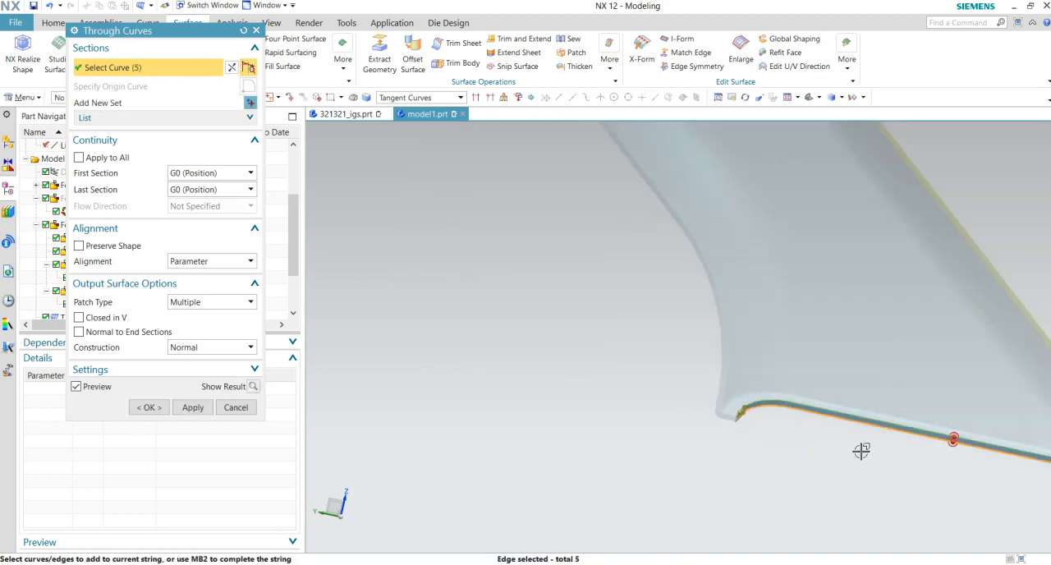
shift+middle_drag(861, 451, 538, 340)
scroll(824, 414, up, 4)
shift+middle_drag(939, 422, 715, 425)
scroll(849, 401, up, 5)
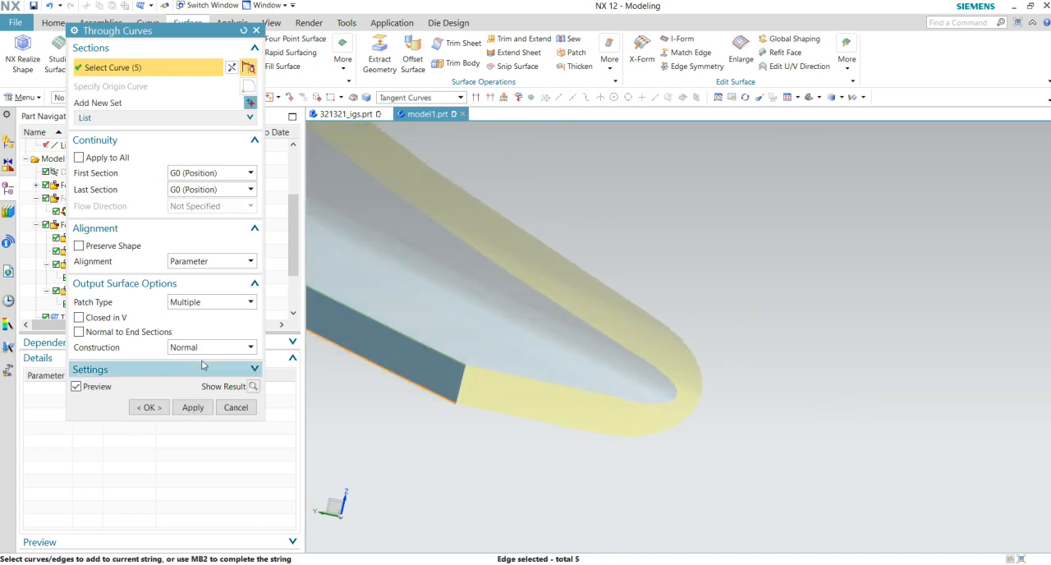
click(146, 411)
- Examine the remaining gap between the sewn and offset surfaces around the part's pointed end
middle_drag(669, 455, 754, 371)
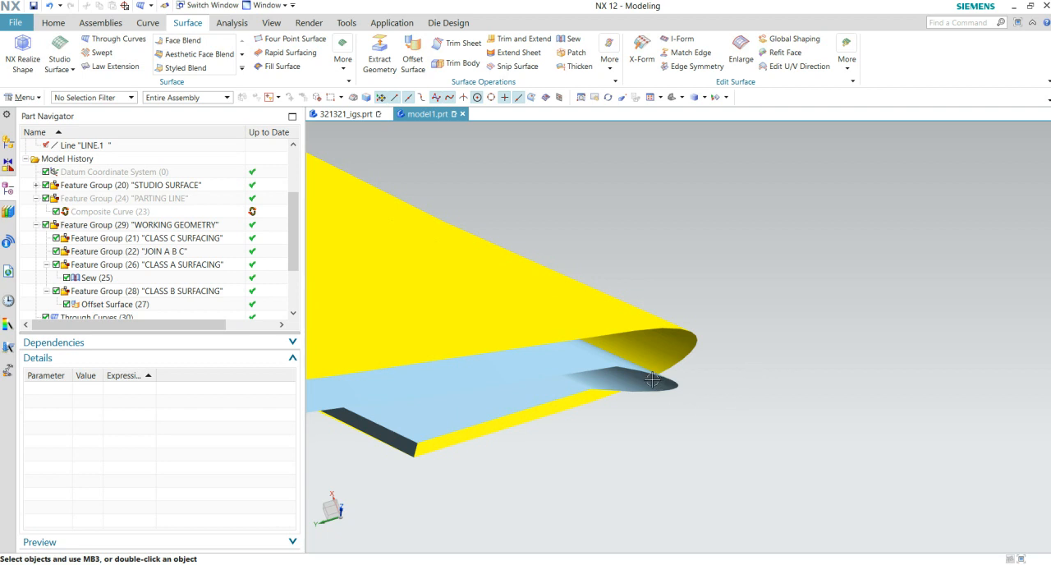
middle_drag(674, 375, 762, 402)
middle_drag(732, 445, 842, 337)
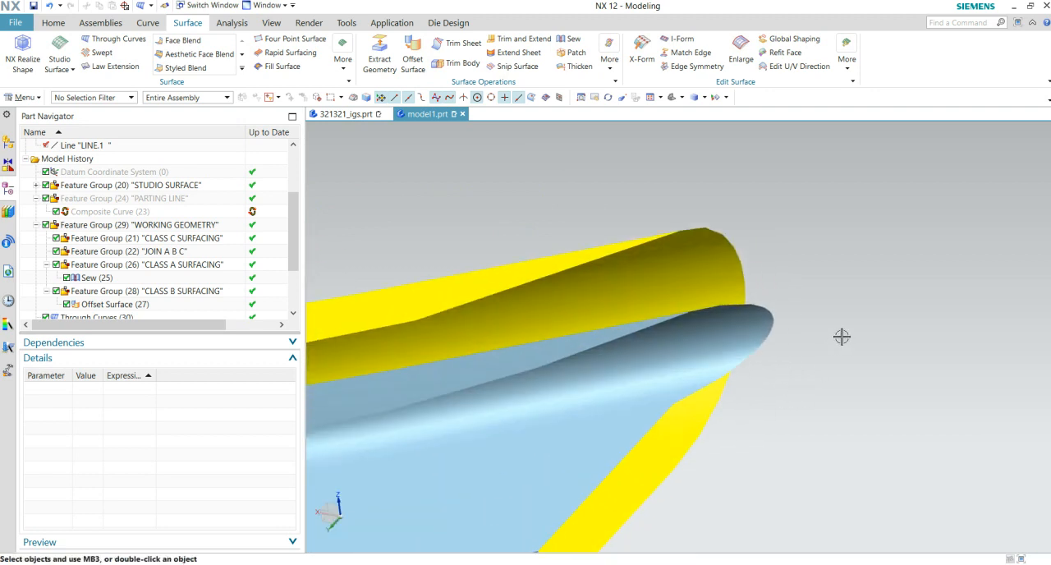
middle_drag(842, 337, 812, 437)
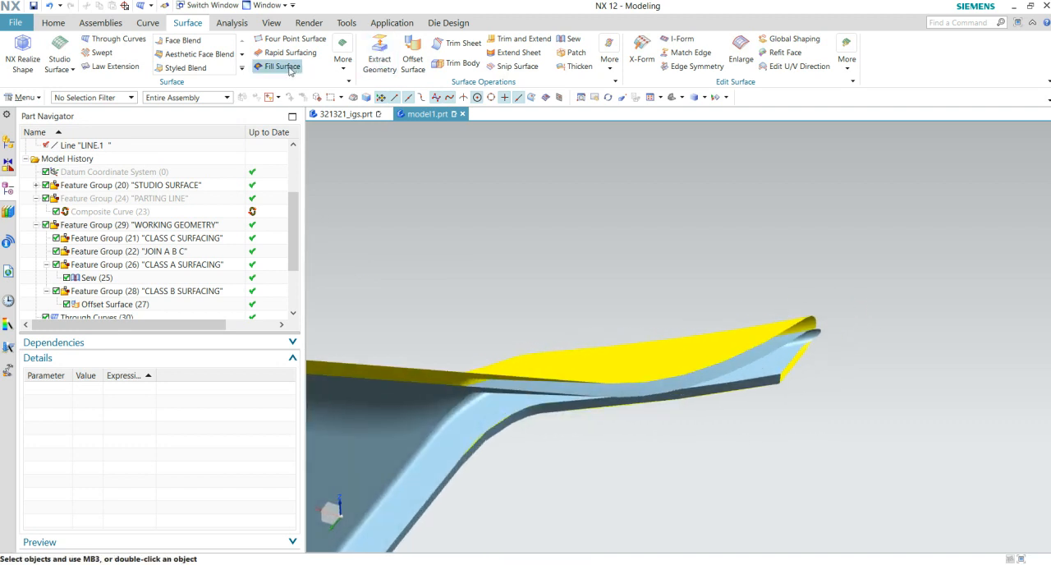
scroll(221, 75, up, 1)
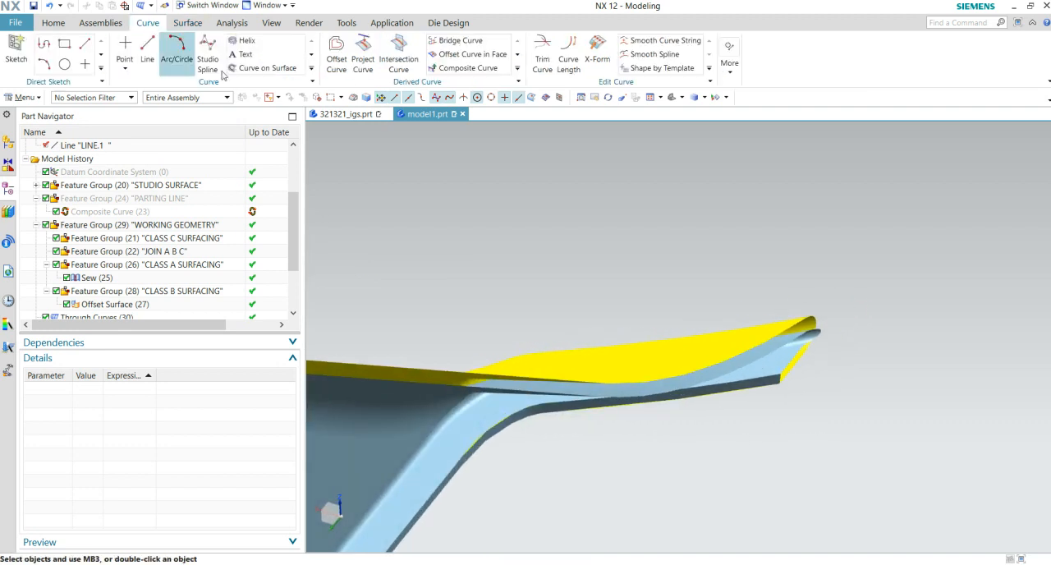
click(188, 23)
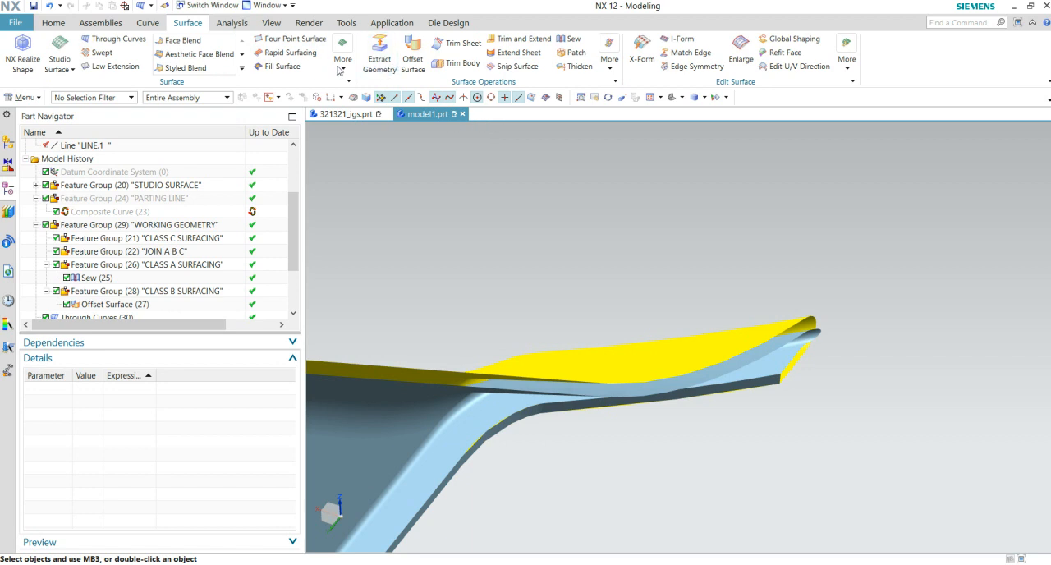
click(377, 62)
scroll(804, 368, up, 3)
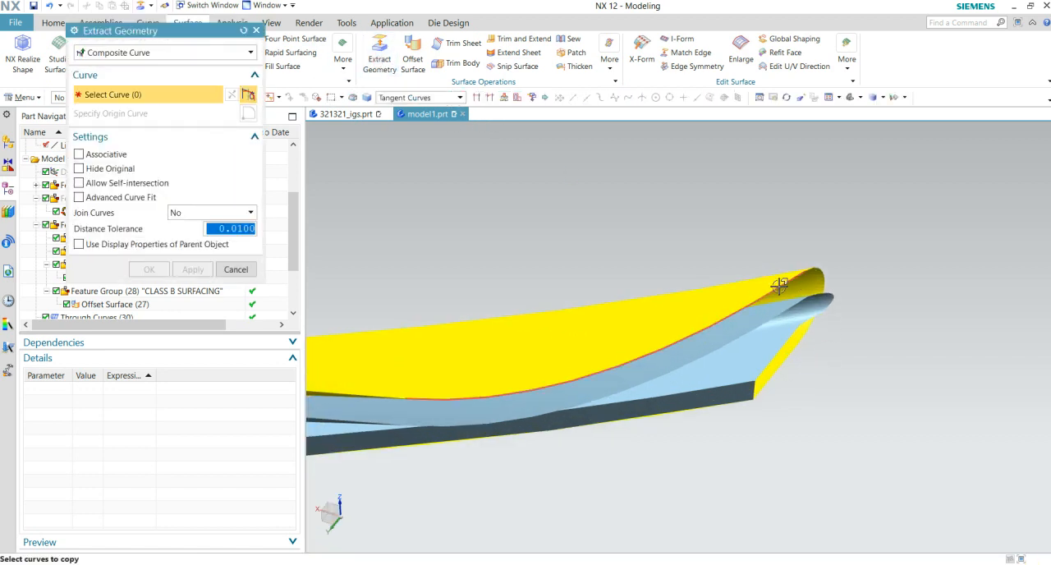
click(779, 286)
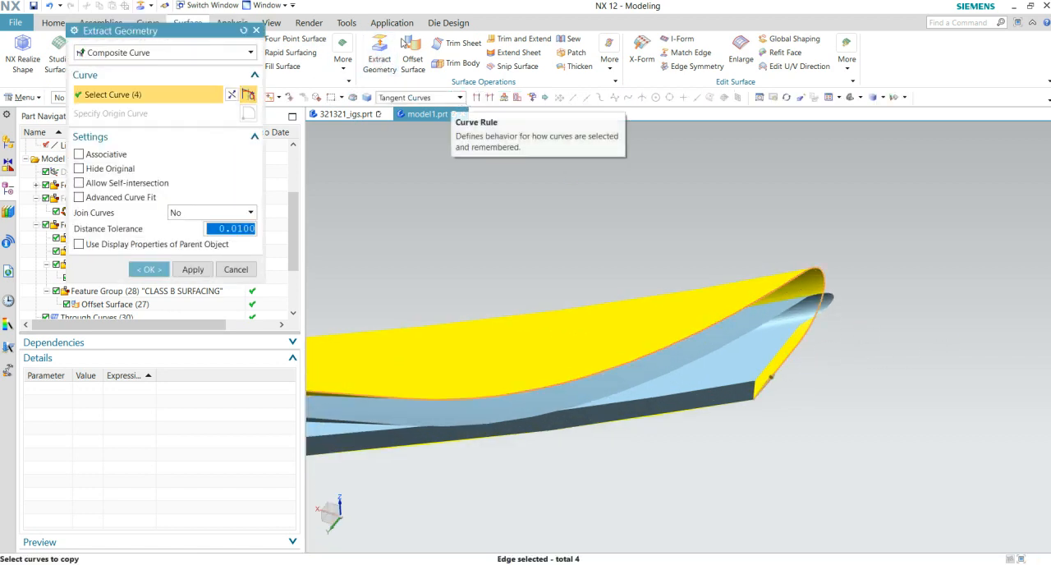
key(Escape)
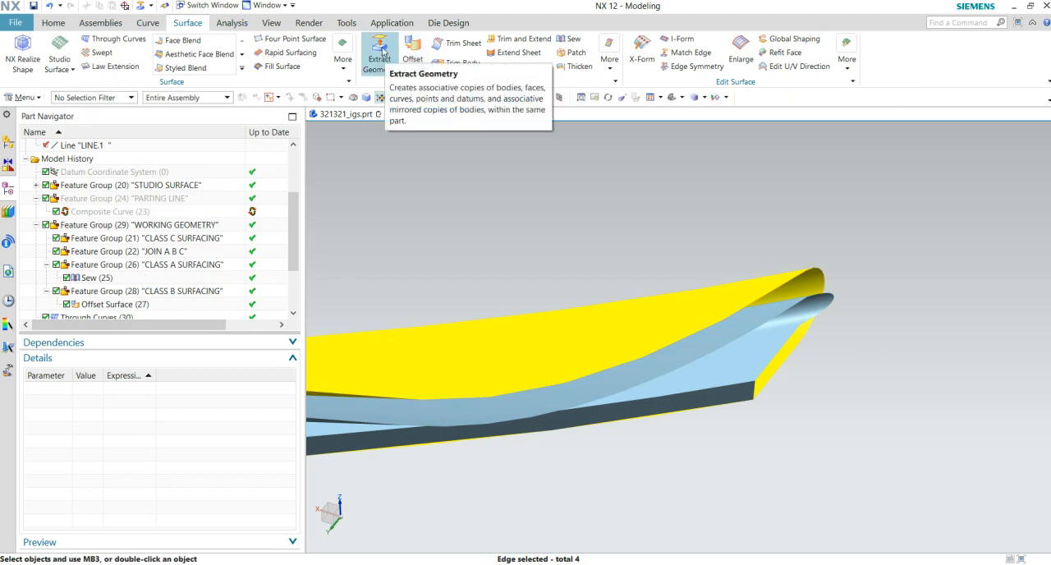
- With the curve rule set to Infer Curves, extract a composite curve from two adjoining edges of the yellow surface leading to the pointed end
click(381, 54)
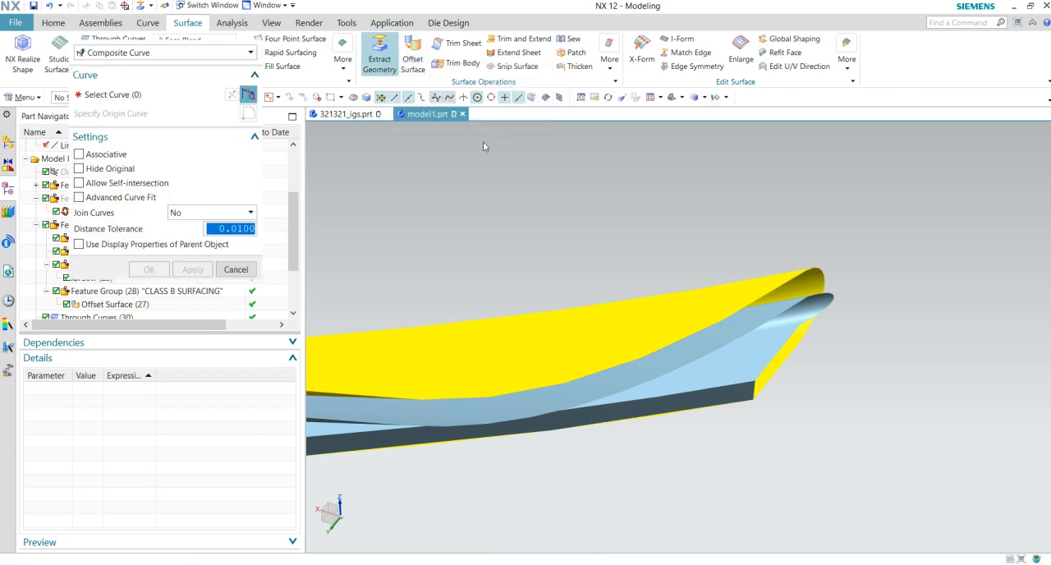
click(407, 97)
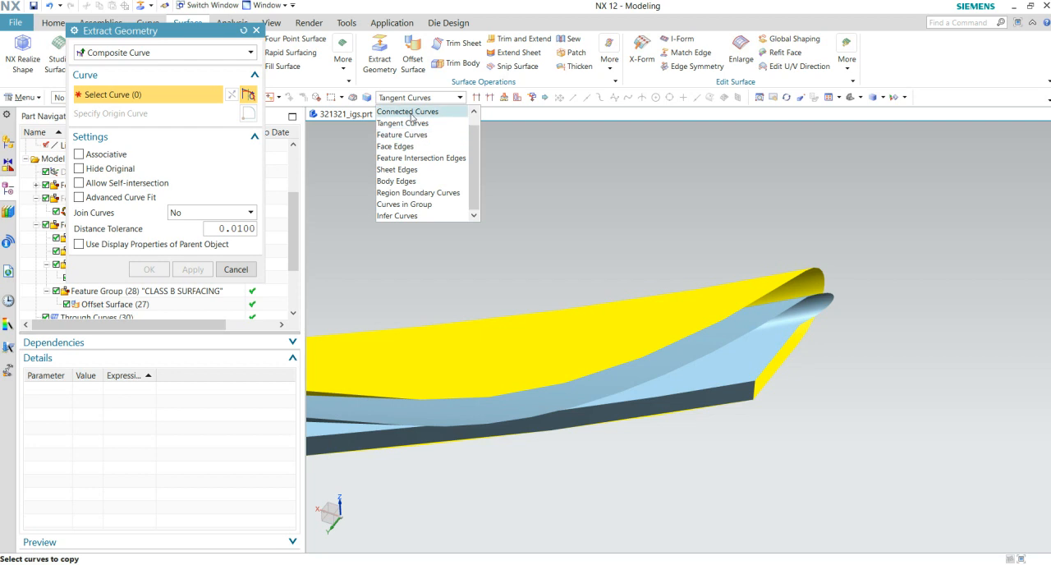
click(396, 215)
scroll(814, 274, down, 2)
click(826, 276)
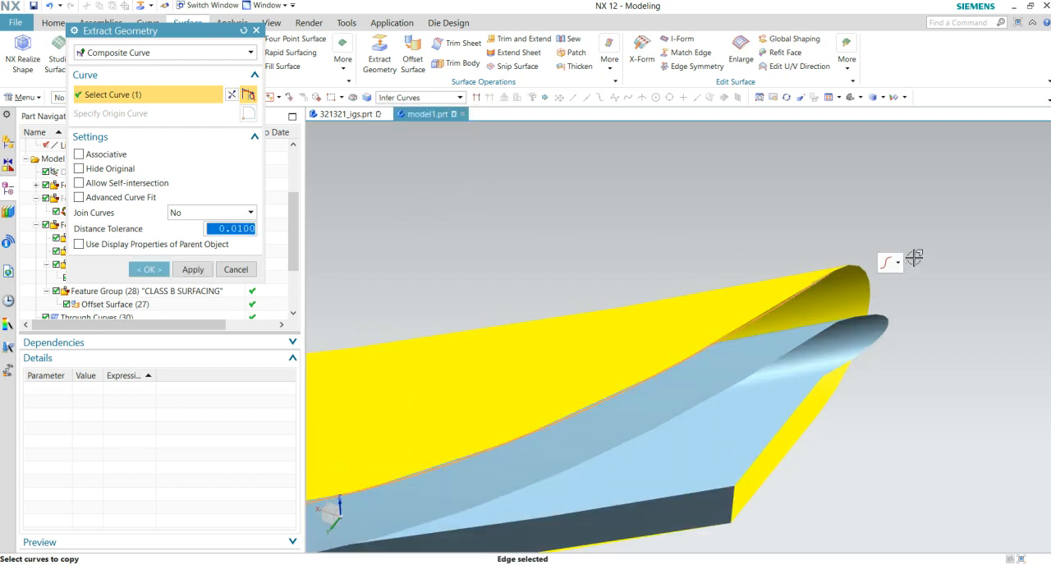
scroll(909, 263, down, 3)
scroll(843, 323, down, 2)
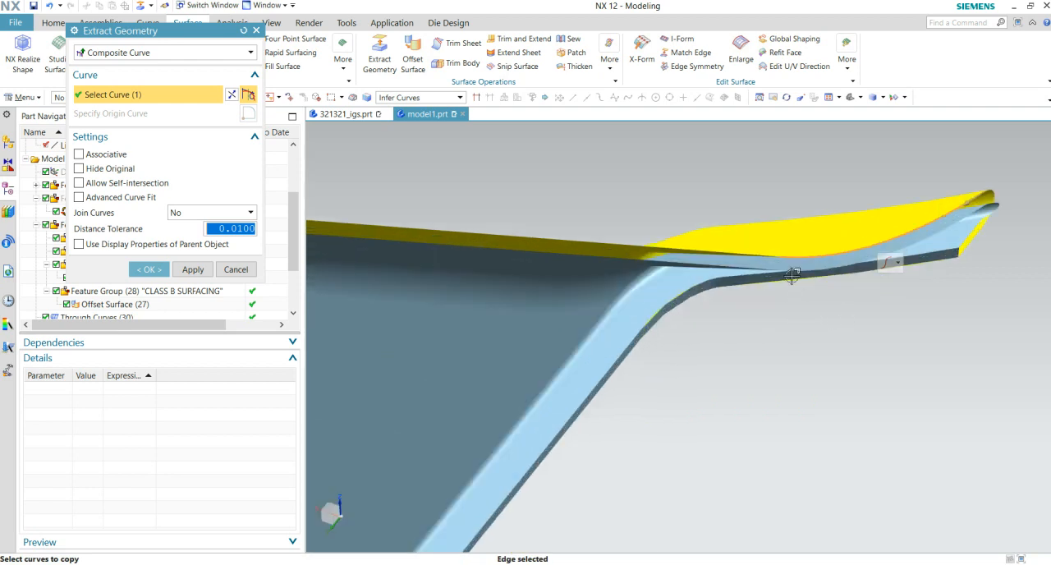
middle_drag(835, 326, 759, 322)
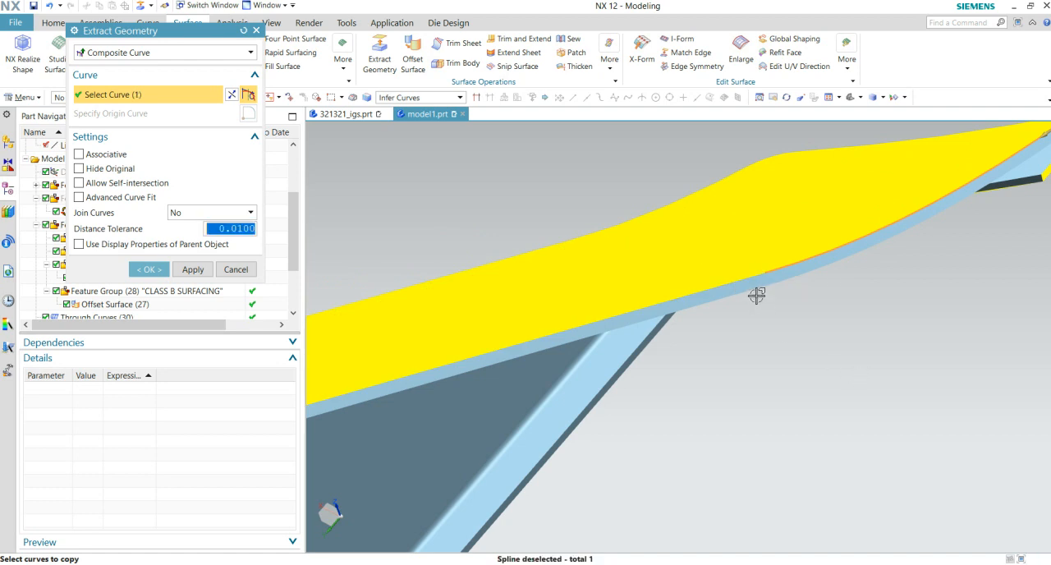
click(851, 355)
middle_drag(851, 355, 678, 410)
scroll(881, 361, up, 5)
shift+middle_drag(493, 422, 710, 405)
scroll(723, 383, up, 5)
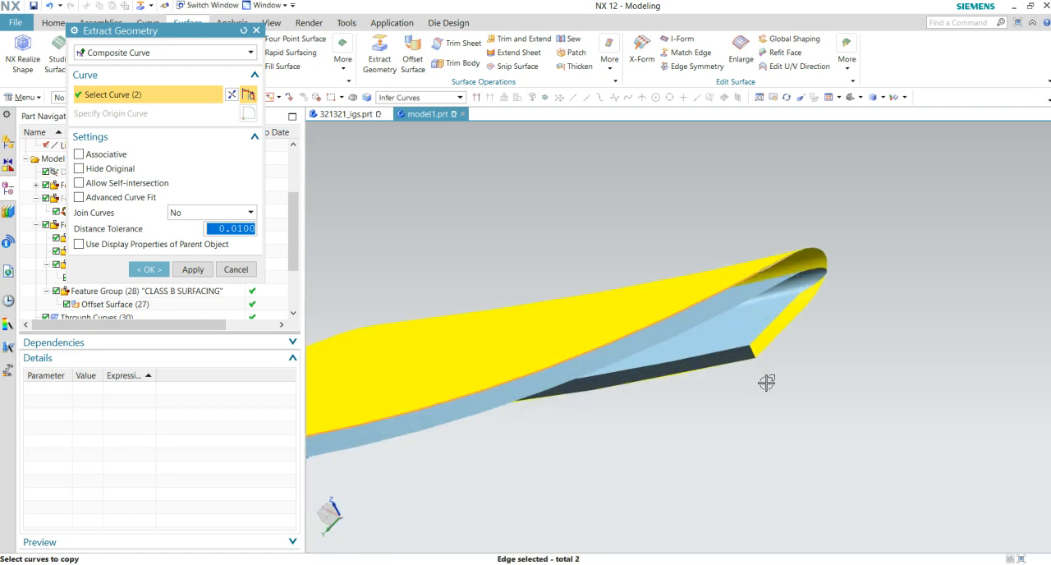
click(148, 269)
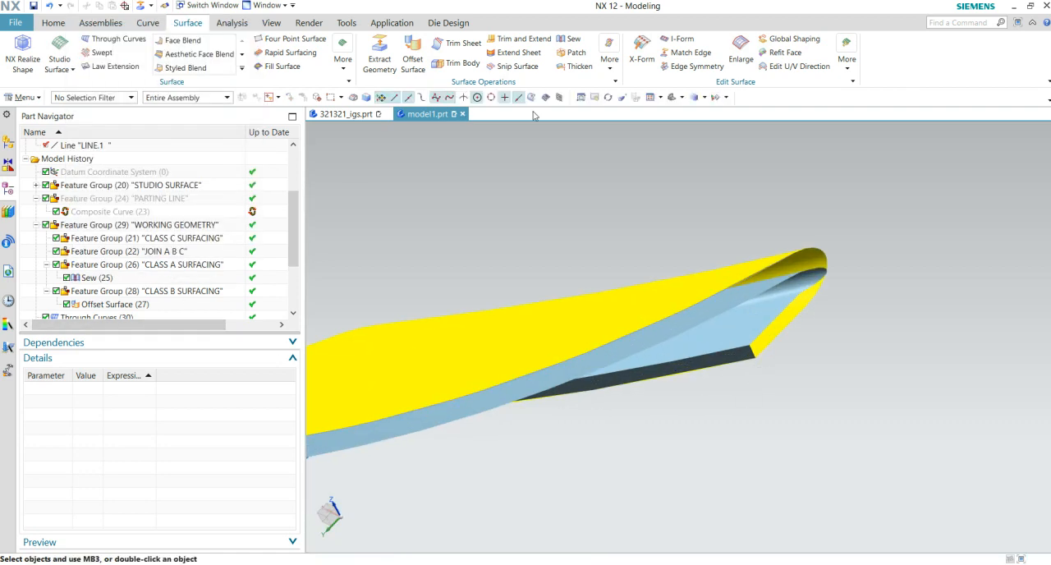
- Extend the start of the extracted composite curve by 4.4 mm past the pointed end with Curve Length
click(147, 23)
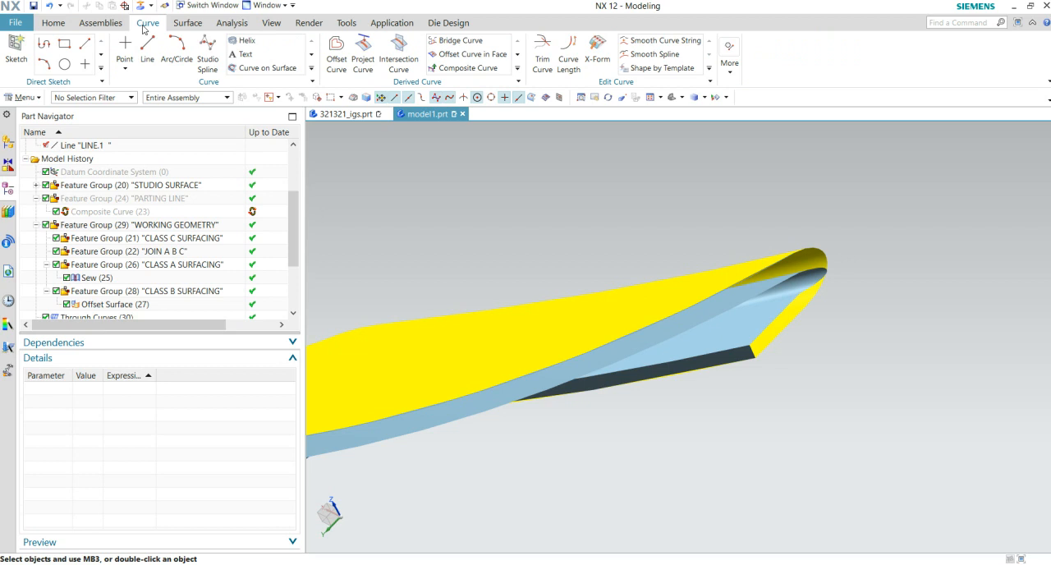
click(567, 65)
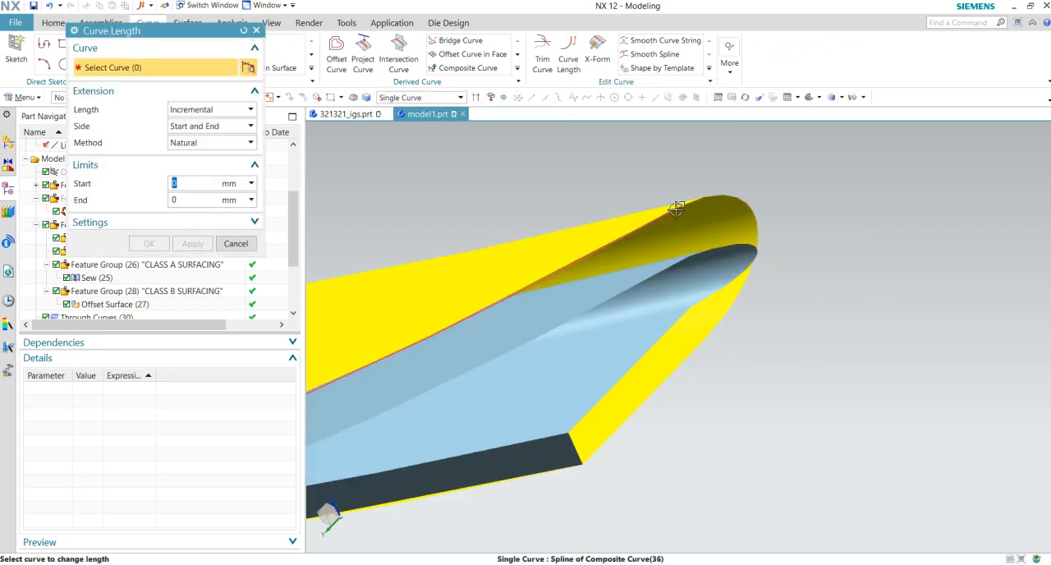
click(676, 210)
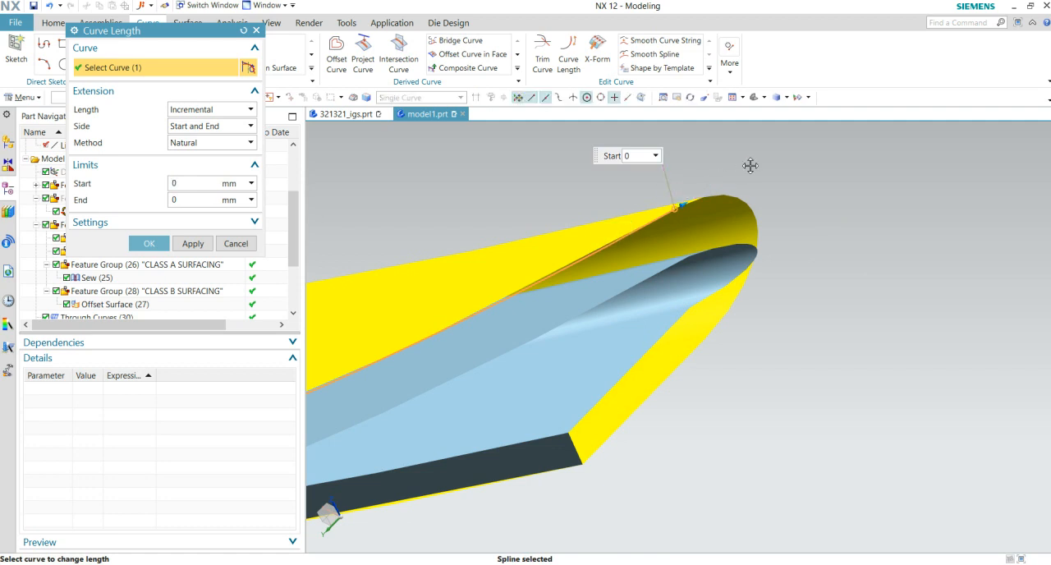
drag(684, 205, 751, 165)
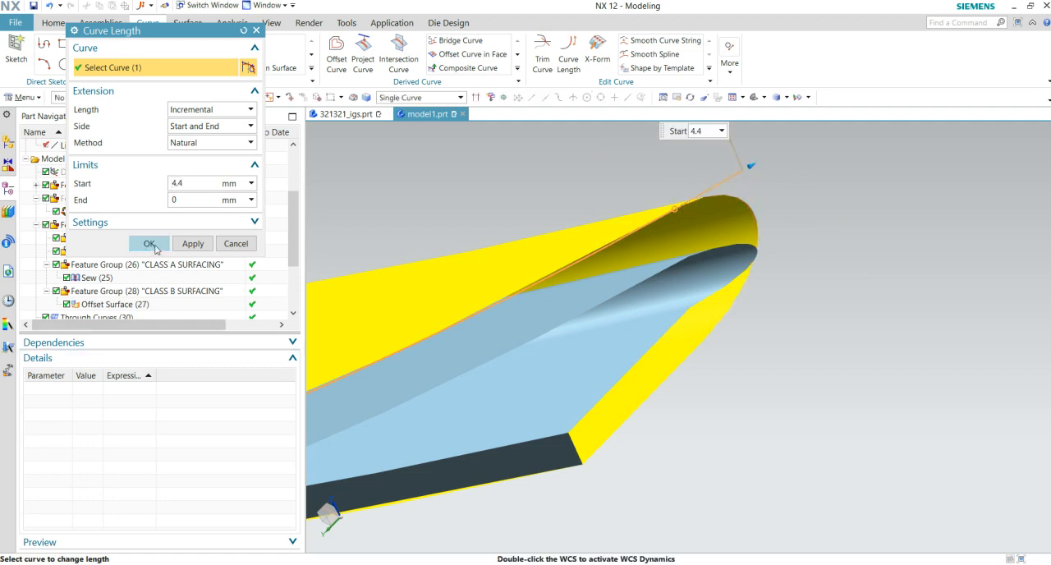
click(149, 244)
- Increase the curve's start extension at the pointed end to 6.1 mm
middle_drag(765, 284, 823, 420)
scroll(823, 420, up, 3)
mouse_move(742, 411)
middle_down()
mouse_move(728, 399)
mouse_move(702, 403)
mouse_move(692, 420)
mouse_move(729, 402)
middle_up()
scroll(819, 315, up, 6)
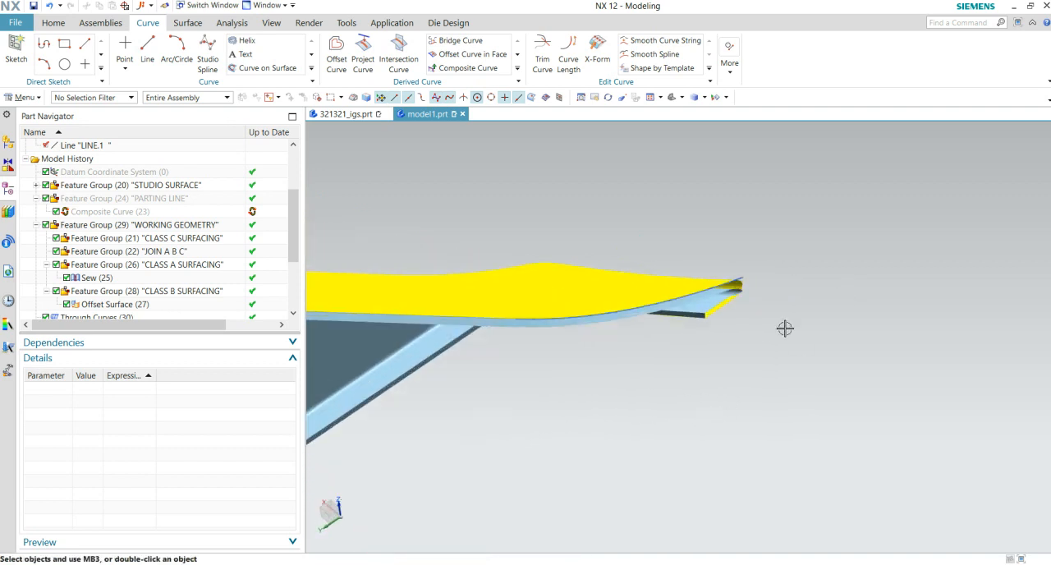
shift+middle_drag(714, 272, 782, 339)
scroll(787, 339, up, 4)
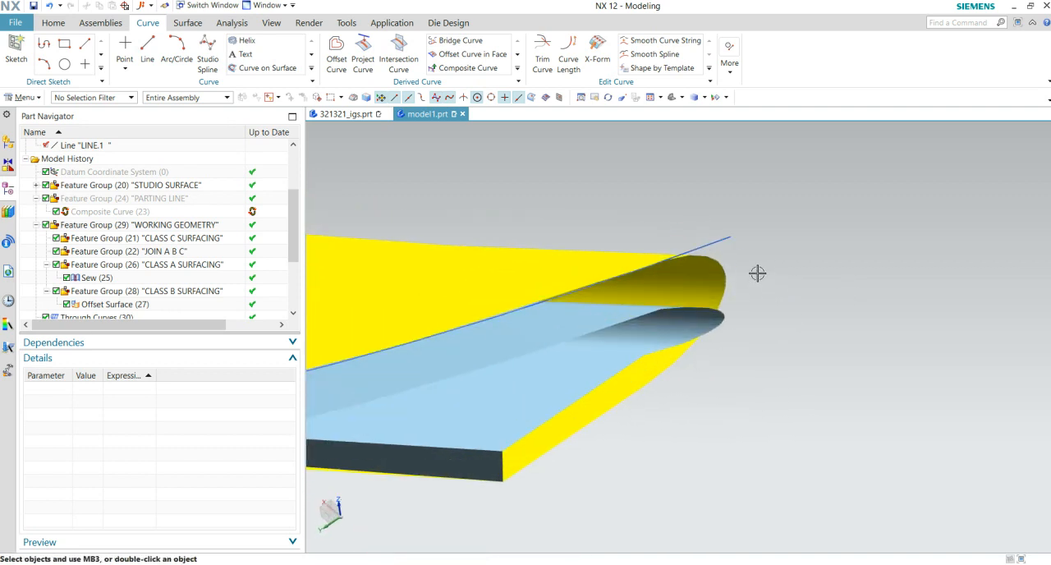
double_click(710, 243)
drag(761, 220, 789, 210)
click(192, 243)
- Try a face-based Law Extension from the extended curve, using the yellow body's faces as reference
click(187, 22)
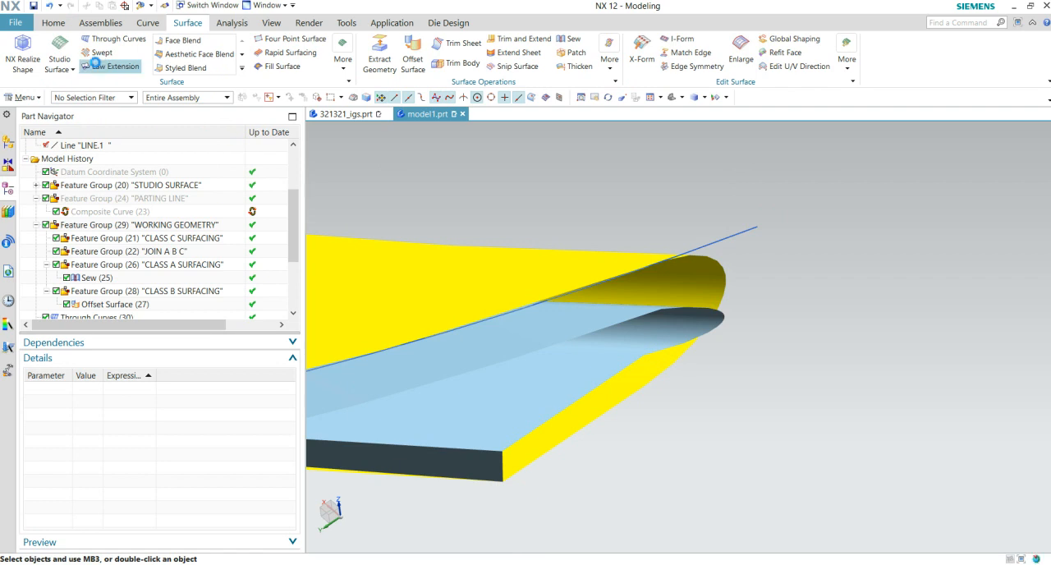
click(111, 65)
click(731, 234)
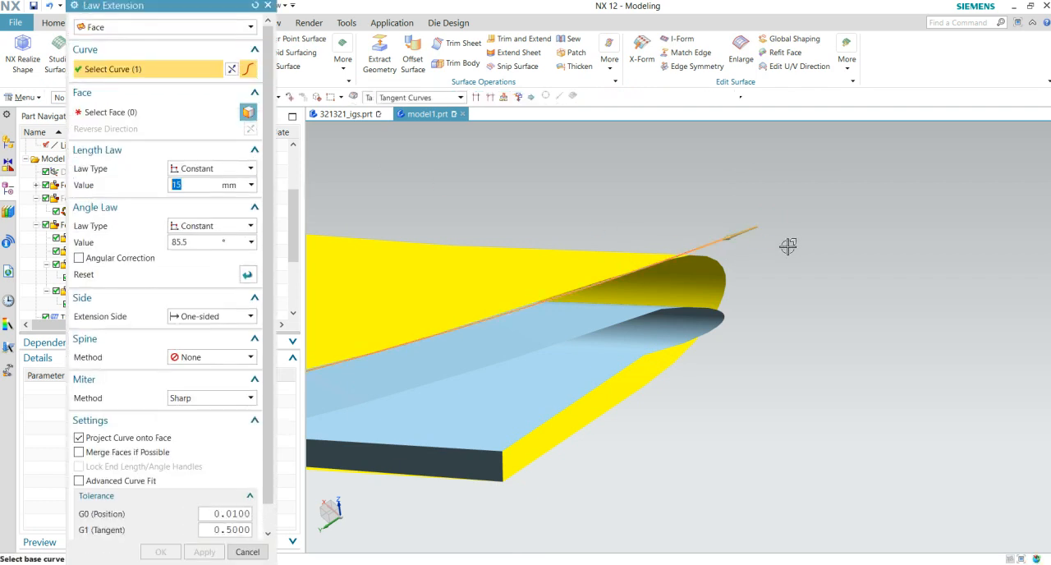
middle_click(788, 254)
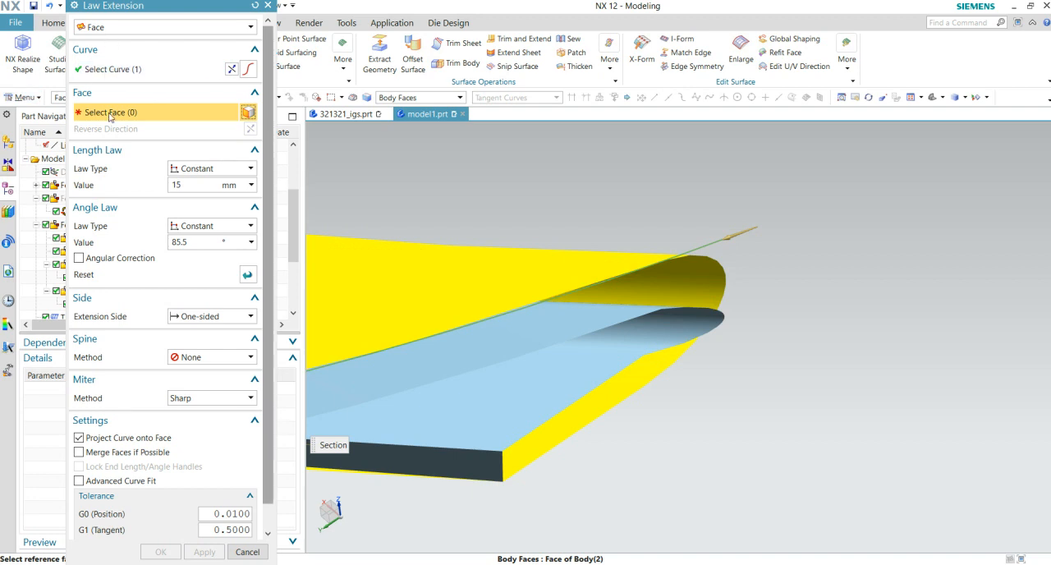
click(568, 269)
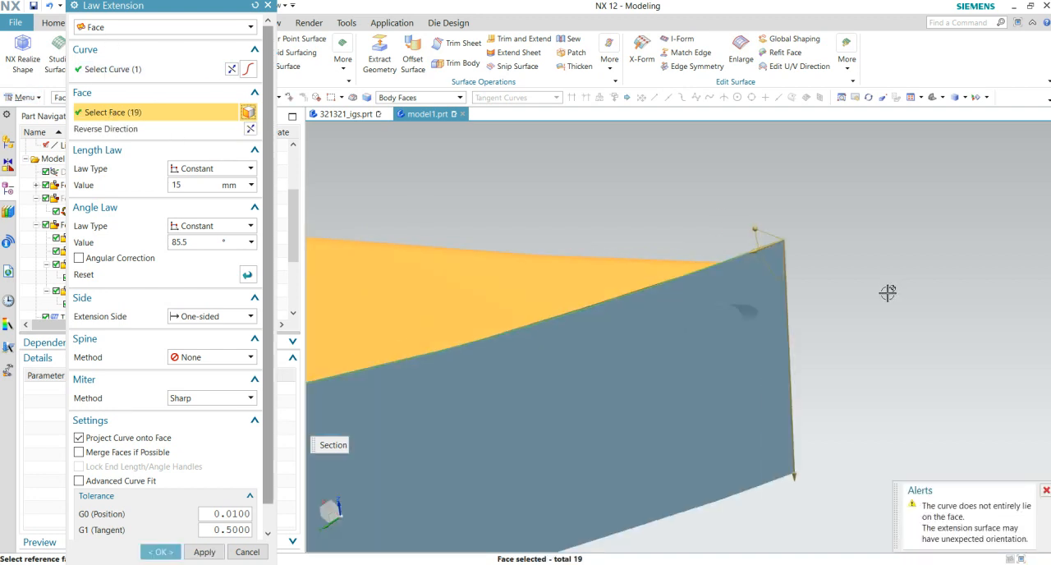
middle_drag(783, 406, 831, 387)
scroll(830, 387, up, 3)
shift+middle_drag(676, 393, 669, 512)
scroll(696, 394, up, 3)
scroll(696, 394, up, 1)
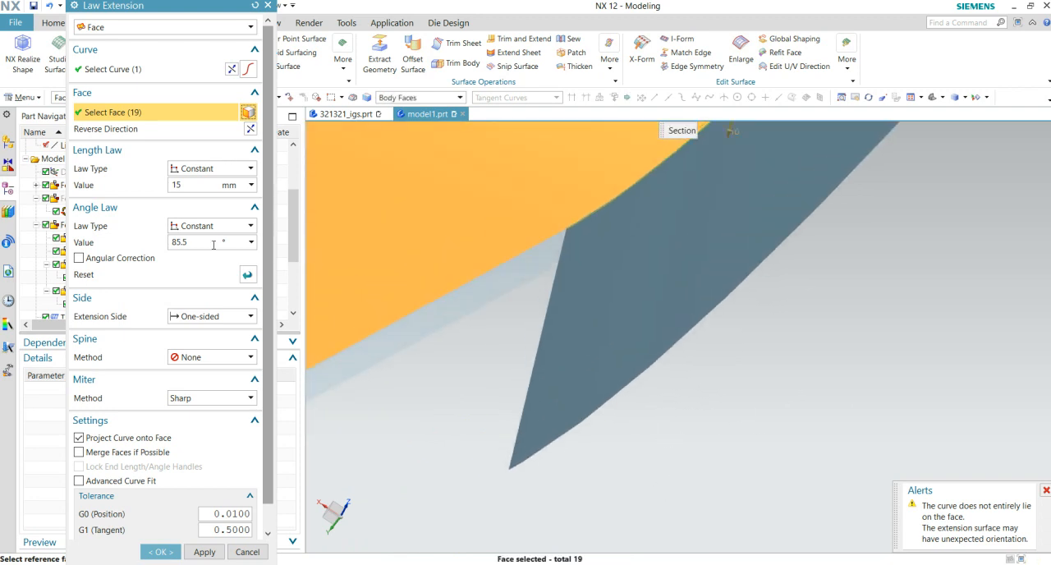
- Try an 8 mm length for the law extension and check how far it follows the edge
double_click(197, 186)
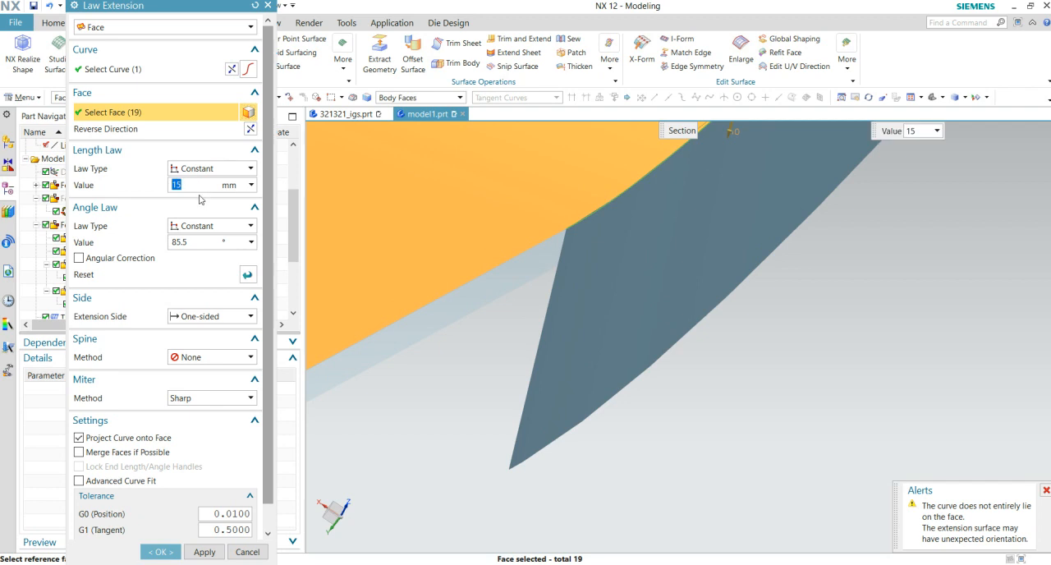
scroll(546, 349, down, 6)
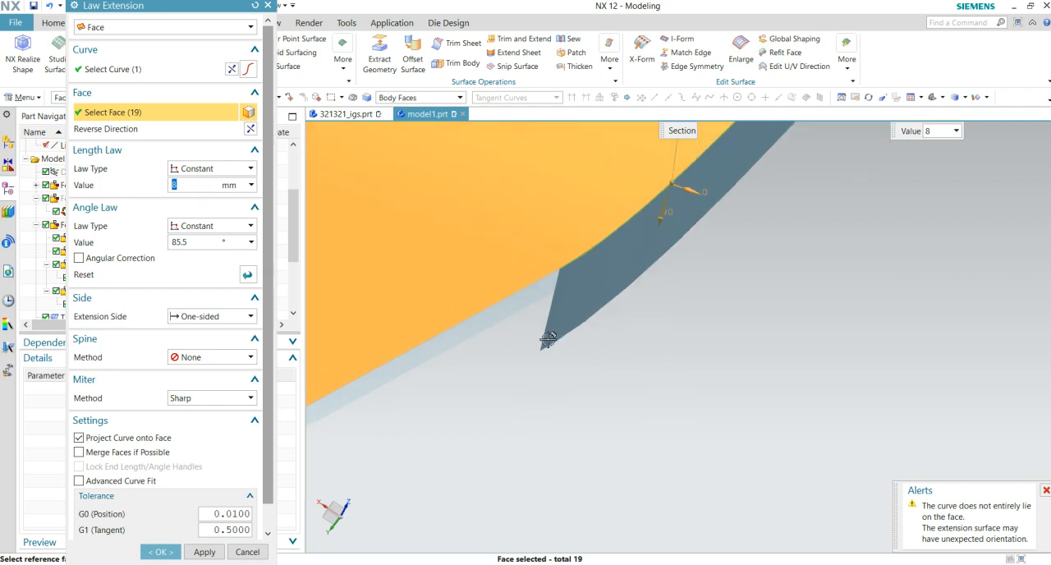
middle_drag(647, 408, 549, 399)
scroll(510, 451, down, 1)
scroll(551, 400, up, 5)
shift+middle_drag(574, 472, 502, 476)
scroll(594, 408, up, 2)
scroll(567, 467, up, 3)
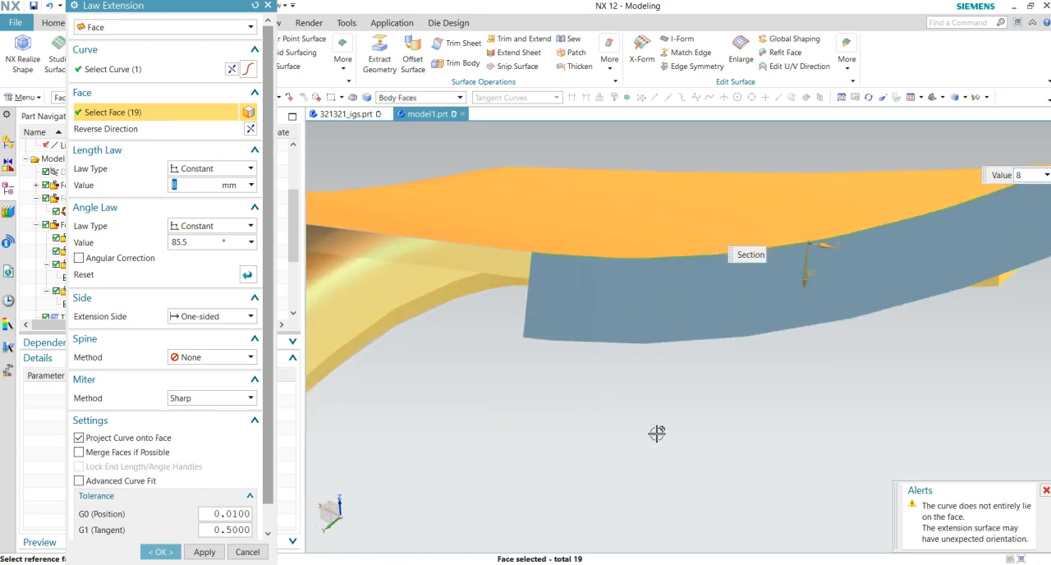
key(Escape)
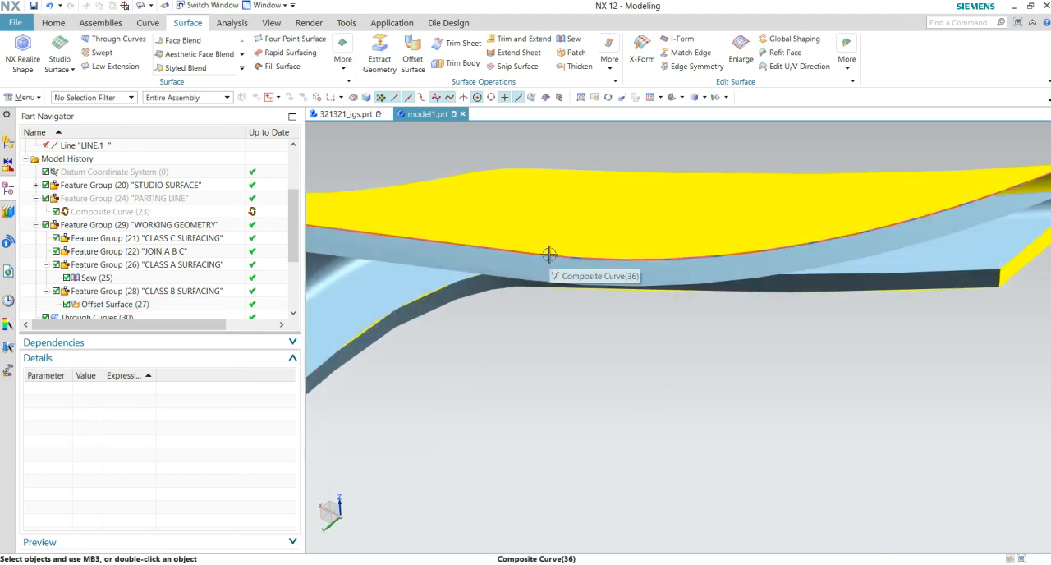
- Remove the Curve Length extension made on the composite curve
double_click(543, 256)
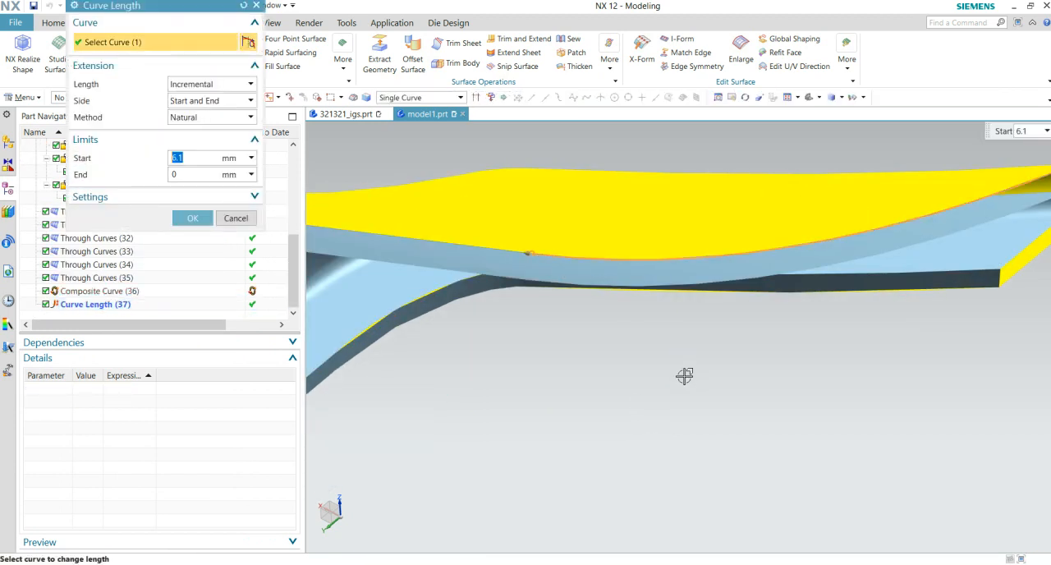
key(Escape)
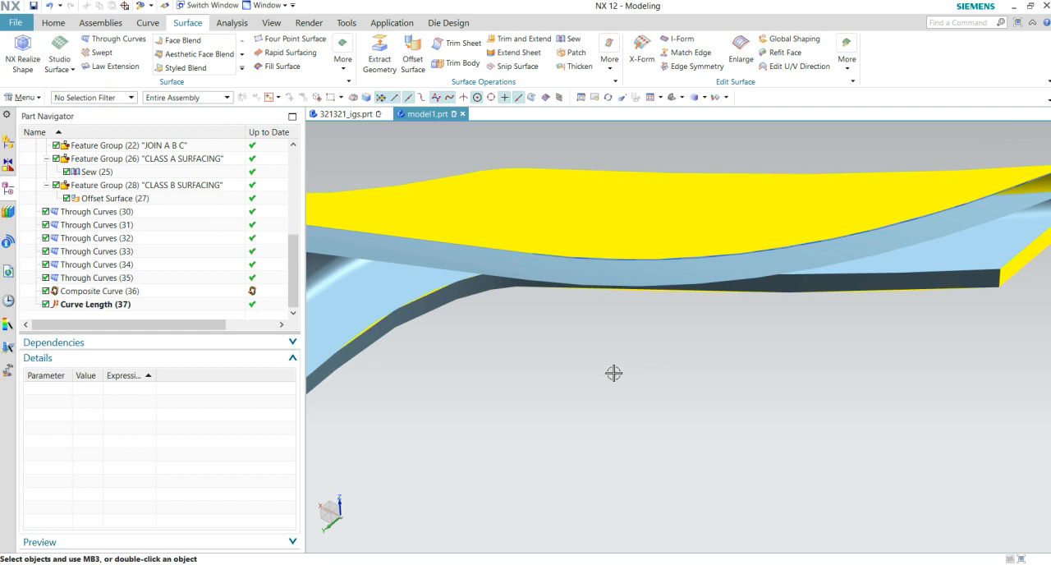
scroll(614, 373, down, 3)
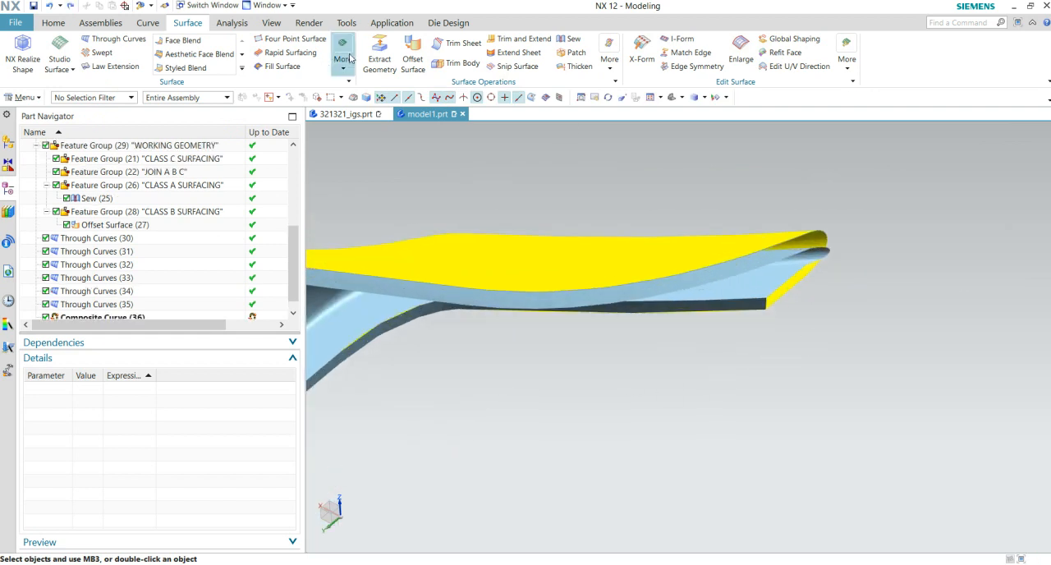
- Extract a non-associative composite curve from the yellow surface's edge at the pointed end and the long edge adjoining it
click(380, 57)
click(782, 240)
scroll(776, 299, down, 6)
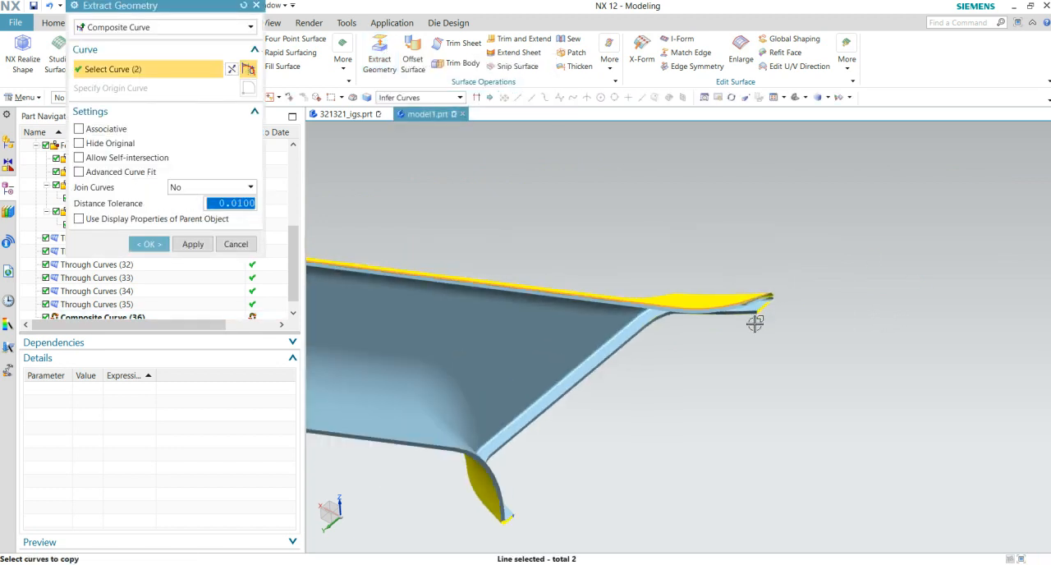
scroll(655, 307, up, 8)
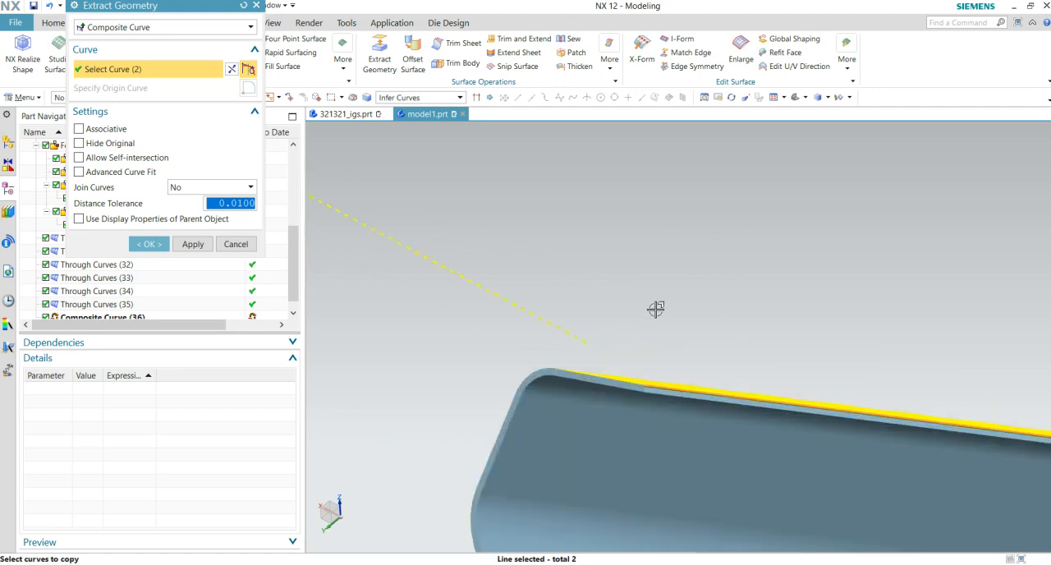
scroll(709, 342, down, 7)
scroll(819, 392, up, 8)
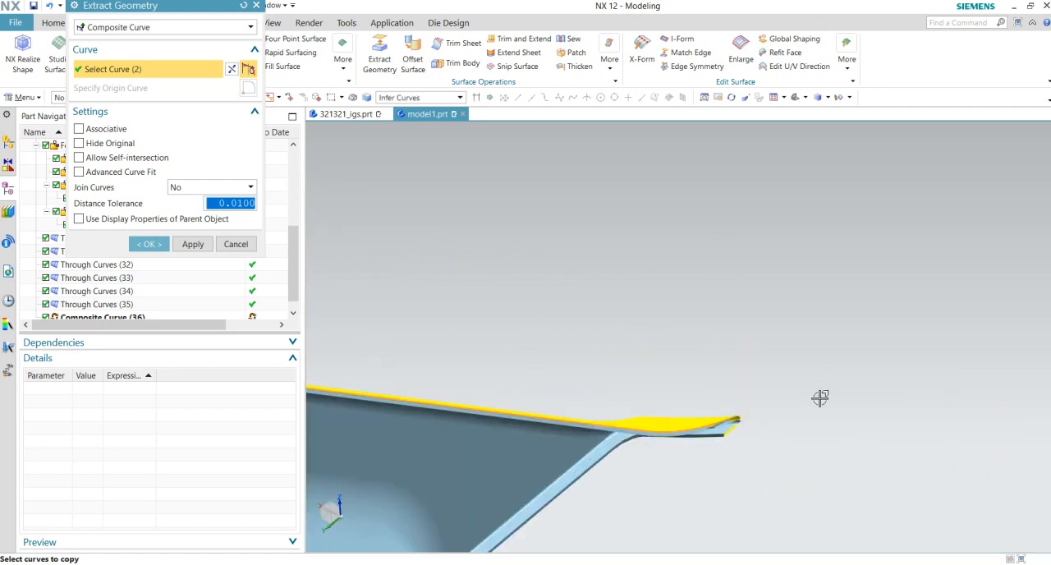
click(143, 250)
scroll(775, 227, up, 4)
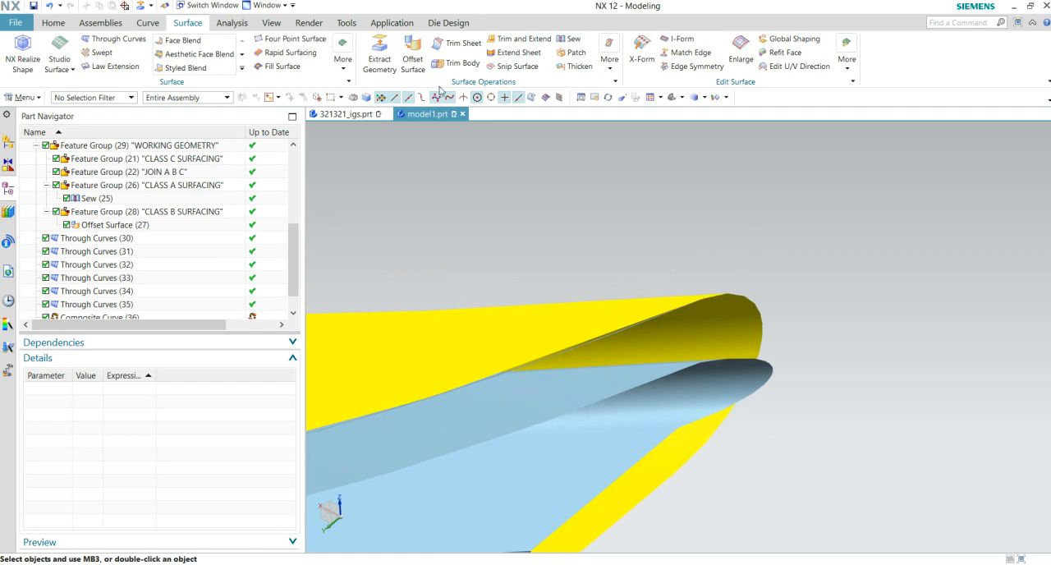
- Try to change the extracted curve's length at the pointed end by 7 mm at the start and -12 mm at the end
click(147, 23)
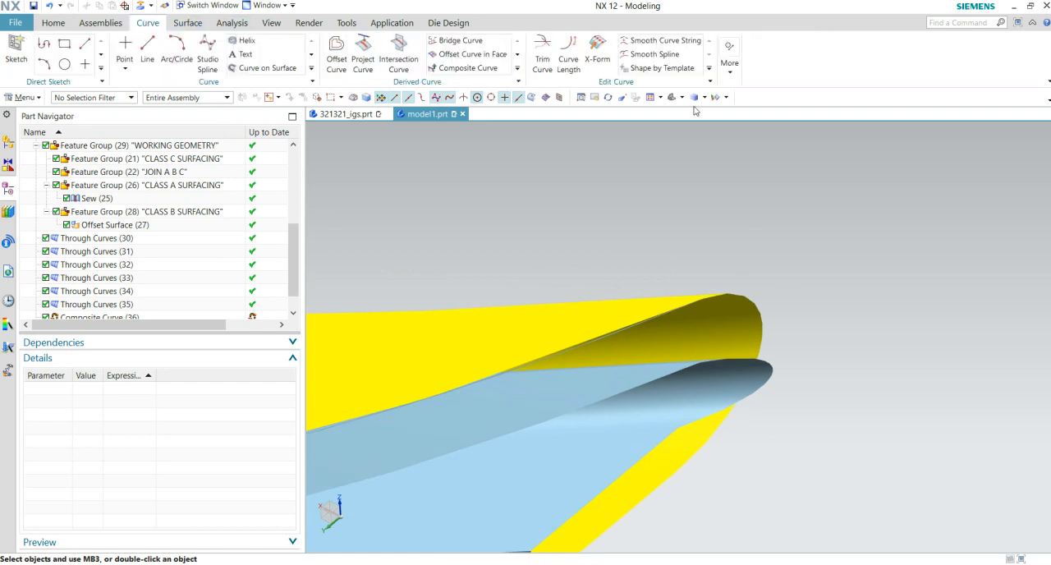
click(569, 59)
scroll(721, 378, up, 2)
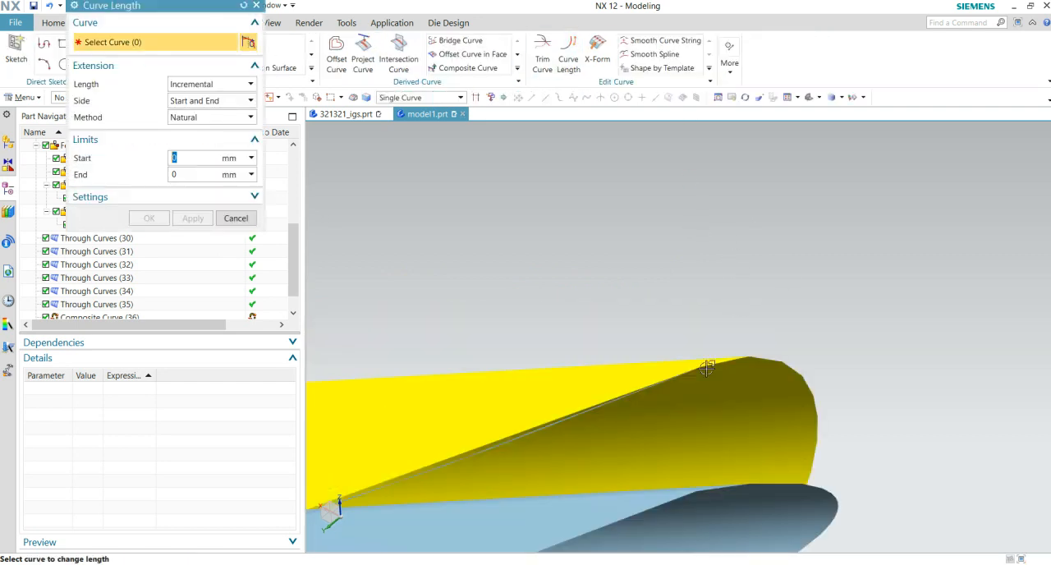
click(695, 370)
drag(694, 371, 840, 305)
middle_drag(788, 315, 660, 362)
mouse_move(675, 338)
mouse_down()
mouse_move(755, 303)
mouse_move(680, 355)
mouse_up()
mouse_move(546, 359)
mouse_down()
mouse_move(444, 371)
mouse_move(568, 380)
mouse_move(554, 375)
mouse_up()
scroll(554, 372, up, 5)
scroll(555, 370, down, 5)
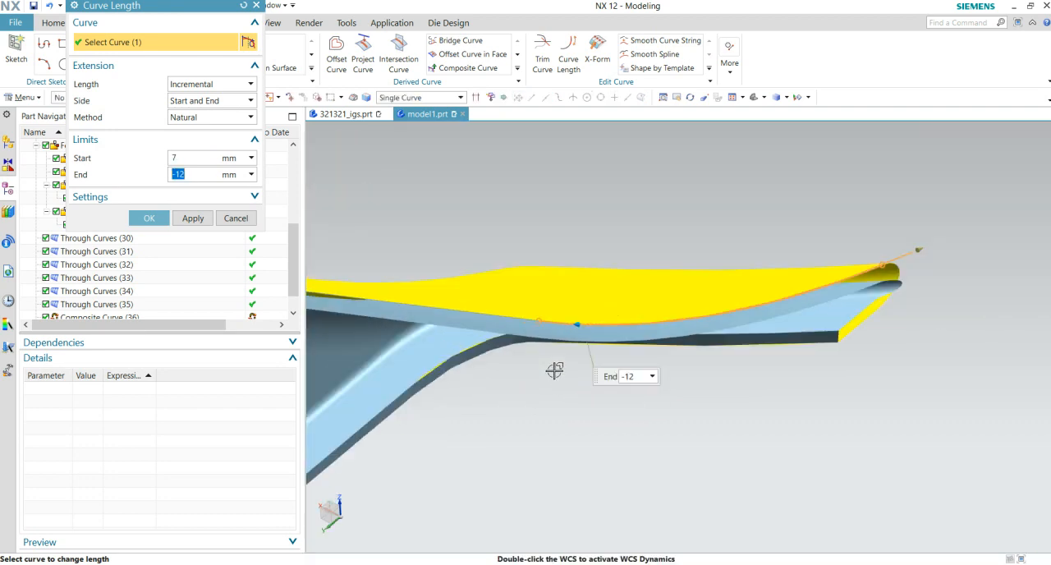
middle_click(851, 334)
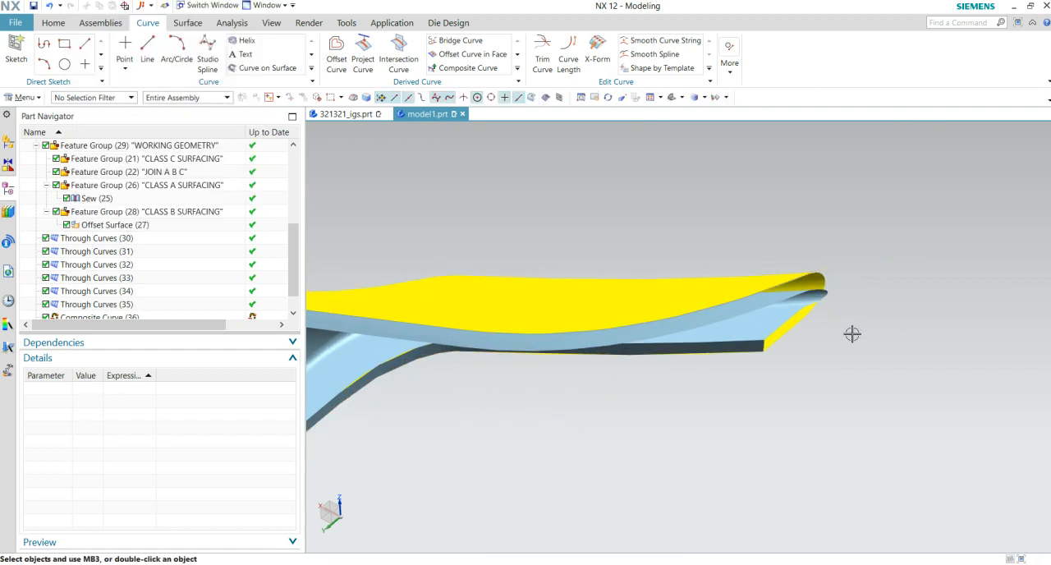
- Delete the extracted composite curves along the yellow surface's long edge and at the pointed end
middle_drag(852, 334, 842, 311)
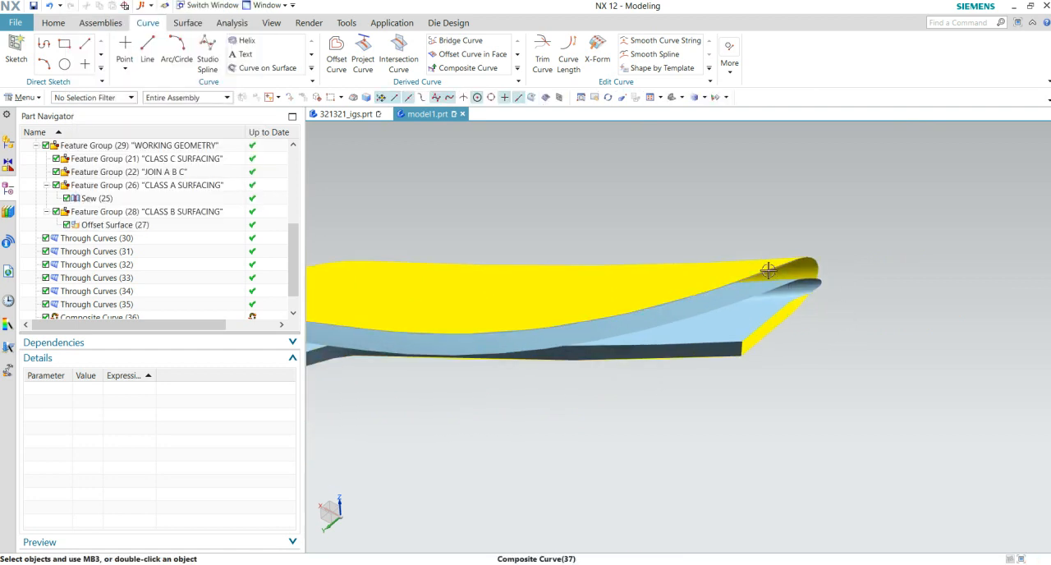
click(770, 274)
key(Escape)
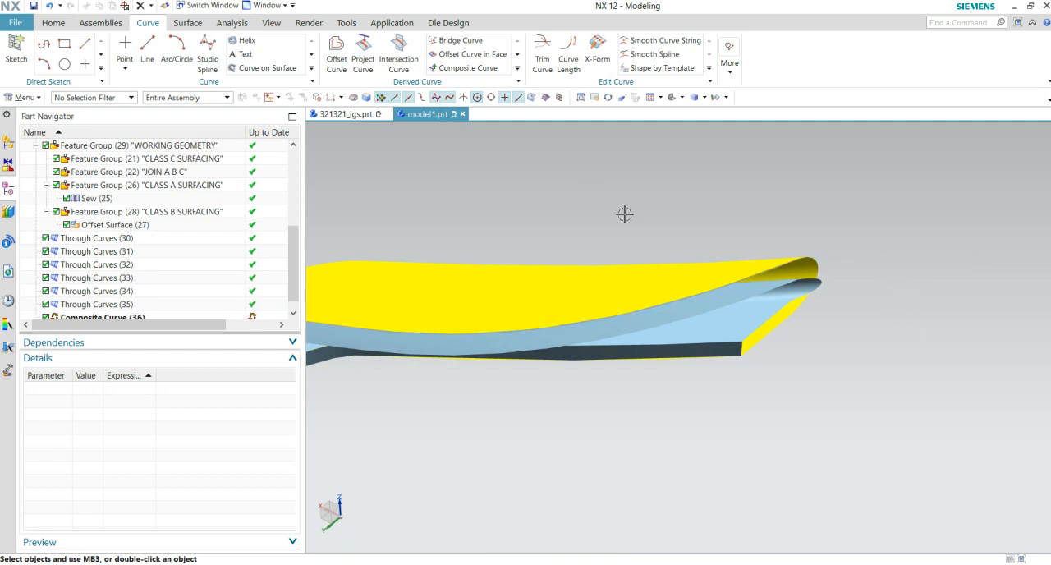
click(739, 277)
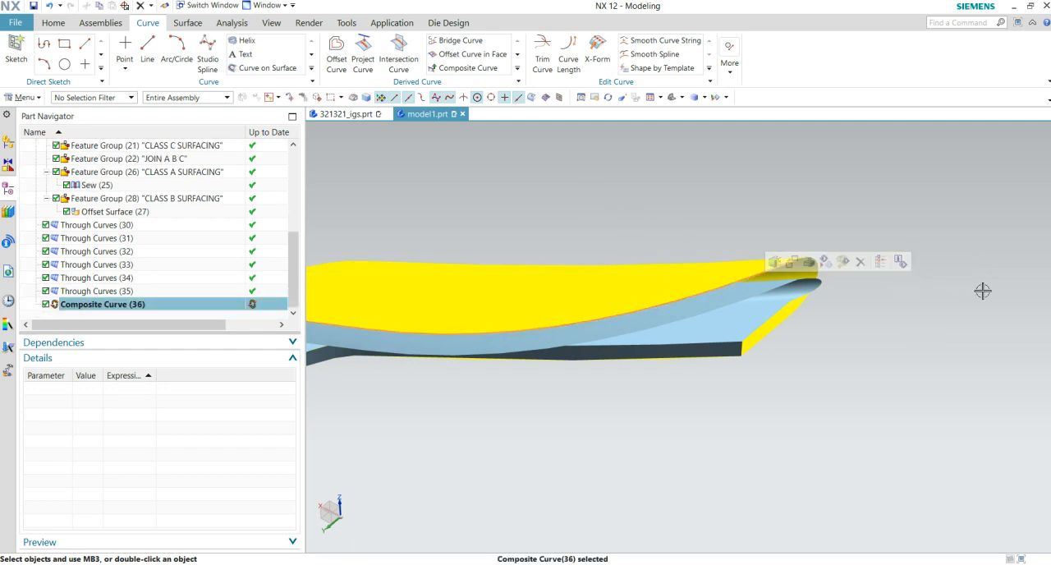
key(Delete)
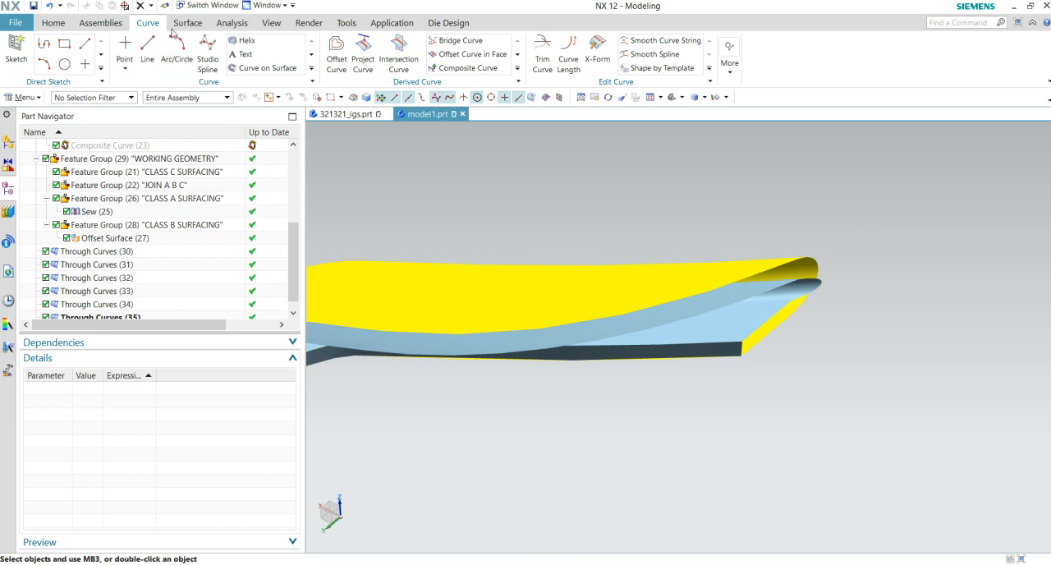
- Extract a non-associative composite curve from the yellow surface's single long edge running to the pointed end
click(188, 23)
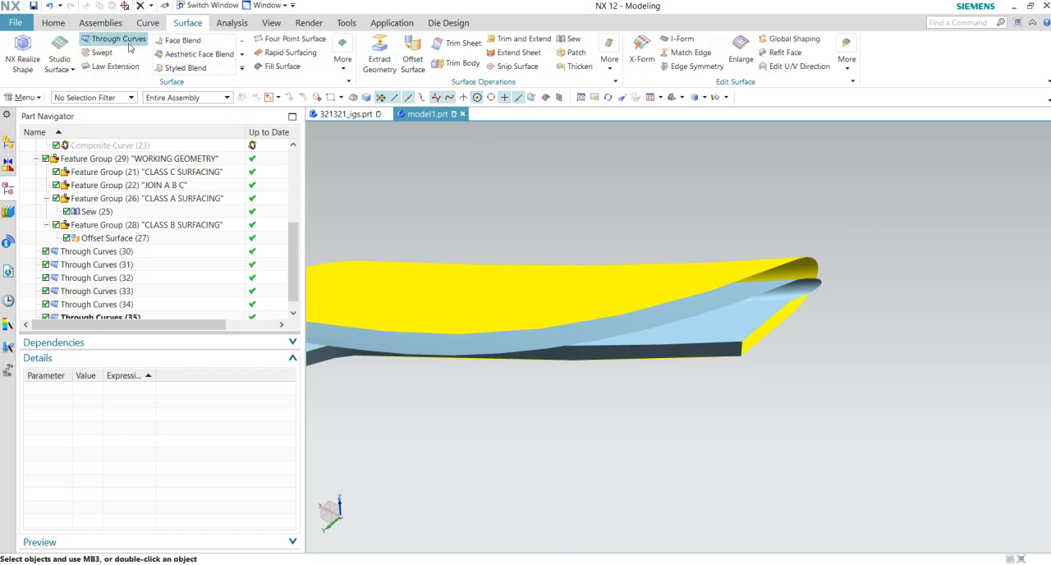
click(380, 54)
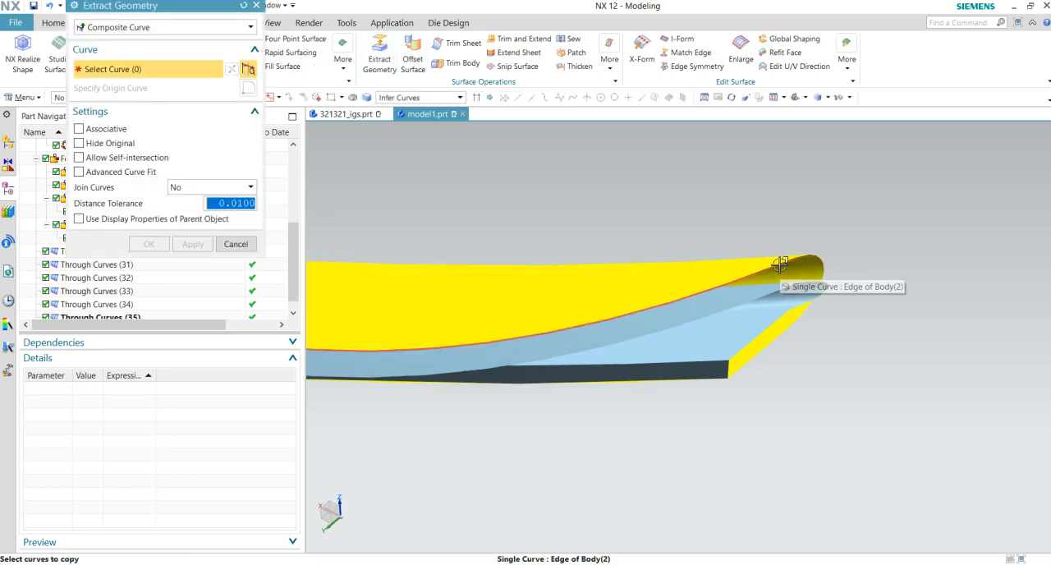
click(742, 282)
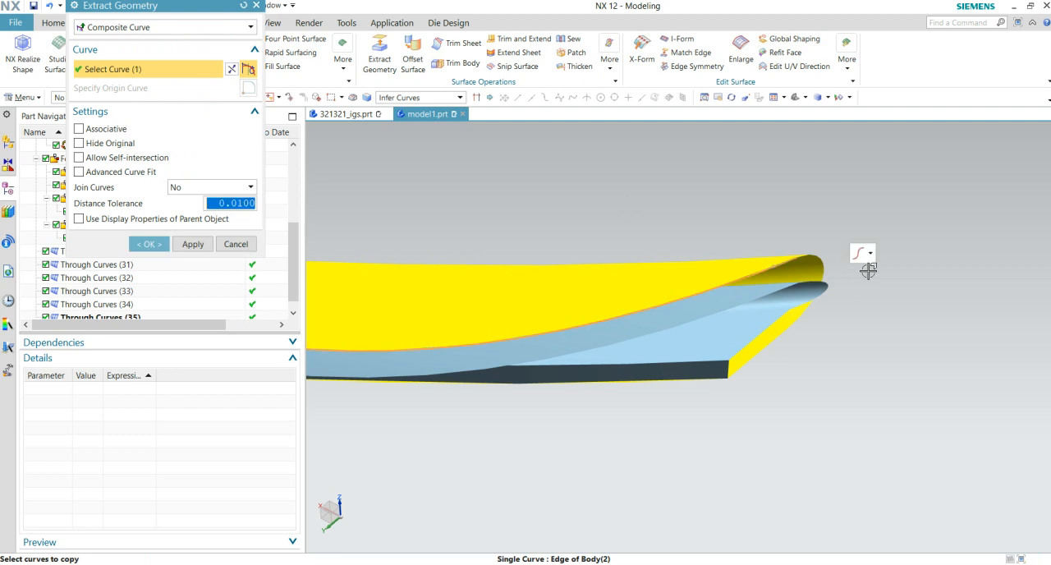
scroll(588, 288, down, 6)
scroll(624, 334, up, 2)
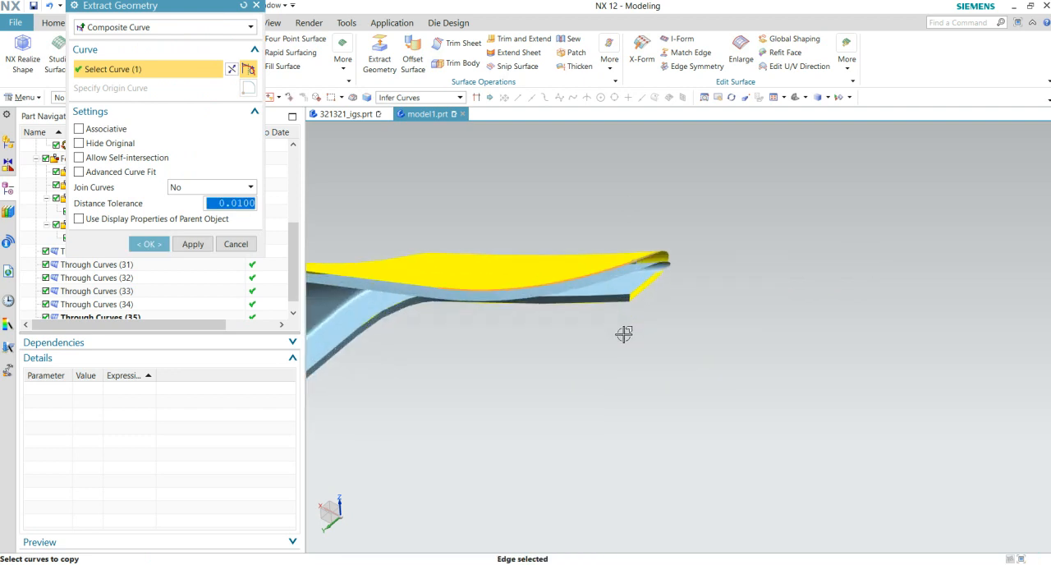
click(150, 244)
scroll(690, 255, up, 2)
click(601, 287)
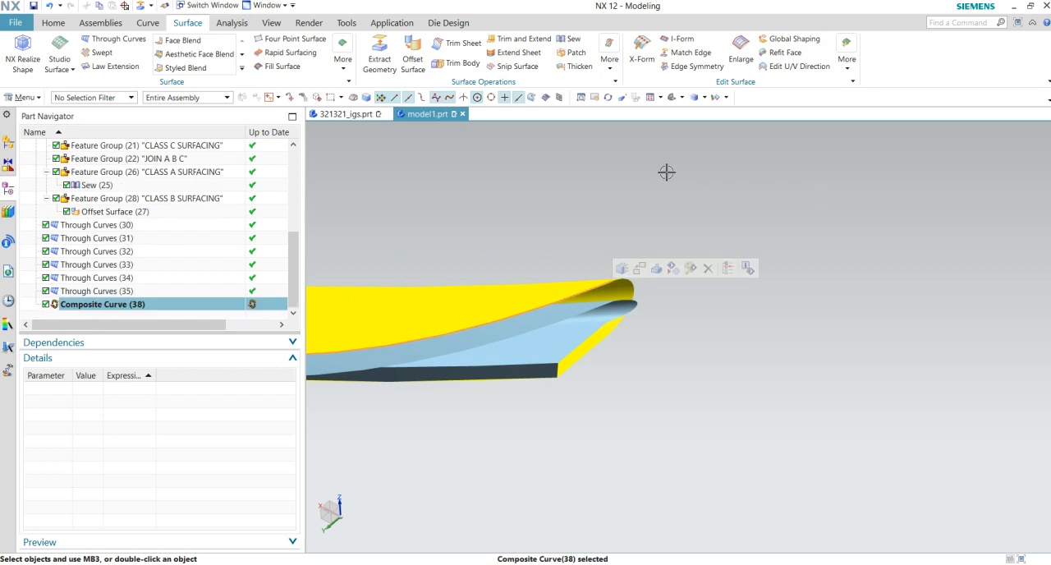
click(710, 176)
- Extend the extracted curve 10.8 mm past the pointed end at its start with Curve Length
click(148, 23)
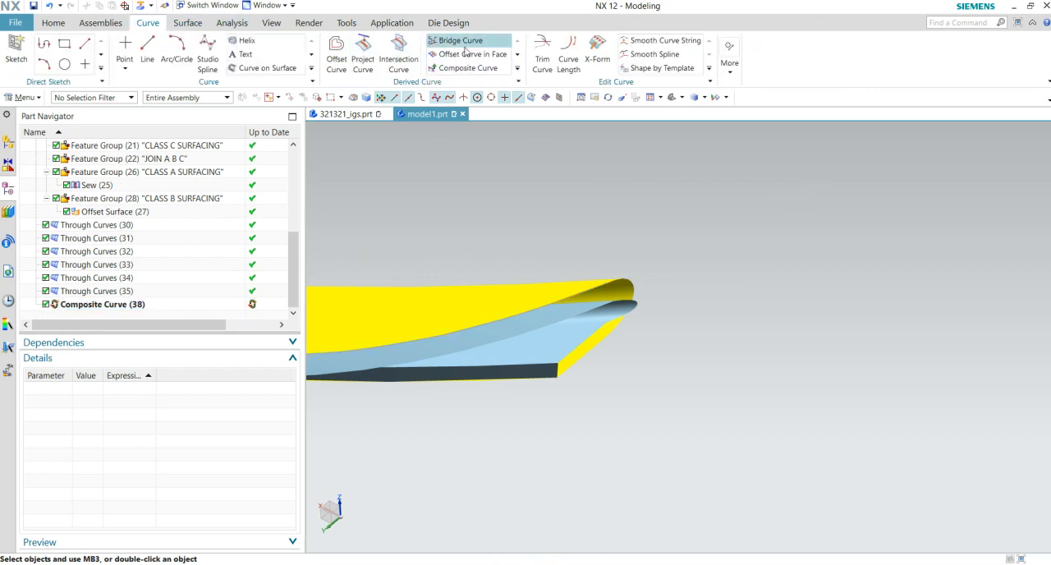
click(568, 59)
scroll(638, 252, up, 2)
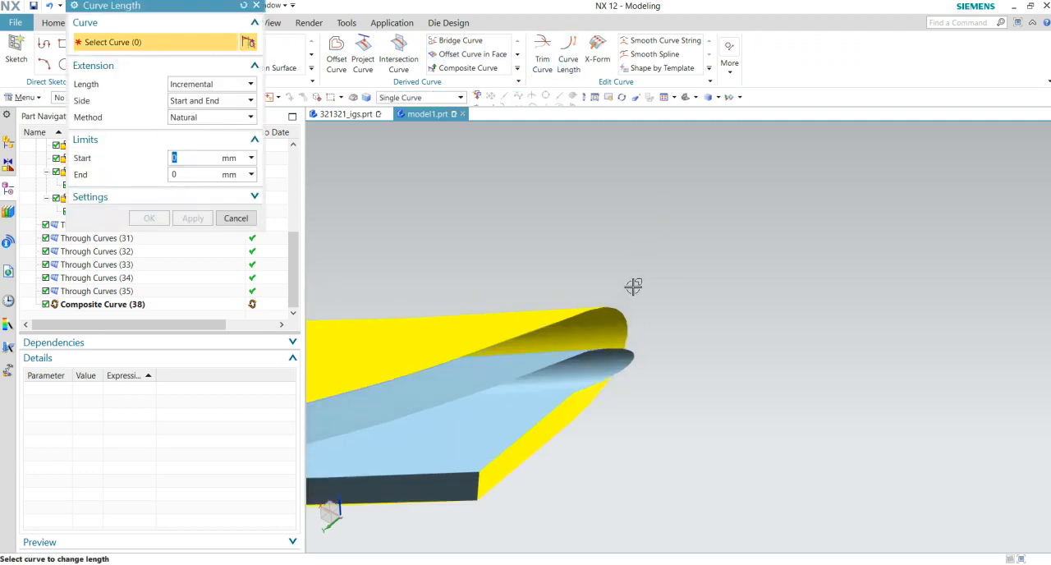
click(587, 308)
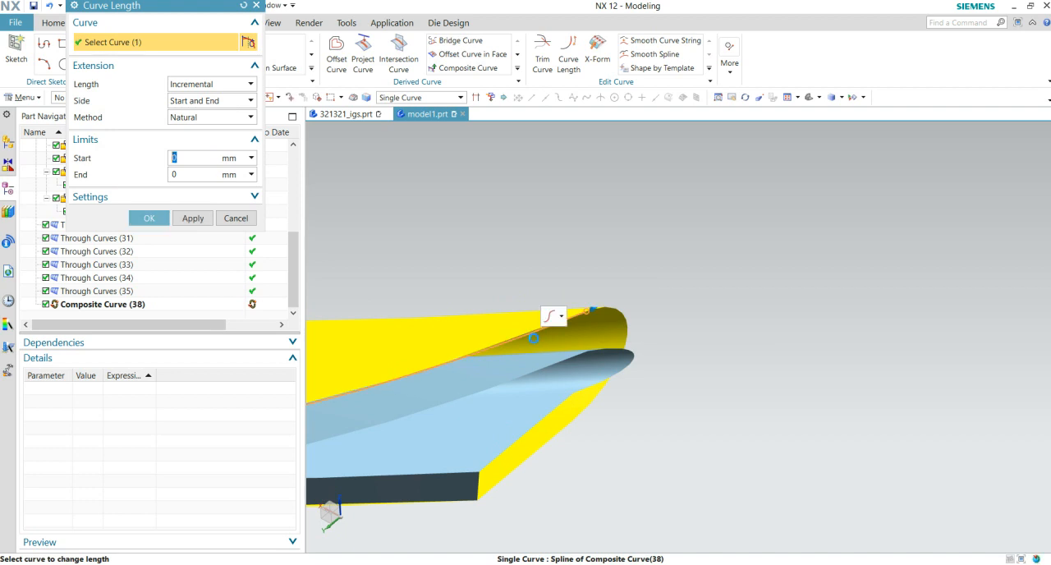
drag(602, 302, 703, 260)
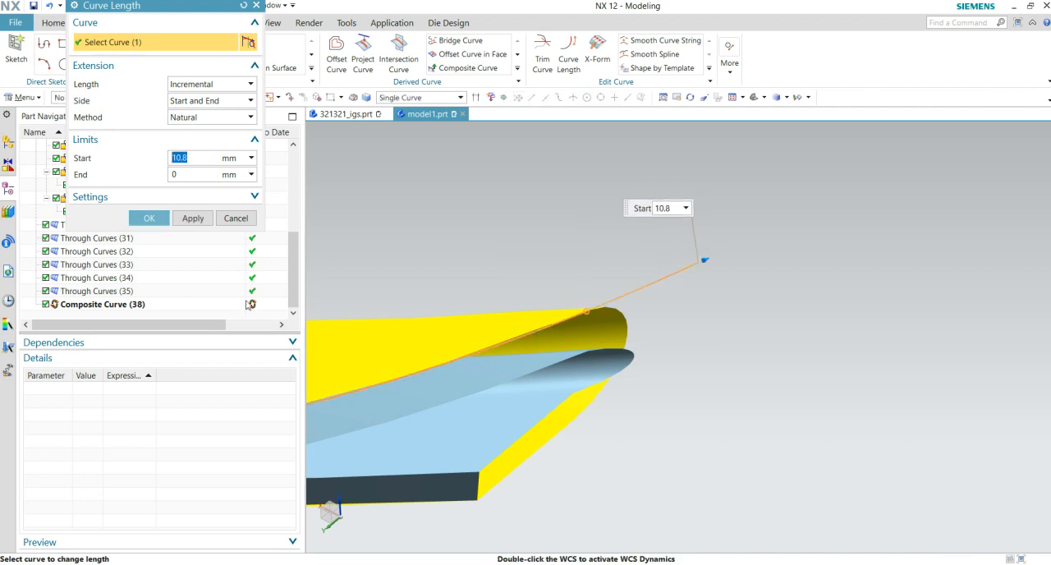
click(153, 219)
middle_drag(714, 326, 678, 382)
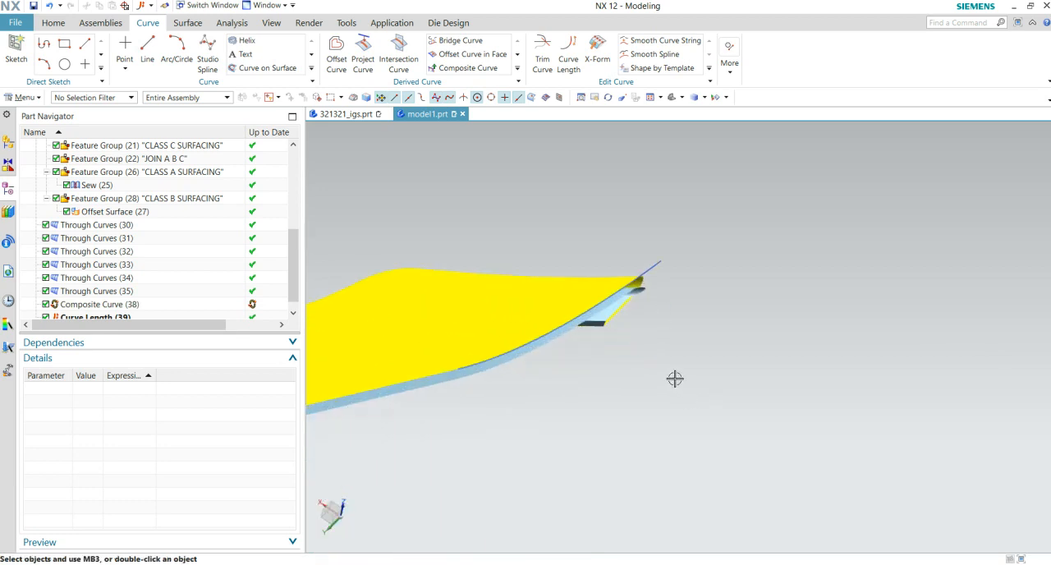
- Set up a face-based Law Extension from the extended curve, using the yellow body's faces as reference and a 15 mm length
click(54, 25)
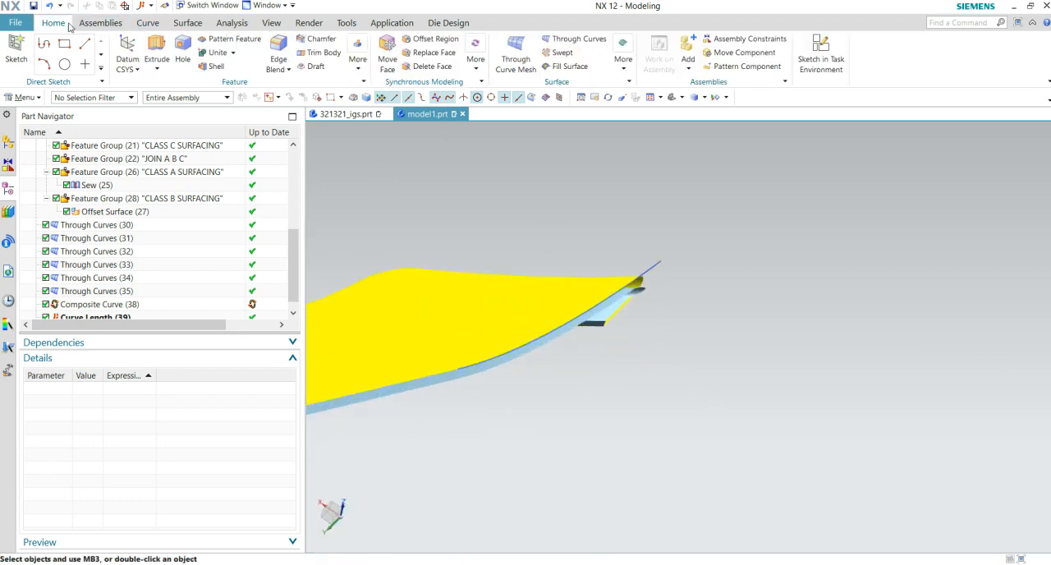
click(182, 27)
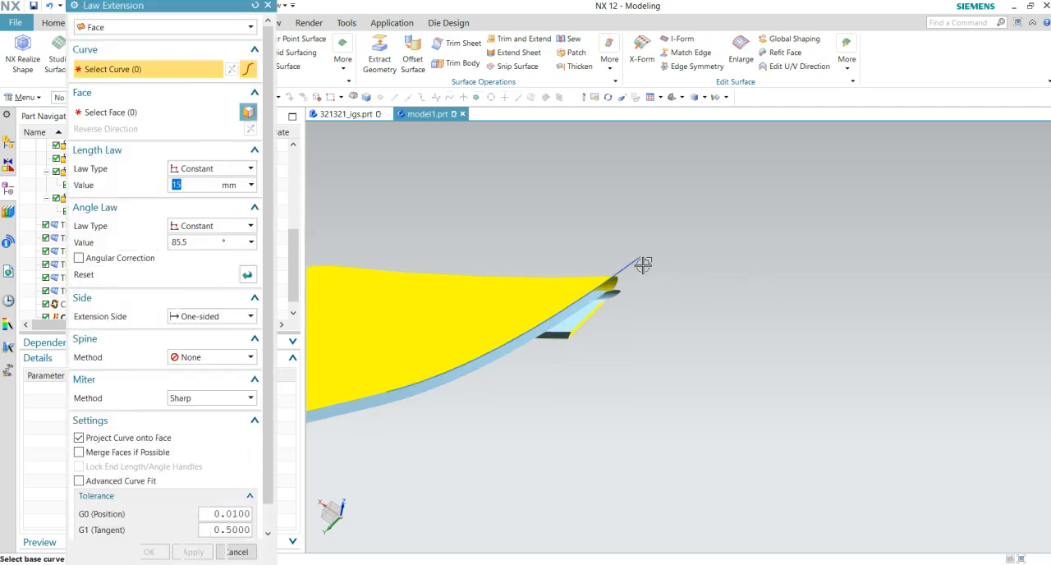
middle_click(702, 269)
click(493, 329)
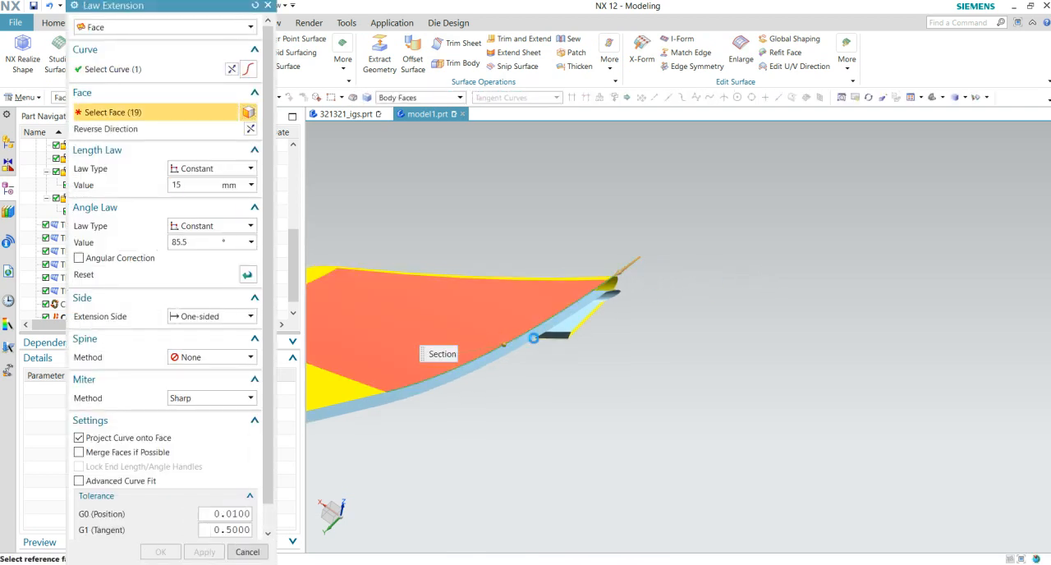
middle_drag(655, 349, 899, 293)
middle_drag(798, 325, 774, 372)
scroll(770, 374, up, 10)
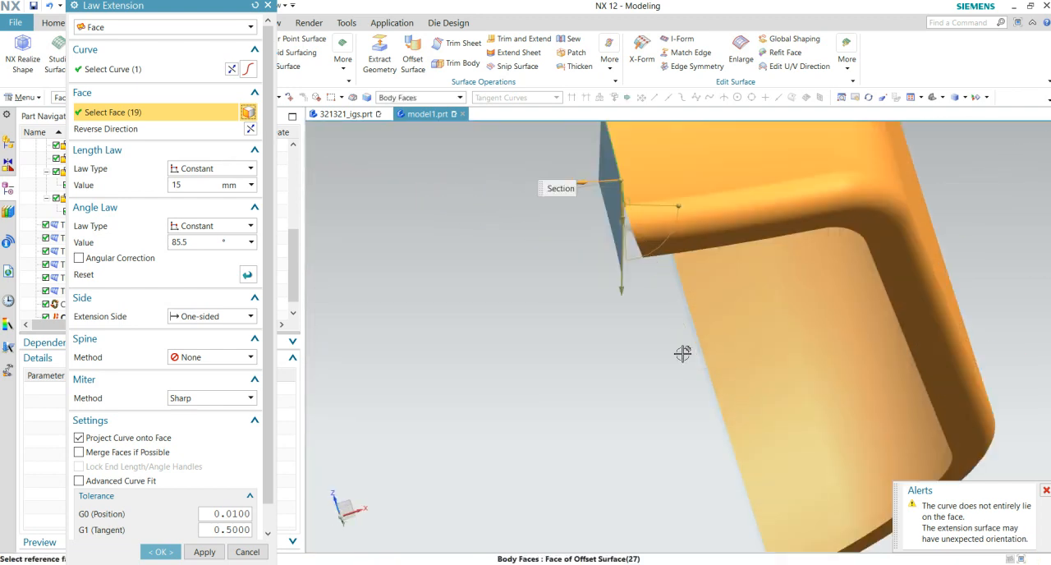
middle_drag(662, 350, 584, 374)
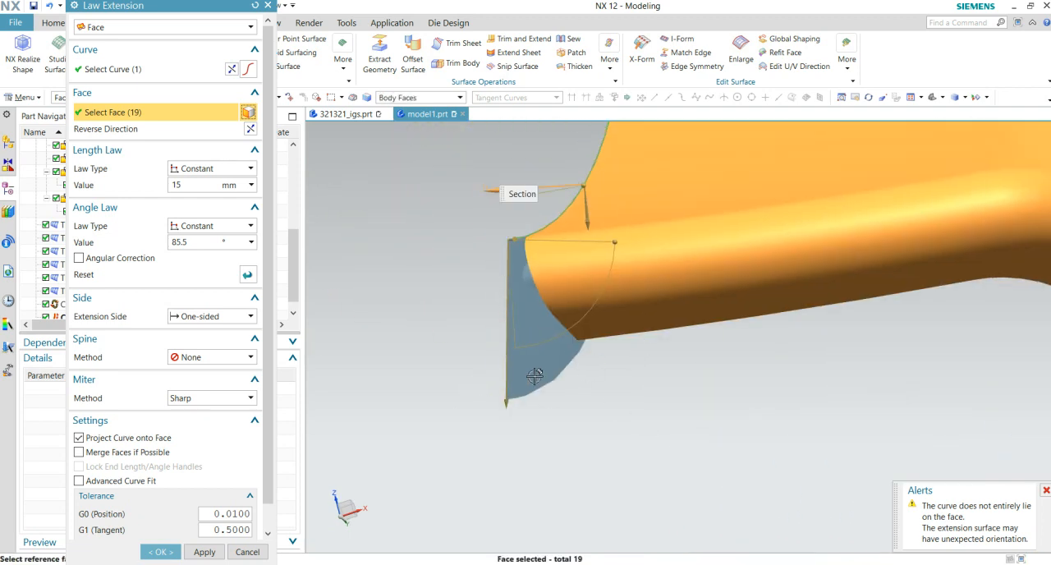
- Switch the law extension's angle law to Linear and set its start angle to 108°
click(199, 169)
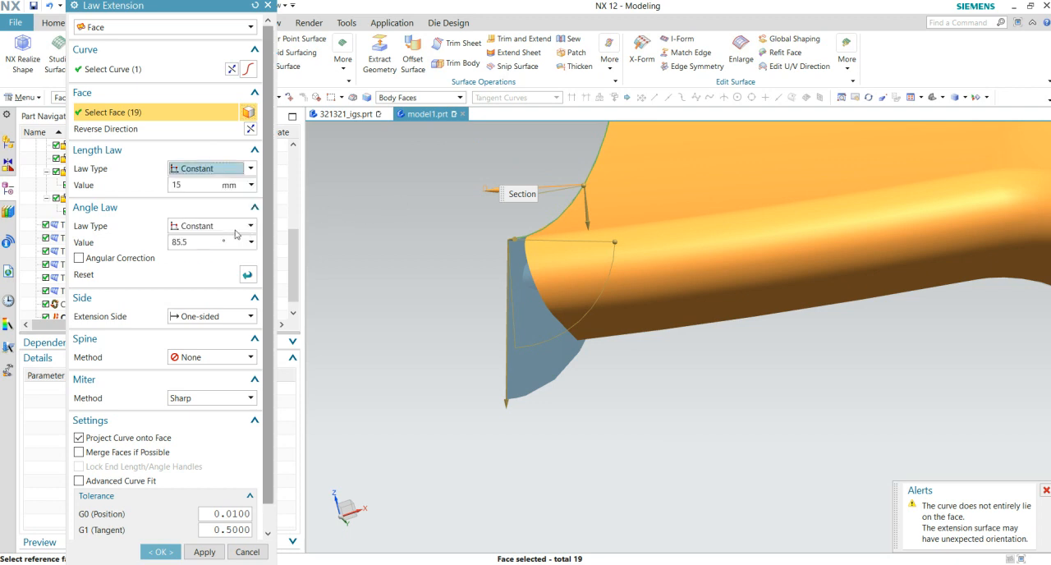
click(202, 245)
click(210, 231)
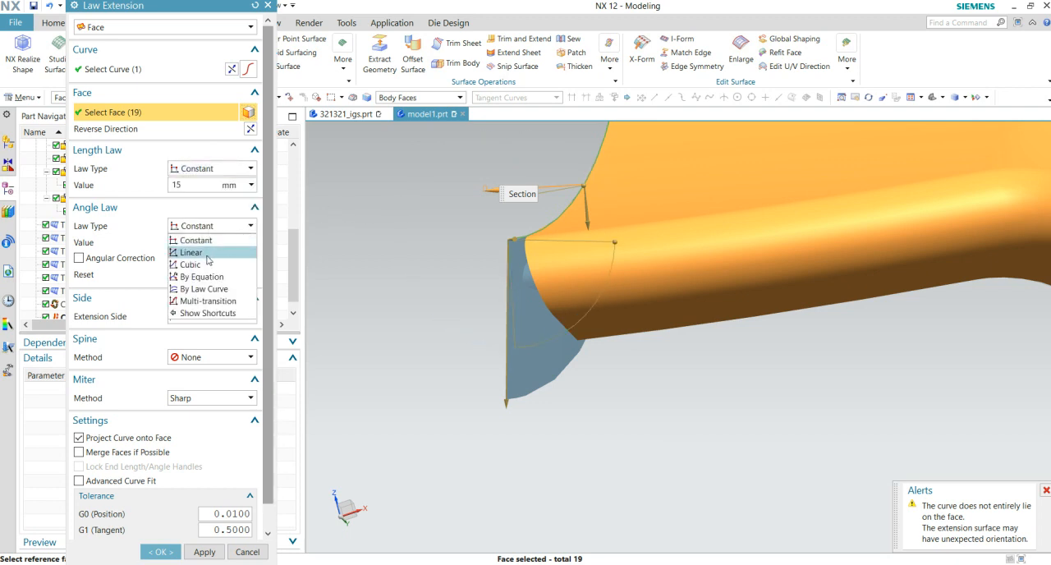
click(210, 253)
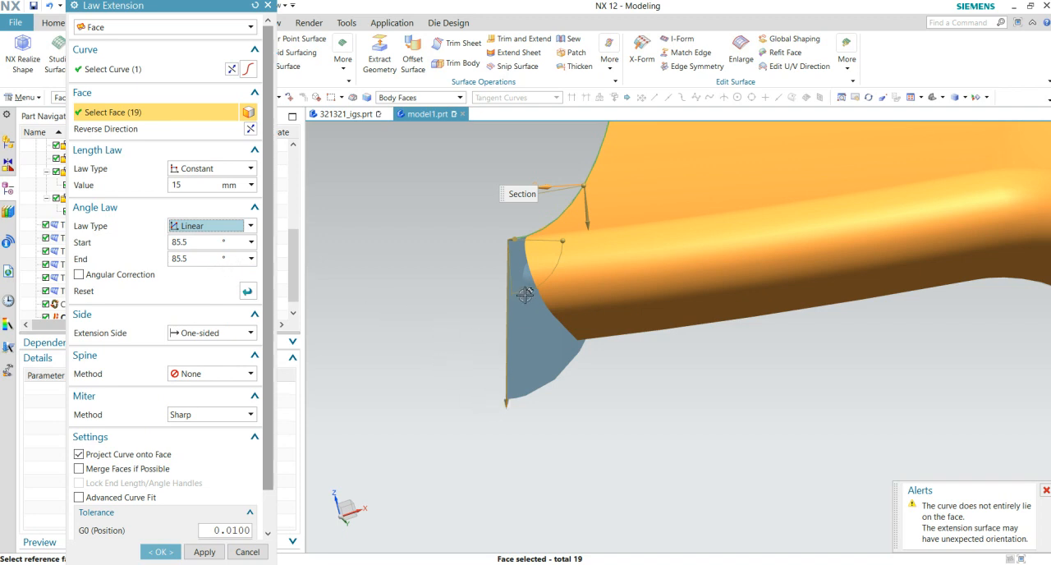
click(200, 255)
click(198, 245)
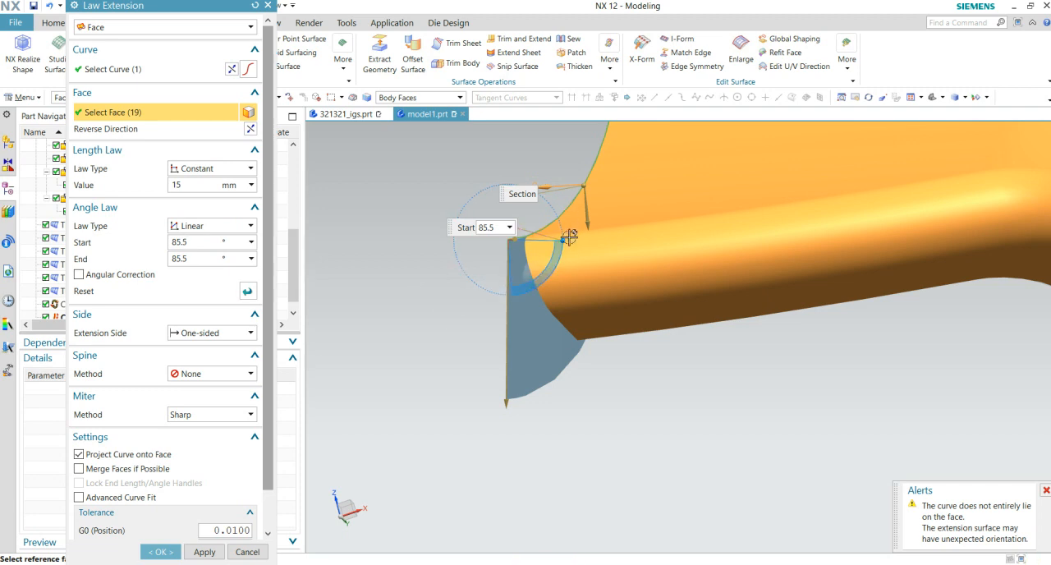
drag(568, 237, 548, 224)
- Examine the law extension preview around the pointed end and along the part for coverage of the surface edges
middle_drag(493, 317, 624, 278)
scroll(559, 302, up, 8)
scroll(577, 373, down, 4)
scroll(577, 372, down, 6)
middle_drag(566, 386, 556, 419)
scroll(557, 420, down, 5)
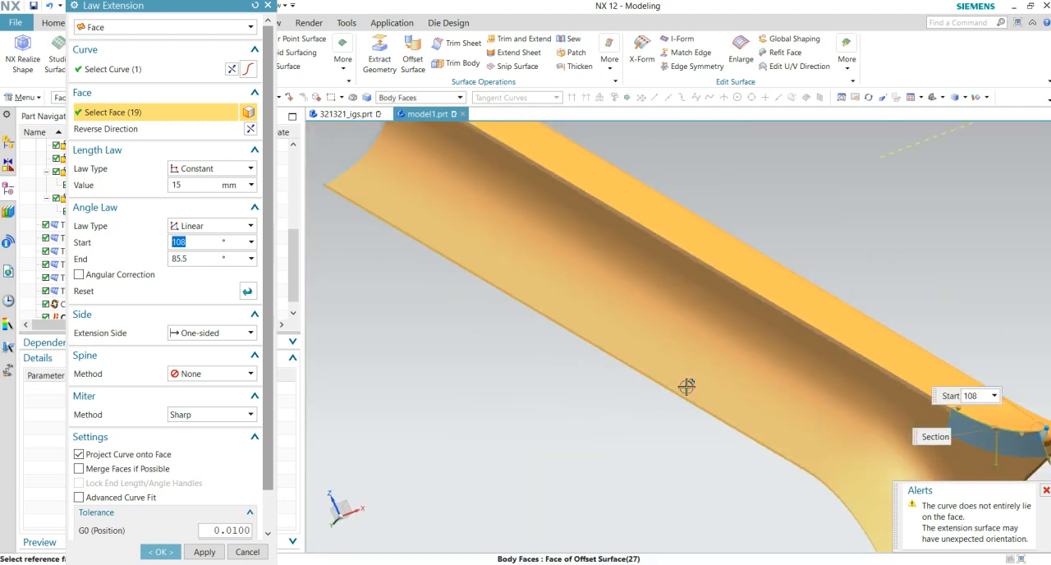
shift+middle_drag(687, 387, 314, 376)
scroll(630, 417, up, 4)
shift+middle_drag(823, 389, 808, 295)
scroll(791, 376, up, 5)
middle_drag(786, 371, 732, 392)
scroll(730, 394, up, 2)
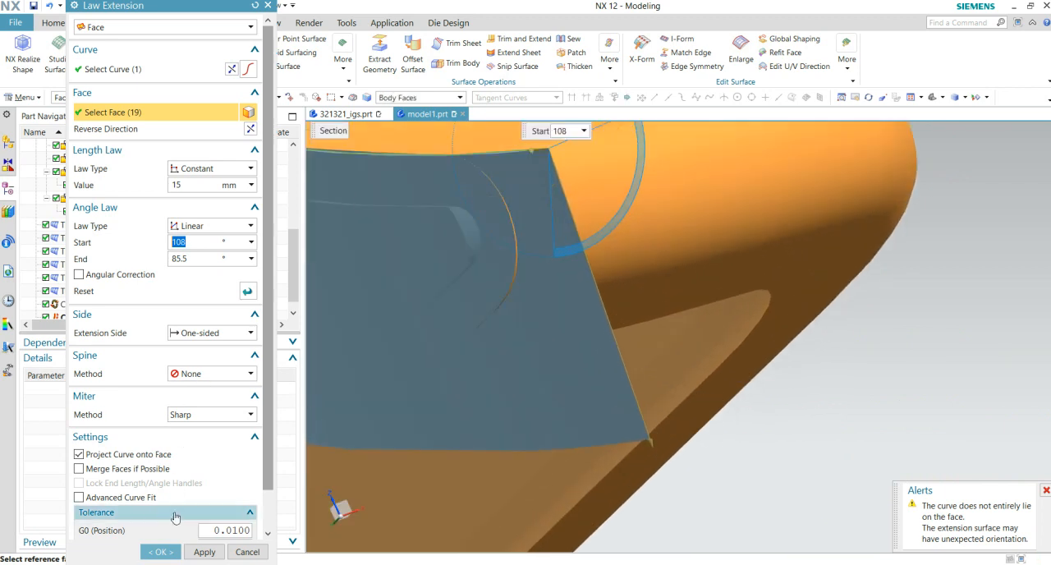
- Create the law extension and inspect how the new surface crosses the edges at the pointed end
click(161, 552)
scroll(525, 273, up, 5)
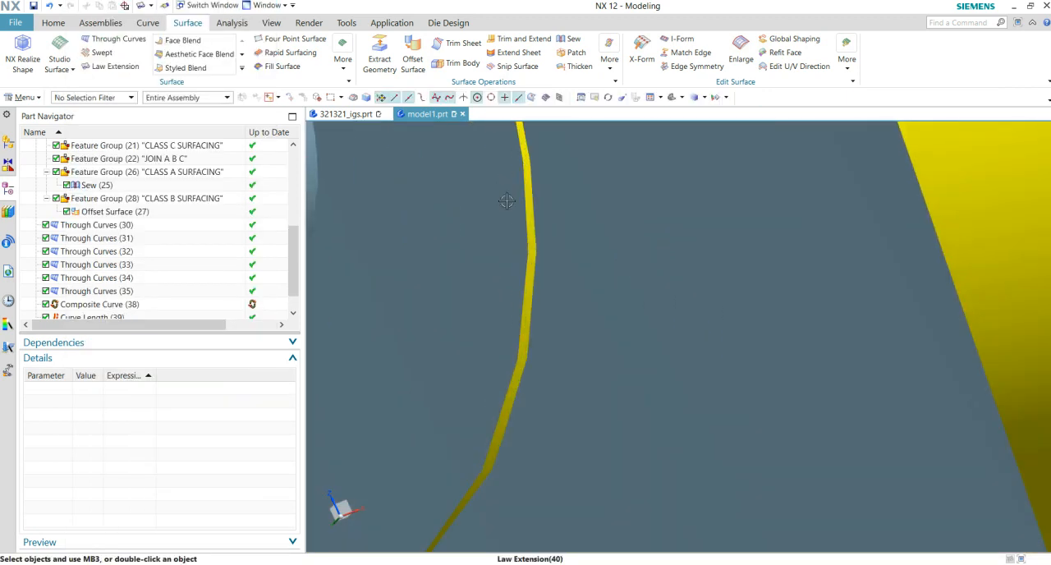
scroll(518, 303, down, 10)
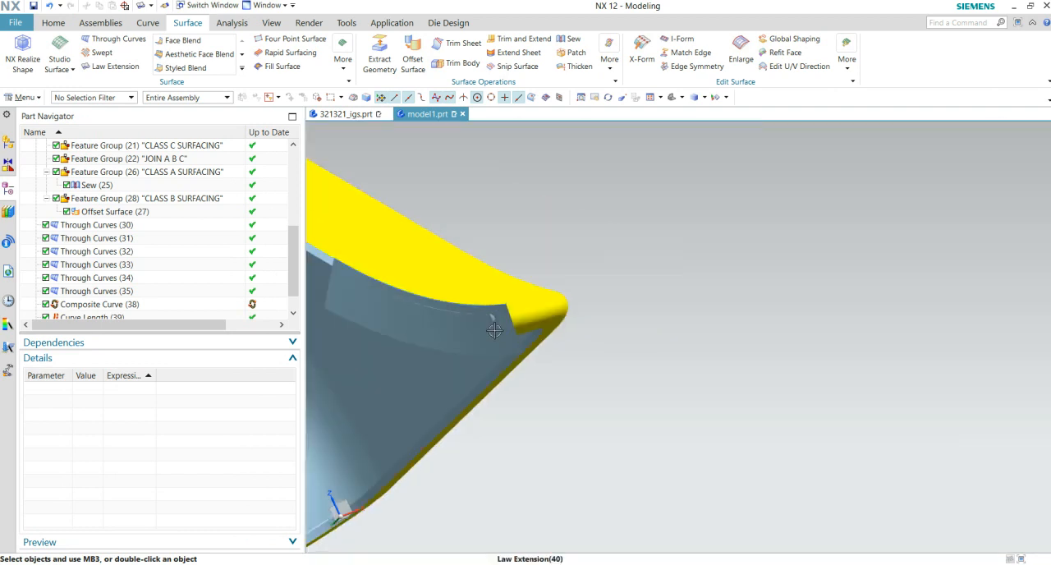
middle_drag(448, 441, 678, 433)
scroll(681, 414, down, 6)
scroll(876, 357, up, 4)
scroll(901, 362, up, 3)
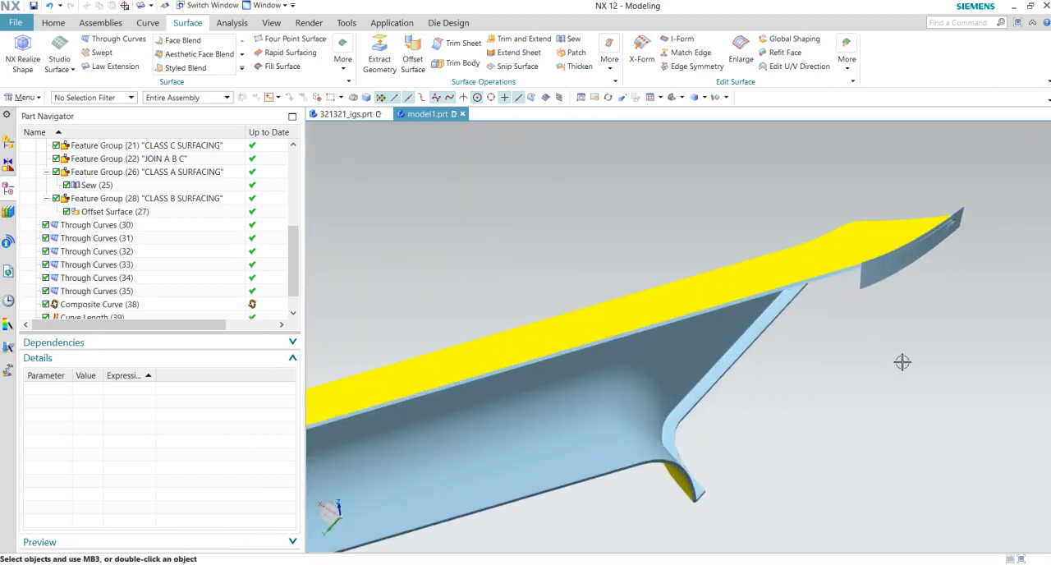
shift+middle_drag(899, 360, 932, 345)
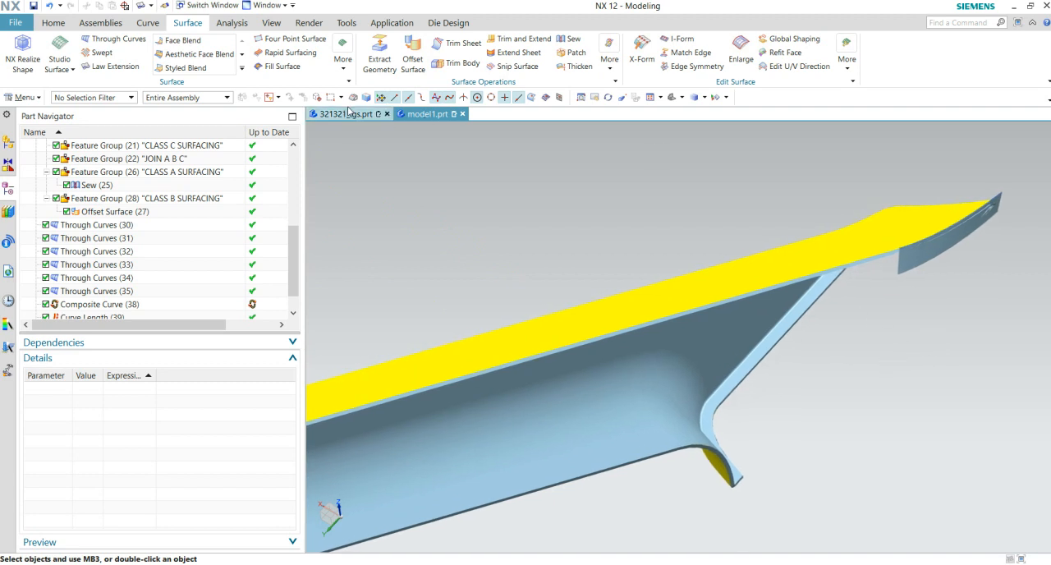
click(54, 23)
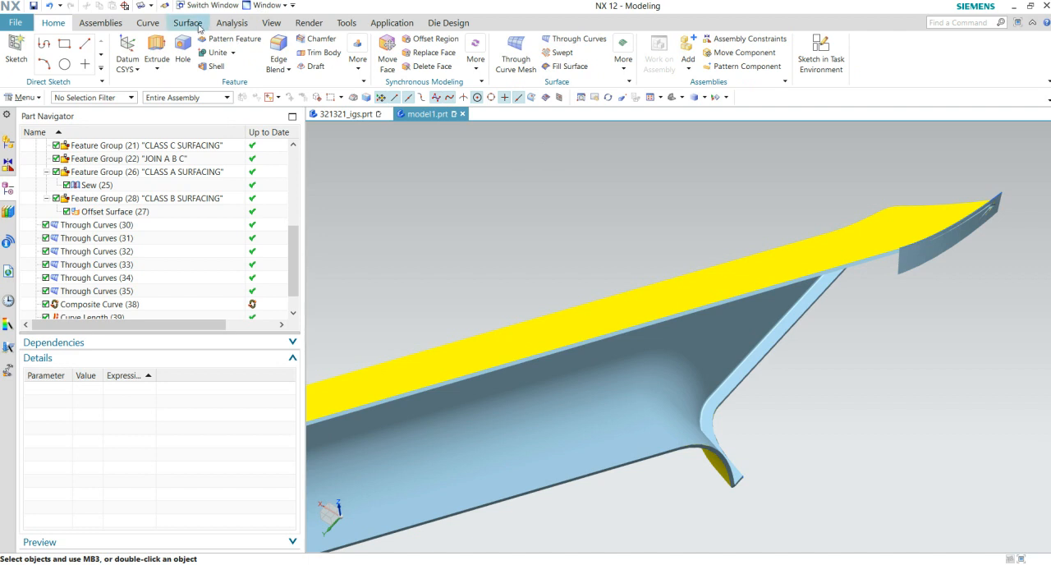
click(187, 23)
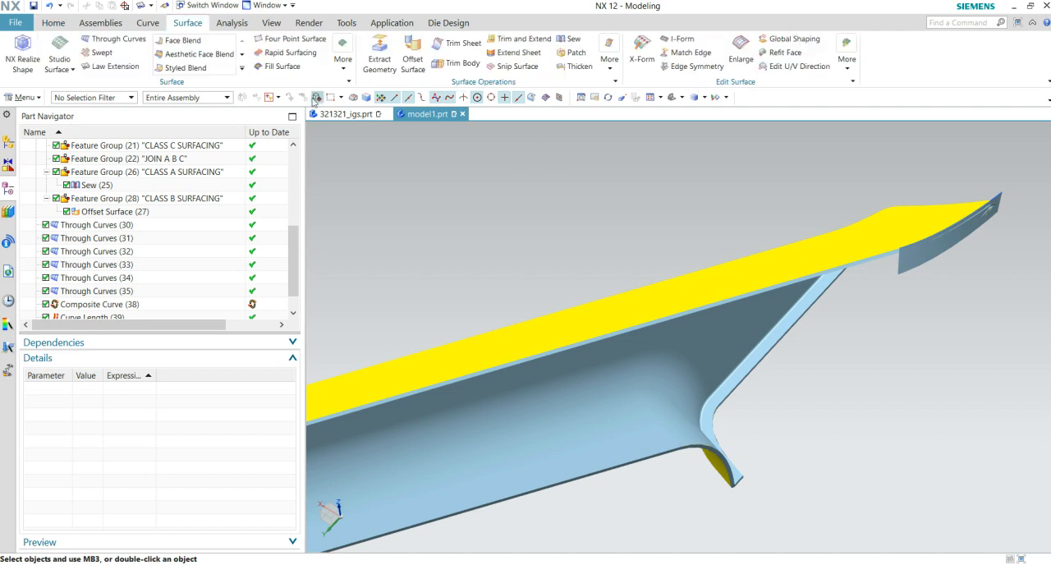
- Extract the yellow surface's long straight upper edge as a non-associative composite curve
click(378, 50)
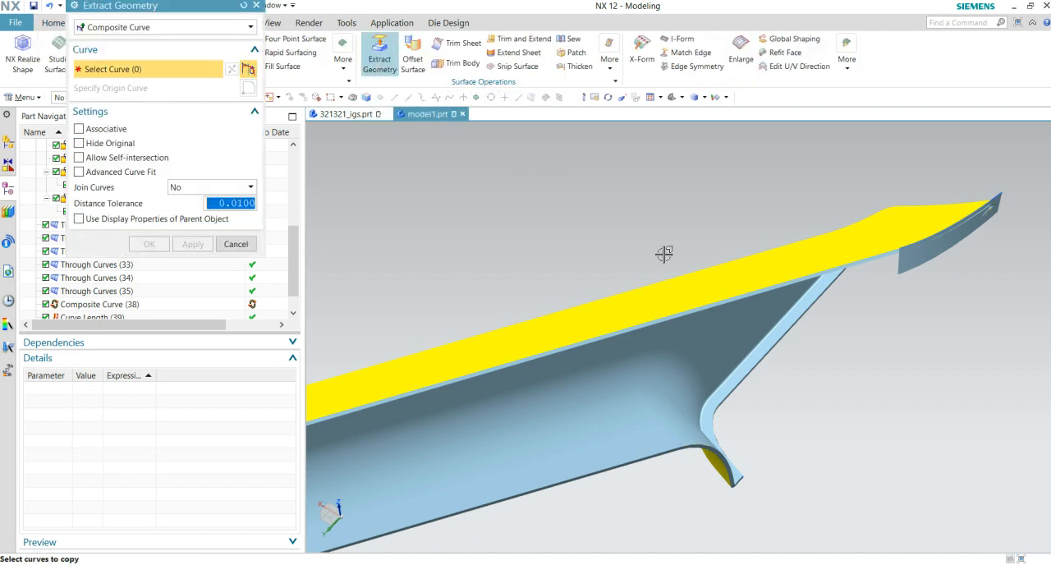
click(874, 255)
scroll(847, 341, down, 3)
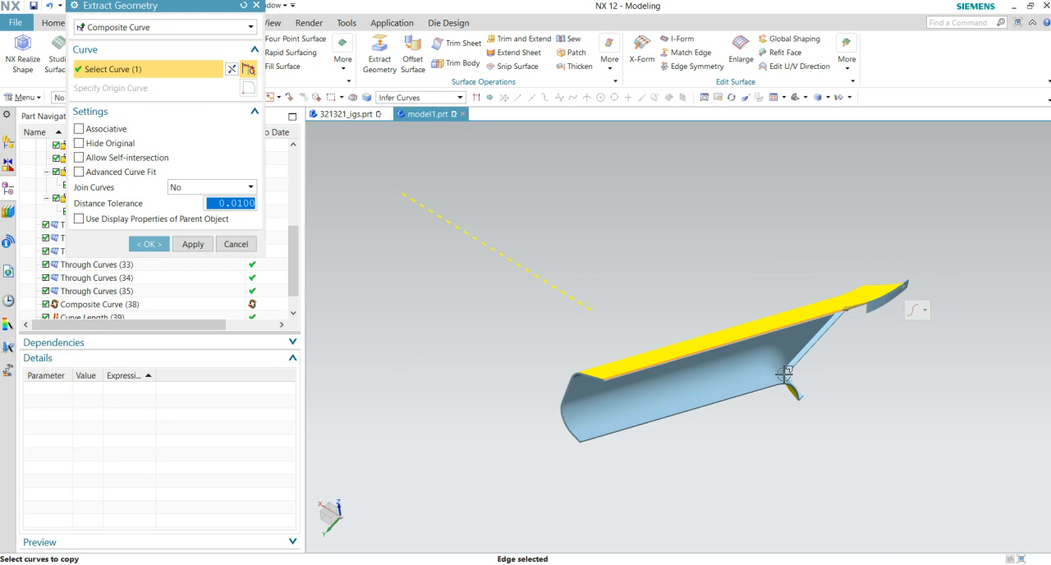
click(148, 244)
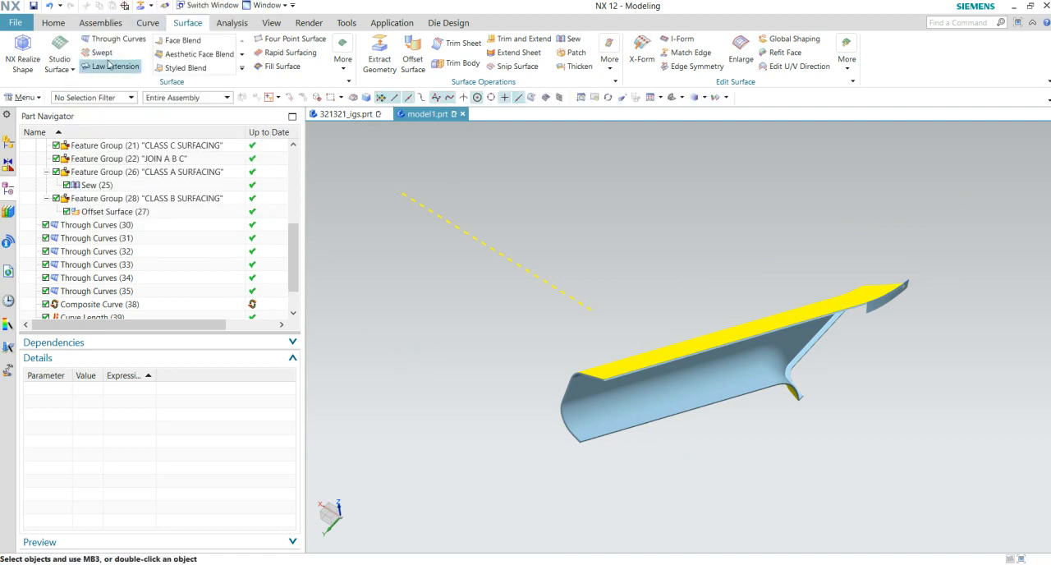
- Set up a face-based Law Extension from the extracted straight curve, using the yellow body's faces as reference
click(131, 67)
scroll(887, 324, up, 4)
scroll(756, 314, up, 2)
scroll(797, 376, up, 1)
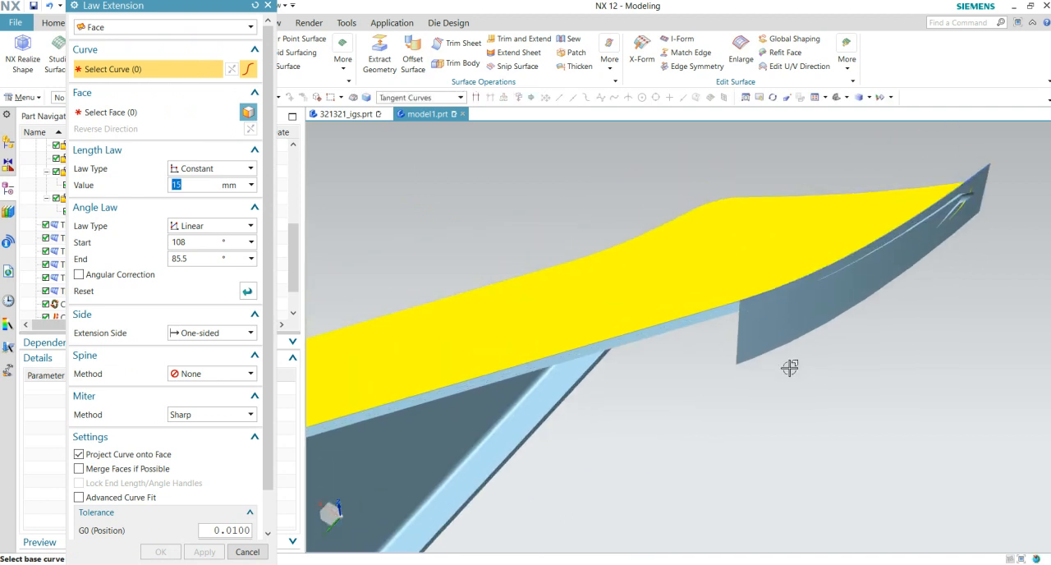
scroll(753, 361, up, 2)
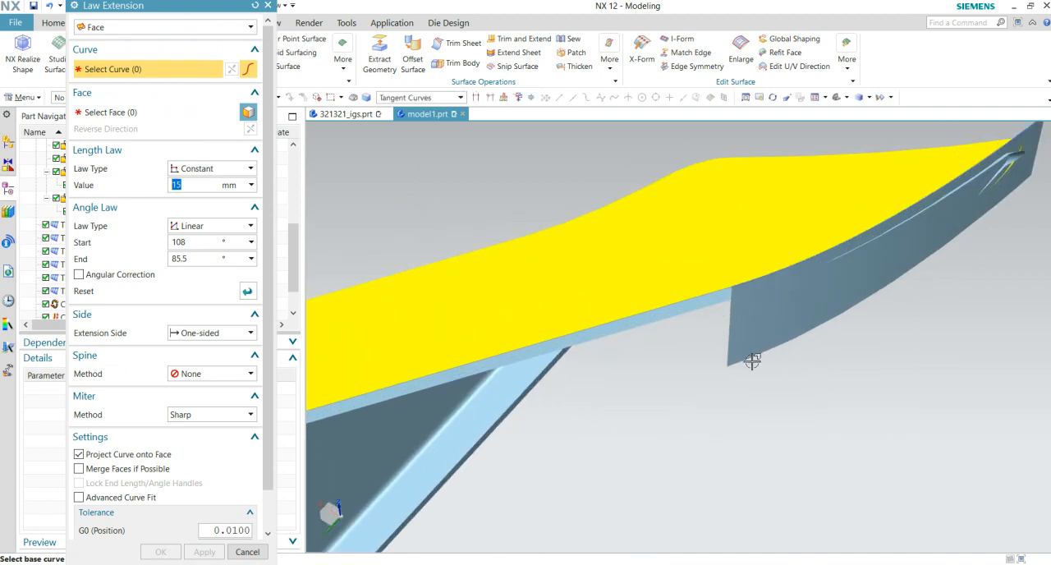
click(701, 295)
click(749, 299)
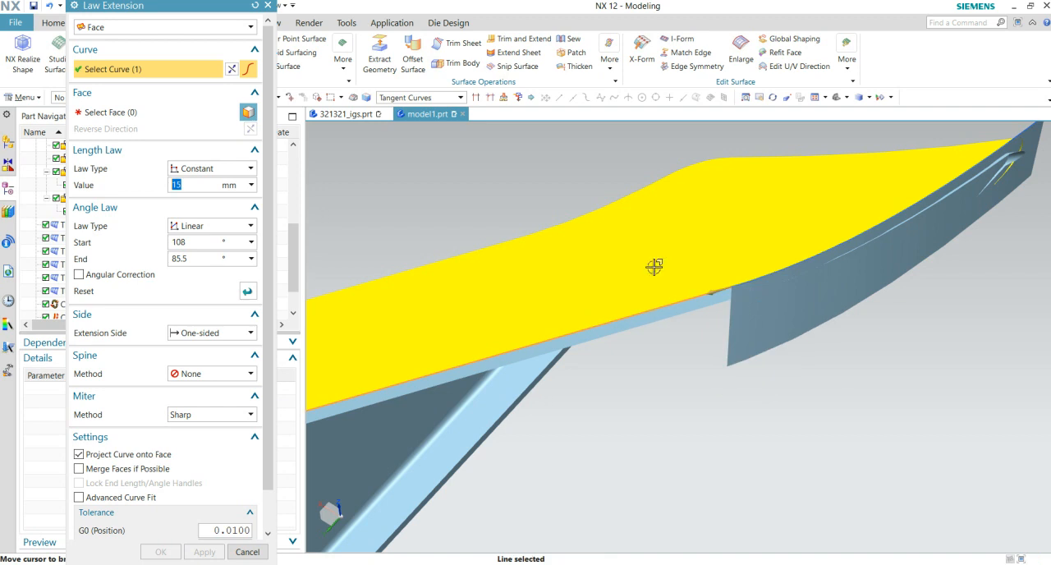
click(629, 298)
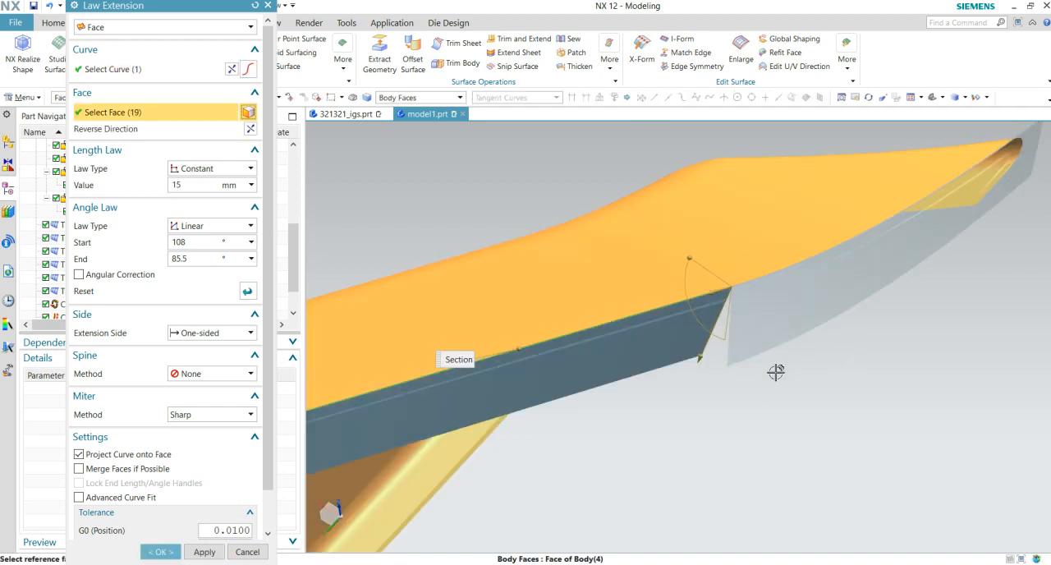
- Try a 90° end angle for the straight-edge law extension, and switch its angle law to Constant
click(207, 257)
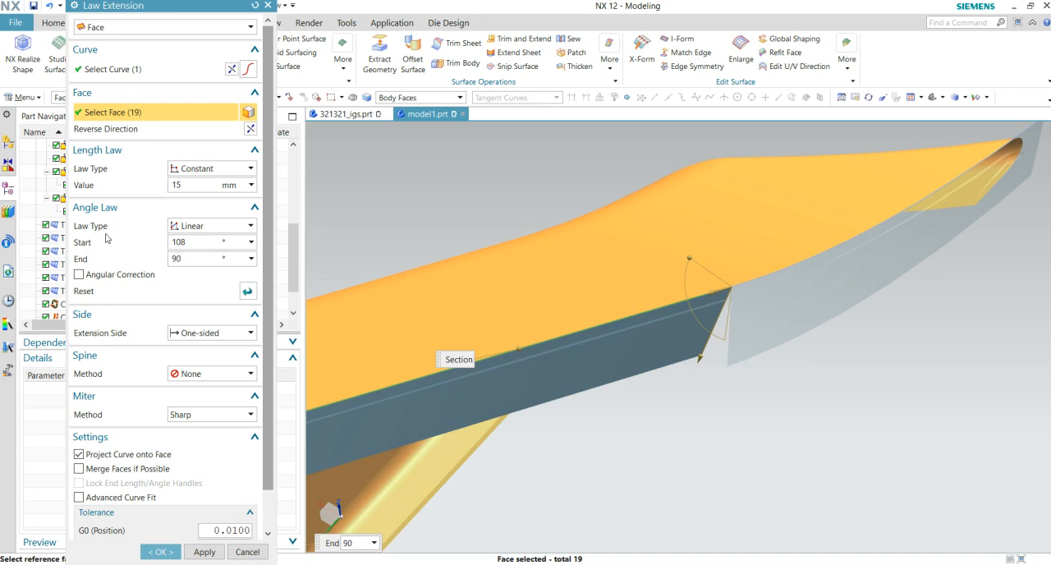
click(217, 227)
click(198, 236)
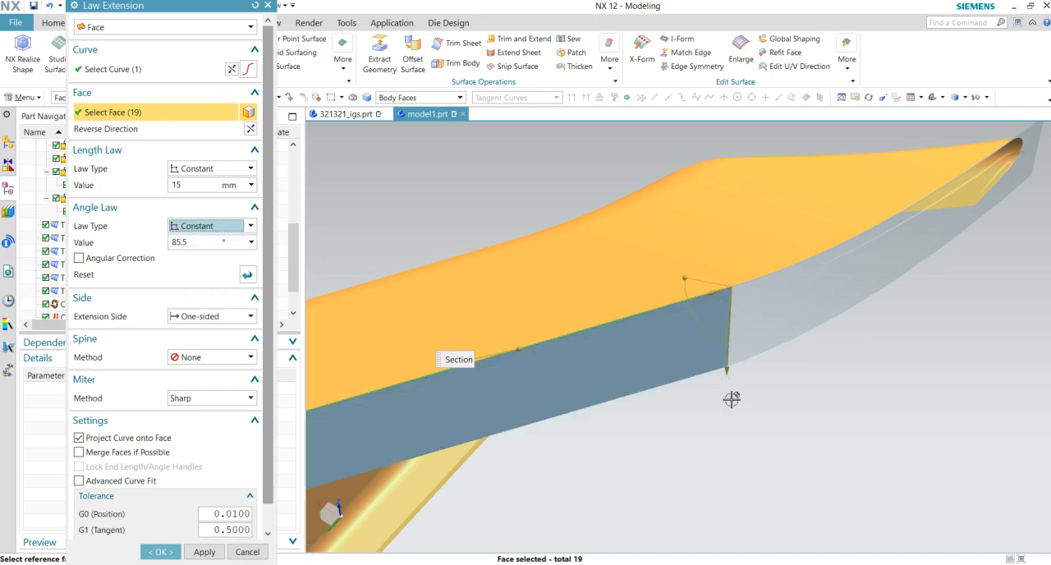
- Examine both ends of the straight-edge extension preview for how it meets the pointed-end extension and the part's far corner
scroll(740, 378, up, 5)
scroll(715, 362, up, 3)
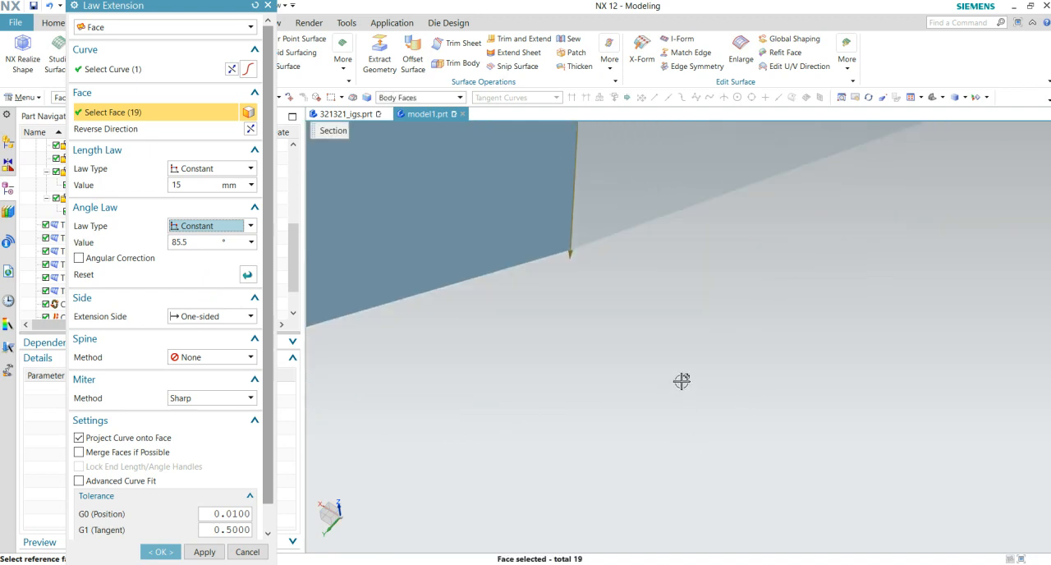
shift+middle_drag(567, 274, 702, 436)
scroll(760, 457, up, 3)
scroll(660, 391, up, 3)
shift+middle_drag(610, 358, 694, 445)
scroll(688, 476, down, 4)
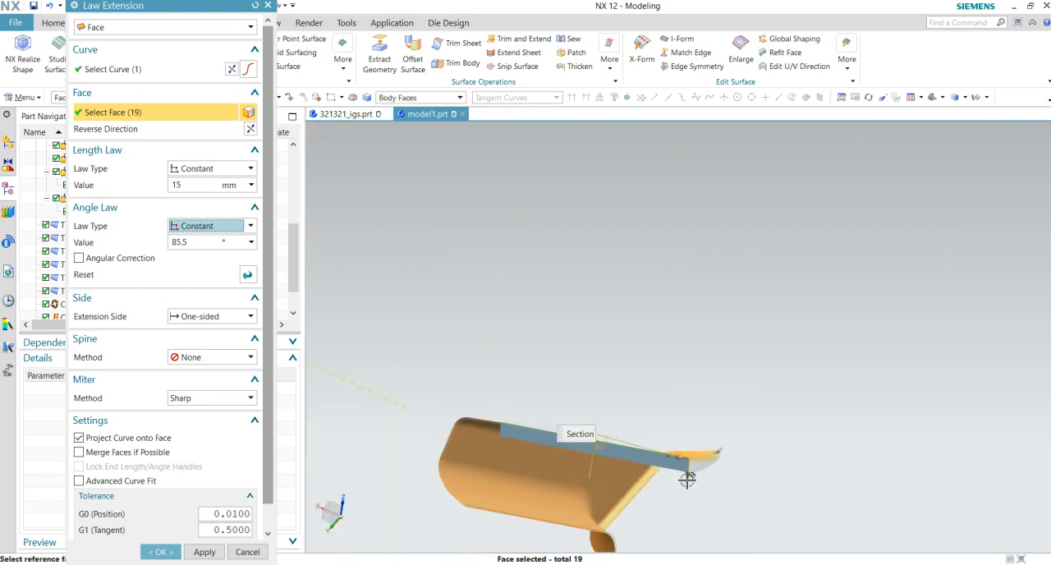
middle_drag(622, 528, 627, 500)
scroll(616, 411, up, 5)
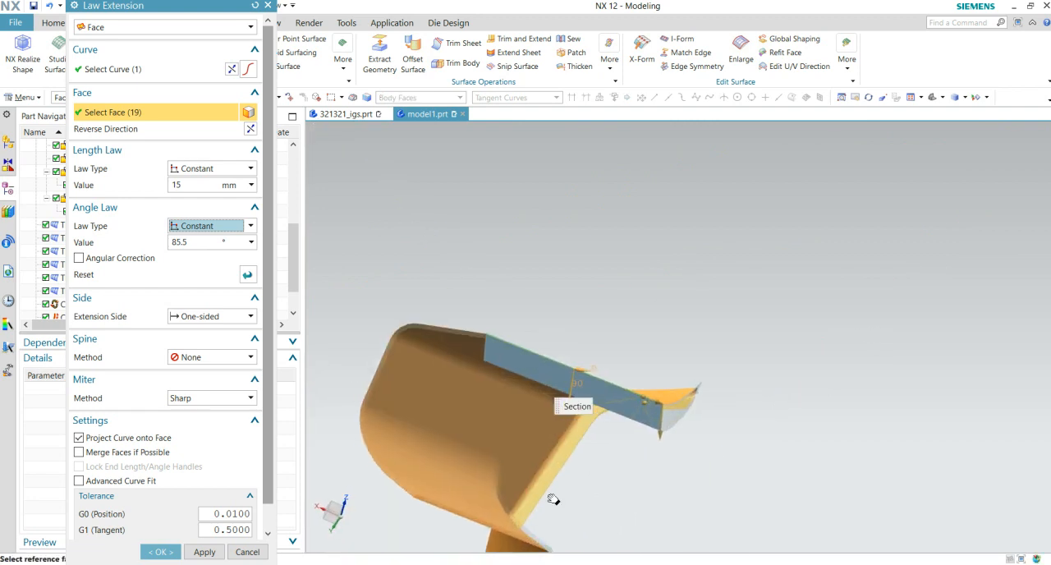
scroll(618, 351, up, 6)
scroll(457, 315, down, 1)
shift+middle_drag(458, 316, 590, 436)
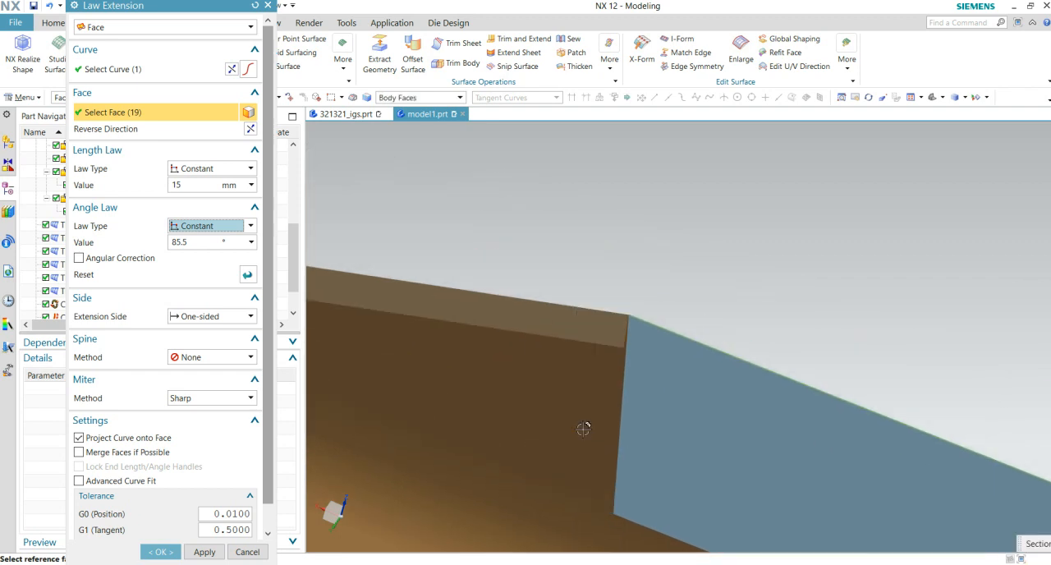
- Try a constant extension angle of 90°, and raise it to 100°
scroll(526, 370, up, 2)
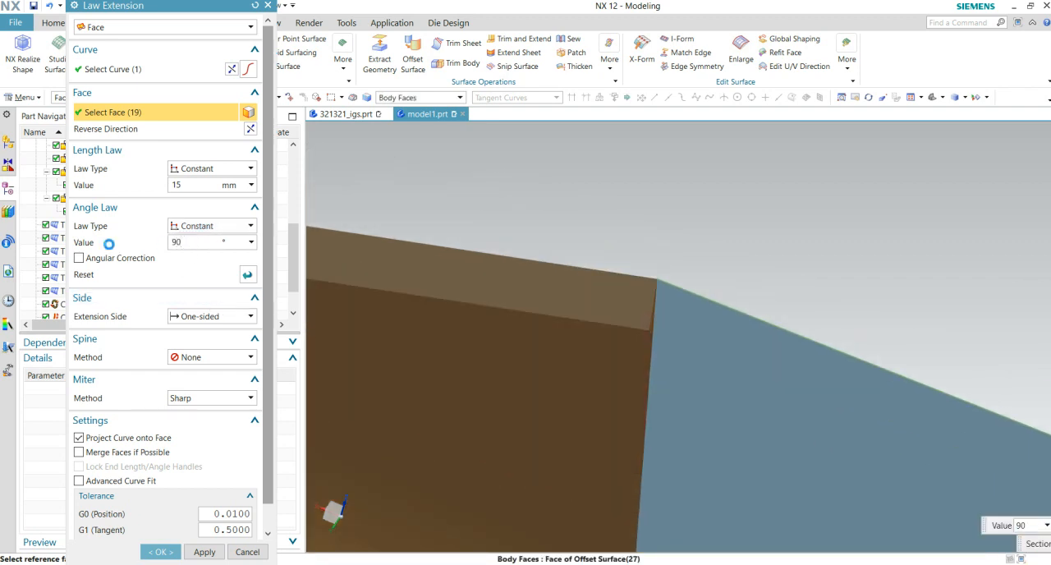
scroll(603, 307, down, 8)
middle_drag(664, 408, 734, 395)
scroll(641, 440, up, 4)
scroll(633, 382, up, 8)
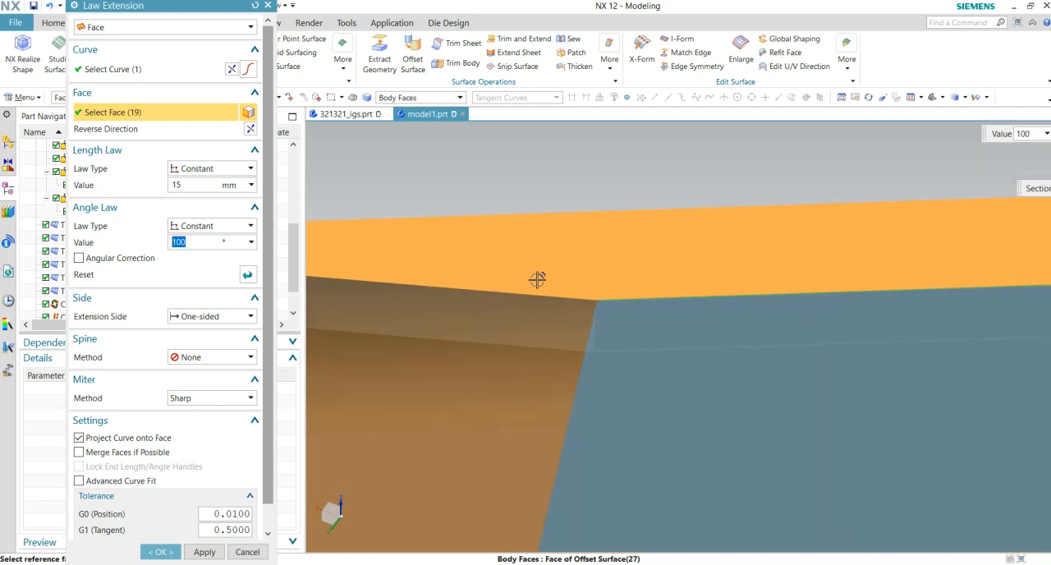
- Check the extension preview at its junction with the pointed-end surface and create the straight-edge law extension
scroll(533, 285, up, 4)
scroll(670, 378, down, 10)
shift+middle_drag(861, 446, 529, 379)
shift+middle_drag(905, 425, 634, 427)
scroll(852, 429, up, 5)
shift+middle_drag(767, 490, 907, 494)
scroll(728, 395, up, 1)
scroll(728, 395, up, 6)
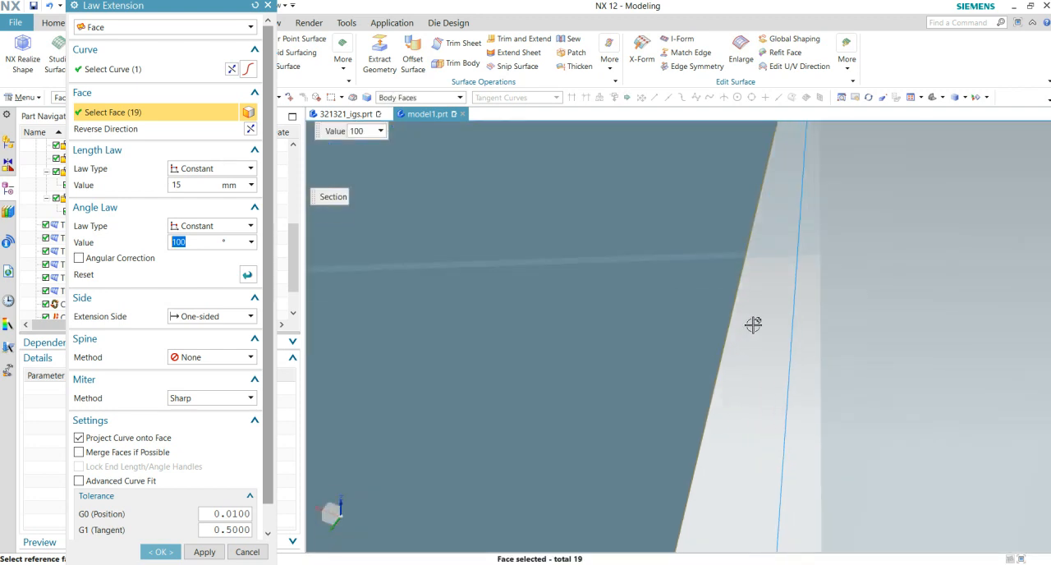
shift+middle_drag(756, 313, 714, 369)
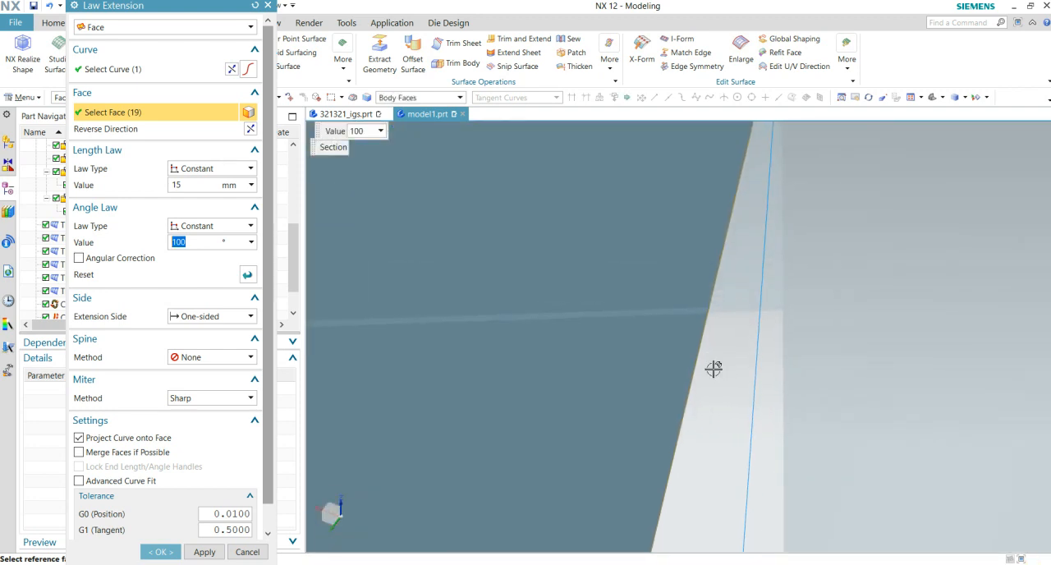
click(150, 555)
scroll(570, 301, down, 5)
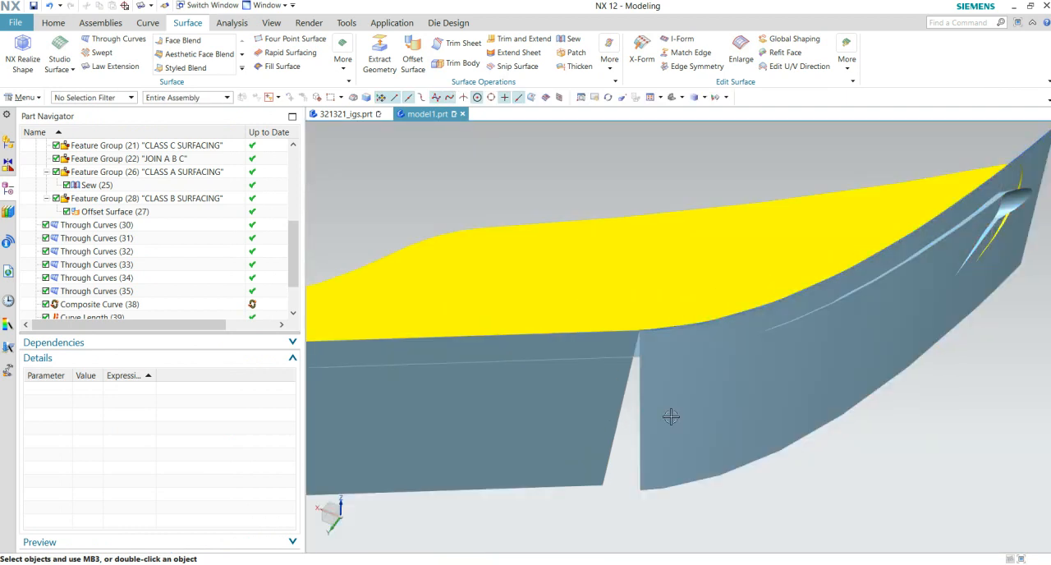
key(ctrl+z)
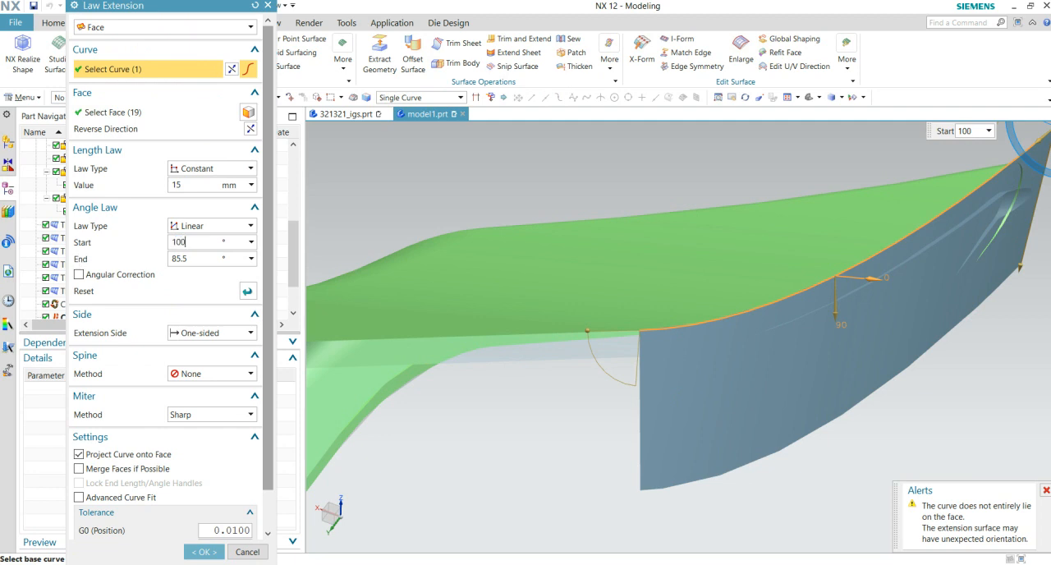
key(Return)
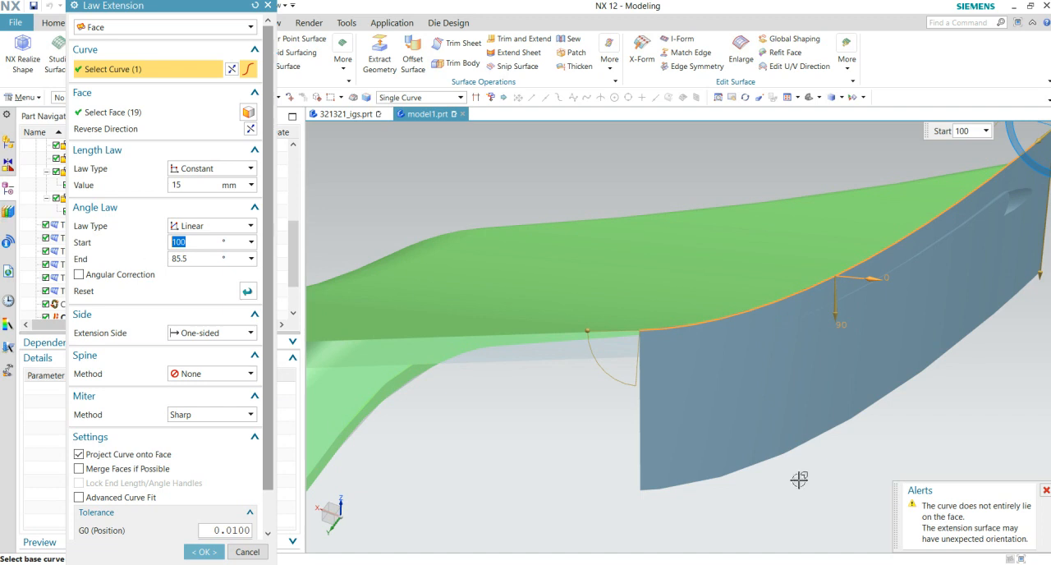
click(247, 552)
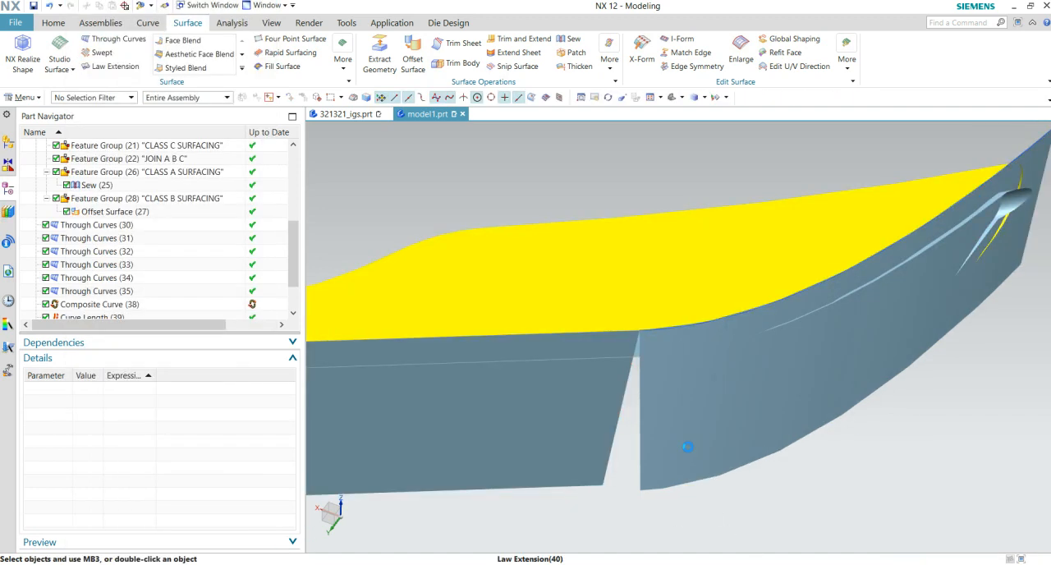
- Edit the pointed-end law extension so its linear angle law ends at 100°
middle_drag(688, 446, 528, 461)
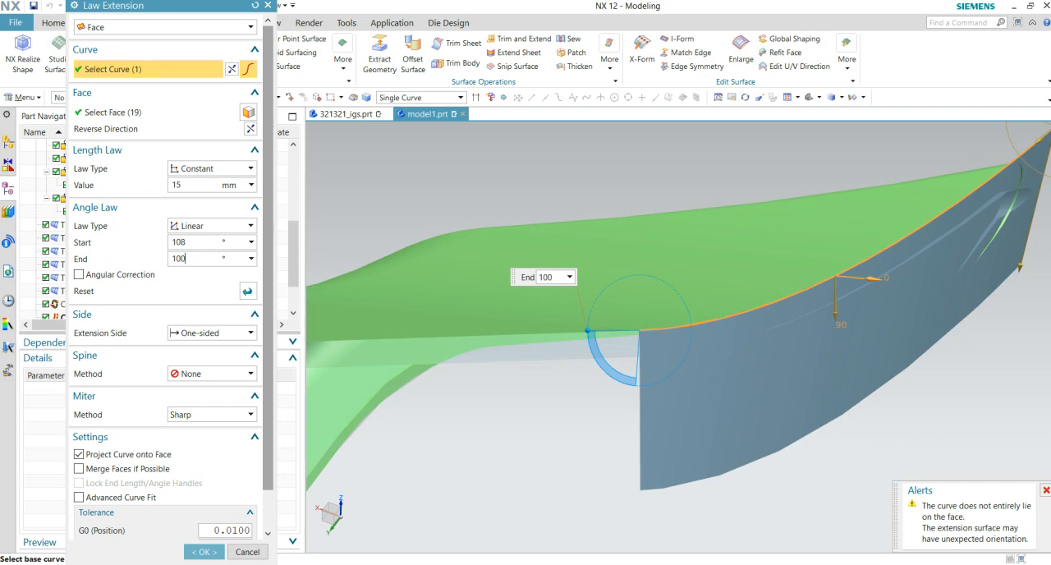
key(Return)
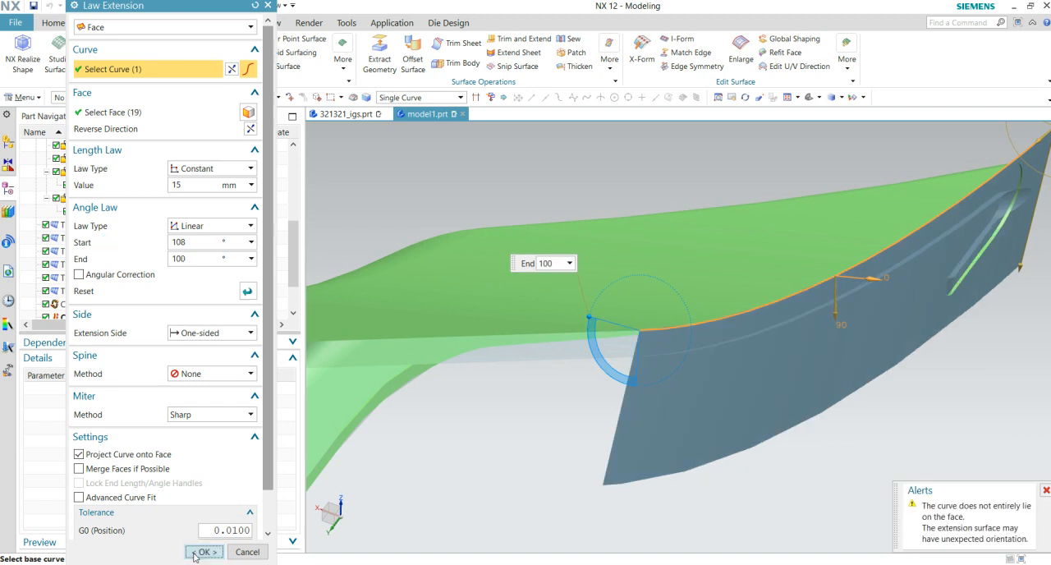
click(200, 552)
- Inspect both law extensions along the part for coverage of the Class A and Class B edges and continuity at their junction
scroll(681, 429, down, 5)
middle_drag(685, 446, 781, 251)
scroll(639, 474, down, 2)
scroll(612, 333, up, 4)
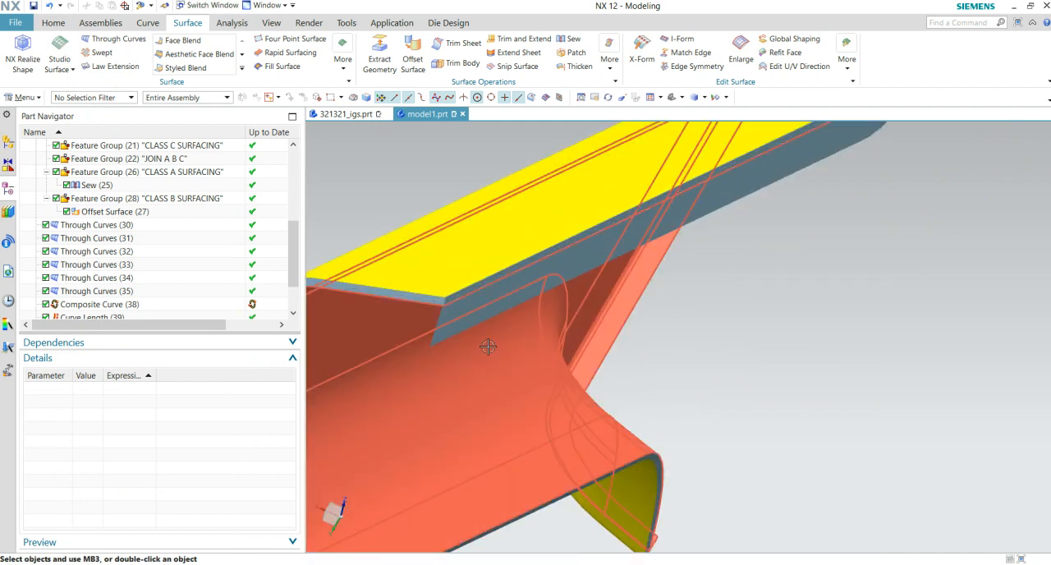
shift+middle_drag(457, 399, 646, 403)
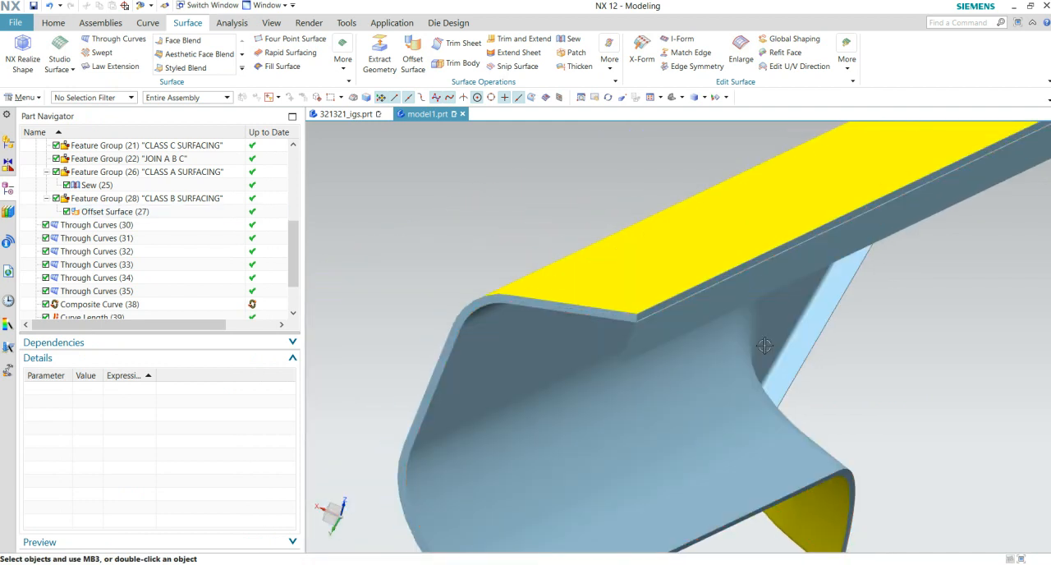
scroll(765, 345, down, 4)
middle_drag(411, 271, 381, 270)
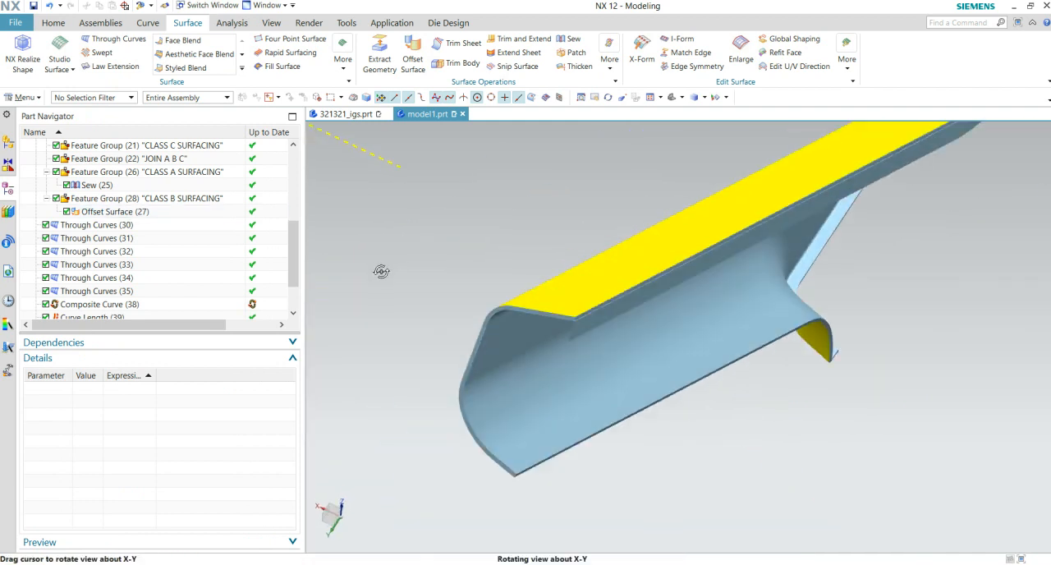
scroll(389, 267, up, 4)
shift+middle_drag(706, 351, 374, 349)
scroll(731, 391, down, 4)
middle_drag(910, 387, 892, 362)
scroll(887, 378, up, 3)
shift+middle_drag(744, 444, 561, 441)
middle_drag(922, 295, 853, 411)
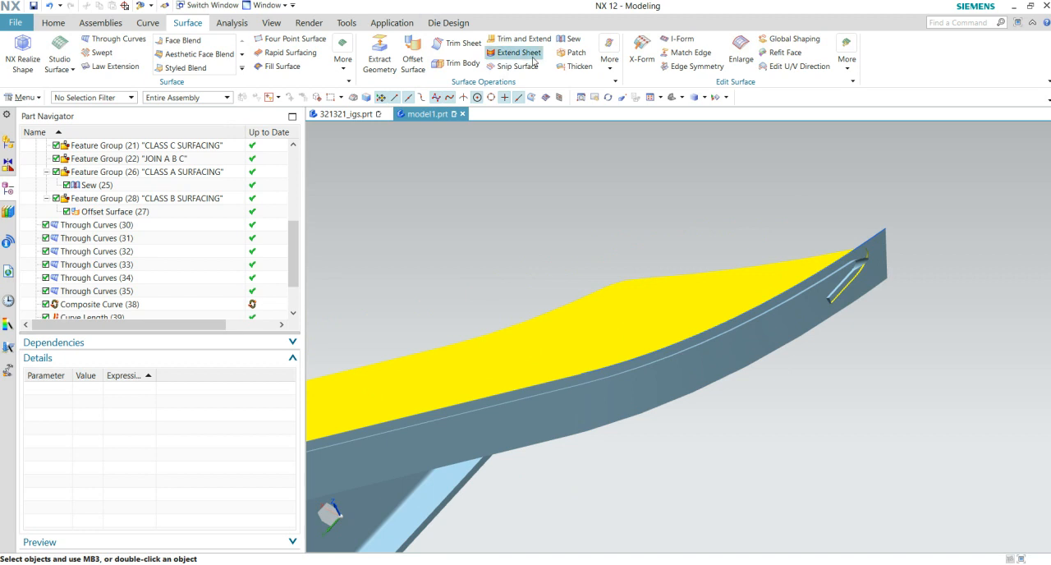
- Sew the pointed-end law extension and the straight-edge law extension into one sheet
click(569, 39)
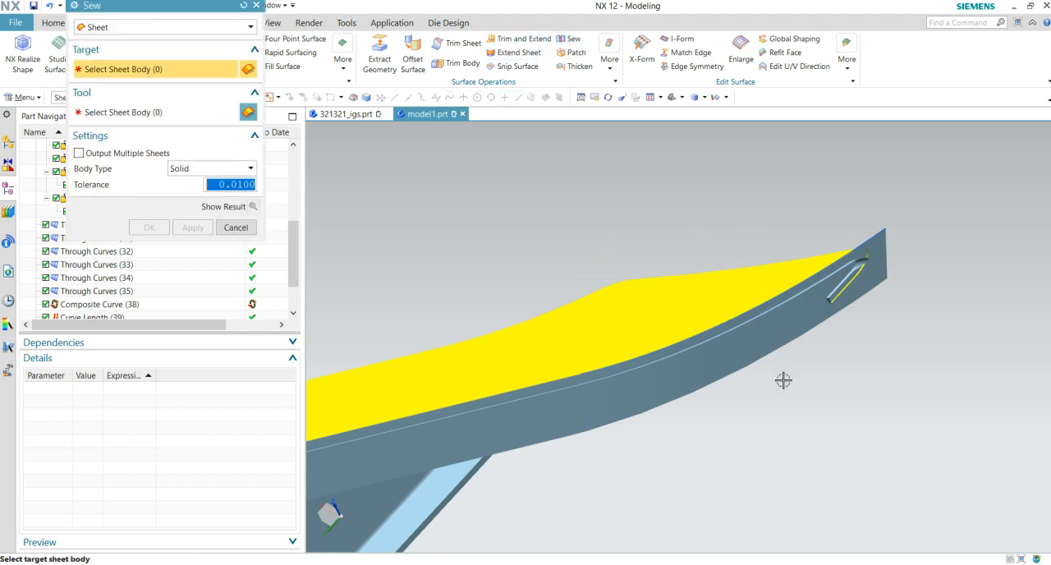
click(702, 374)
click(559, 429)
click(151, 229)
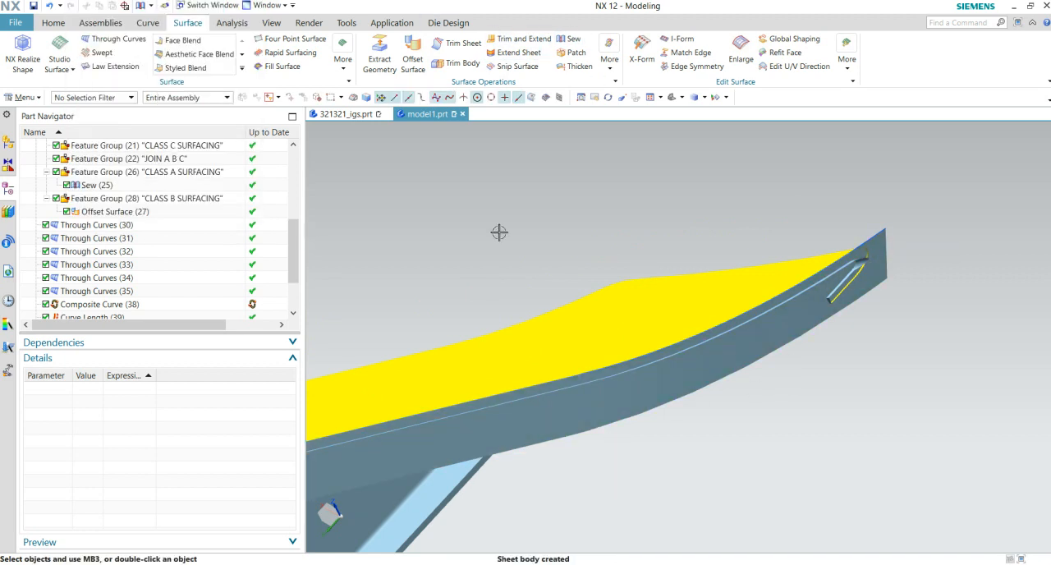
- Trim the light-blue Class B offset sheet with the sewn extension's faces as boundary, projecting normal to face and discarding the selected region
shift+middle_drag(915, 310, 768, 327)
scroll(779, 326, up, 4)
shift+middle_drag(695, 322, 786, 412)
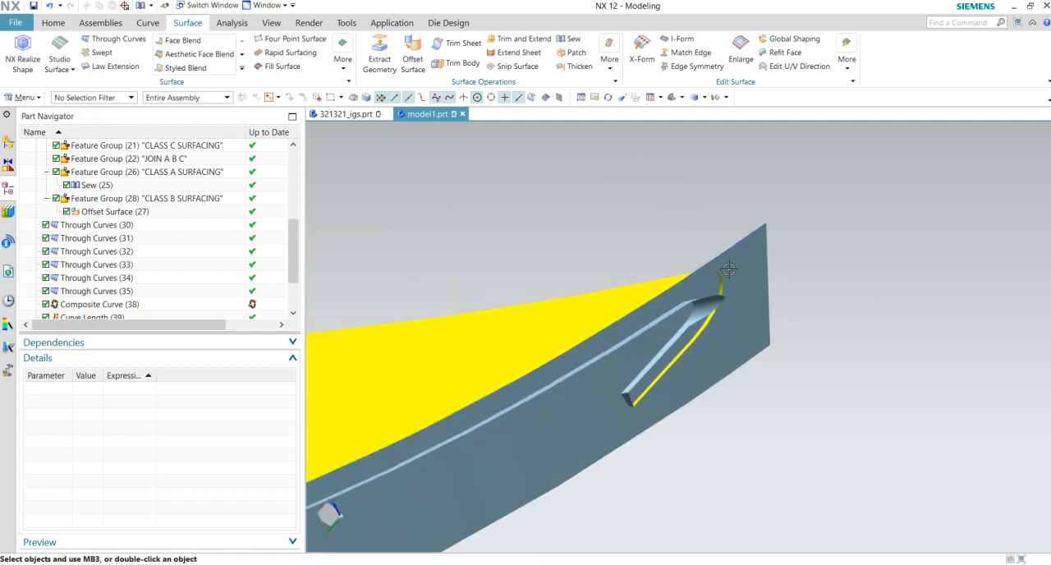
click(464, 45)
scroll(809, 411, up, 3)
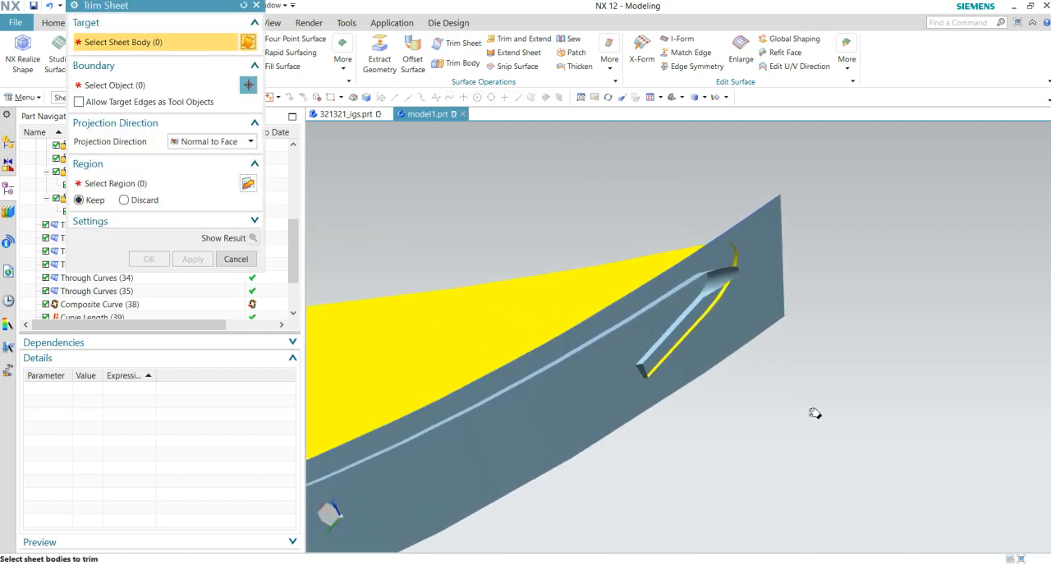
scroll(798, 369, up, 2)
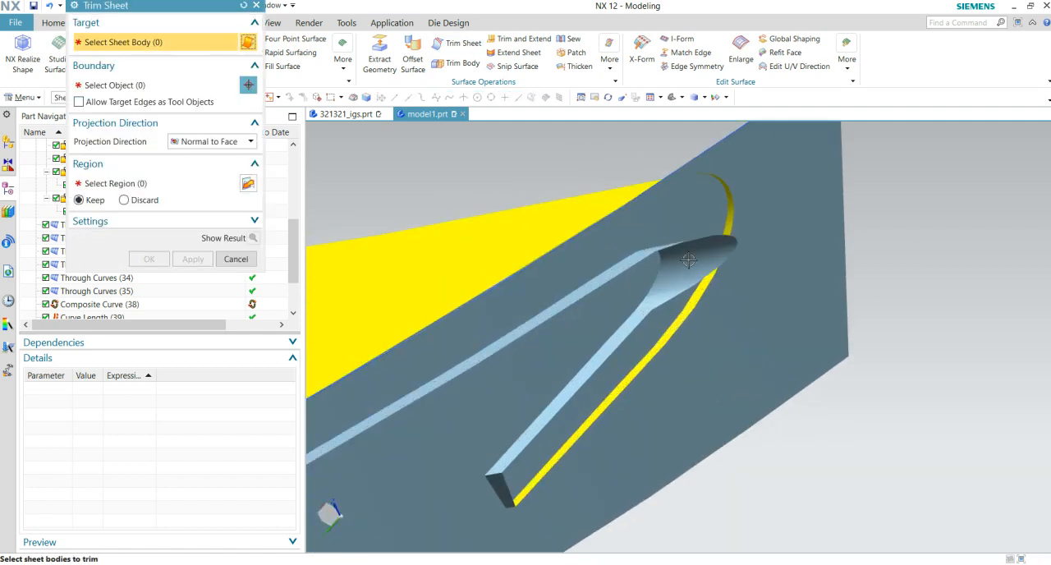
click(690, 263)
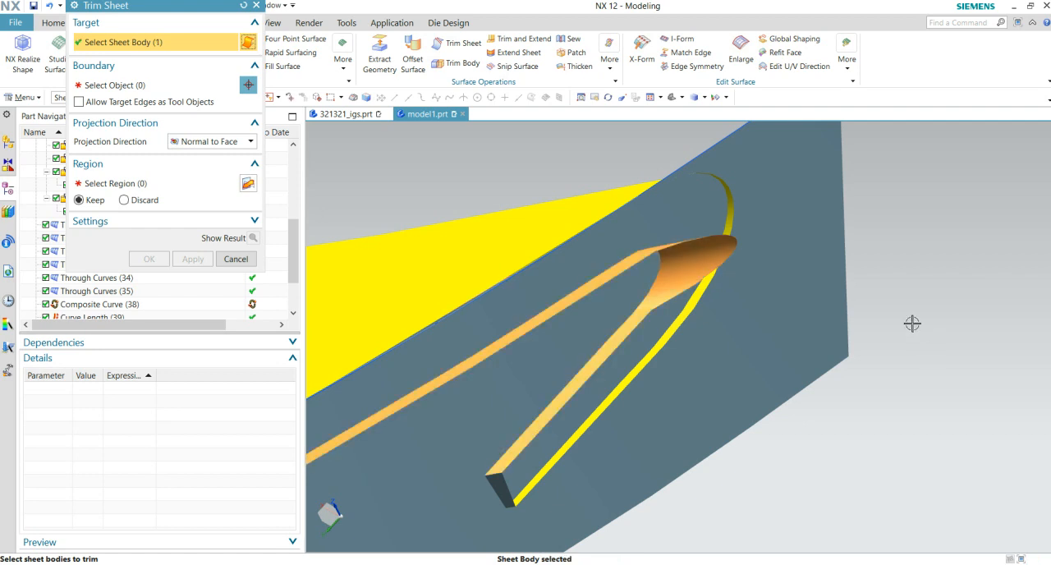
middle_click(913, 324)
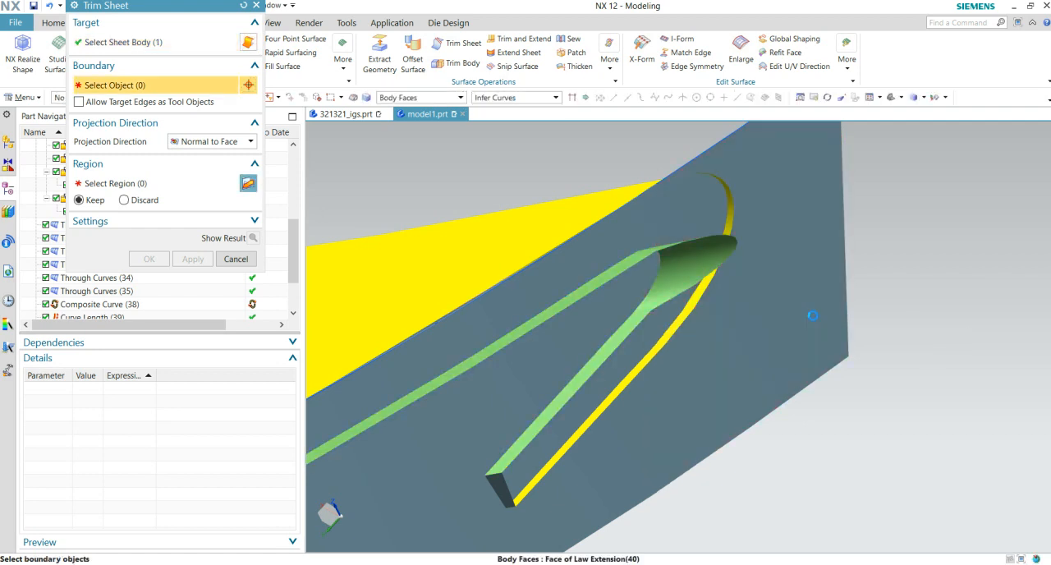
click(811, 313)
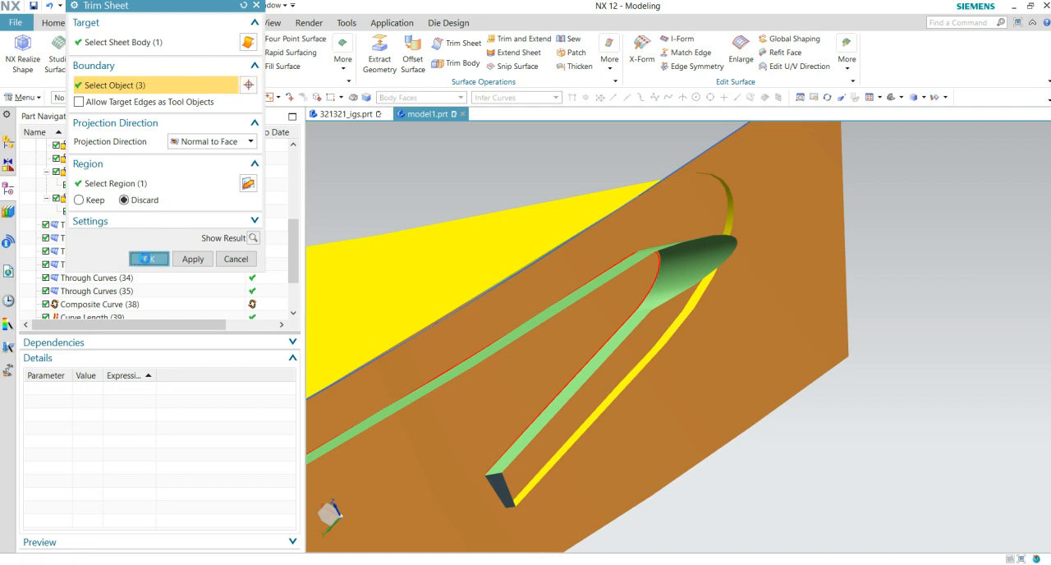
- Finish trimming the Class B sheet, and trim the yellow Class A sheet with the sewn extension's faces as boundary, keeping the selected region
click(147, 259)
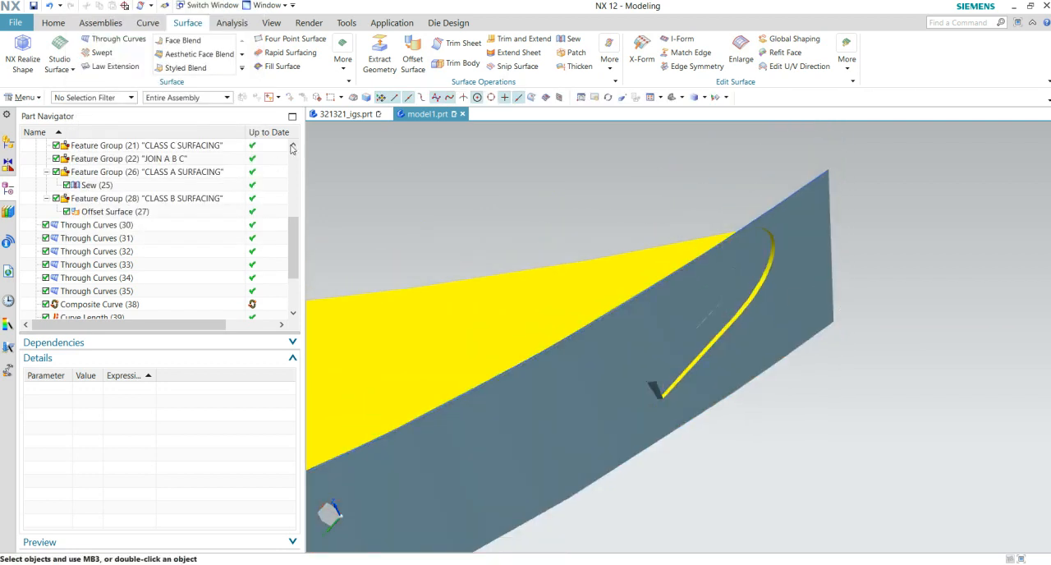
click(453, 46)
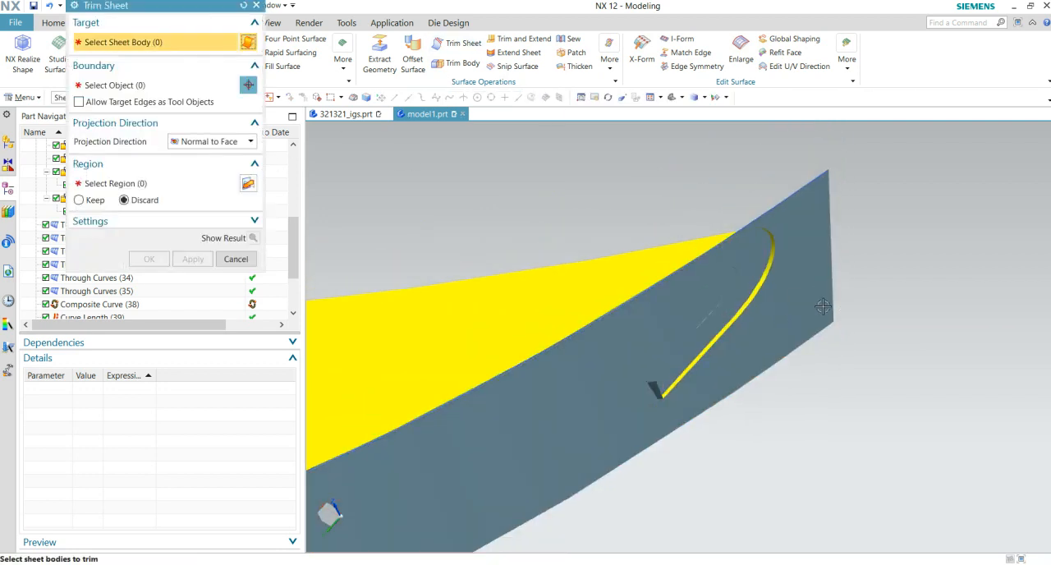
click(611, 277)
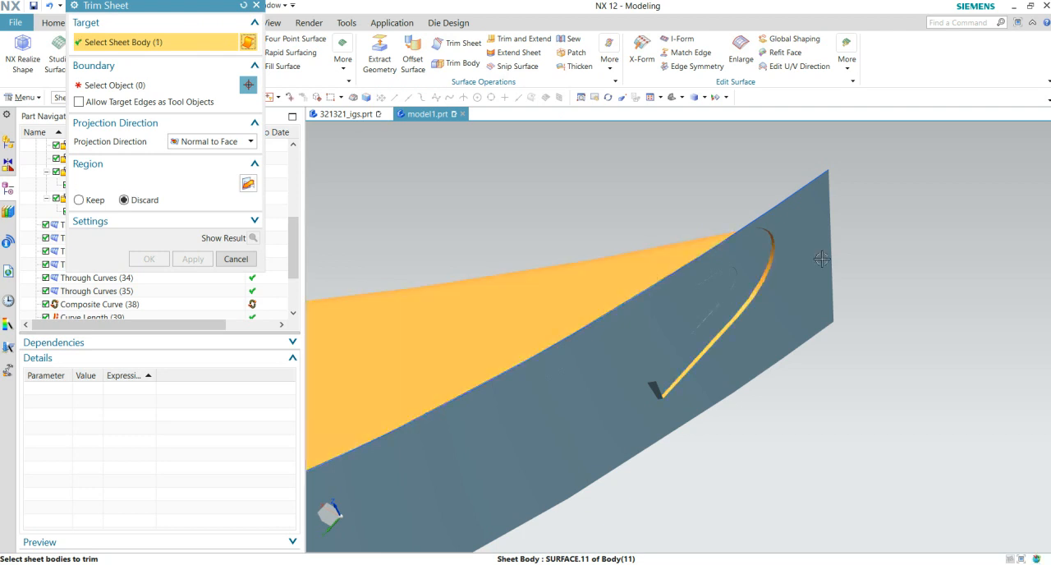
middle_click(881, 268)
click(796, 293)
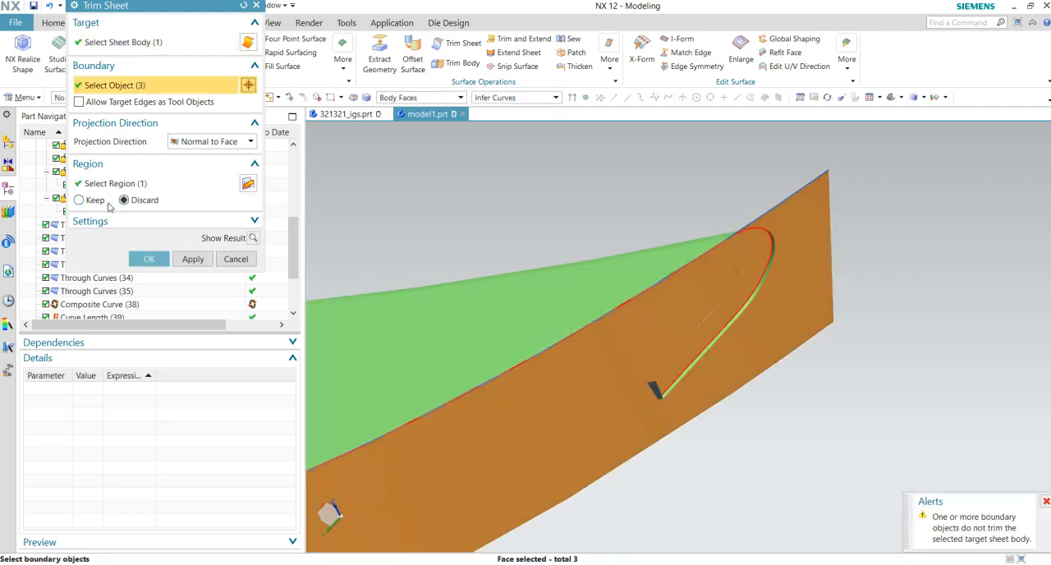
click(87, 201)
click(148, 259)
middle_drag(803, 284, 772, 321)
scroll(117, 260, down, 3)
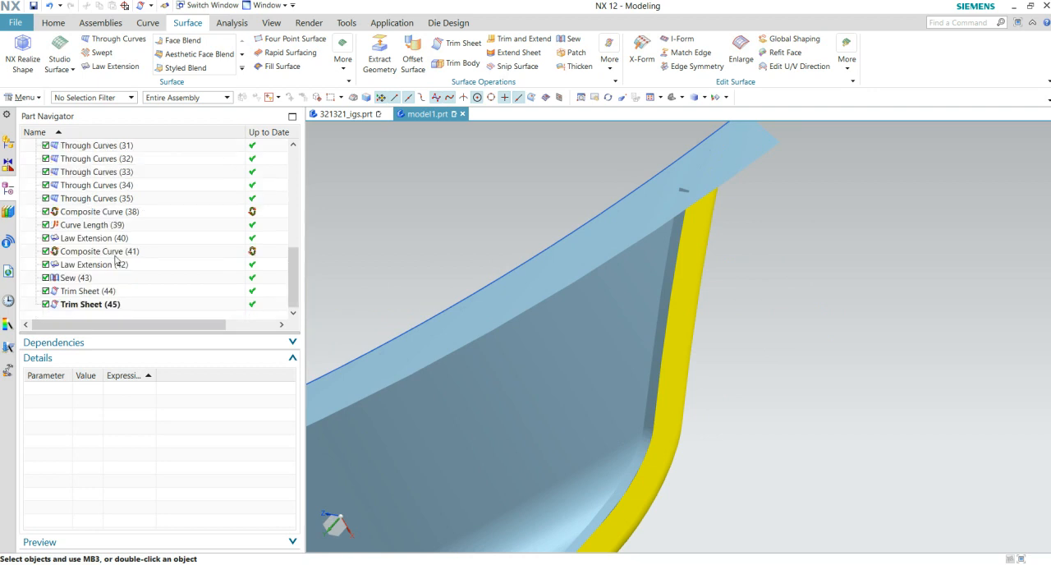
- Trim the sewn extension with the yellow Class A sheet's faces as boundary, keeping the selected region
middle_drag(436, 162, 477, 189)
middle_drag(632, 208, 551, 206)
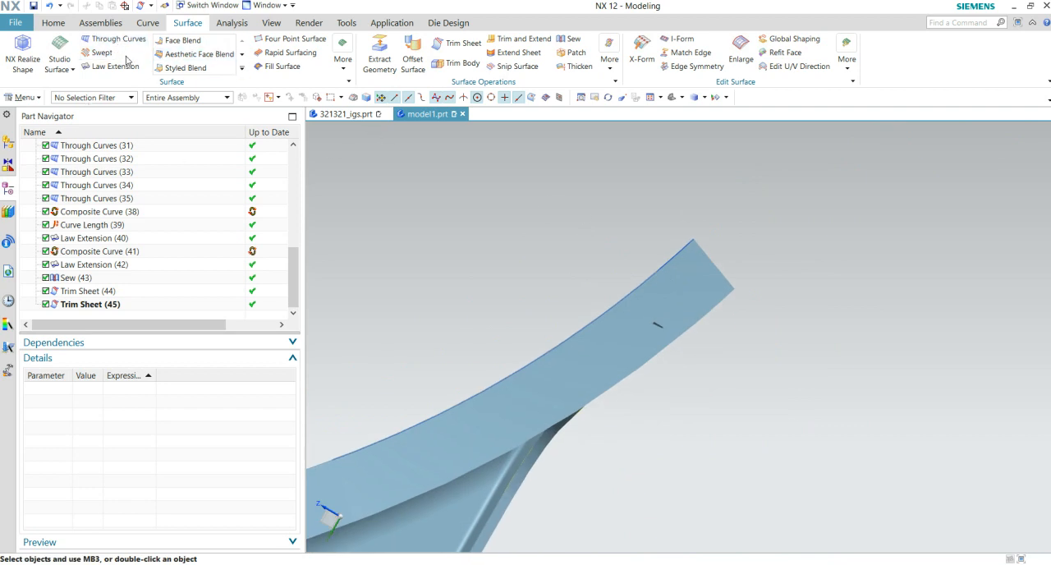
click(433, 47)
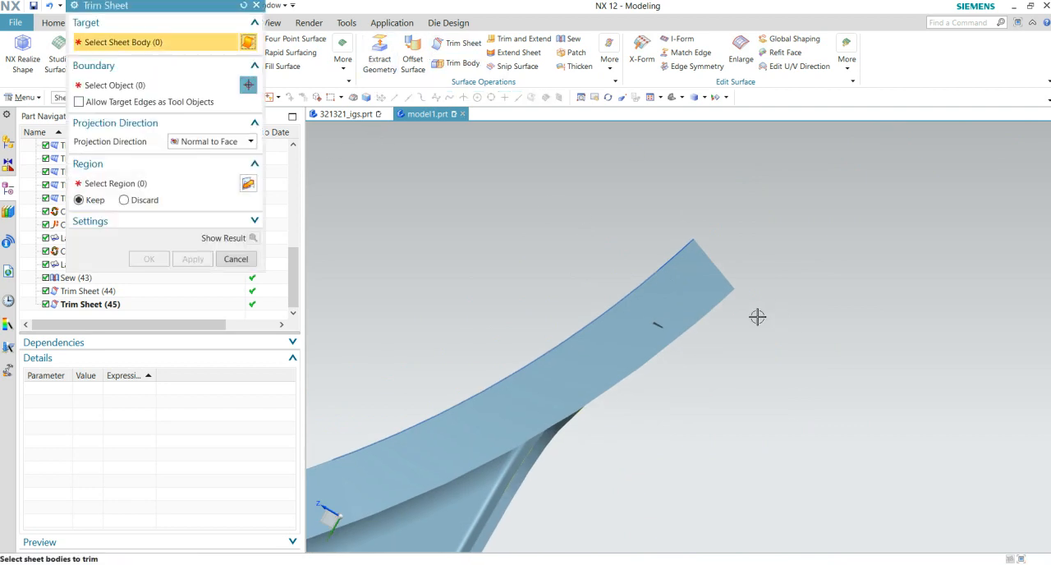
click(725, 307)
middle_drag(816, 321, 723, 356)
scroll(723, 355, down, 3)
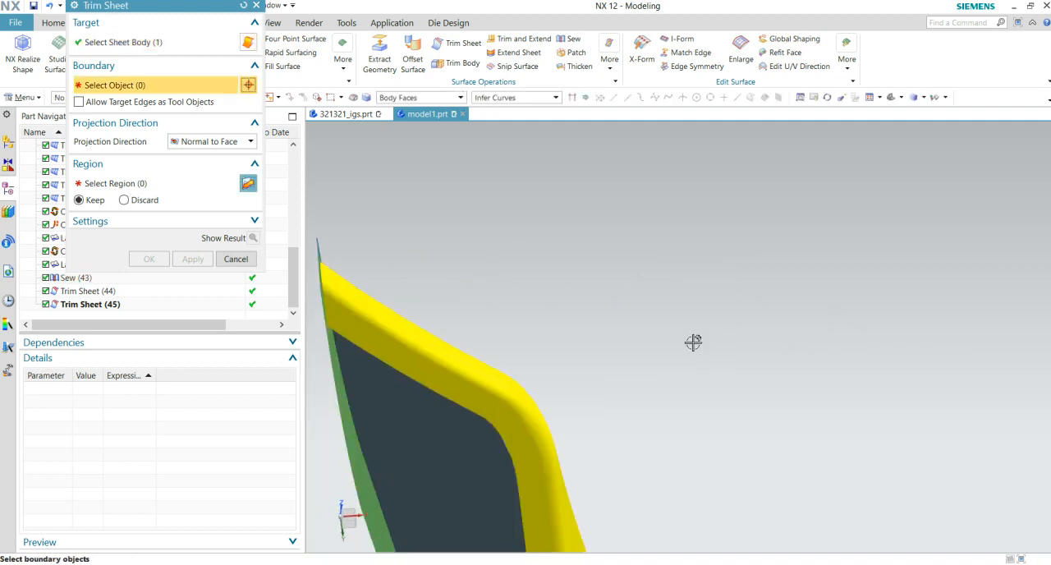
click(454, 359)
middle_drag(652, 307, 775, 280)
click(146, 262)
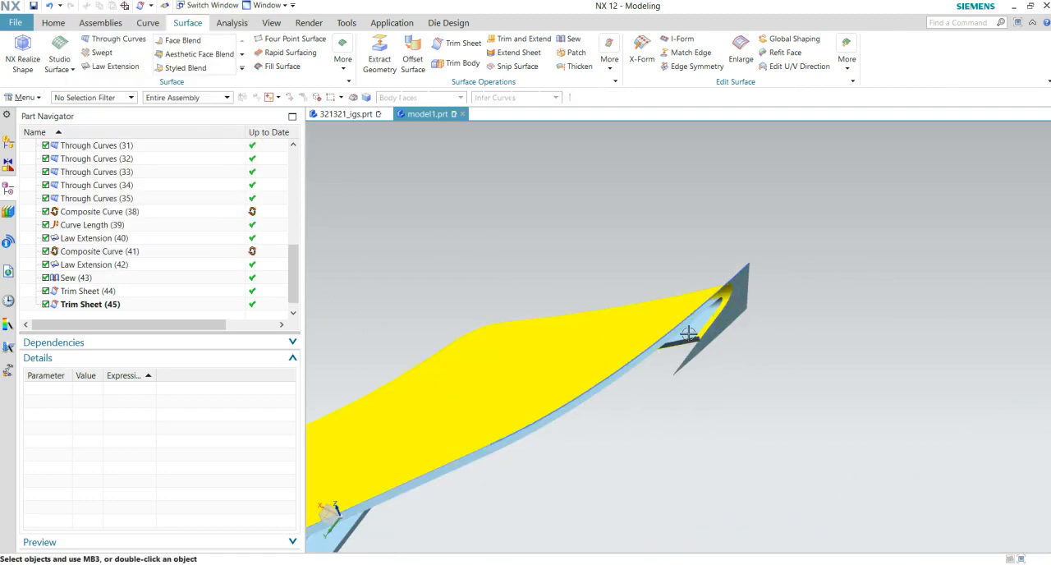
- Edit the extension's Class A trim so that the selected region is discarded
double_click(86, 305)
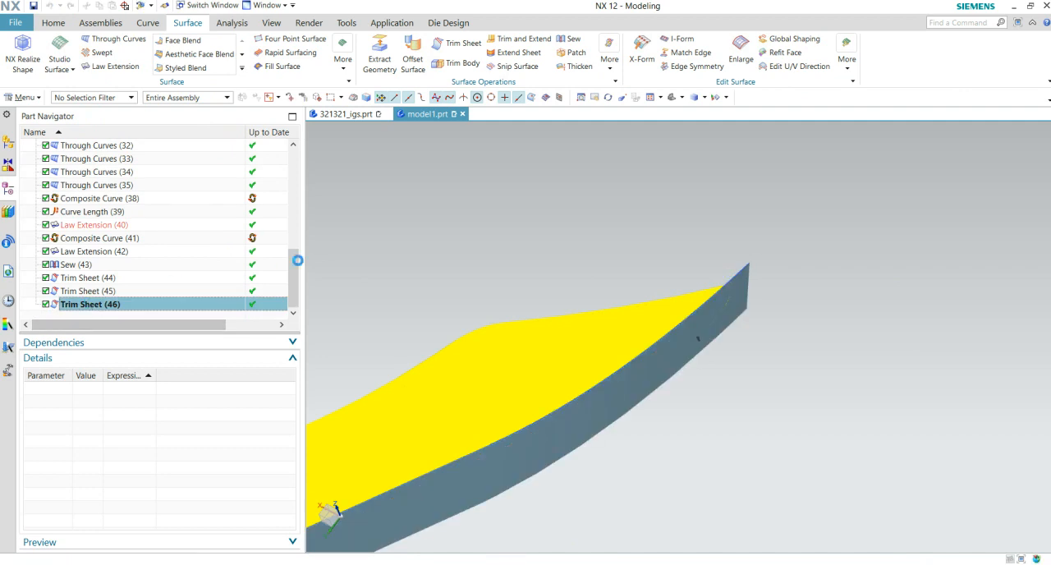
click(139, 199)
click(192, 259)
middle_drag(793, 474, 404, 183)
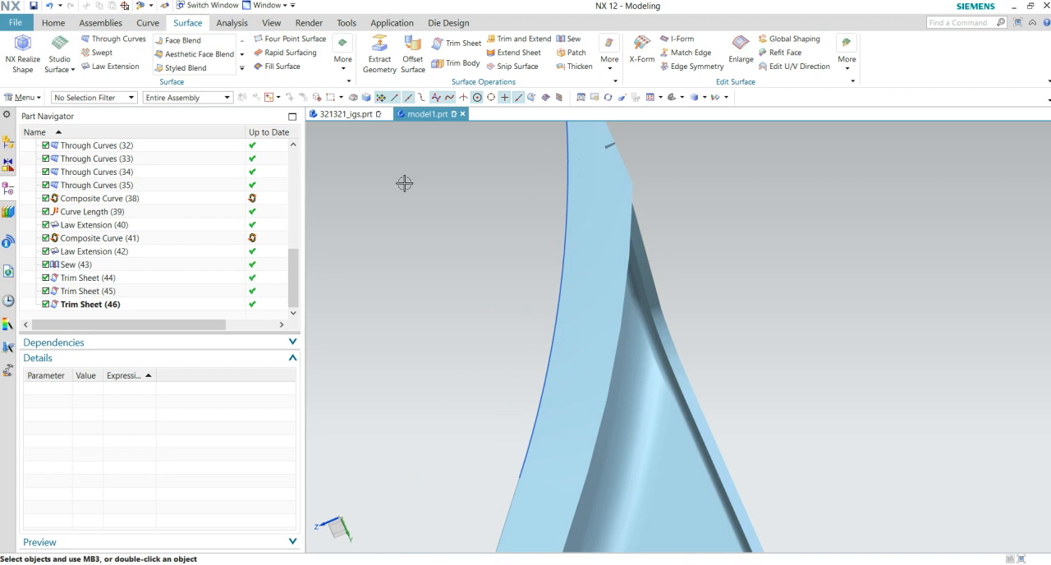
- Trim the sewn extension with the light-blue Class B sheet's faces as boundary, keeping the selected region
click(447, 52)
click(610, 223)
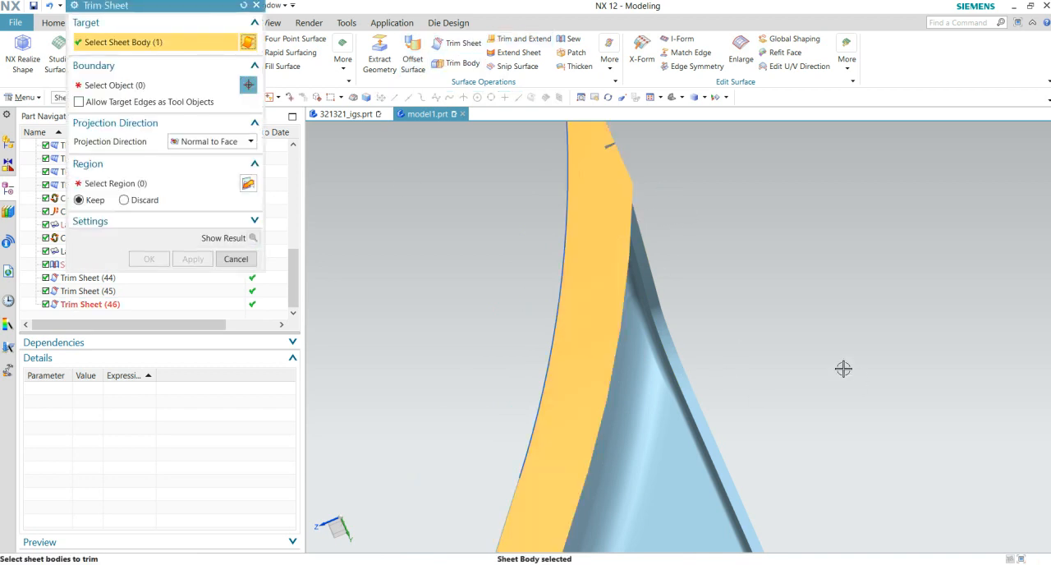
click(663, 390)
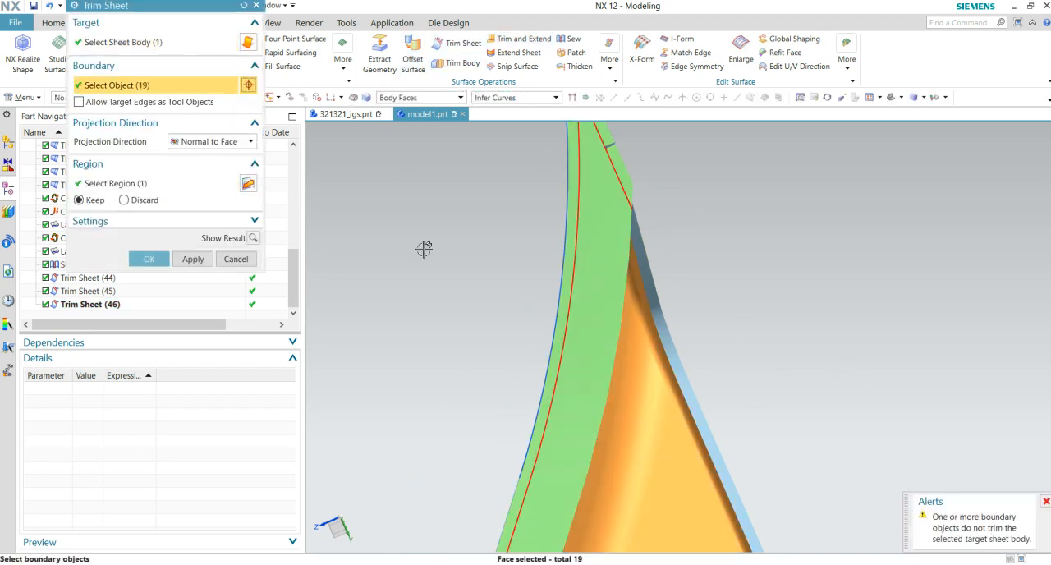
click(157, 262)
- Edit the extension's Class B trim so that the selected region is discarded
middle_drag(474, 218, 665, 290)
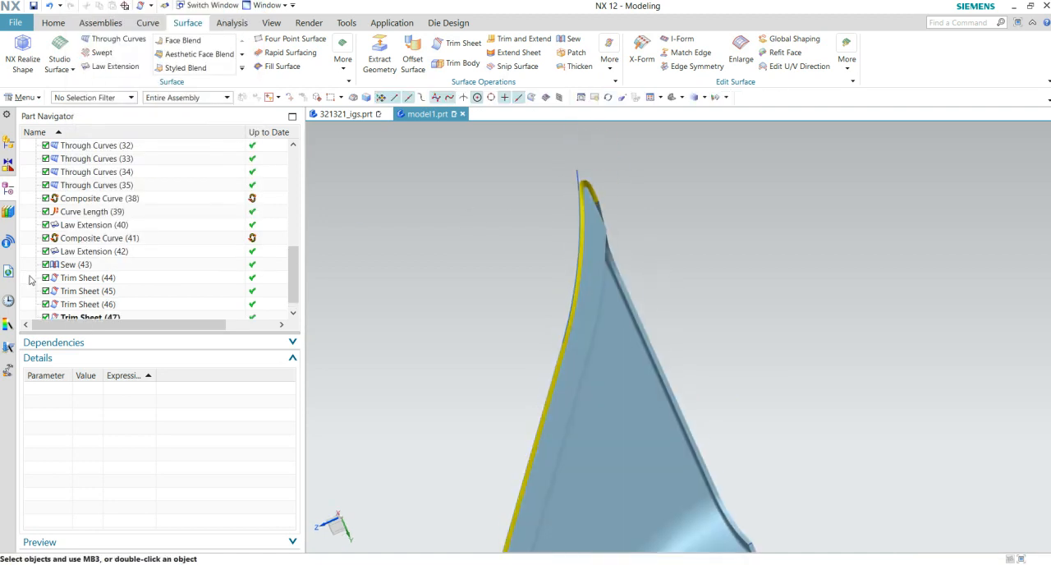
scroll(29, 280, down, 1)
double_click(205, 304)
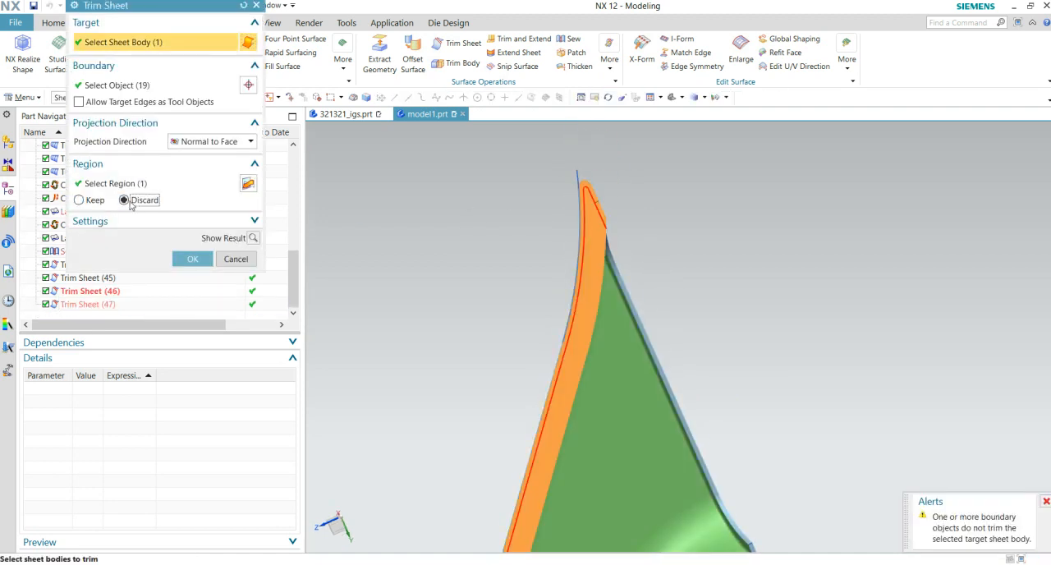
click(189, 259)
- Trim the extension's overhanging end at the pointed tip with the adjoining edge strip's faces, keeping the selected region
middle_drag(648, 246, 665, 264)
scroll(666, 266, up, 4)
shift+middle_drag(681, 320, 841, 191)
scroll(665, 302, up, 3)
scroll(783, 276, down, 4)
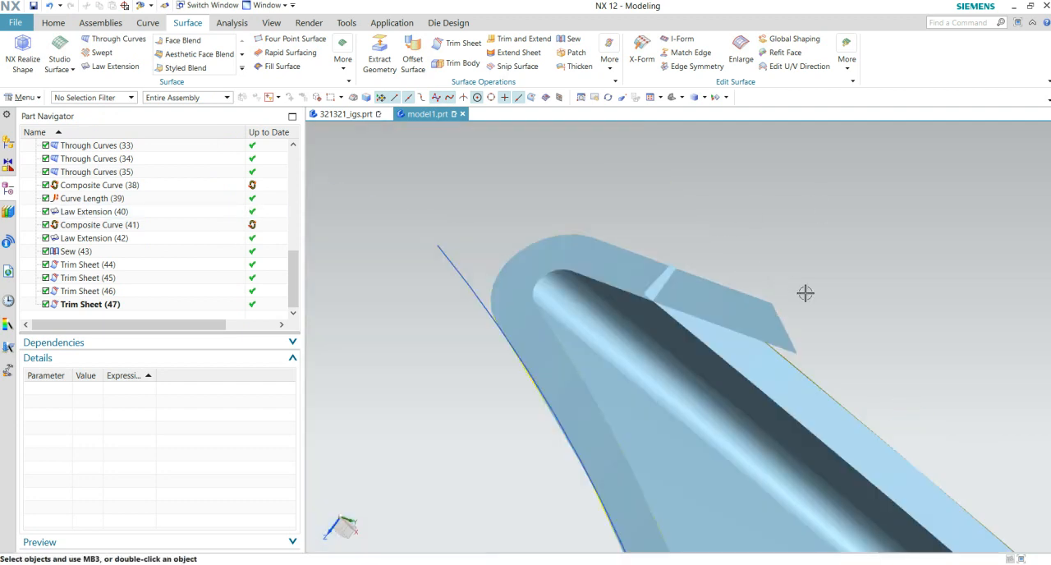
scroll(794, 285, up, 1)
scroll(819, 324, up, 2)
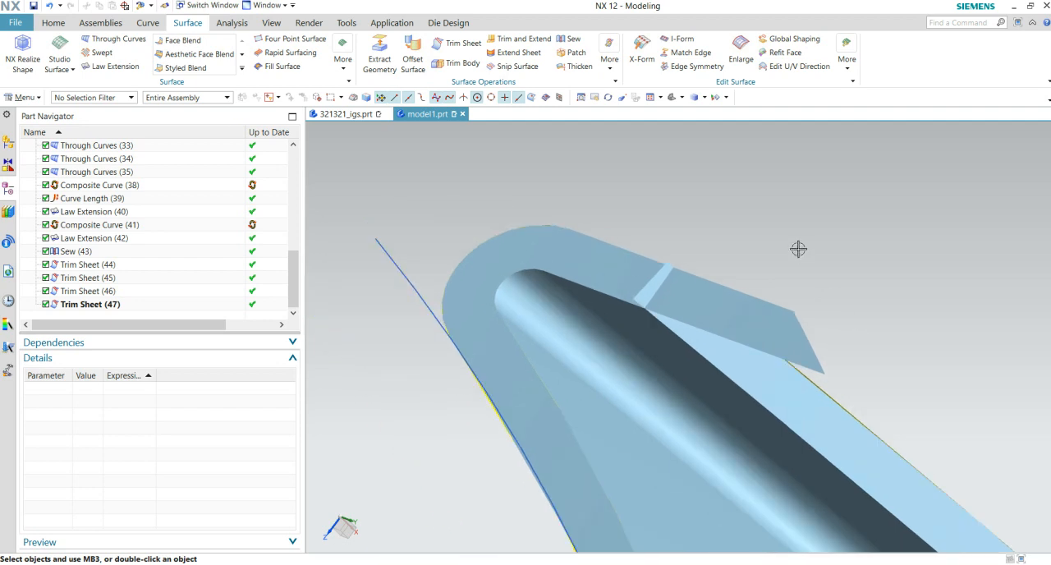
click(443, 48)
click(629, 277)
click(790, 393)
click(149, 259)
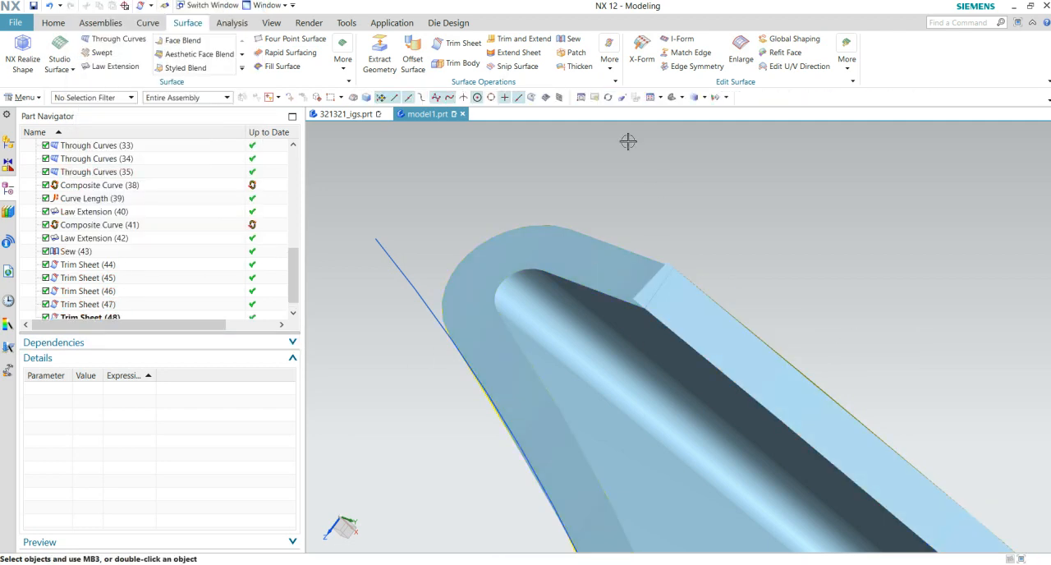
- Trim the adjoining edge strip with the sewn extension's faces as boundary, keeping the selected region
click(457, 47)
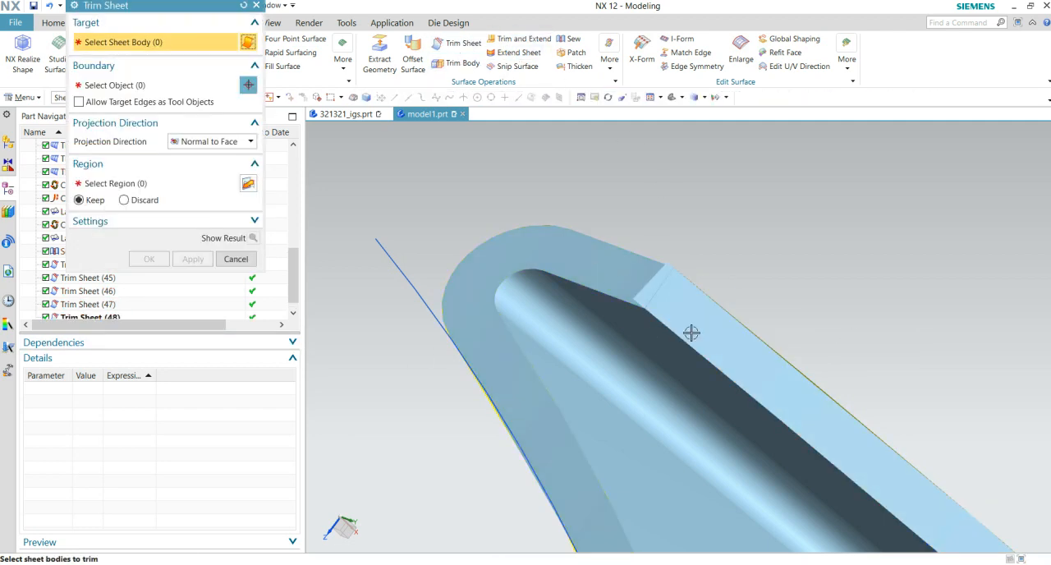
middle_click(728, 269)
click(580, 269)
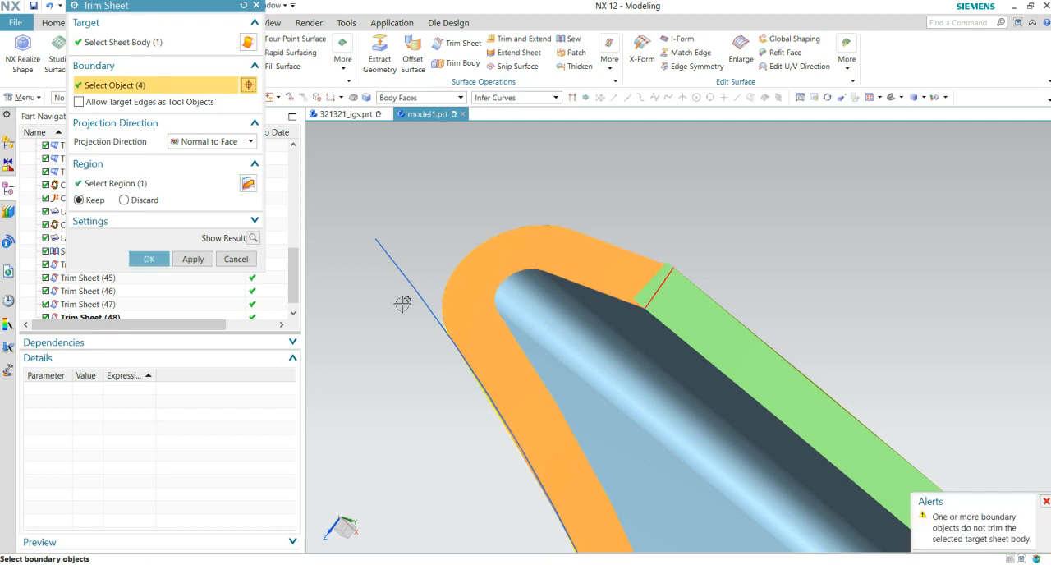
click(168, 259)
- Inspect the closing edge strips and their corners around the whole part for gaps and overhanging material
middle_drag(510, 329, 604, 374)
scroll(604, 374, up, 3)
scroll(893, 496, up, 1)
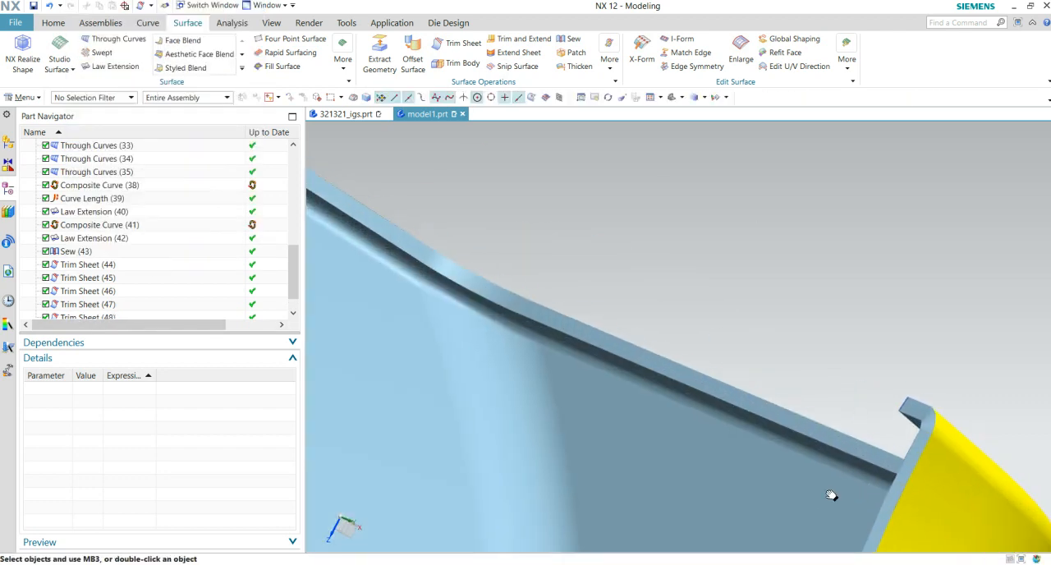
shift+middle_drag(832, 495, 683, 491)
scroll(761, 451, up, 6)
scroll(716, 308, up, 3)
scroll(724, 324, down, 6)
middle_drag(723, 332, 822, 443)
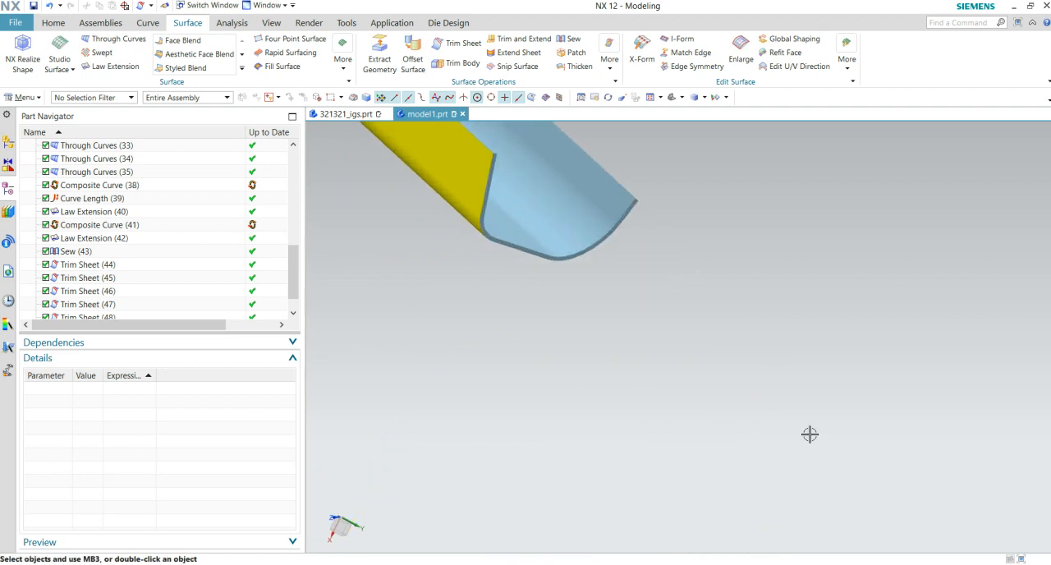
scroll(650, 375, up, 10)
scroll(703, 401, down, 5)
middle_drag(669, 410, 754, 284)
scroll(748, 371, up, 6)
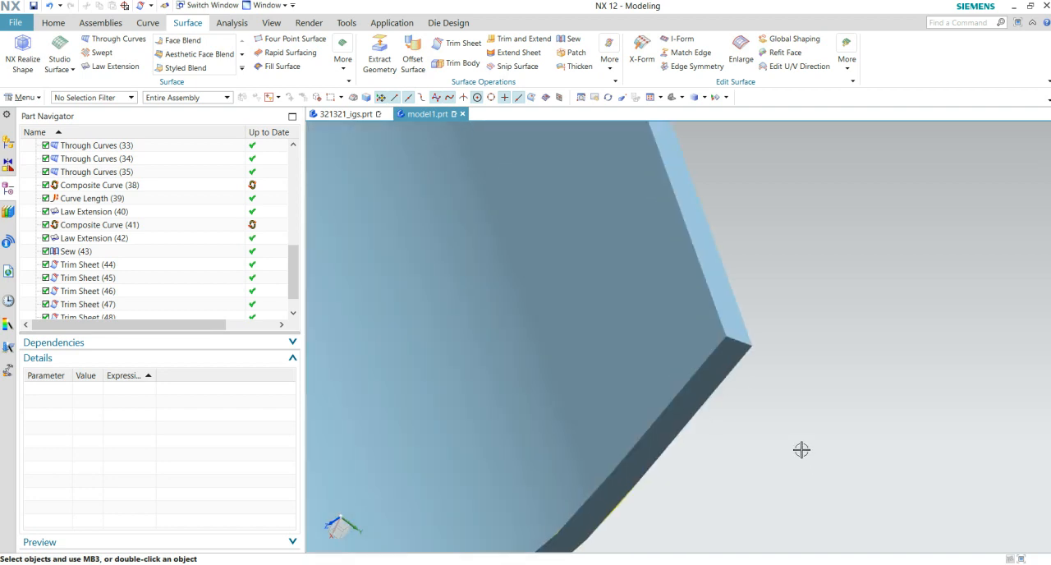
scroll(772, 452, down, 5)
middle_drag(699, 439, 800, 488)
scroll(763, 468, up, 3)
shift+middle_drag(587, 346, 633, 535)
scroll(582, 367, up, 4)
shift+middle_drag(584, 354, 584, 501)
middle_drag(589, 395, 752, 562)
middle_drag(621, 316, 638, 386)
scroll(641, 378, down, 3)
scroll(881, 245, up, 6)
shift+middle_drag(911, 282, 799, 294)
scroll(887, 255, up, 5)
scroll(768, 320, up, 3)
- Trim the dark edge strip protruding at the extension's other corner with the extension's faces, discarding the selected region
shift+middle_drag(716, 364, 800, 334)
scroll(784, 328, up, 5)
shift+middle_drag(728, 374, 870, 371)
scroll(845, 346, up, 3)
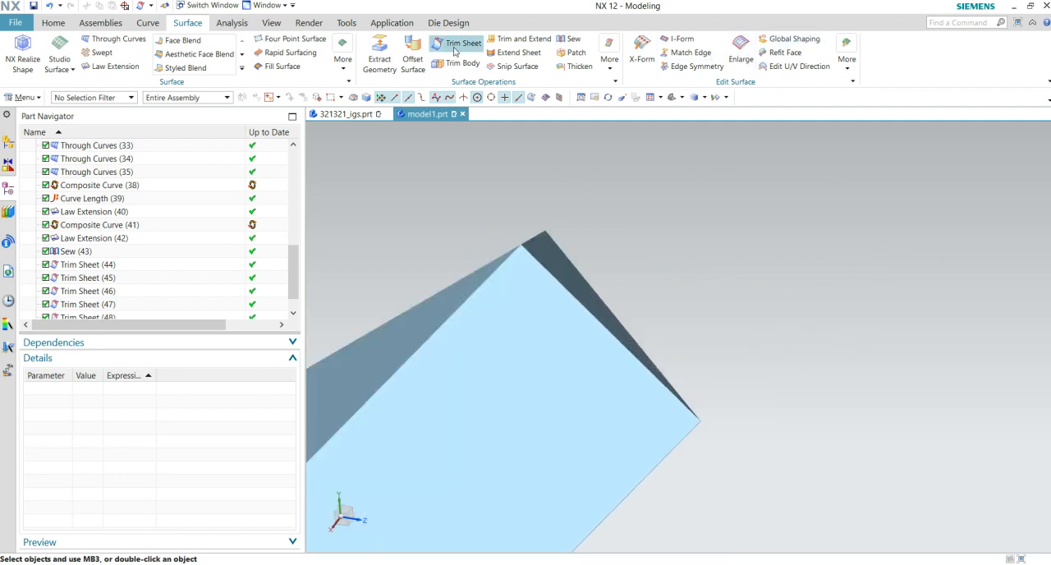
click(569, 267)
click(621, 356)
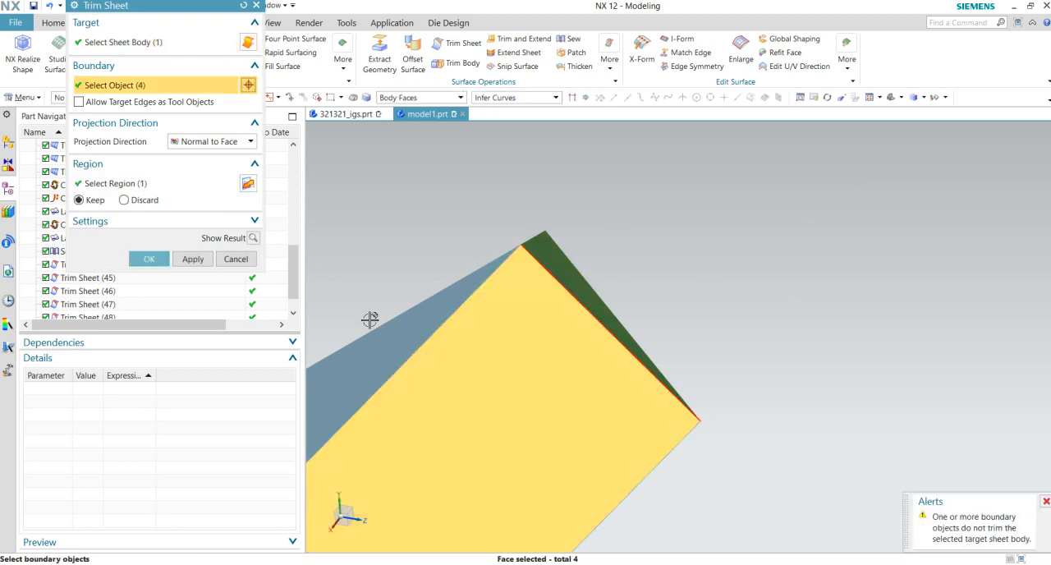
click(140, 201)
click(146, 260)
- Hide the Curve Length curve along the part's edge near the pointed tip
middle_drag(632, 300, 493, 295)
middle_drag(512, 249, 708, 378)
middle_drag(622, 388, 711, 427)
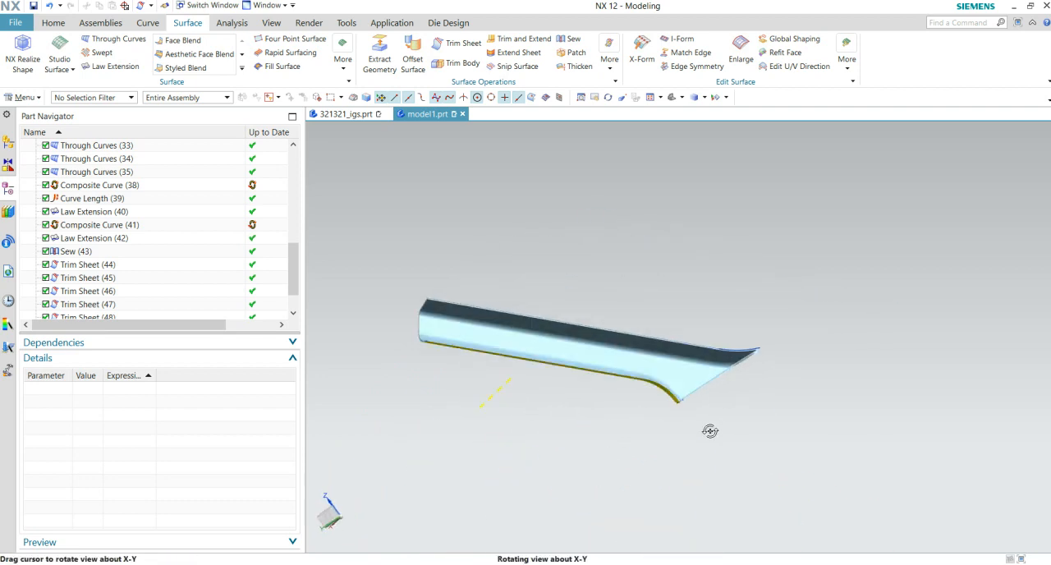
scroll(756, 400, up, 6)
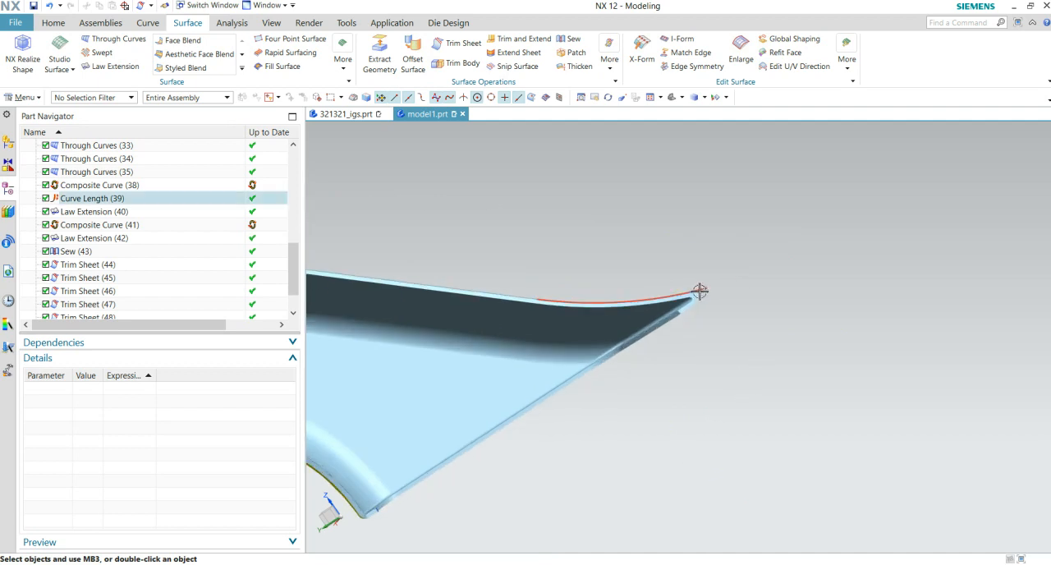
right_click(699, 292)
click(724, 318)
middle_drag(709, 300, 674, 337)
- Begin a sheet Sew with the outer Class A sheet as target and the first three adjoining sheets as tools
click(567, 41)
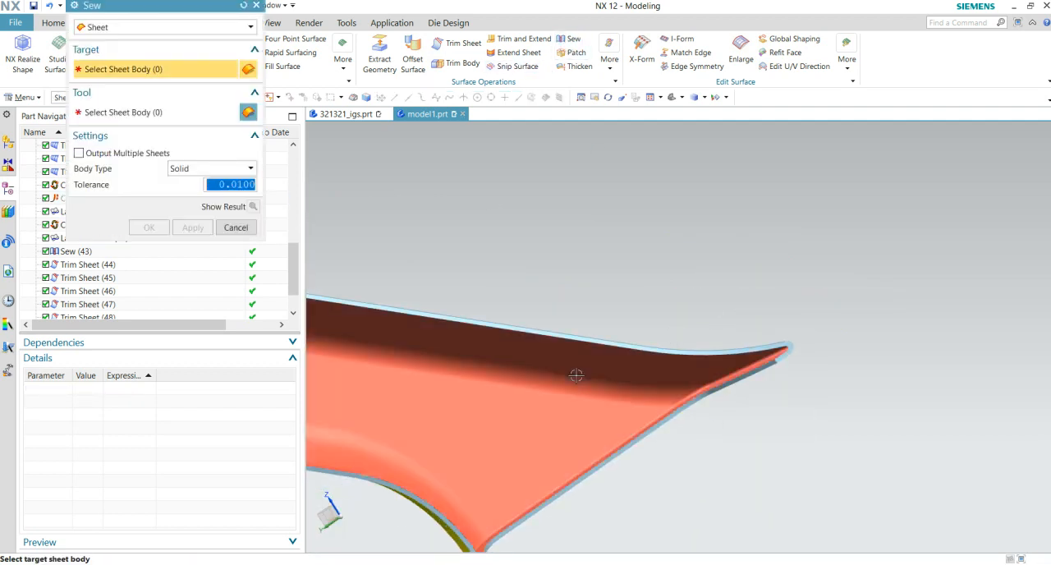
middle_drag(843, 391, 650, 403)
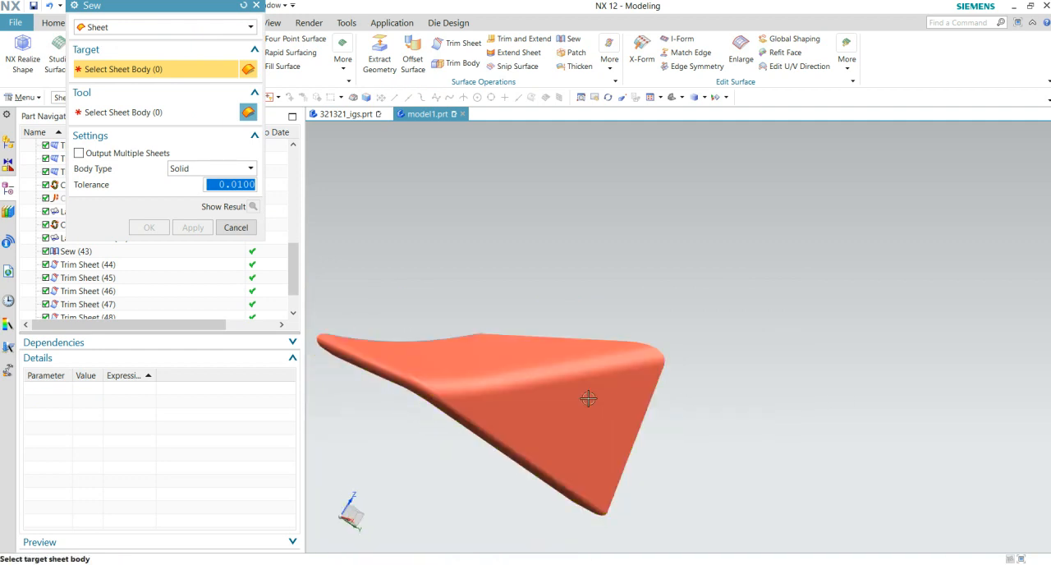
click(470, 408)
middle_drag(470, 408, 616, 367)
click(616, 368)
middle_drag(709, 427, 685, 263)
click(649, 269)
click(651, 273)
- Add the three closing edge sheets around the angled corner to the sew's tool bodies
middle_drag(671, 315, 657, 391)
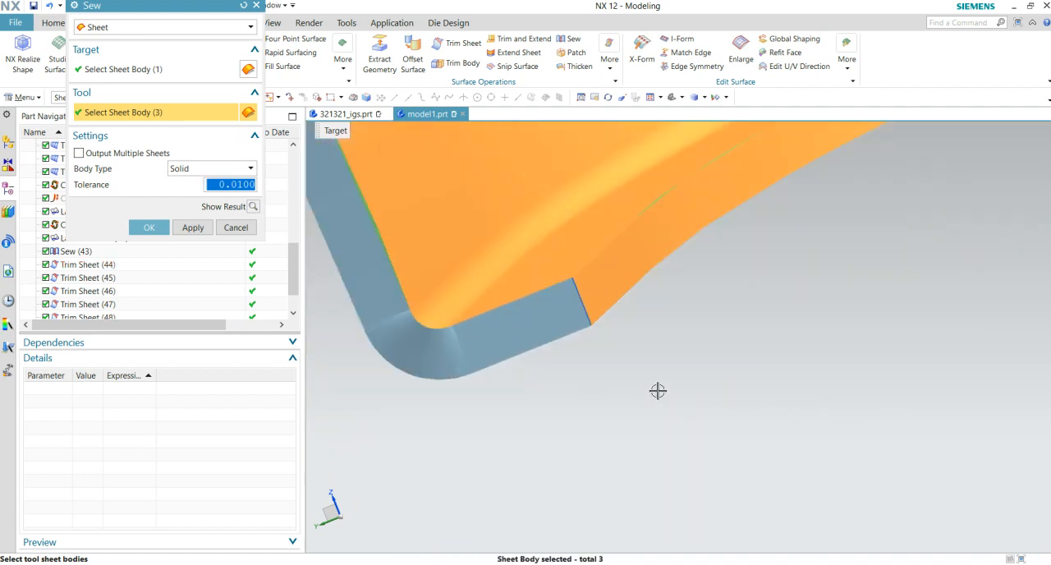
click(557, 328)
middle_drag(674, 350, 481, 359)
click(481, 359)
click(438, 300)
middle_drag(439, 300, 510, 442)
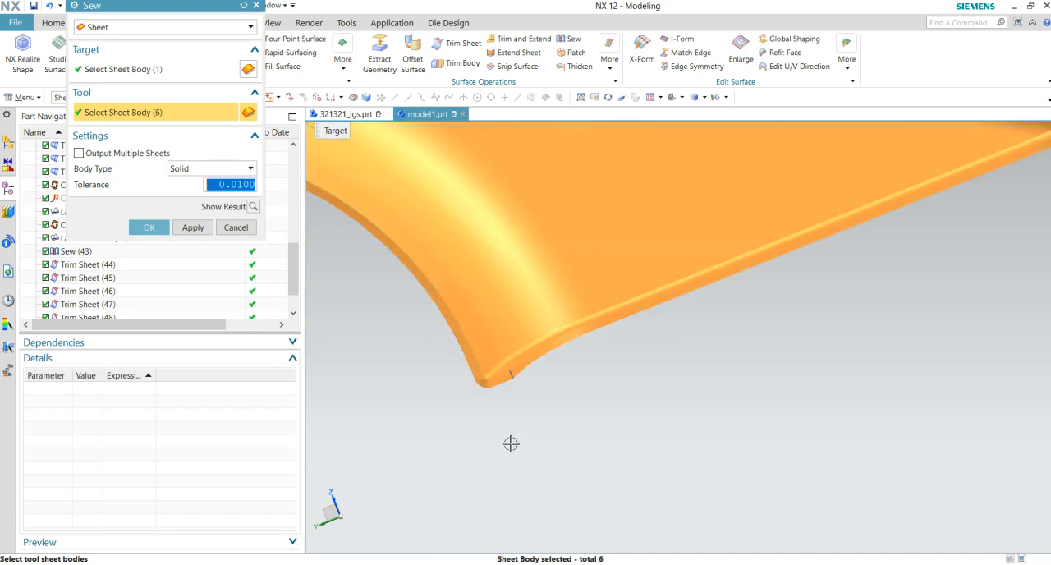
- Add the remaining two edge strips, including the curved one at the part's far end, to the sew's tool bodies
scroll(510, 442, down, 6)
shift+middle_drag(483, 411, 822, 461)
scroll(781, 386, up, 6)
click(725, 303)
scroll(594, 404, down, 5)
middle_drag(498, 387, 471, 422)
scroll(467, 362, up, 10)
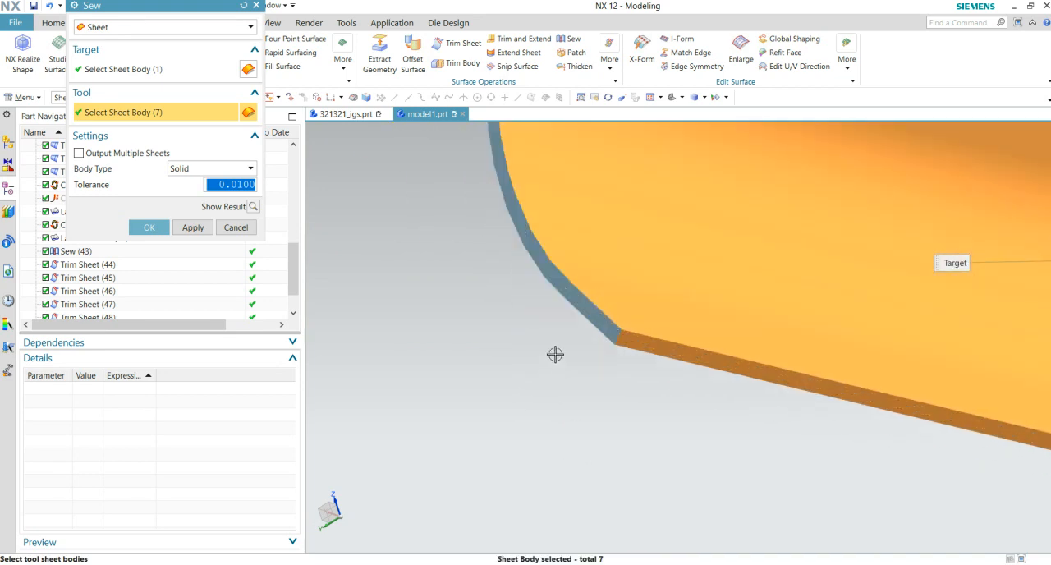
click(594, 330)
scroll(580, 395, down, 3)
scroll(378, 396, down, 3)
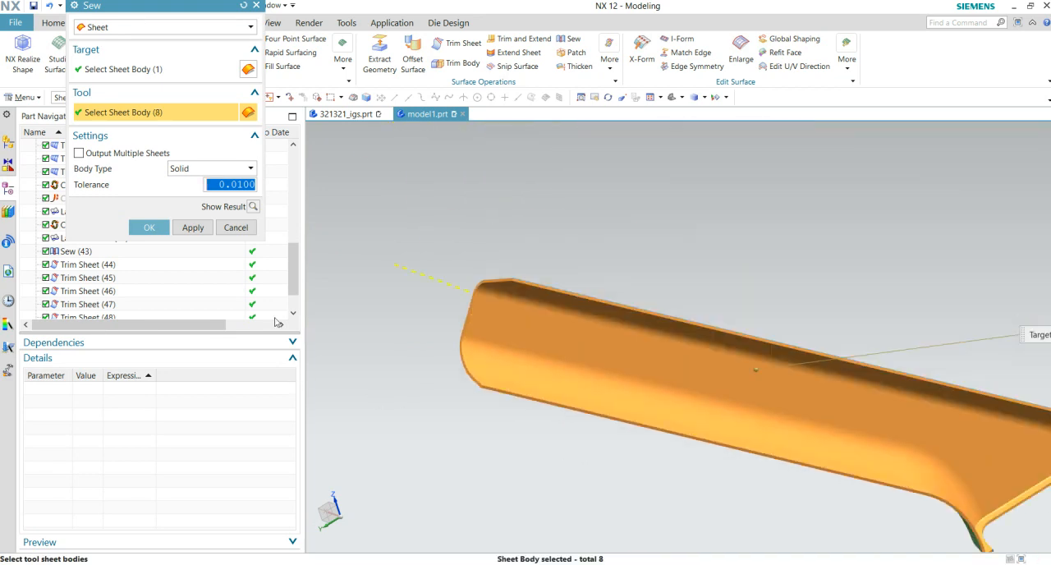
- Preview the sew result and create the closed solid body from all selected sheets
click(252, 207)
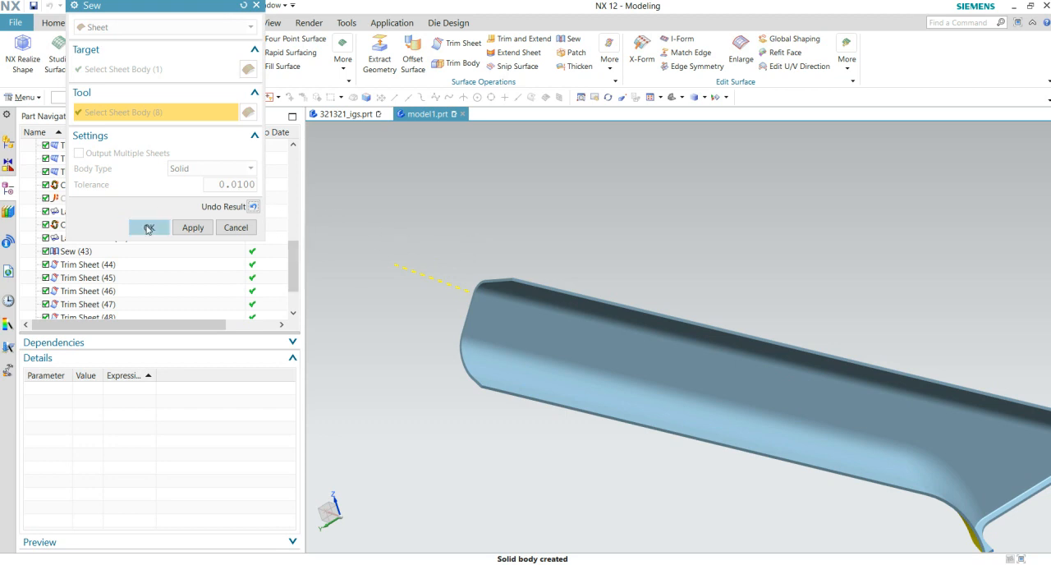
click(149, 228)
scroll(430, 323, down, 2)
middle_drag(534, 426, 493, 395)
scroll(493, 393, up, 2)
shift+middle_drag(643, 376, 606, 418)
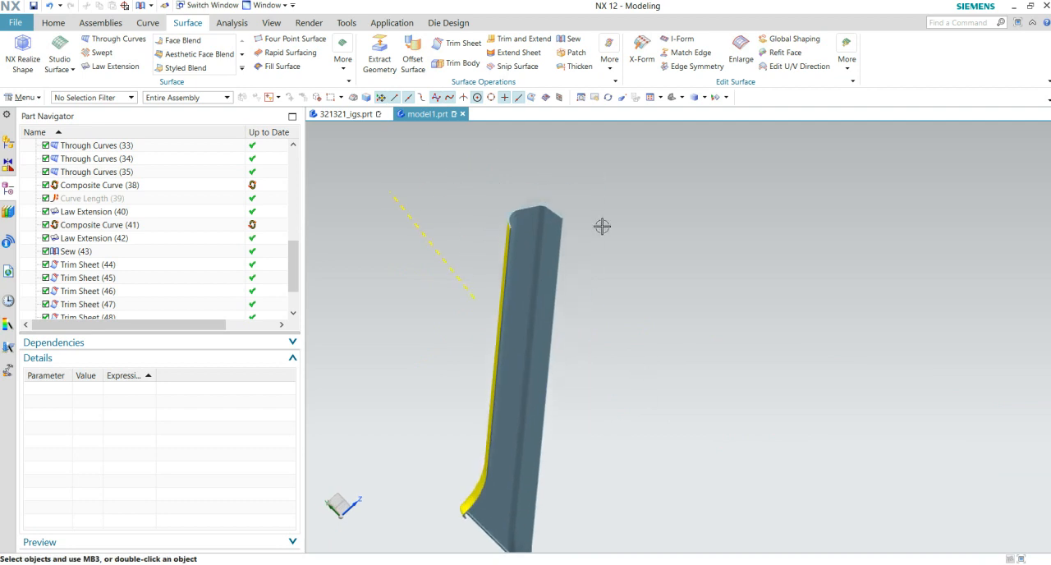
- Inspect the sewn body's wall in a temporary one-plane view section perpendicular to Z, and cancel the section
click(233, 25)
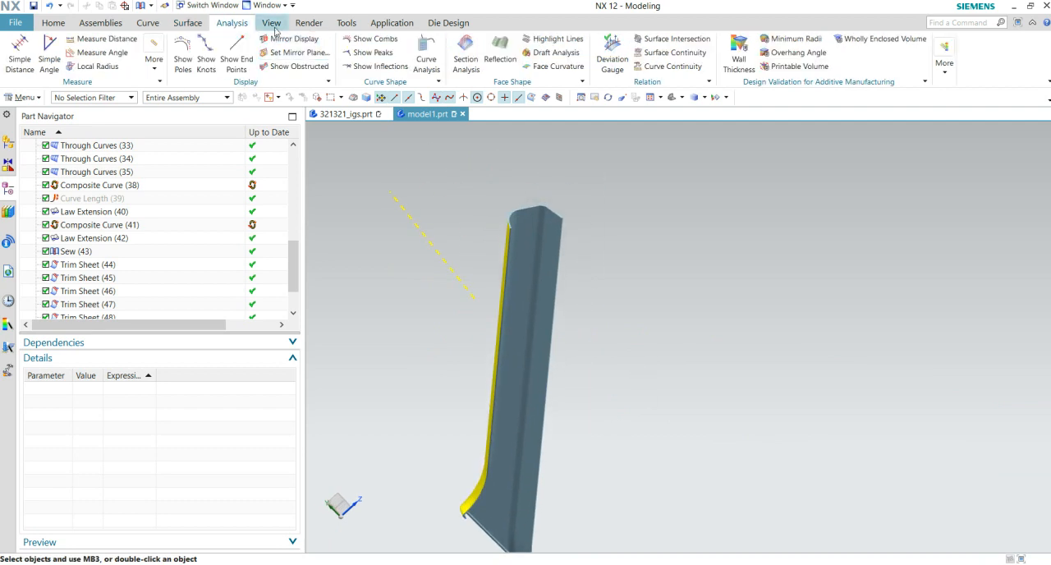
click(272, 24)
click(259, 54)
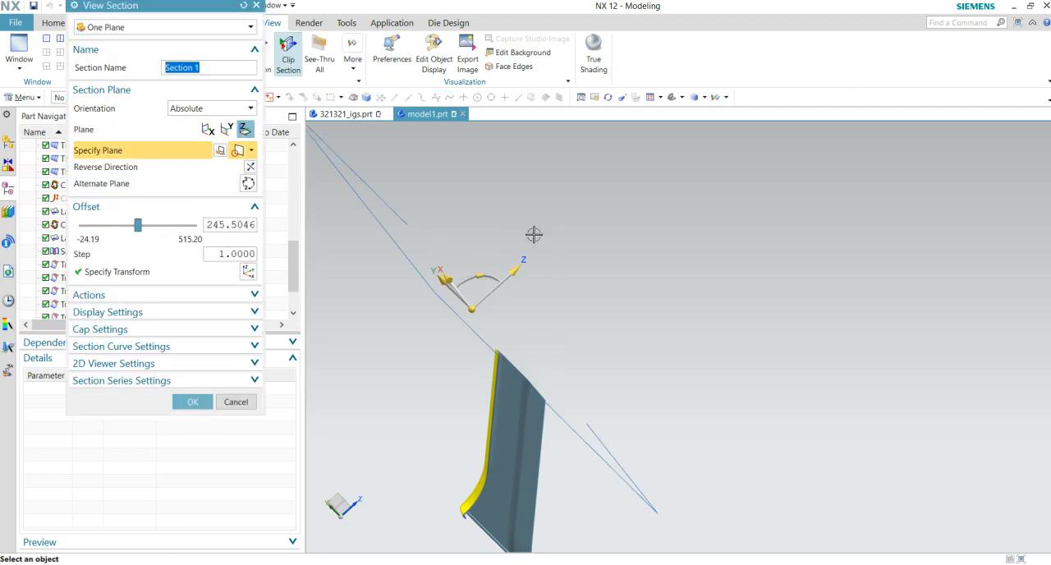
middle_drag(584, 393, 676, 303)
scroll(617, 330, up, 5)
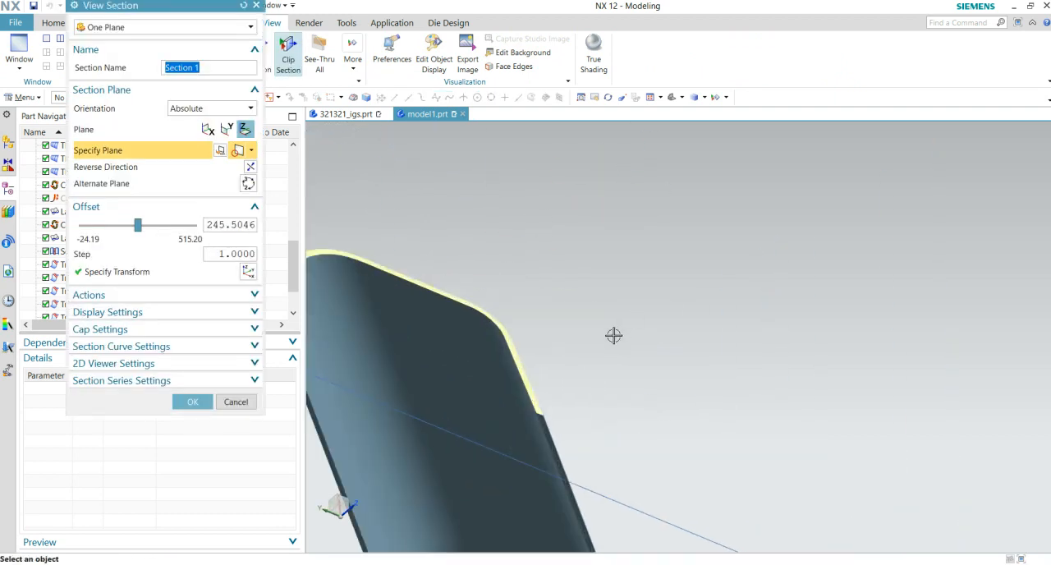
scroll(570, 402, down, 5)
middle_drag(570, 402, 688, 367)
key(Escape)
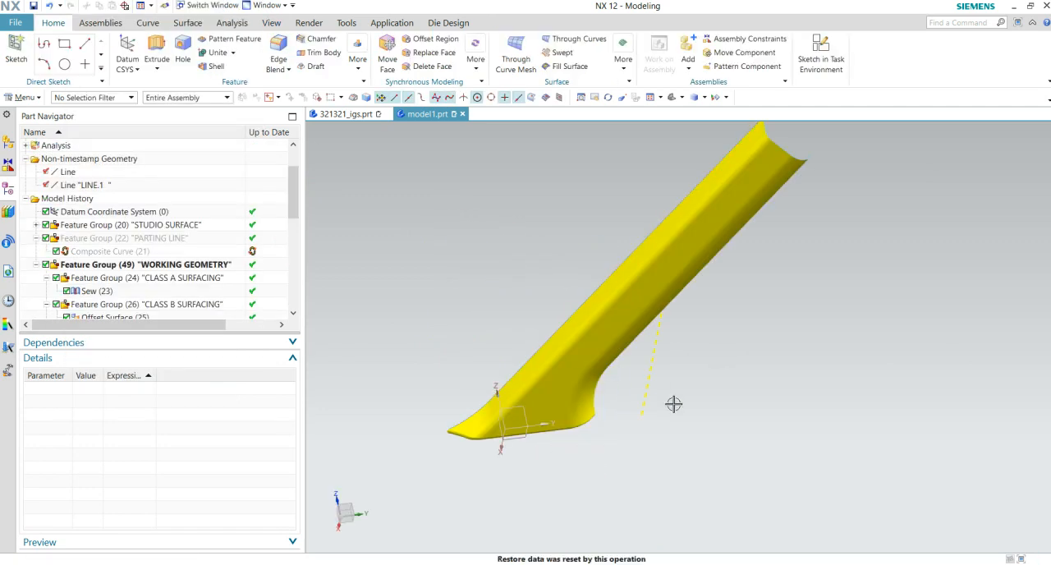
- Examine the sewn solid's inner side, checking the closed edges around the angled corner and the flared end
middle_drag(674, 403, 751, 430)
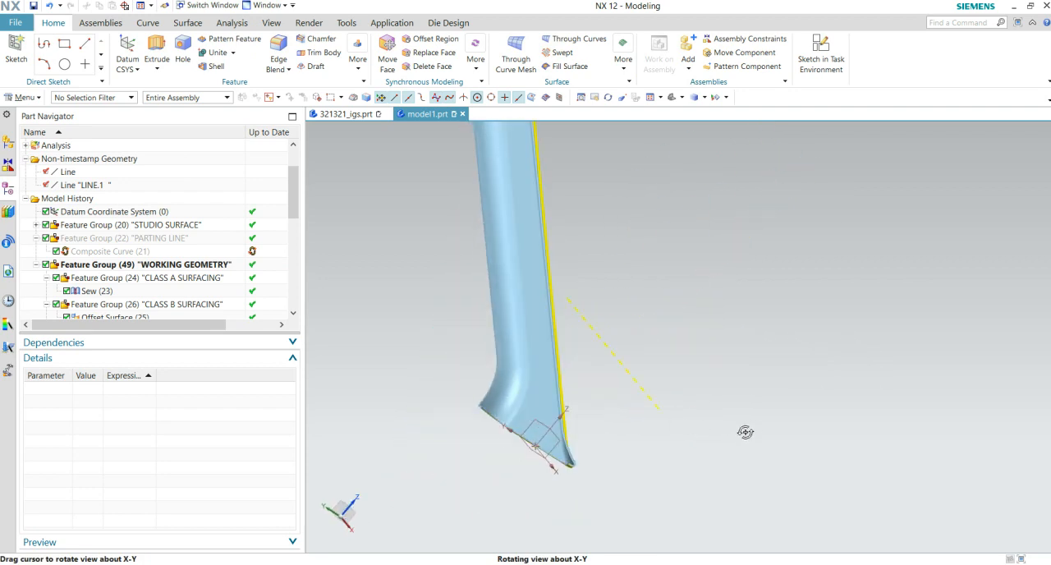
scroll(477, 481, up, 5)
middle_drag(472, 380, 481, 340)
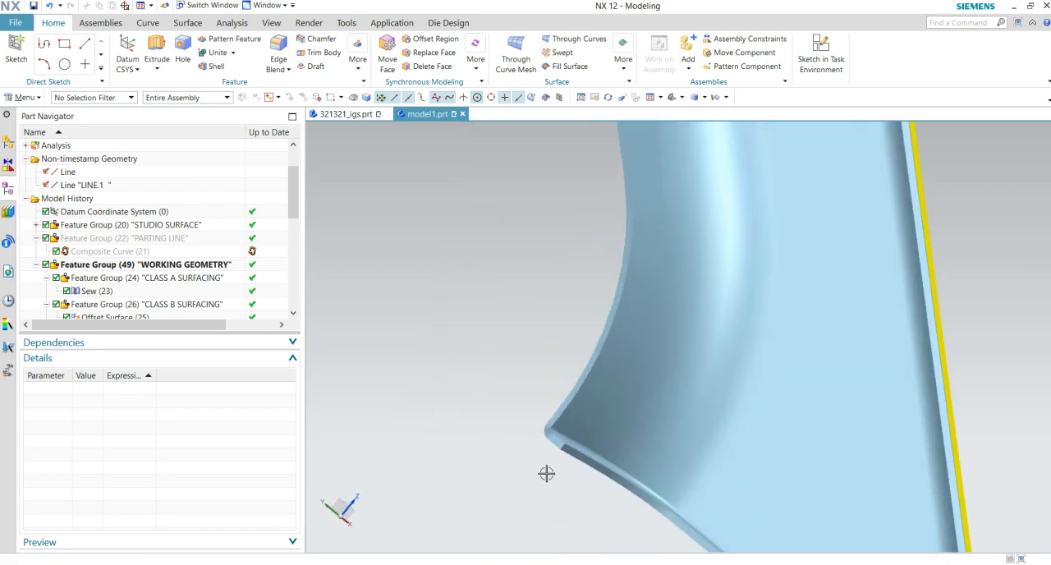
scroll(548, 503, up, 3)
scroll(553, 462, down, 7)
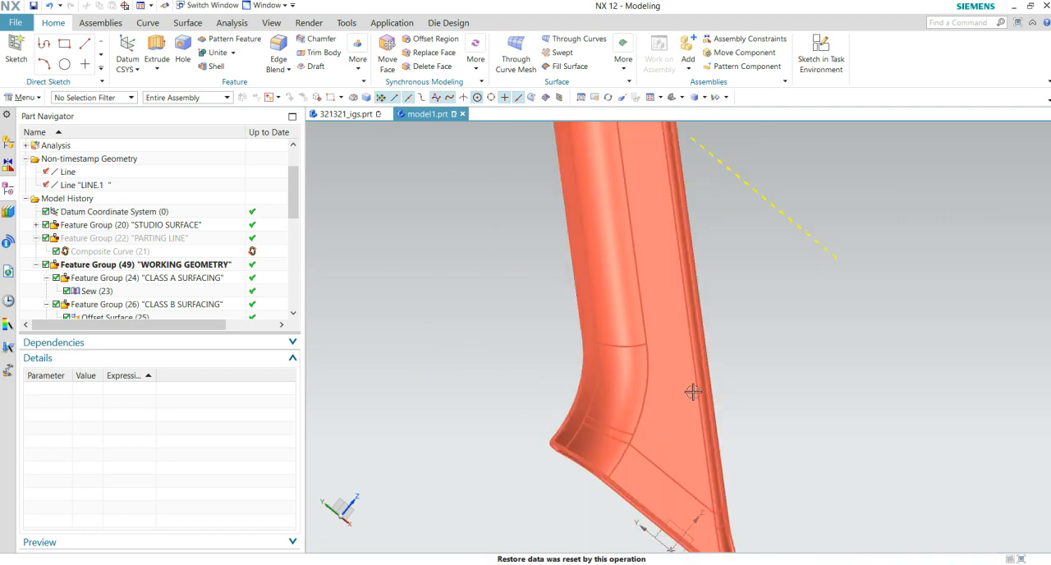
middle_drag(744, 436, 959, 466)
middle_drag(716, 441, 697, 420)
scroll(755, 377, up, 3)
scroll(692, 355, up, 3)
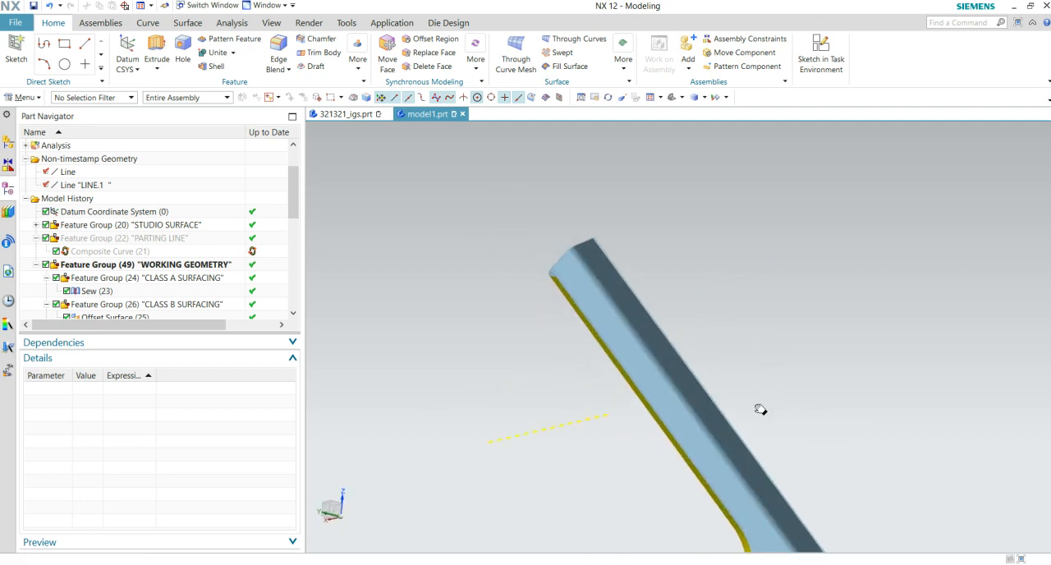
- Examine the sewn solid along its long edges and around the flared end from several directions
scroll(639, 277, down, 4)
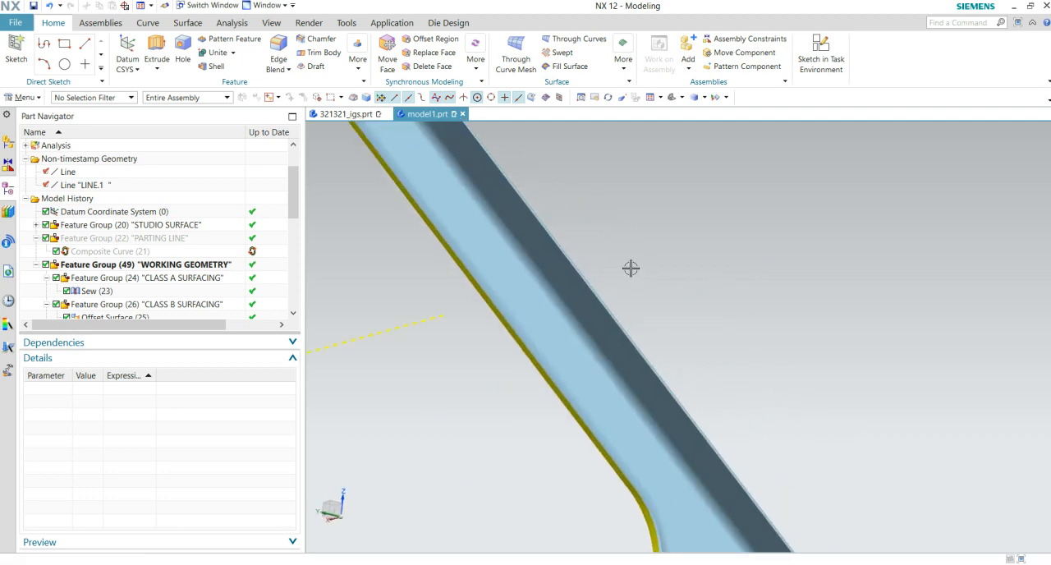
middle_drag(765, 402, 541, 404)
scroll(687, 372, up, 2)
scroll(665, 365, down, 2)
scroll(641, 423, up, 3)
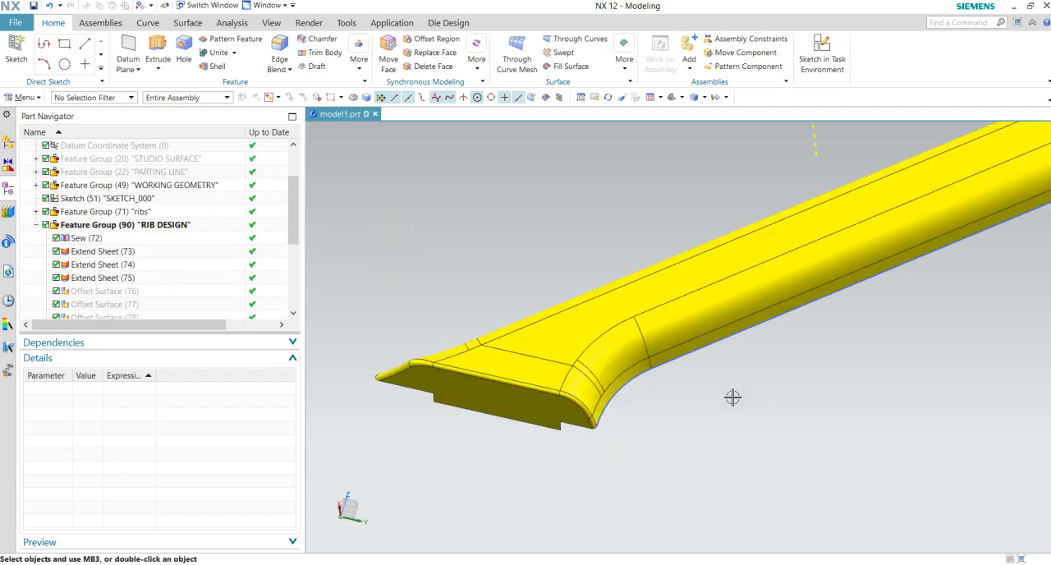
middle_drag(733, 398, 736, 441)
middle_drag(659, 285, 685, 462)
middle_drag(637, 332, 554, 367)
scroll(575, 367, up, 3)
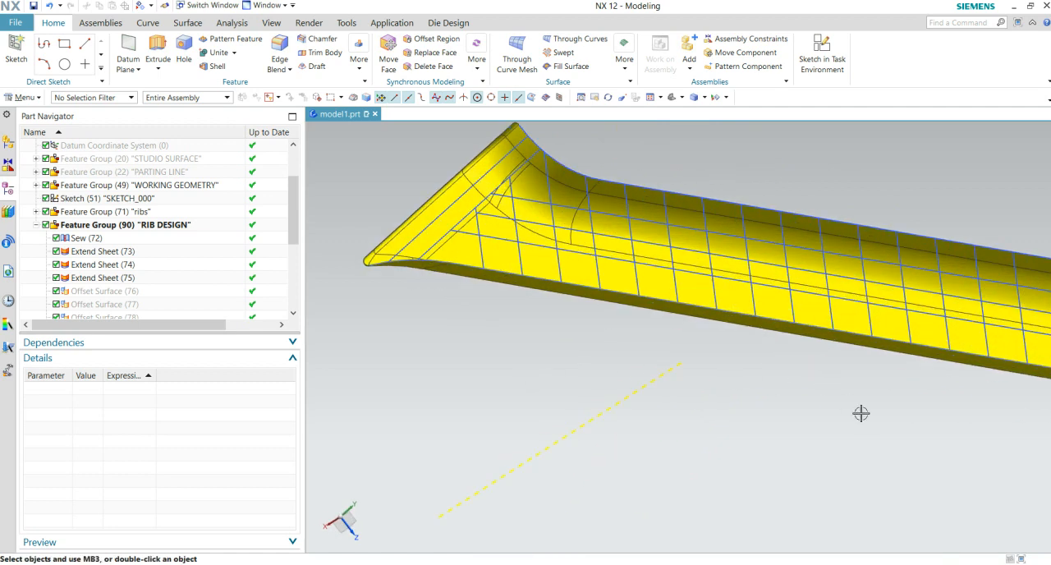
- Examine the rib grid lines laid out on the part's inner surface, especially around its straight end
middle_drag(825, 398, 731, 365)
scroll(743, 362, up, 3)
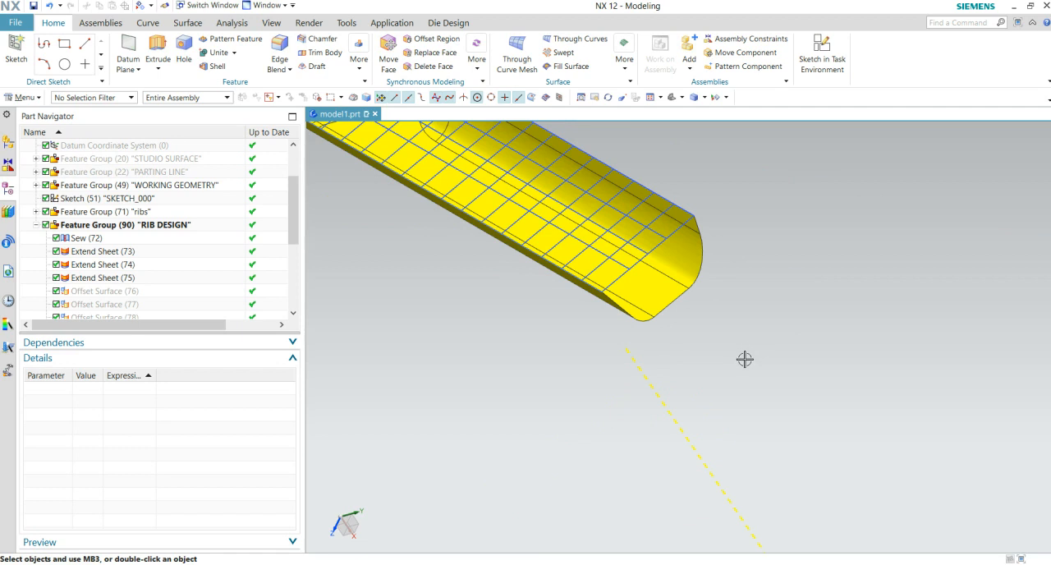
scroll(744, 359, up, 3)
scroll(747, 353, up, 1)
scroll(748, 353, up, 1)
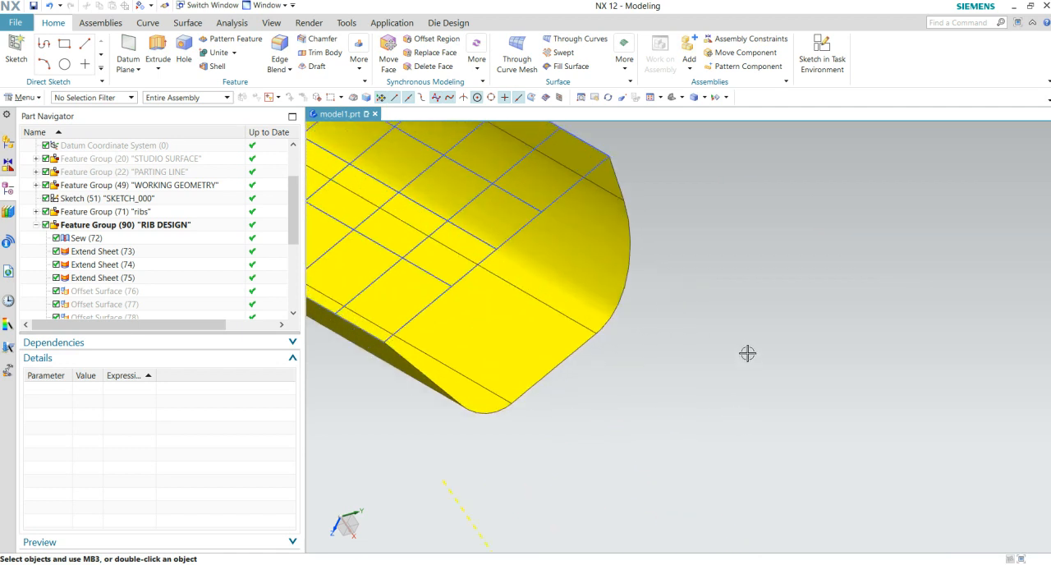
scroll(748, 353, down, 4)
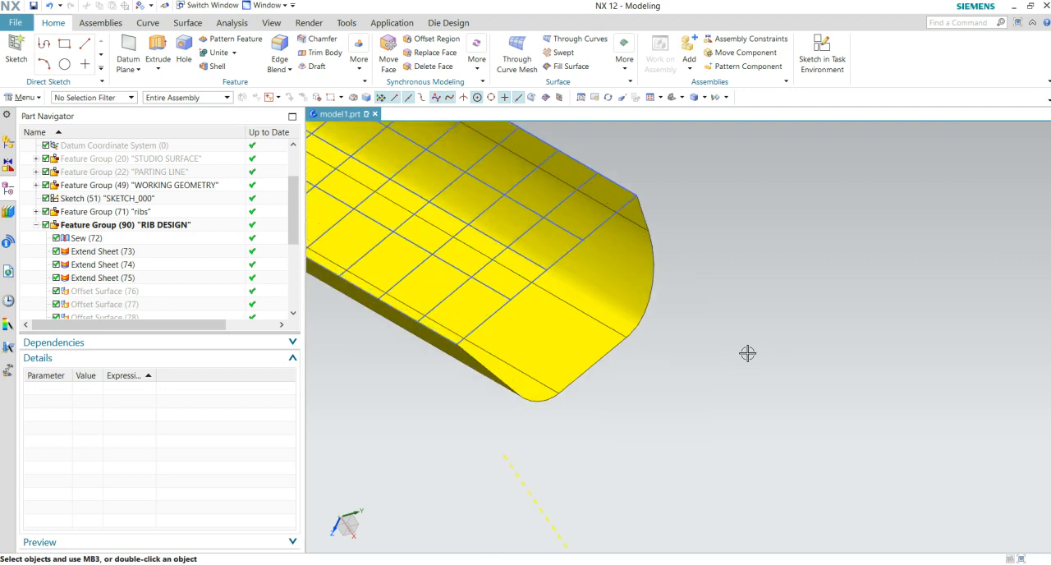
scroll(748, 353, down, 2)
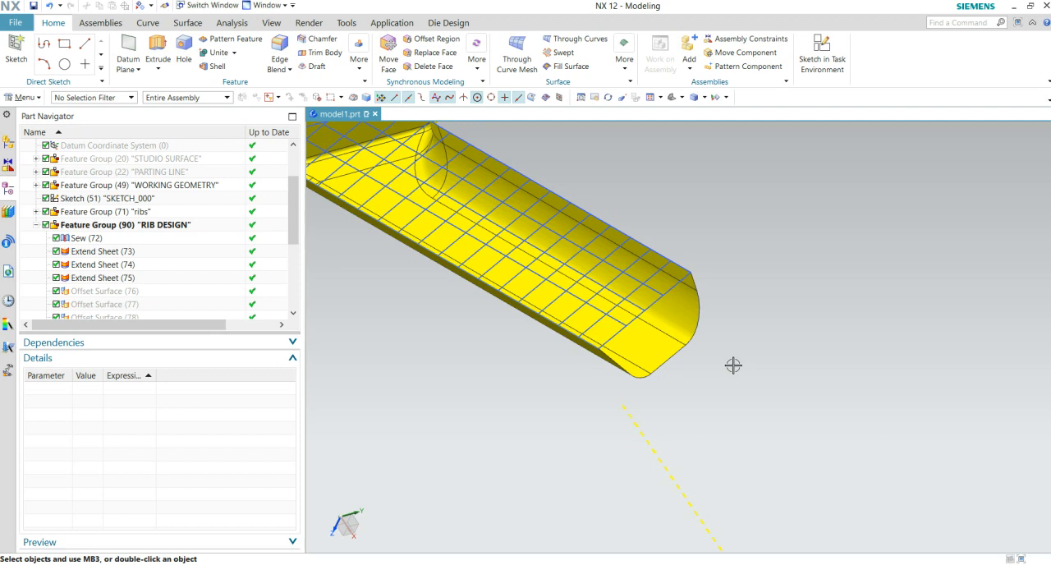
- Examine how the rib grid lines end at the solid's open straight end
scroll(704, 342, up, 2)
scroll(711, 343, down, 3)
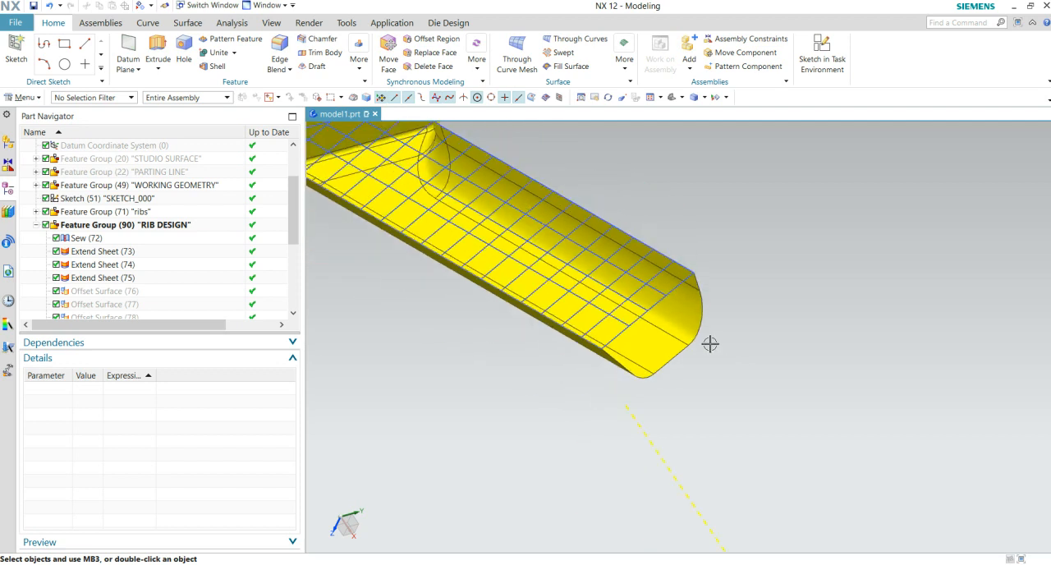
scroll(711, 347, up, 5)
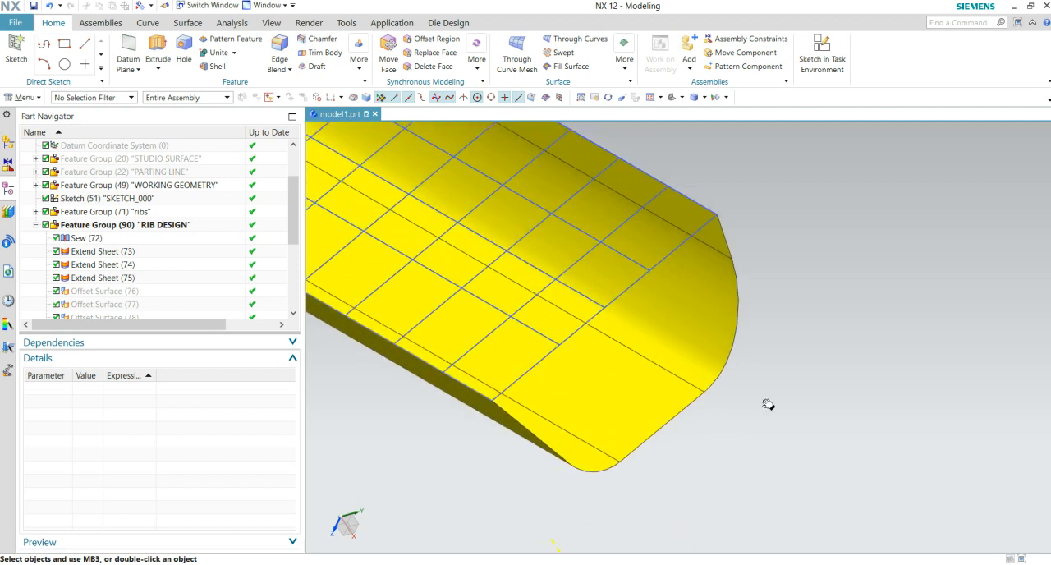
scroll(750, 385, down, 3)
scroll(751, 385, up, 2)
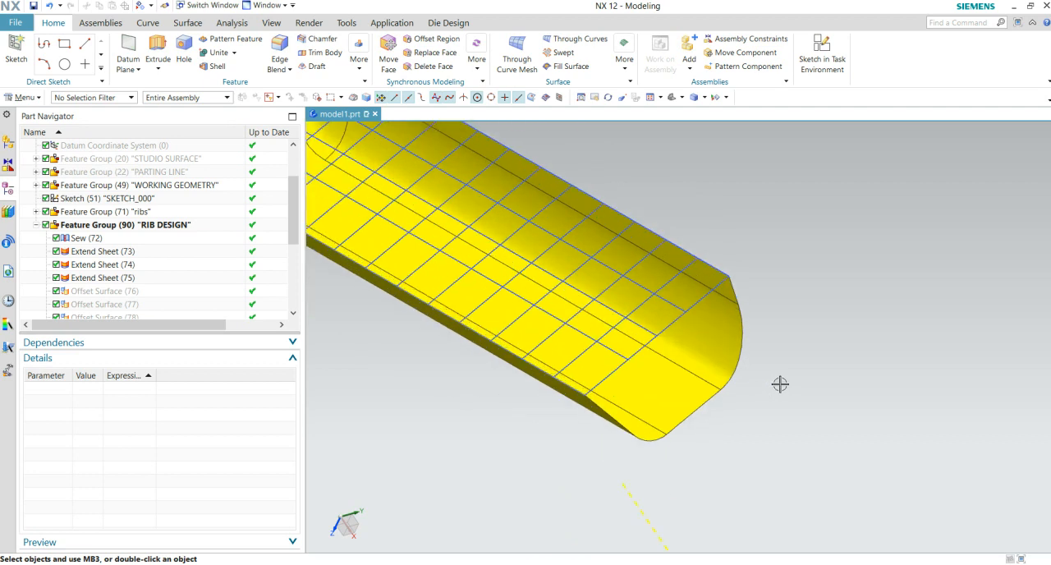
scroll(780, 383, down, 2)
mouse_move(761, 415)
middle_down()
mouse_move(756, 406)
mouse_move(772, 415)
middle_up()
scroll(664, 329, up, 3)
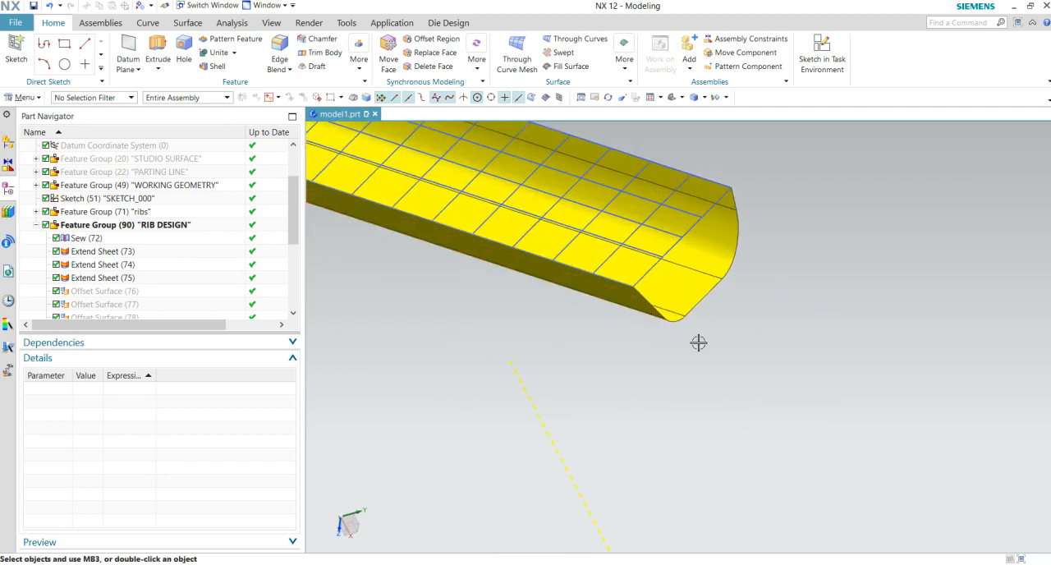
- Open the rib grid sketch SKETCH_000, inspect its evenly spaced lines and dimensions along the part, and finish the sketch
scroll(681, 253, down, 4)
middle_drag(529, 254, 627, 268)
mouse_move(736, 260)
middle_down()
mouse_move(737, 241)
mouse_move(723, 249)
mouse_move(754, 263)
middle_up()
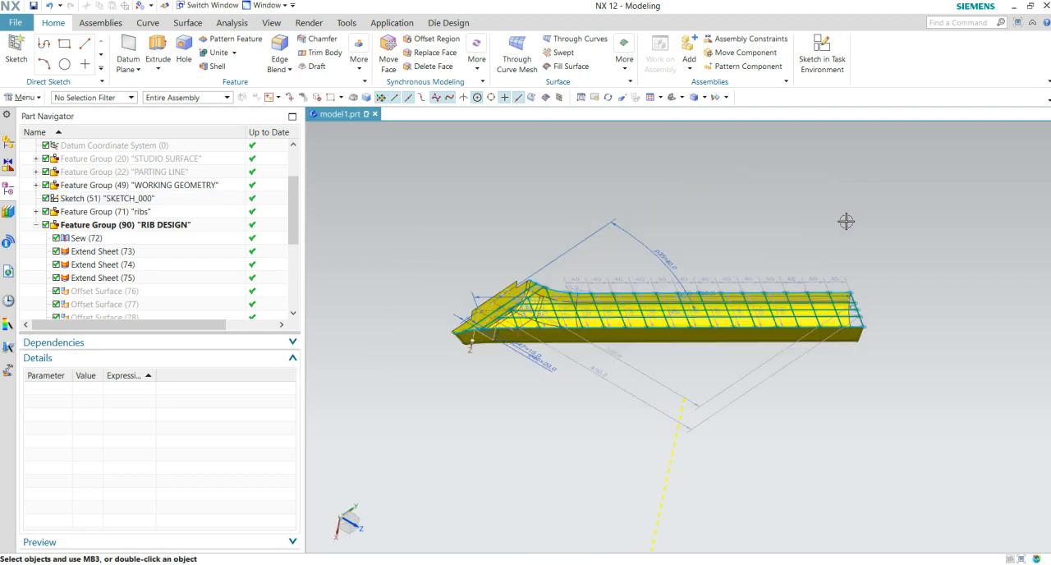
scroll(798, 291, up, 6)
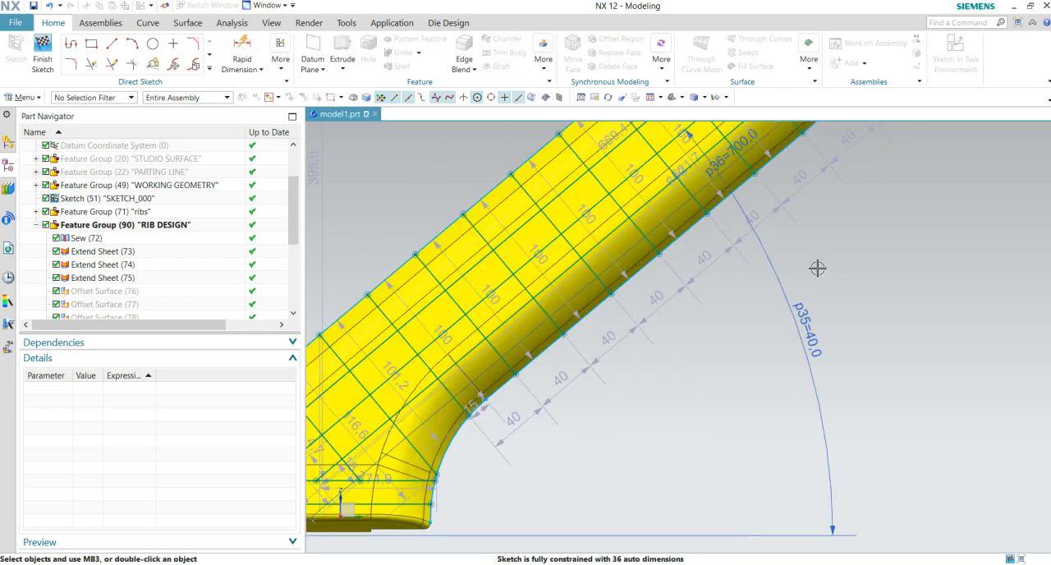
shift+middle_drag(817, 268, 600, 499)
mouse_move(844, 256)
middle_down()
mouse_move(744, 347)
mouse_move(746, 359)
mouse_move(693, 342)
mouse_move(704, 322)
mouse_move(683, 343)
mouse_move(701, 347)
mouse_move(806, 286)
middle_up()
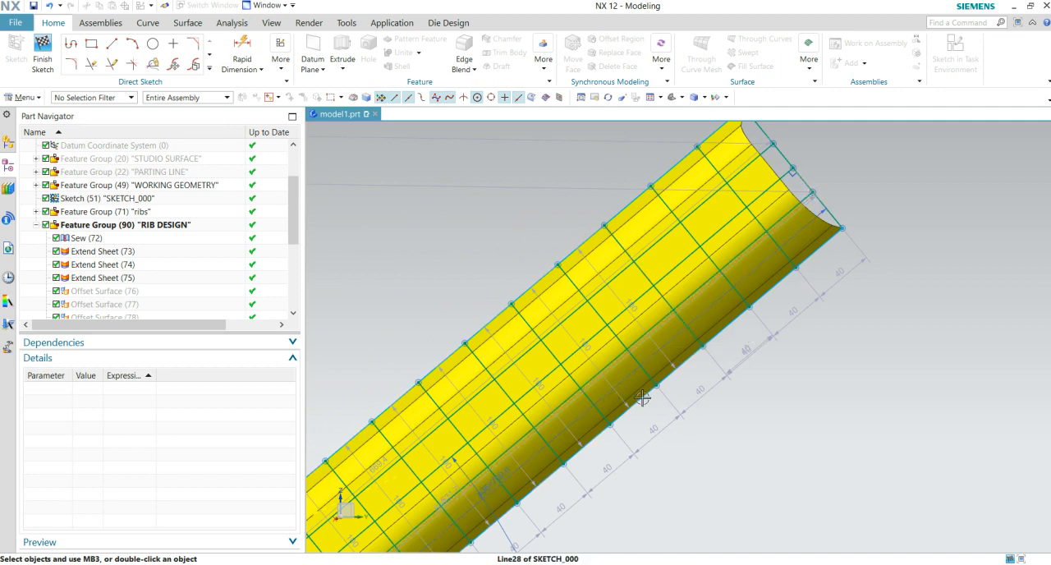
middle_drag(643, 398, 653, 398)
mouse_move(598, 417)
middle_down()
mouse_move(624, 401)
mouse_move(590, 416)
middle_up()
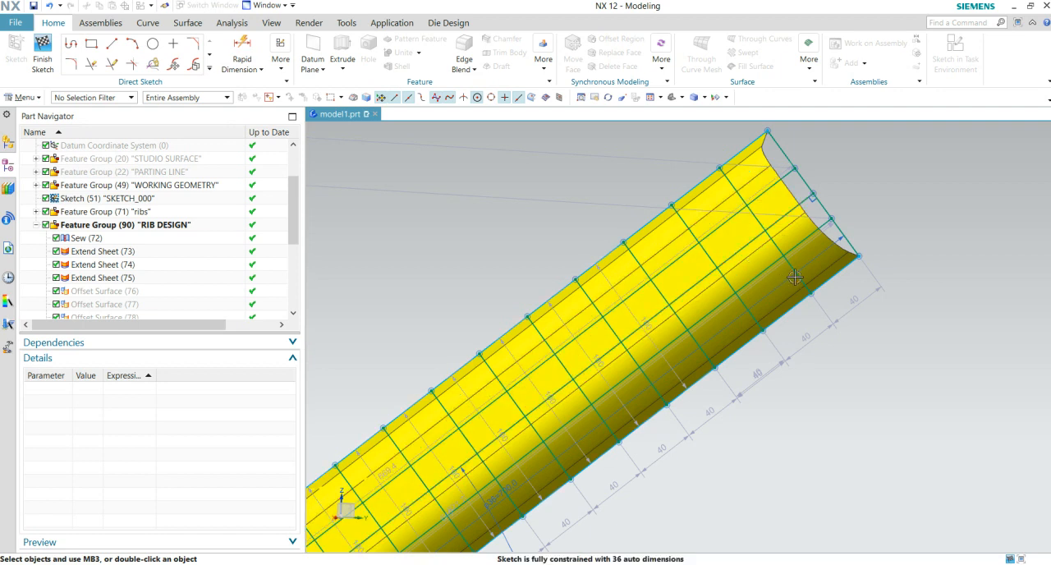
scroll(799, 291, down, 6)
scroll(648, 399, up, 4)
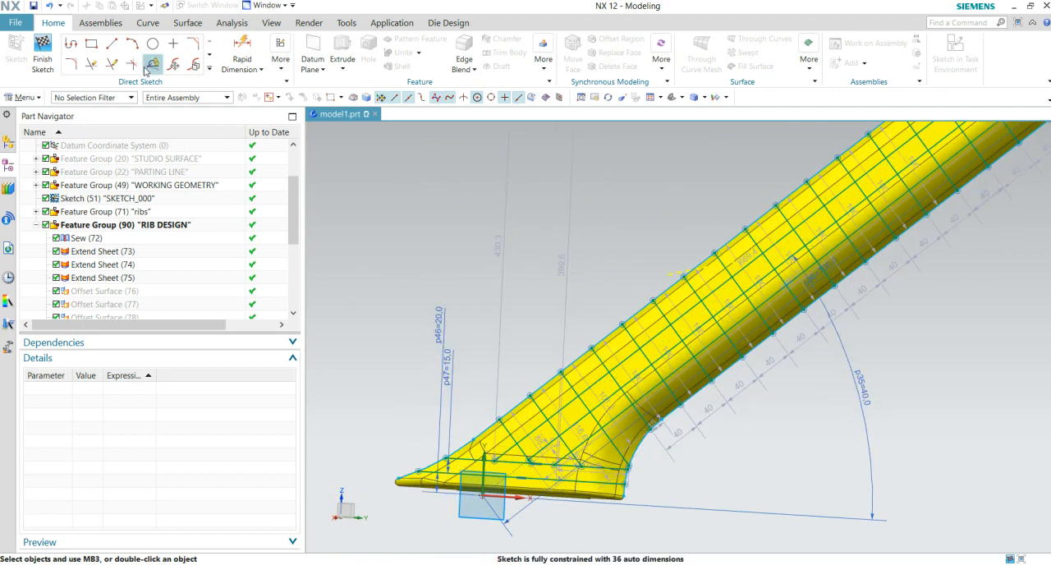
click(34, 67)
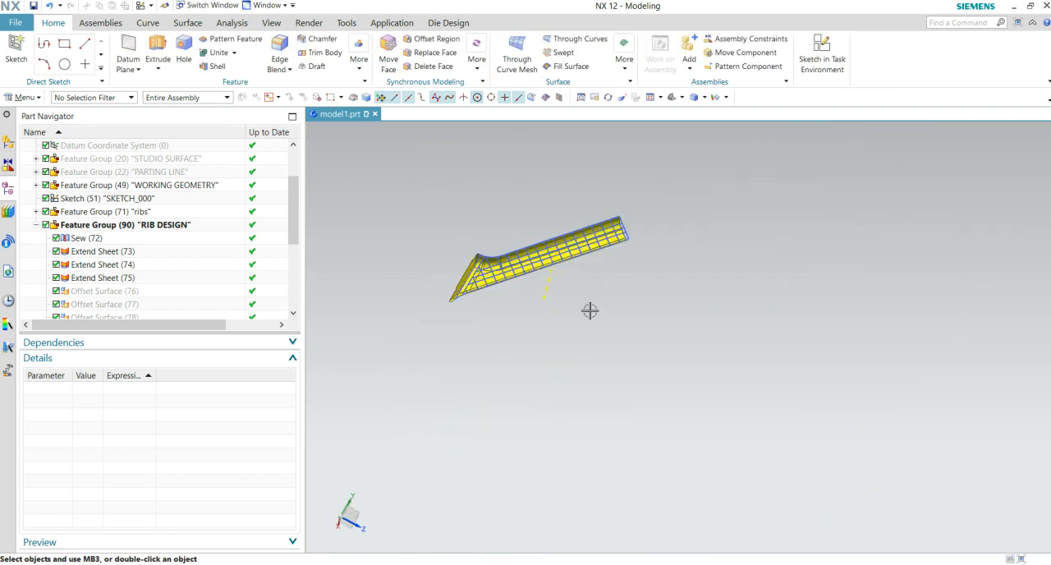
- Examine the solid's side walls and angled corner at the flared end, highlighting the small corner face
middle_drag(660, 331, 676, 300)
scroll(674, 288, up, 5)
shift+middle_drag(465, 227, 781, 375)
scroll(686, 348, up, 3)
middle_drag(655, 287, 560, 371)
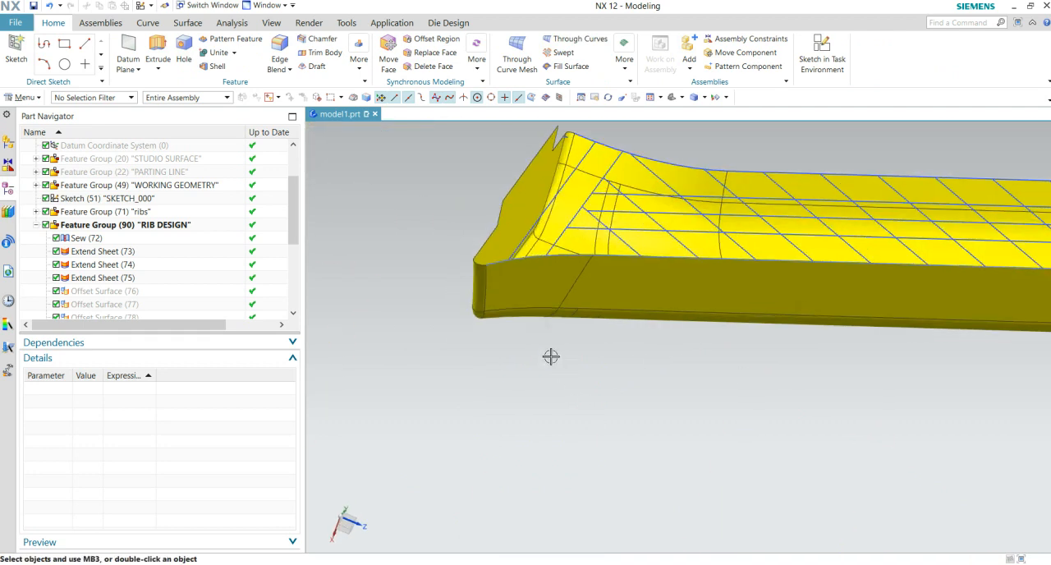
click(569, 279)
scroll(739, 297, down, 5)
middle_drag(913, 312, 414, 286)
scroll(649, 306, up, 5)
scroll(414, 286, up, 3)
scroll(190, 200, down, 1)
middle_drag(439, 323, 725, 298)
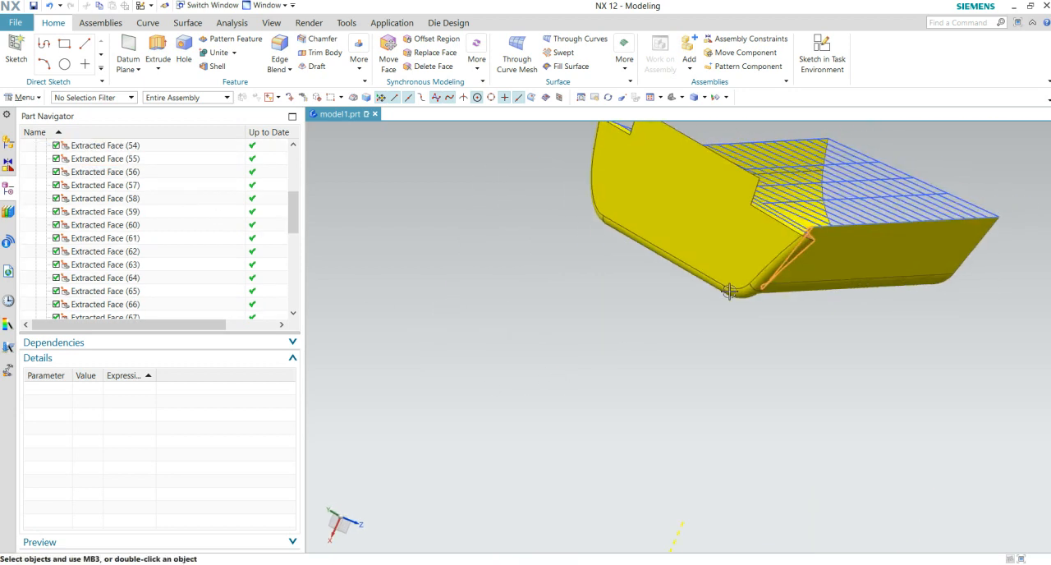
middle_drag(734, 263, 729, 306)
- Try to close the open straight end with a Fill Surface bounded by connected end edges and the sketch outline
middle_drag(764, 400, 687, 469)
scroll(845, 330, up, 2)
scroll(845, 330, down, 3)
shift+middle_drag(831, 337, 772, 376)
scroll(875, 319, up, 1)
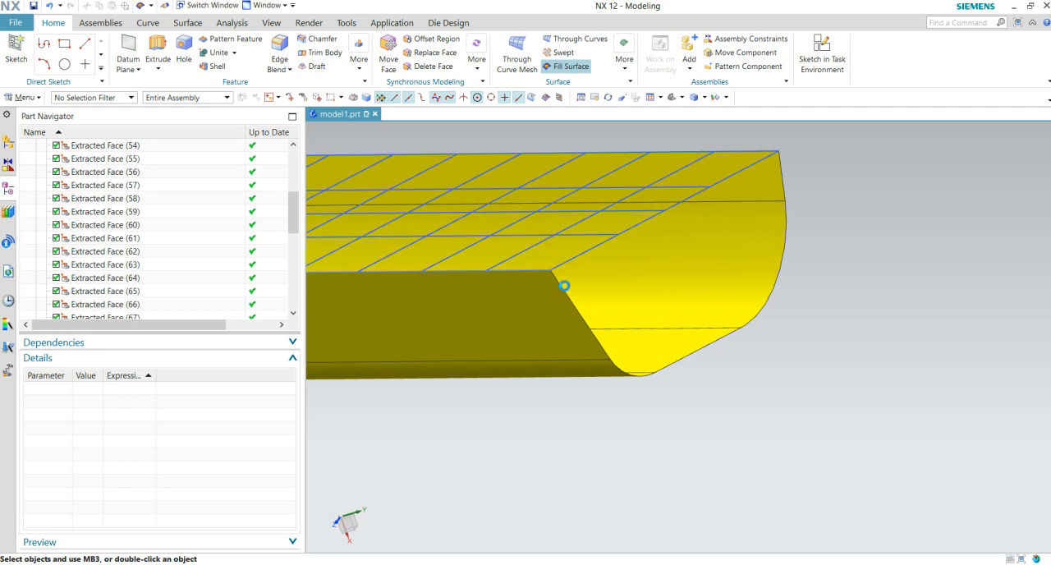
click(565, 291)
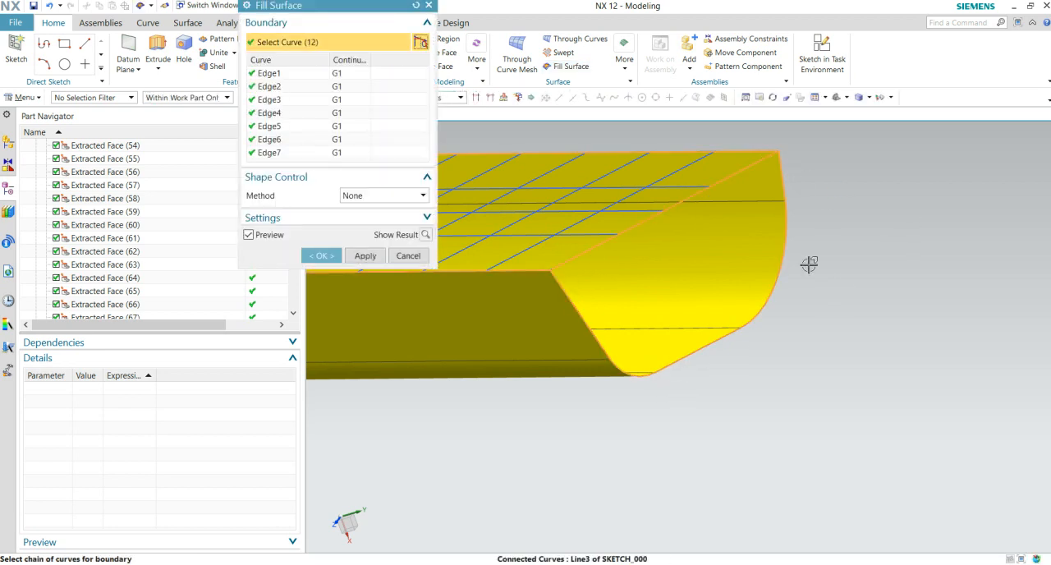
click(365, 255)
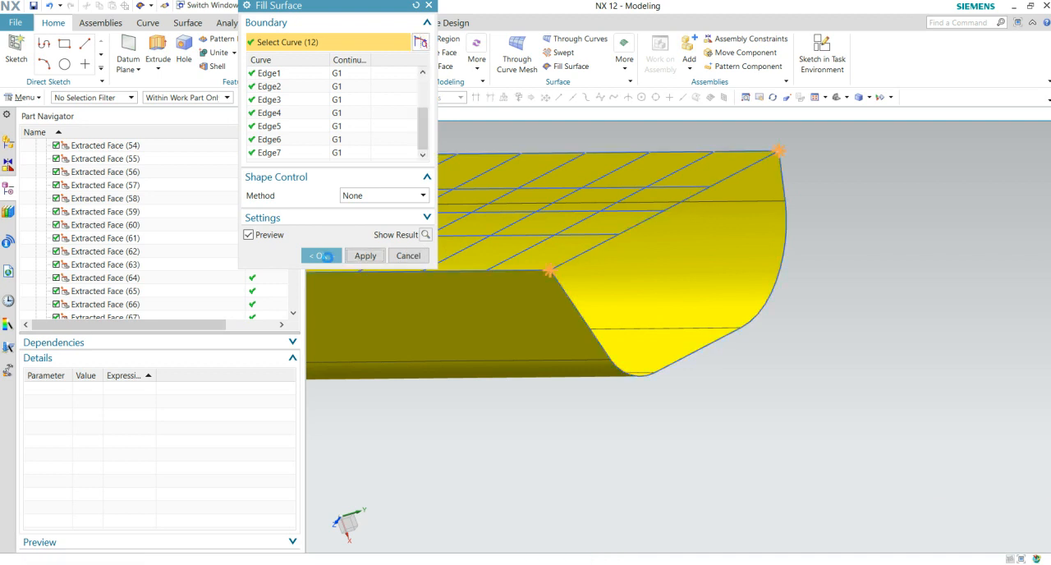
click(322, 256)
click(526, 304)
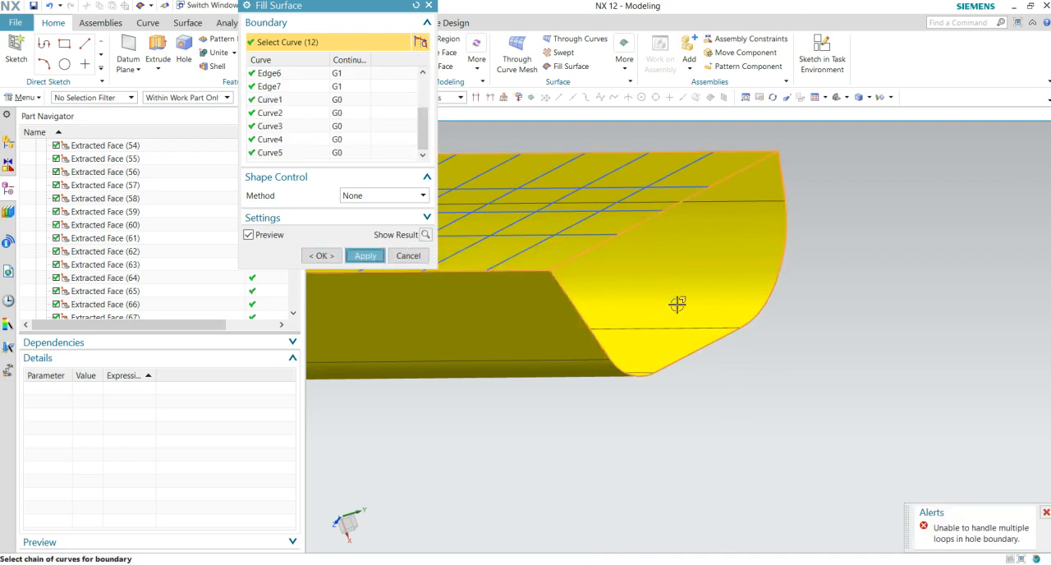
key(Escape)
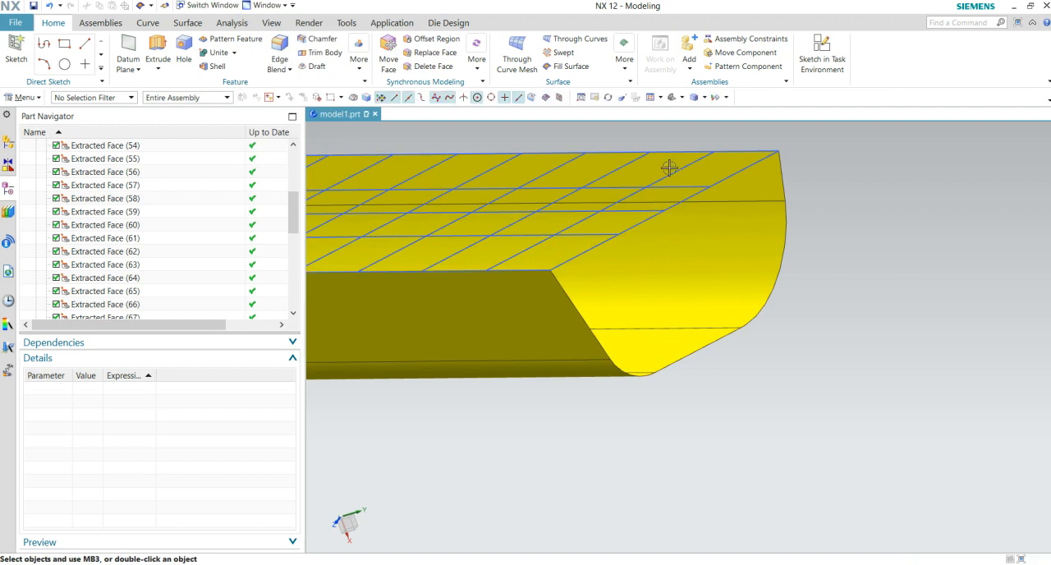
click(571, 67)
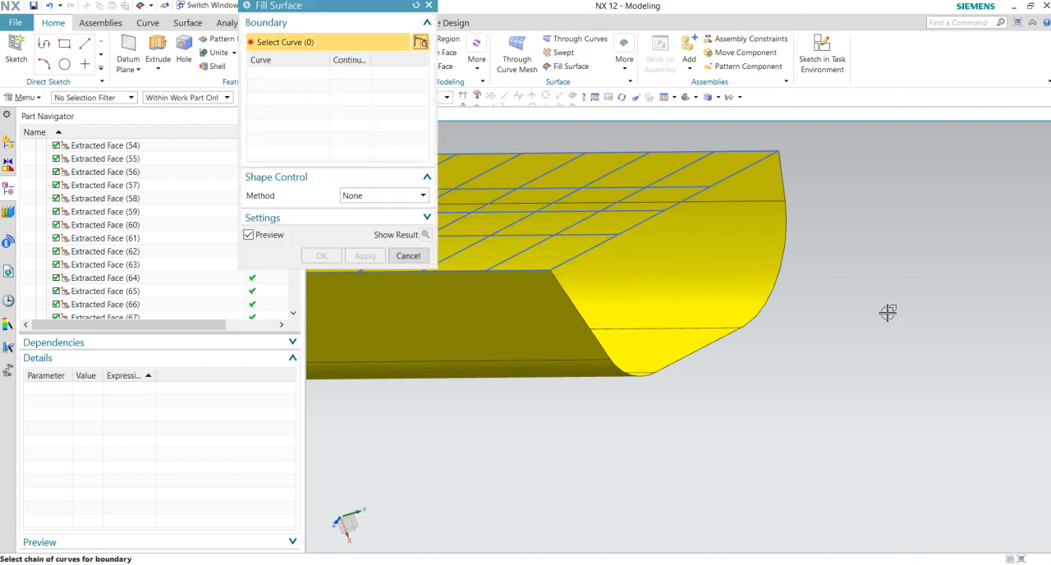
click(751, 169)
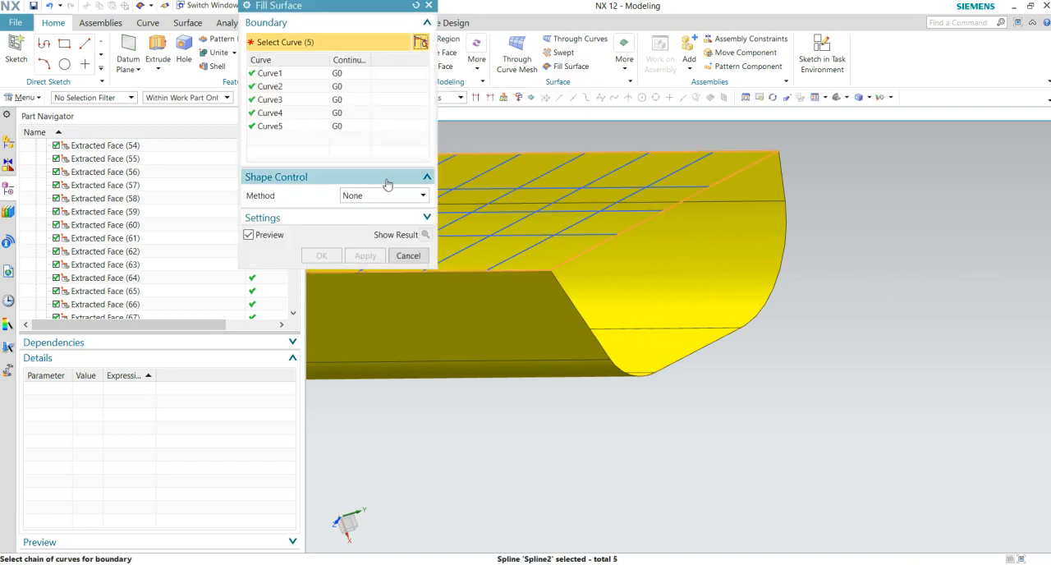
drag(336, 7, 209, 55)
click(409, 101)
click(416, 122)
click(436, 99)
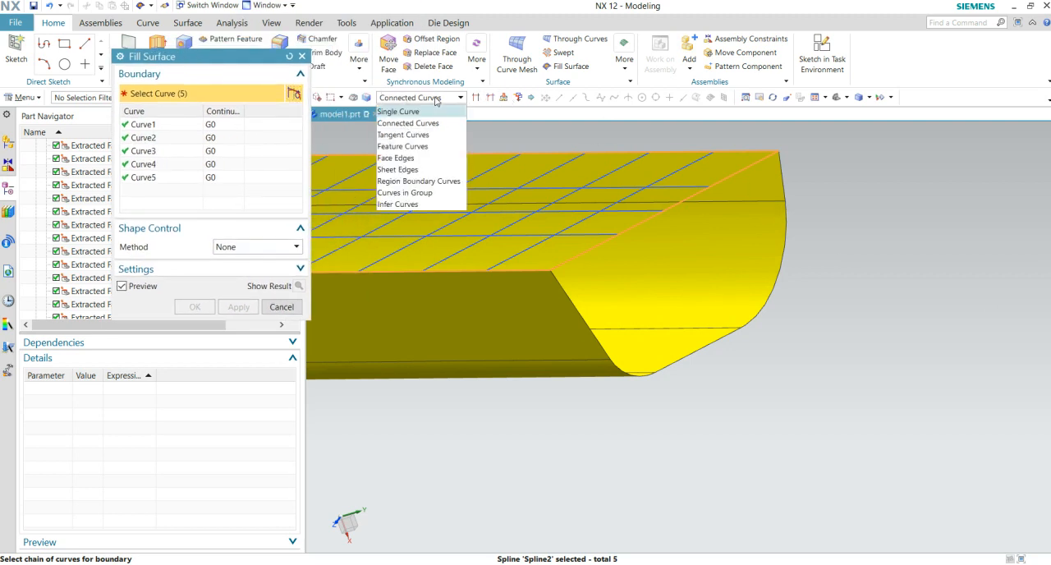
click(411, 112)
key(Escape)
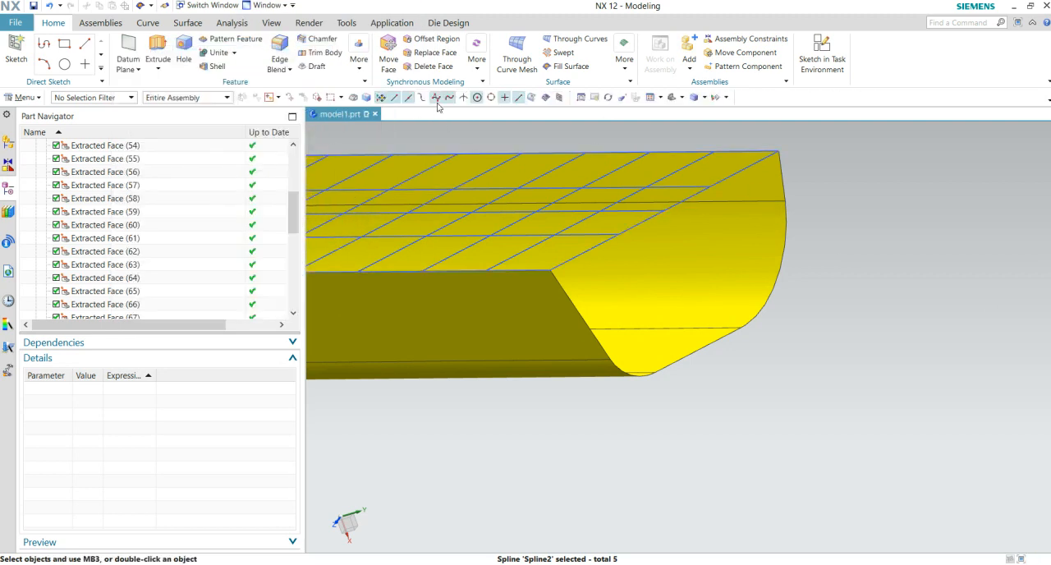
- Try to fill the open straight end using single boundary curves: the sketch's end line and the five end edges
click(558, 68)
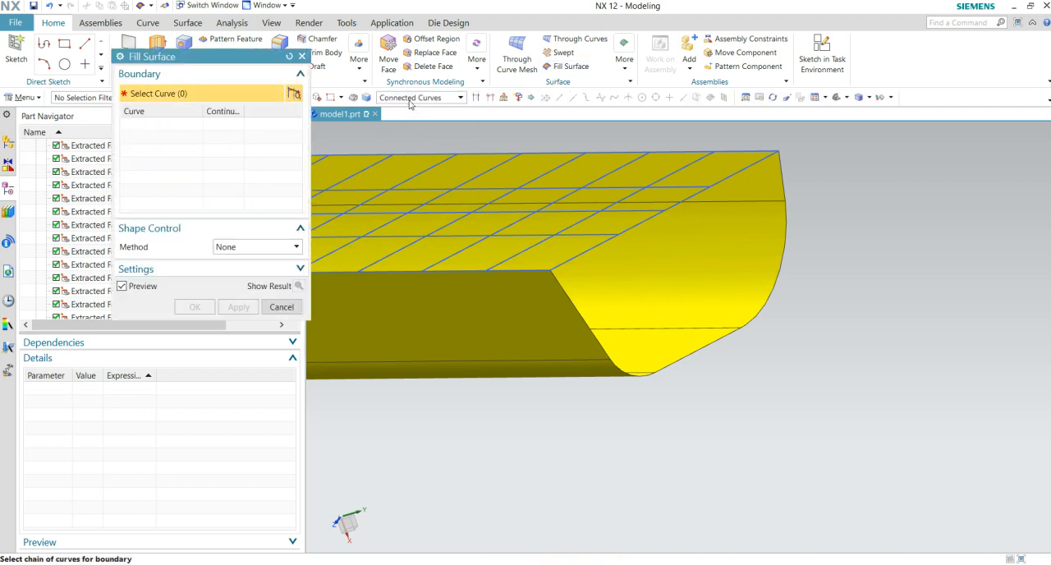
click(410, 98)
click(400, 112)
click(647, 223)
click(664, 369)
scroll(655, 386, down, 3)
click(709, 314)
scroll(851, 313, up, 2)
shift+middle_drag(838, 326, 599, 461)
click(688, 251)
shift+middle_drag(713, 172, 695, 324)
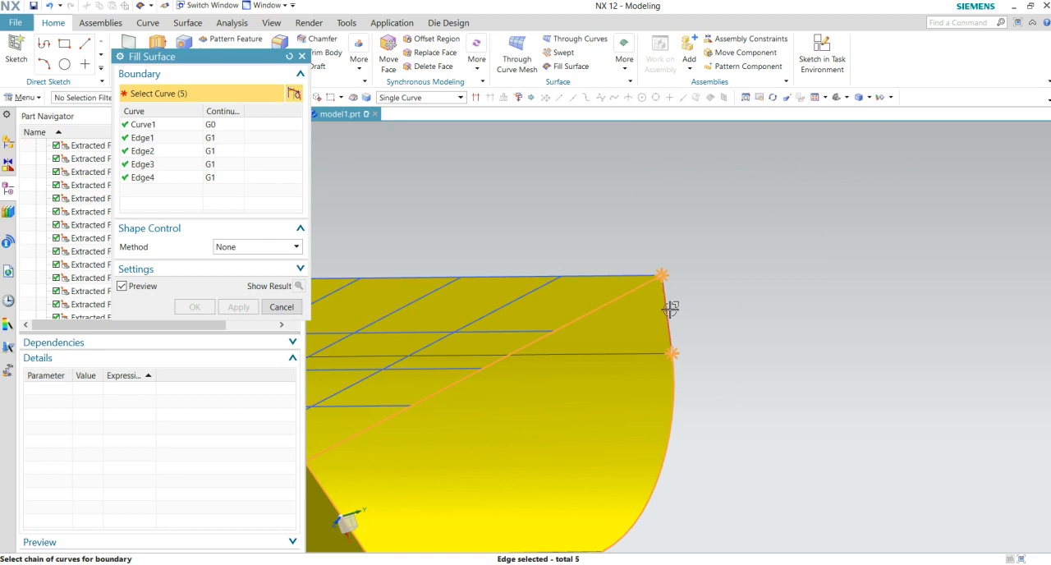
click(672, 309)
middle_drag(850, 271, 826, 298)
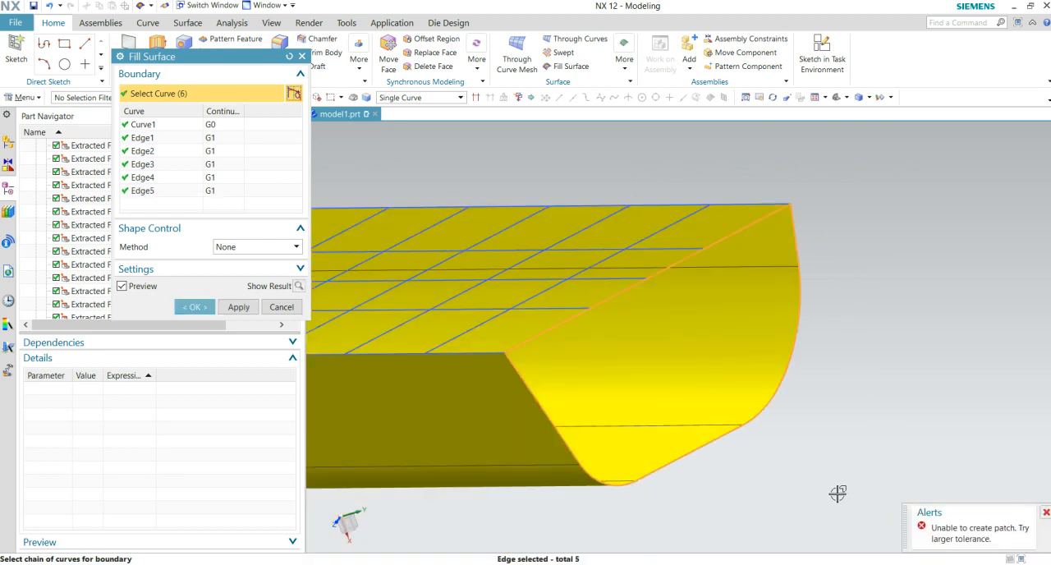
- Try the Fullness shape control method for the fill surface, and cancel the command
click(243, 248)
click(230, 273)
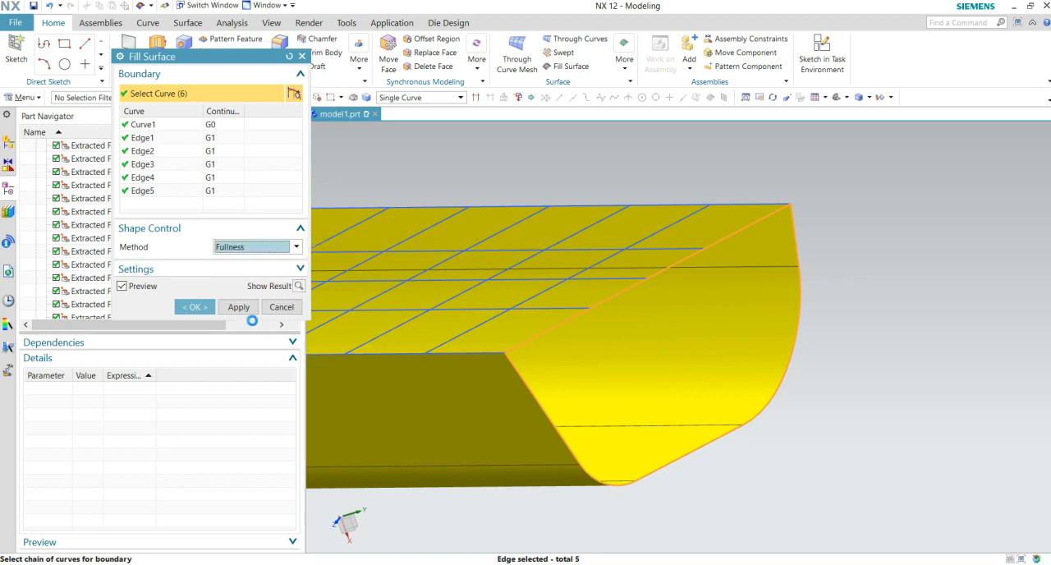
key(Escape)
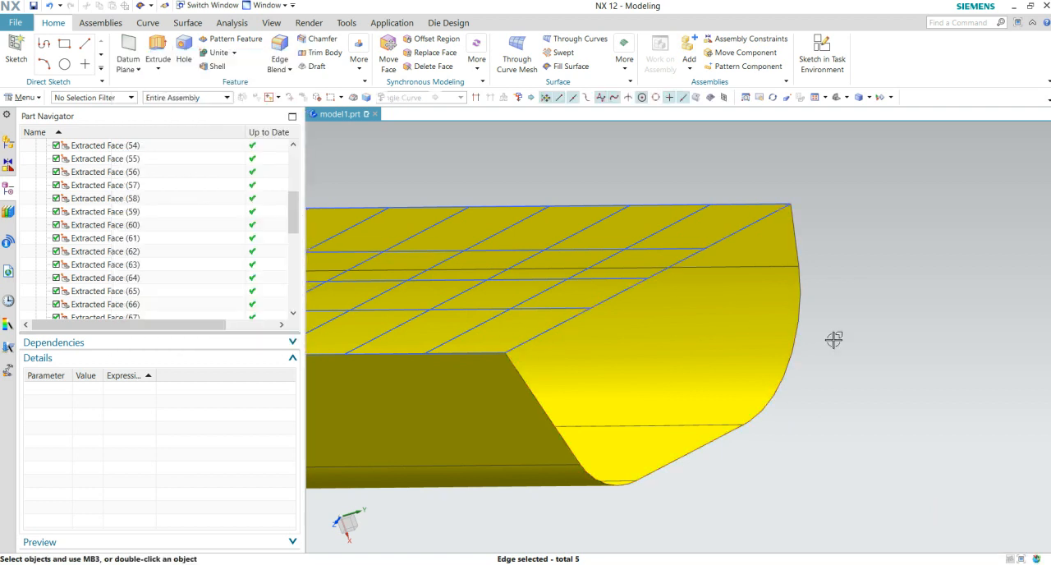
- Examine the whole part and its open straight end, including the sketch line that spans the opening
scroll(839, 355, down, 7)
middle_drag(720, 470, 760, 453)
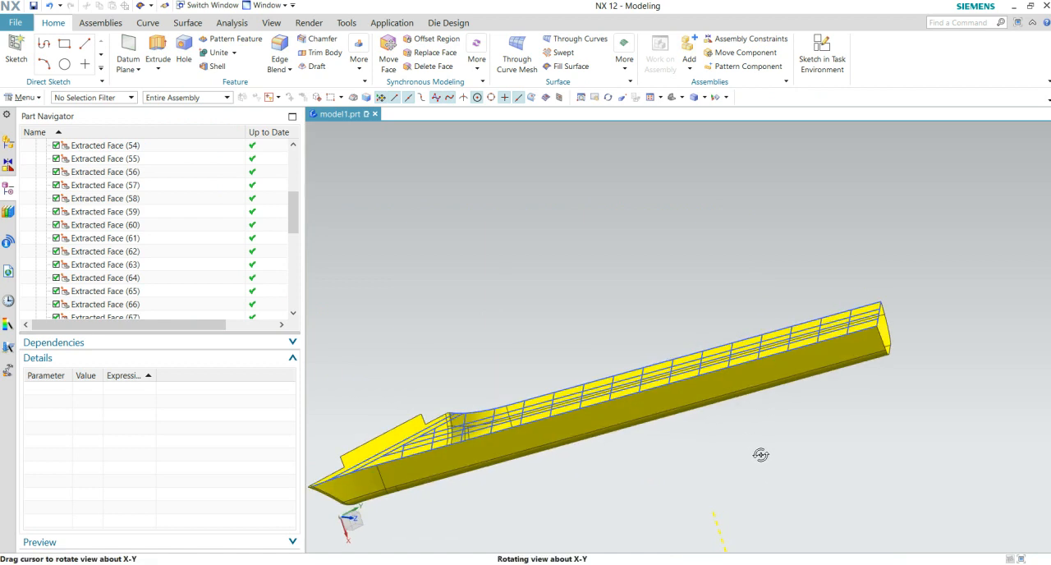
scroll(702, 389, up, 5)
middle_drag(696, 395, 669, 434)
scroll(690, 386, down, 4)
scroll(673, 423, up, 3)
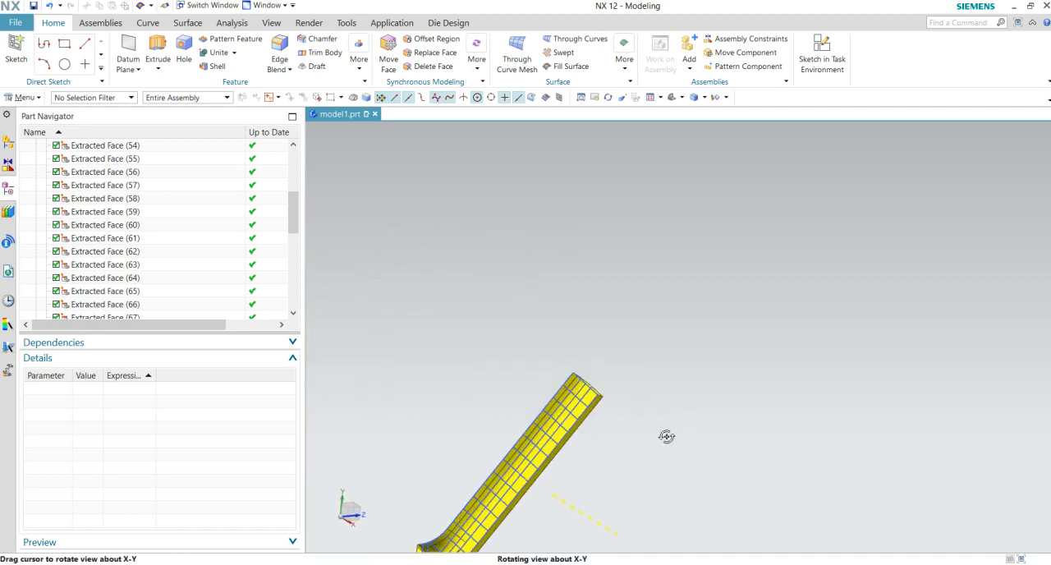
scroll(668, 434, up, 4)
shift+middle_drag(593, 409, 717, 424)
scroll(717, 424, up, 3)
shift+middle_drag(669, 395, 760, 471)
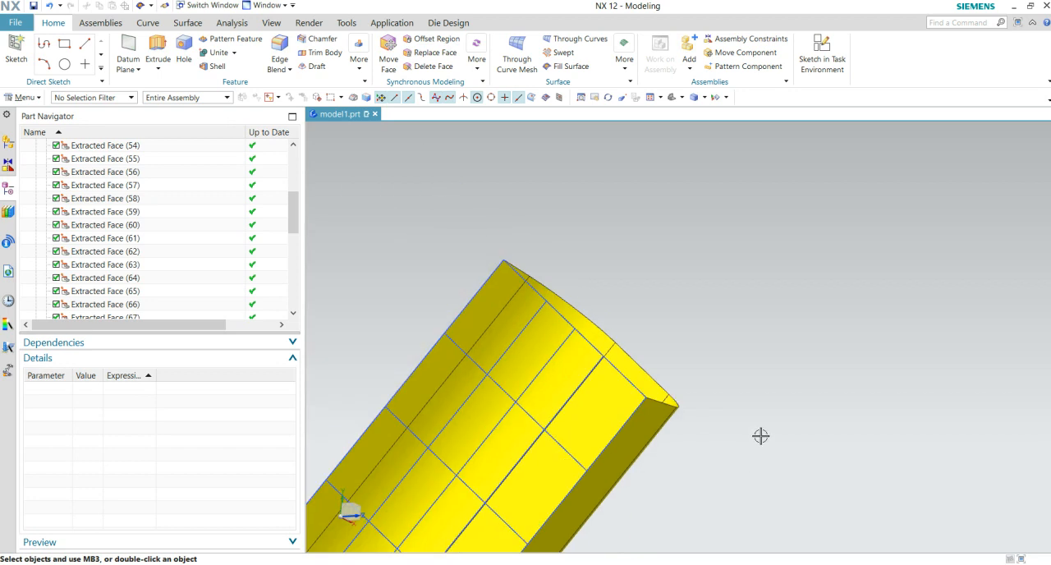
- Start a Vector-type Law Extension from the sketch line spanning the part's open straight end
click(188, 22)
click(116, 67)
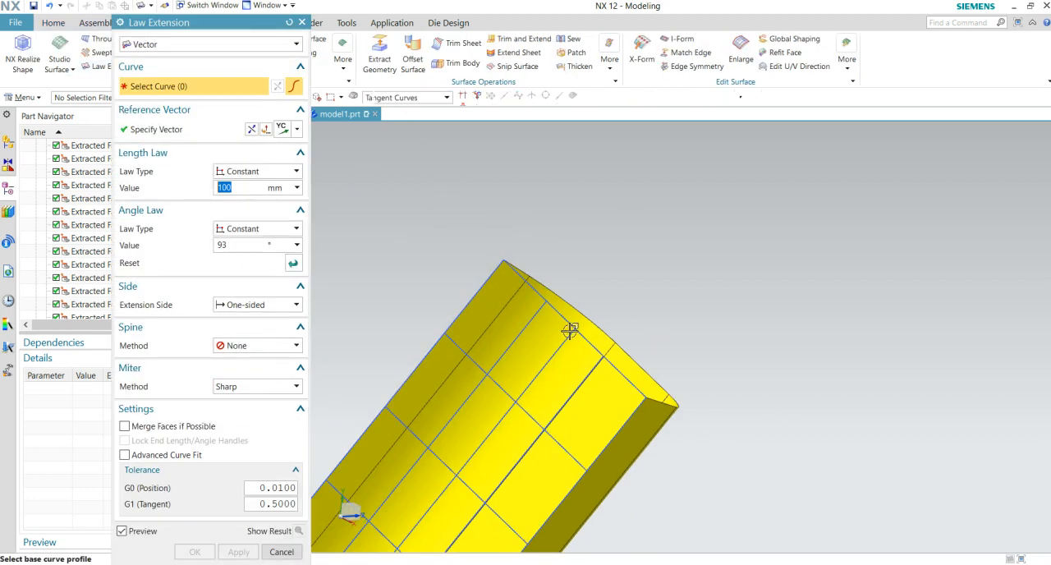
click(560, 313)
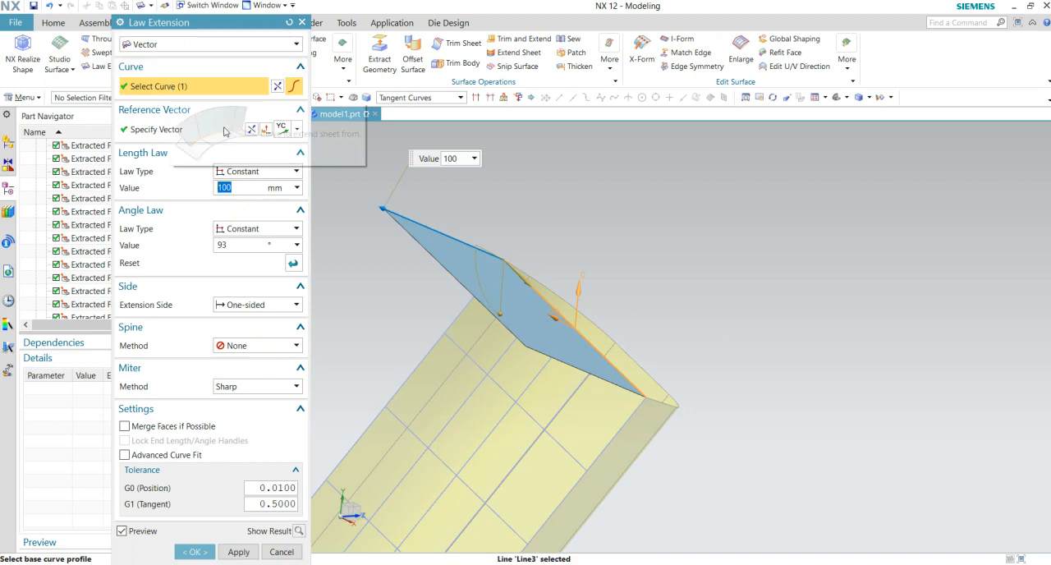
- Reverse the Law Extension's YC reference vector so the sheet extends across the part's open end
click(189, 131)
middle_drag(636, 309, 640, 521)
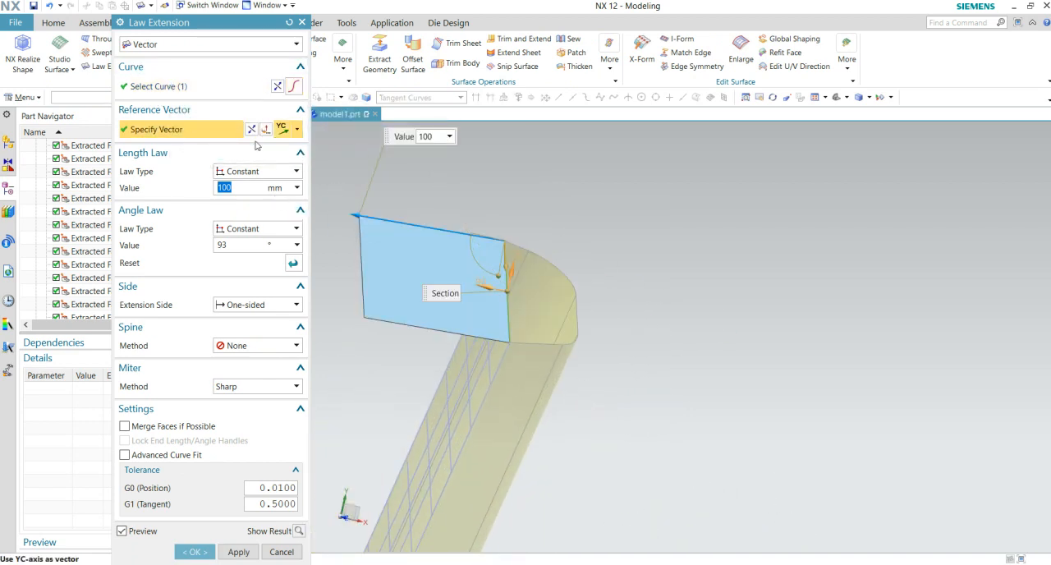
click(252, 129)
middle_drag(560, 307, 589, 276)
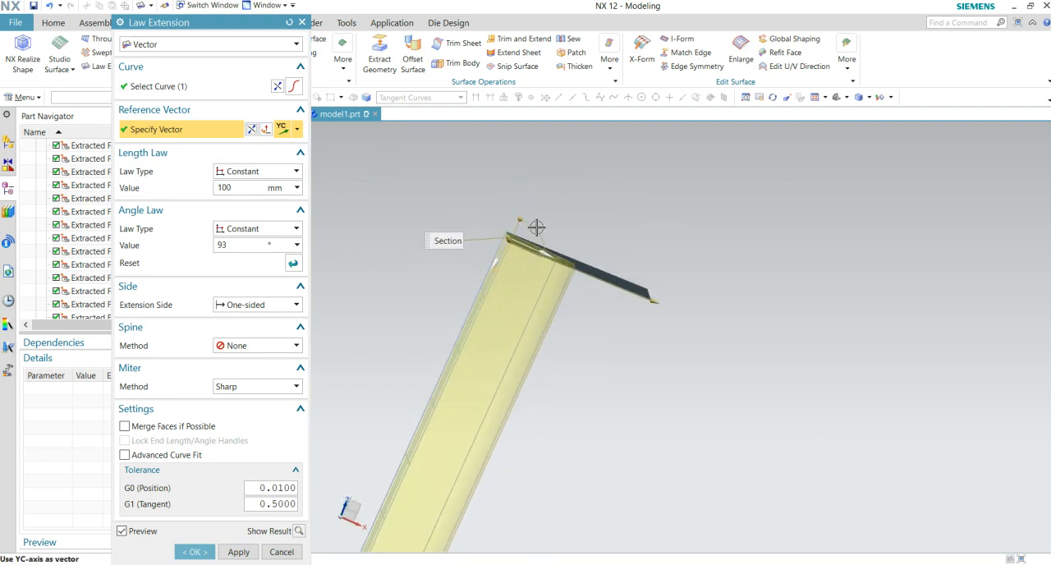
middle_drag(532, 221, 548, 235)
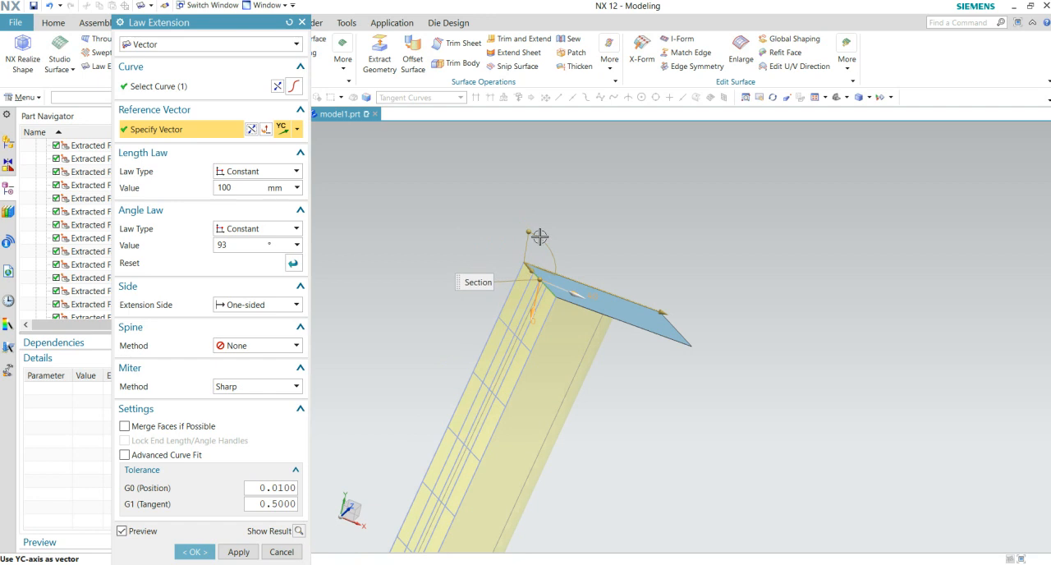
- Set the Law Extension's constant angle to 87° and create the 100 mm one-sided sheet across the open end
click(255, 244)
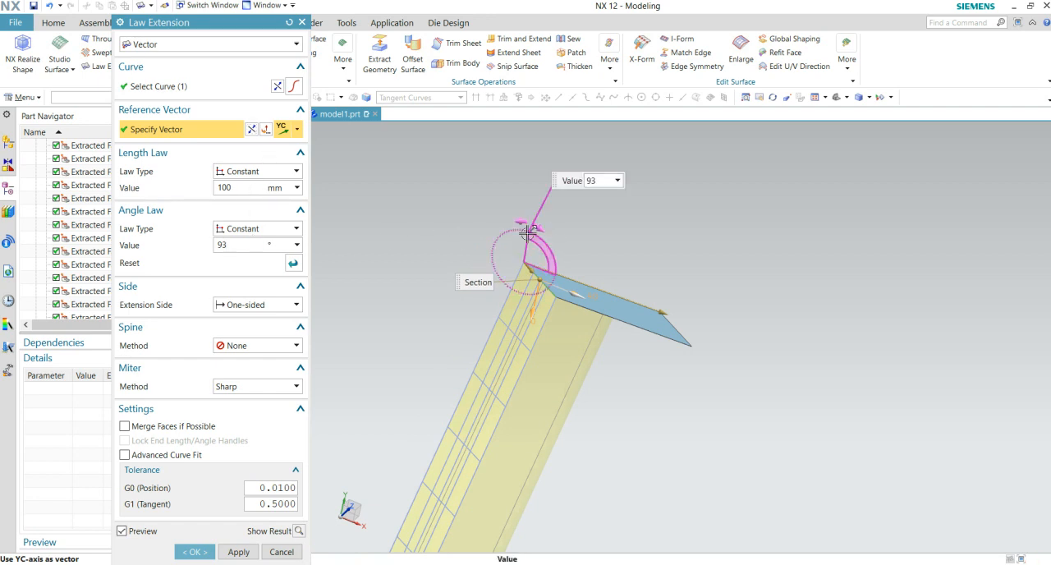
drag(530, 235, 548, 236)
scroll(579, 267, up, 6)
middle_drag(617, 305, 625, 302)
shift+middle_drag(631, 353, 641, 243)
scroll(641, 243, down, 2)
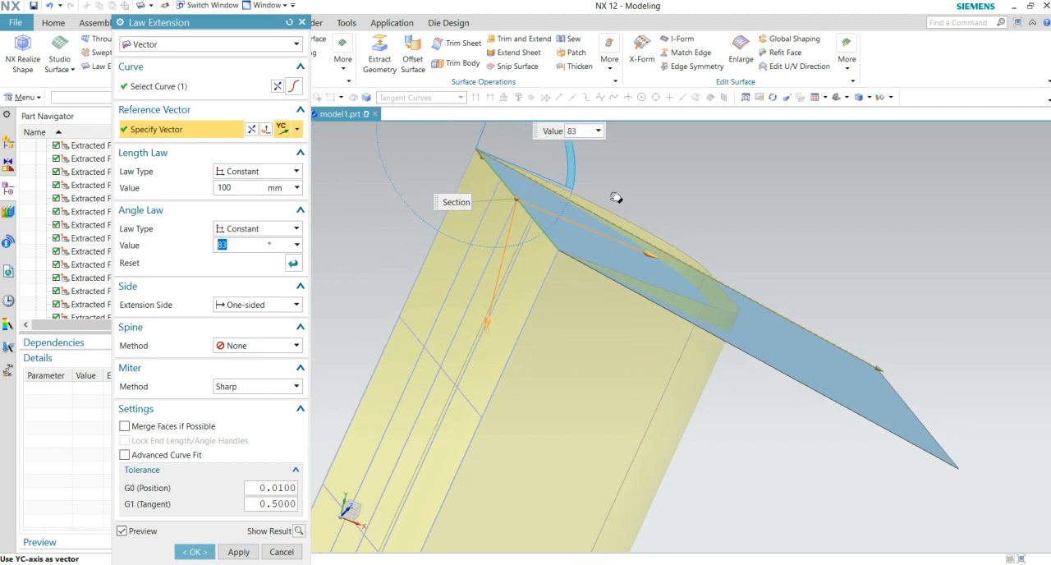
shift+middle_drag(616, 198, 604, 284)
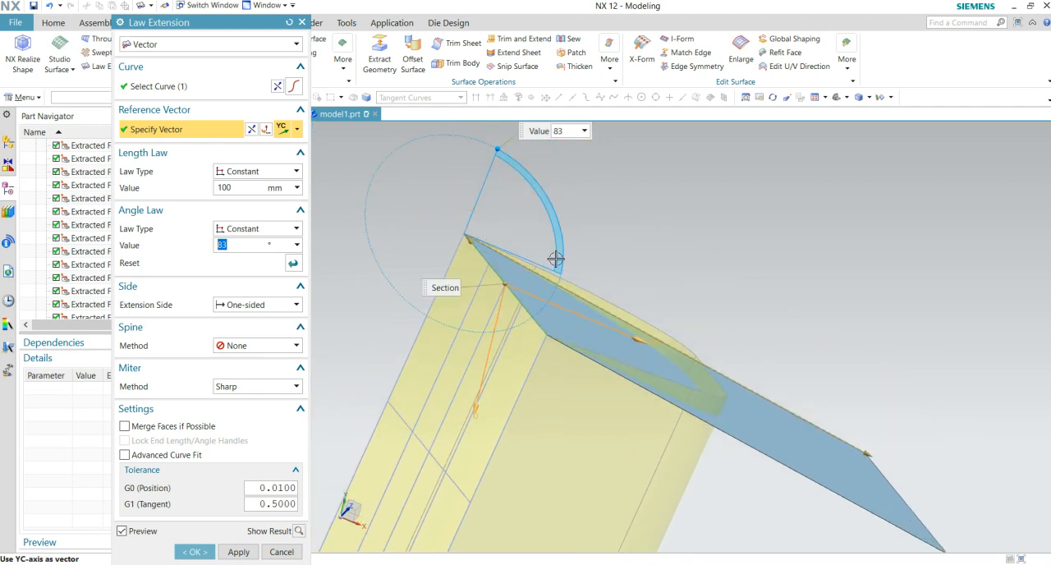
scroll(583, 291, down, 5)
scroll(700, 336, up, 1)
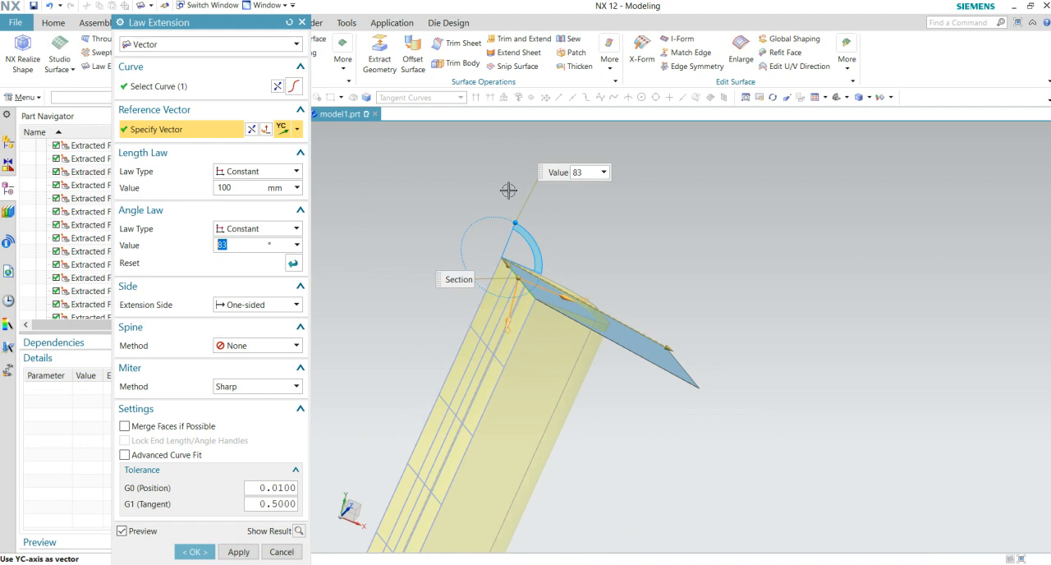
drag(519, 221, 540, 249)
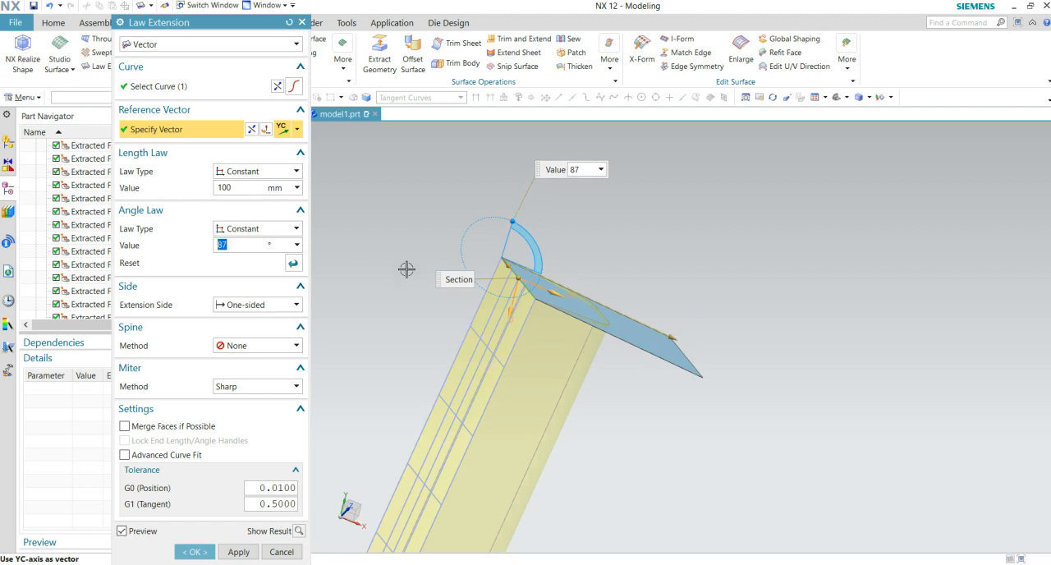
click(194, 552)
- Trim the yellow sewn sheet body with the extension sheet's face as boundary, with the region option set to Keep
middle_drag(629, 434, 609, 454)
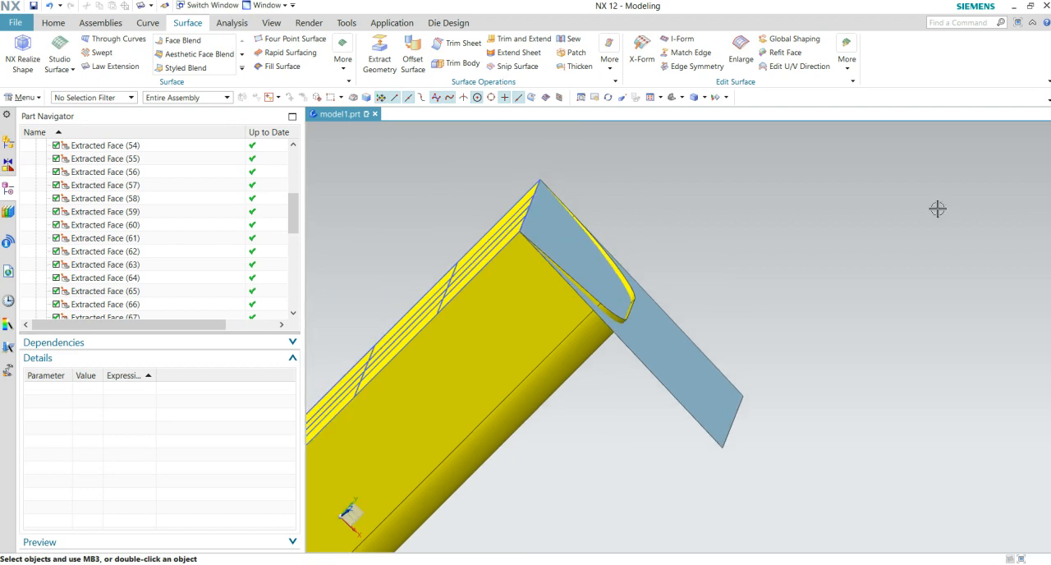
click(457, 43)
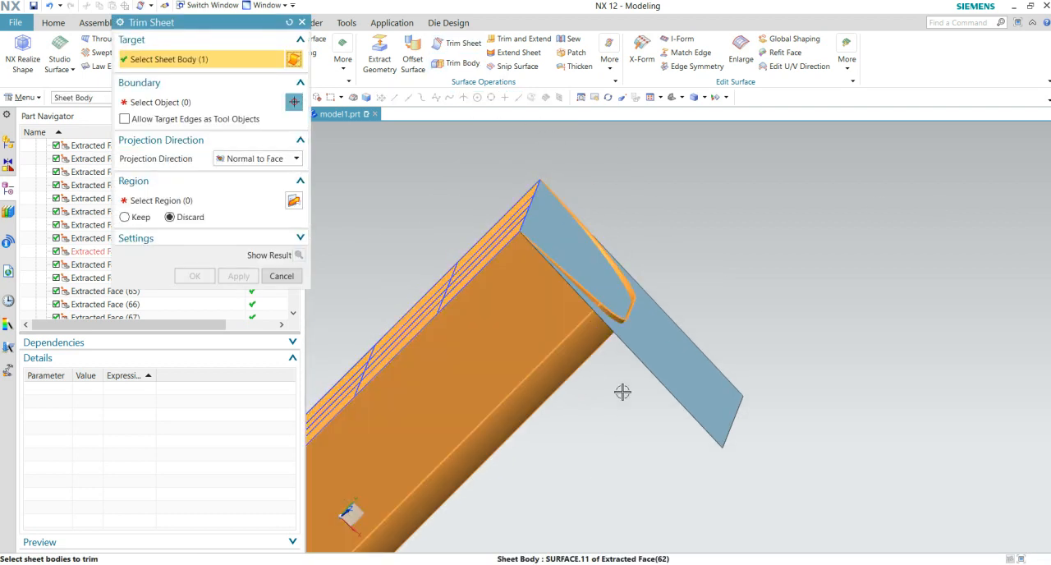
click(585, 363)
click(658, 359)
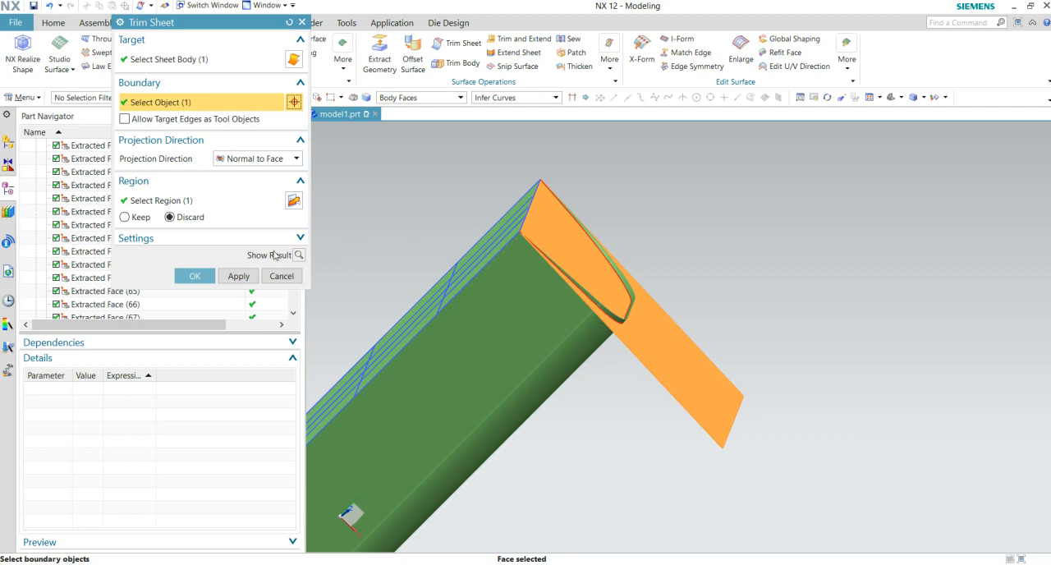
click(137, 219)
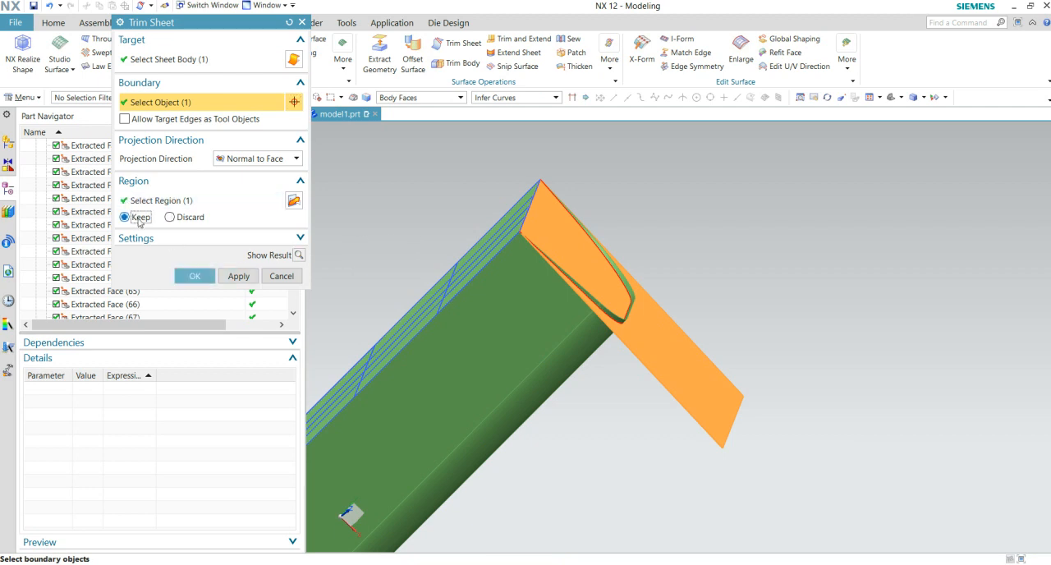
click(195, 276)
- Trim the extension sheet with the yellow body's faces as boundary, with the region option set to Discard
click(436, 46)
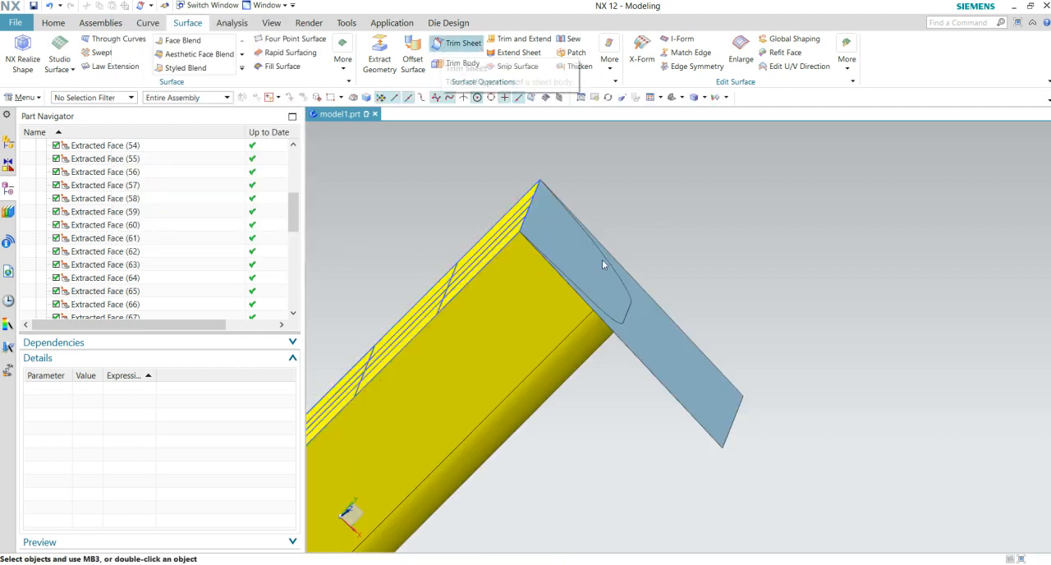
click(652, 324)
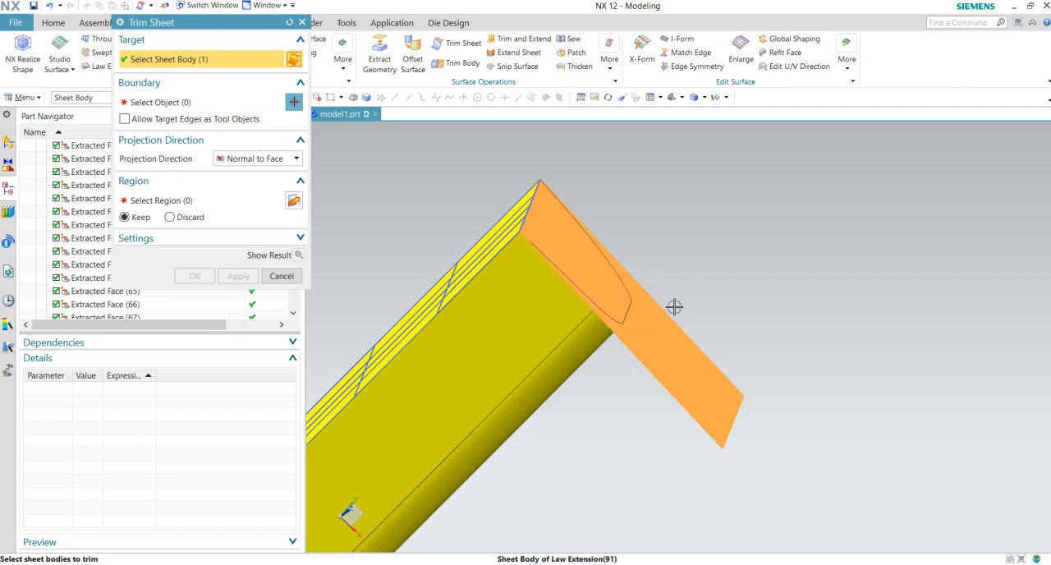
click(494, 337)
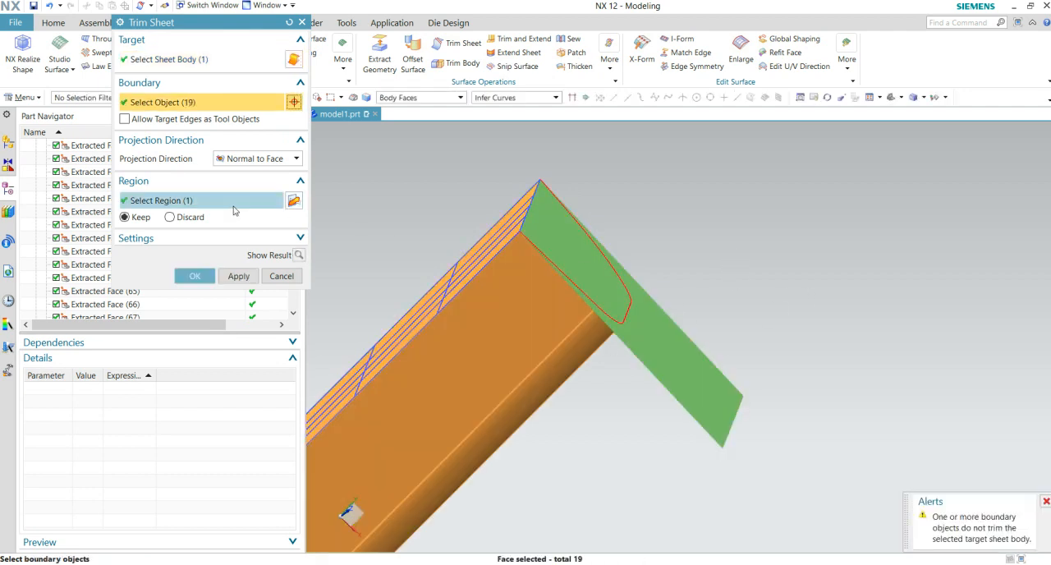
click(170, 217)
click(194, 276)
- Sew the trimmed end sheet to the yellow sheet body with Solid body type and a 0.01 tolerance
middle_drag(641, 245, 693, 336)
scroll(693, 336, up, 4)
middle_drag(616, 363, 463, 462)
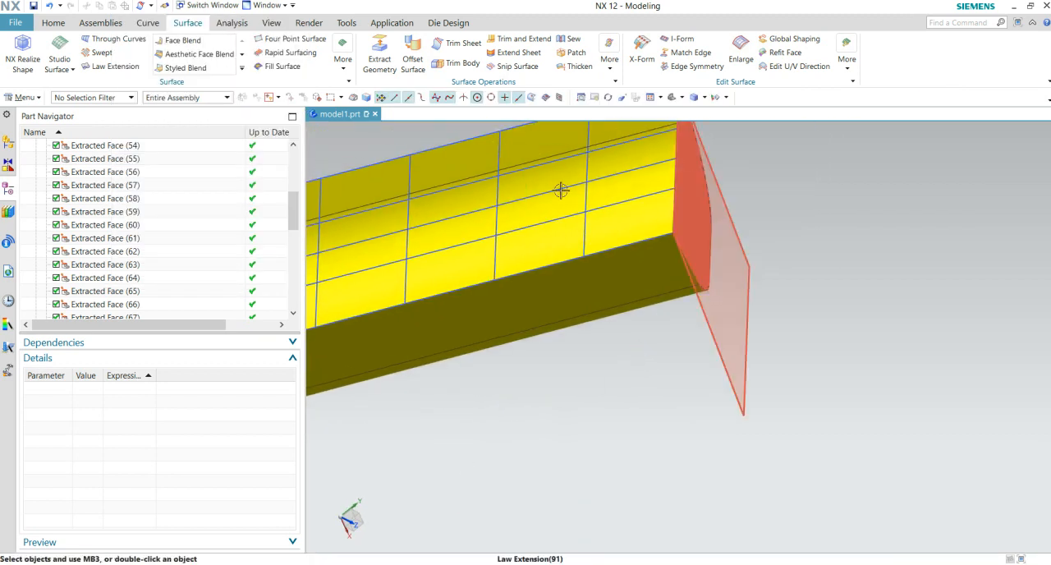
click(567, 39)
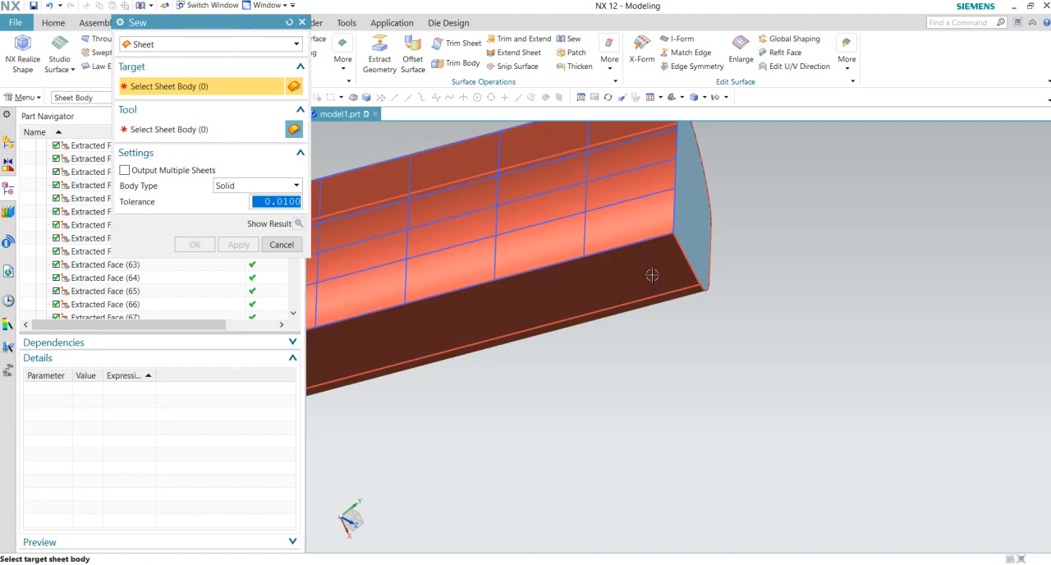
click(655, 281)
click(699, 222)
click(202, 245)
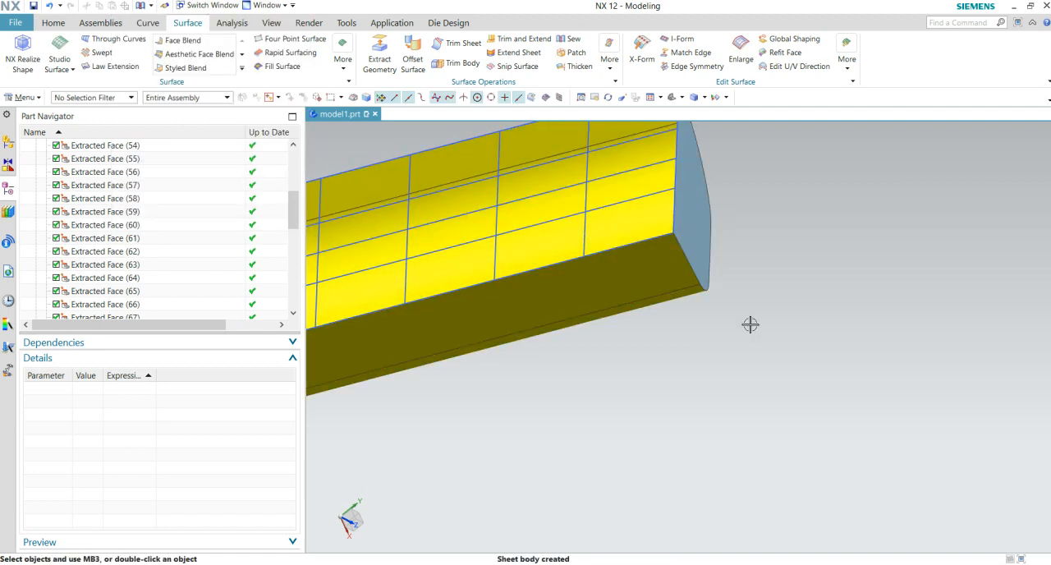
- Start an Extrude from the two cross rib lines nearest the closed straight end
scroll(775, 340, down, 3)
middle_drag(774, 340, 898, 252)
middle_drag(650, 386, 611, 389)
middle_drag(722, 386, 700, 391)
scroll(193, 215, down, 9)
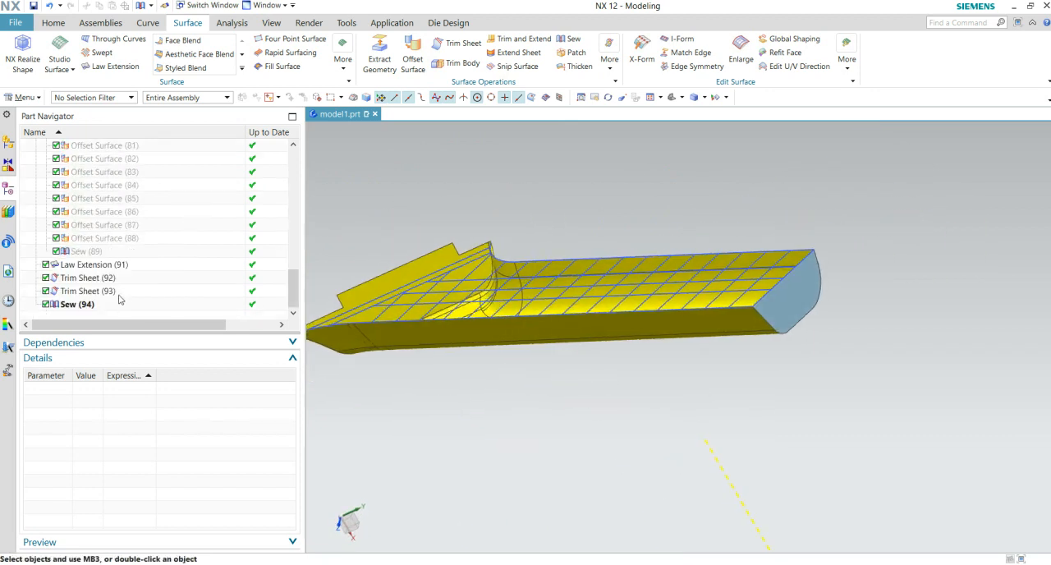
middle_drag(561, 331, 649, 380)
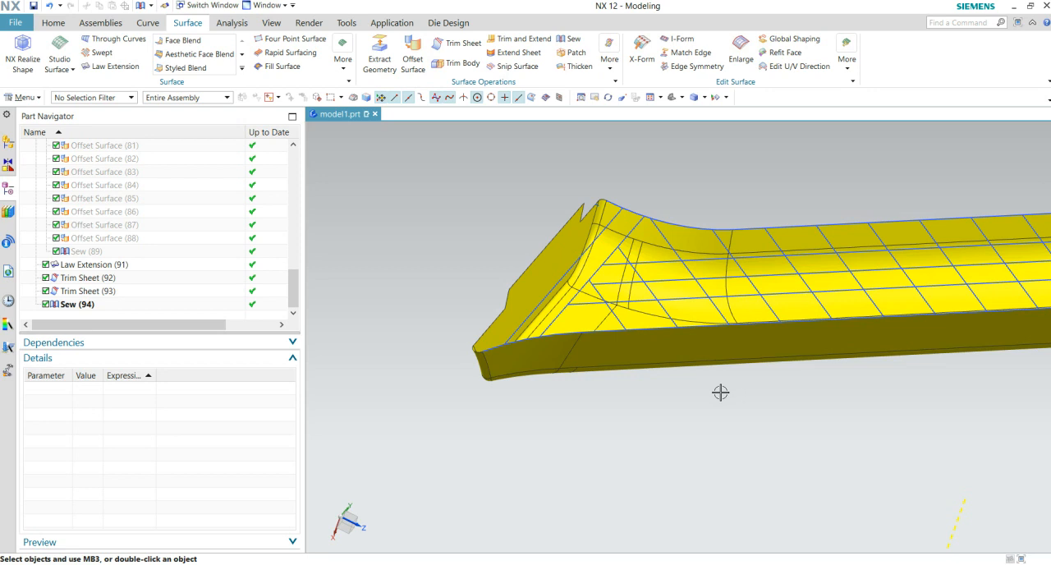
click(62, 23)
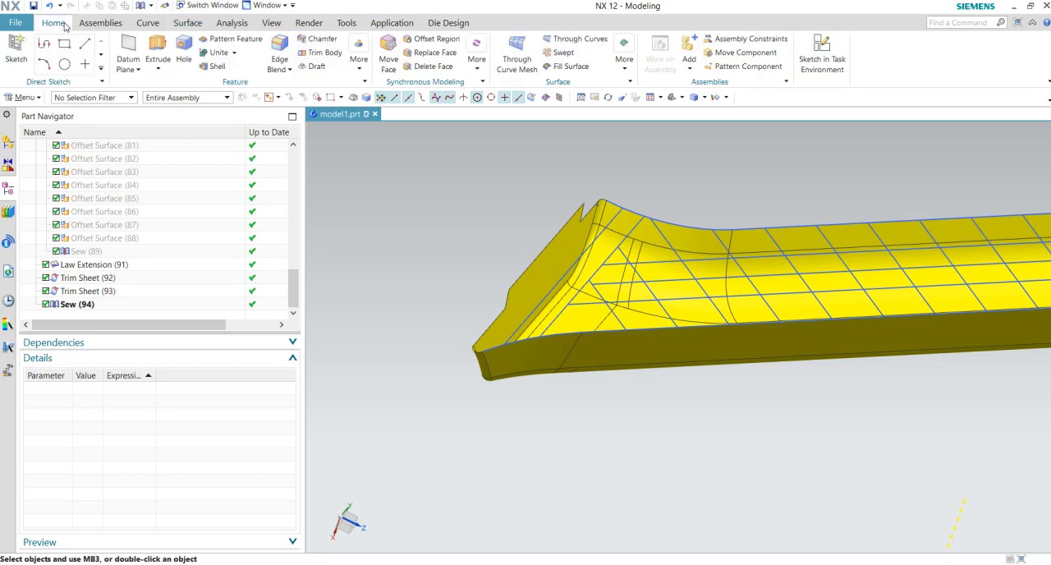
click(158, 53)
middle_drag(727, 394, 693, 318)
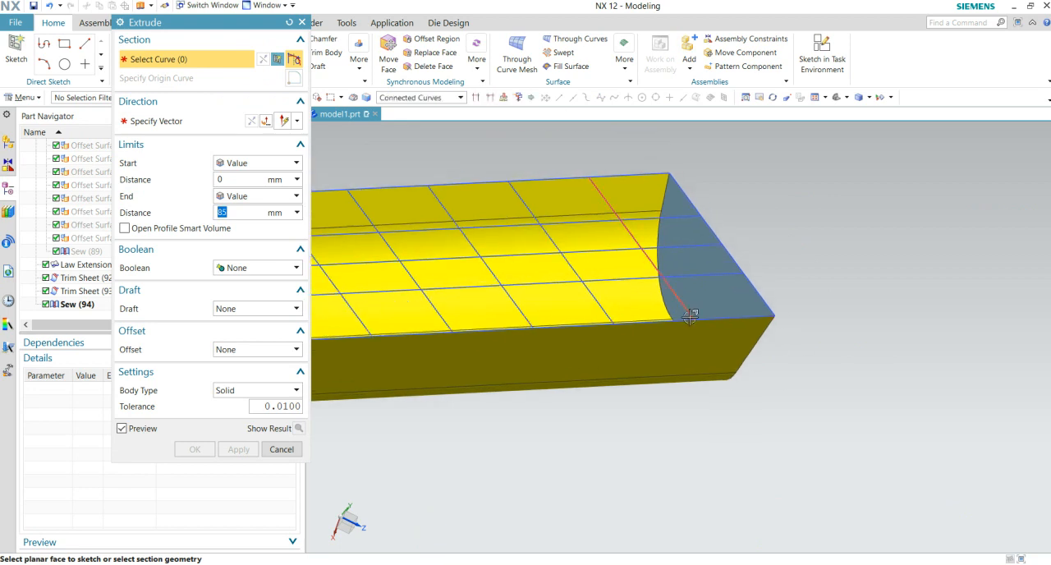
click(691, 317)
click(593, 301)
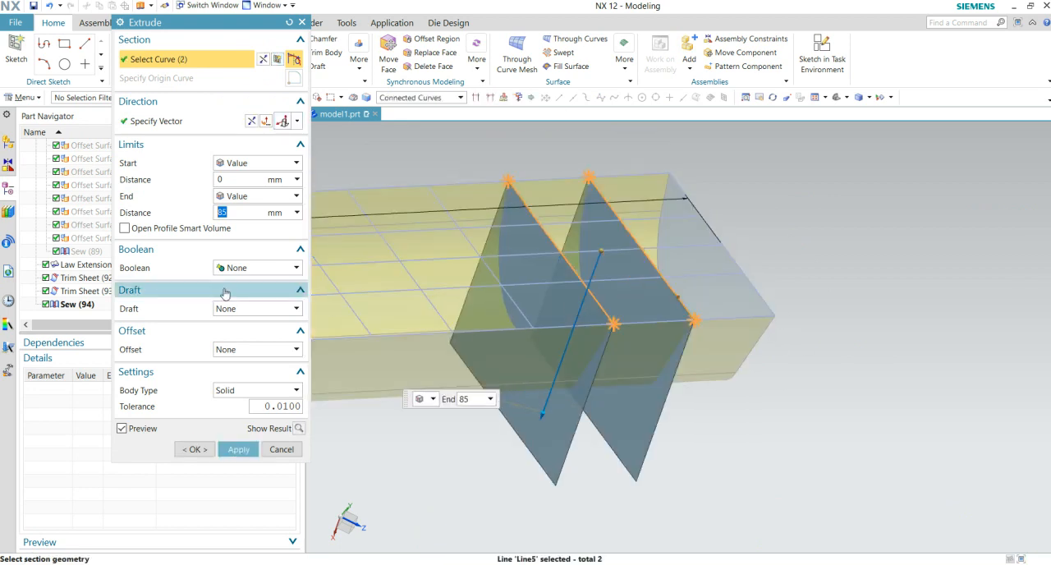
- Keep the Extrude's body type as Solid and apply a Two-Sided offset from 0.5 to -0.5 mm
click(244, 398)
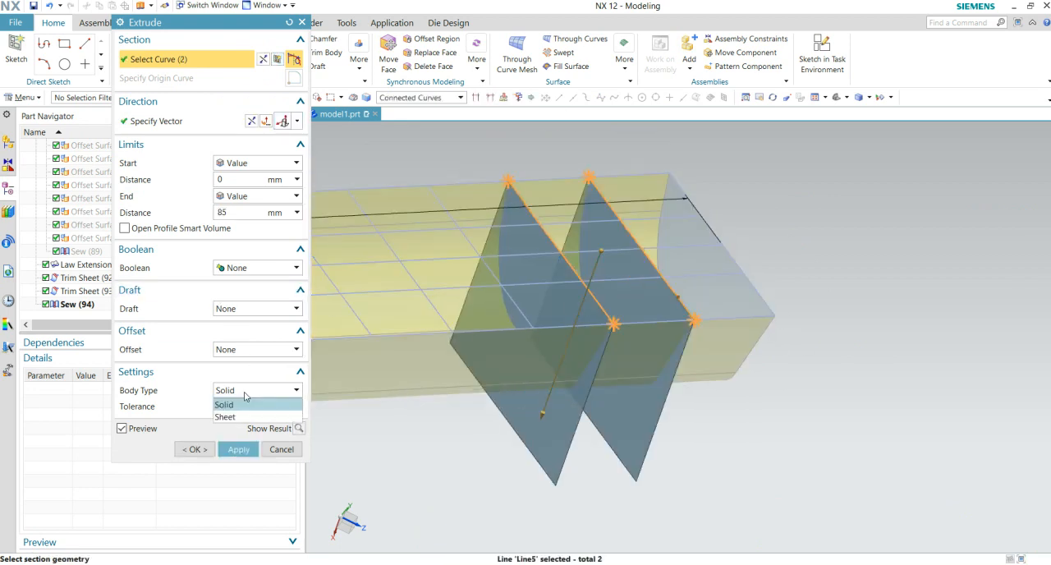
click(246, 398)
click(223, 350)
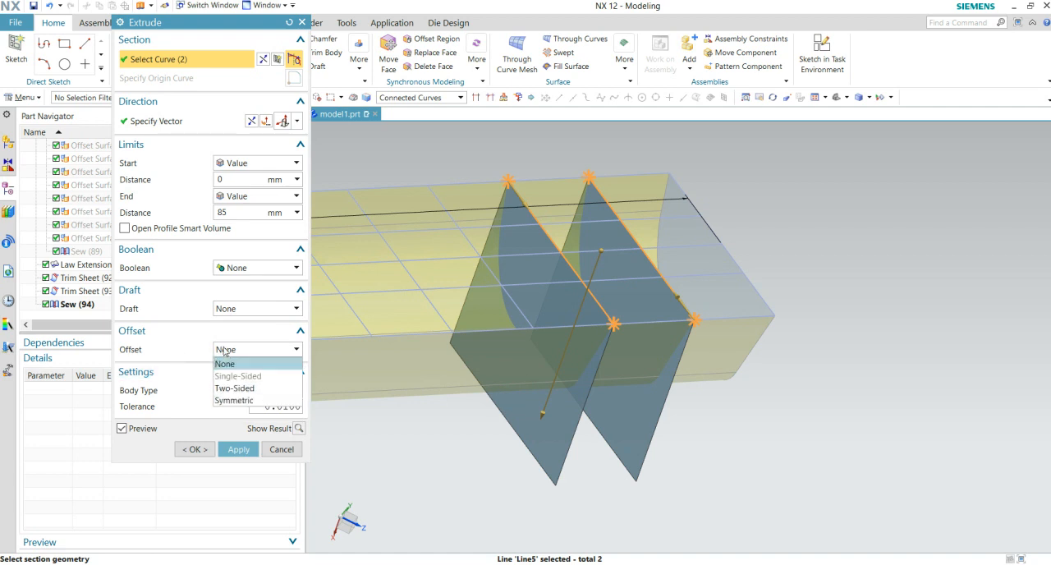
click(238, 387)
middle_drag(790, 302, 751, 283)
scroll(752, 283, up, 4)
scroll(546, 262, down, 6)
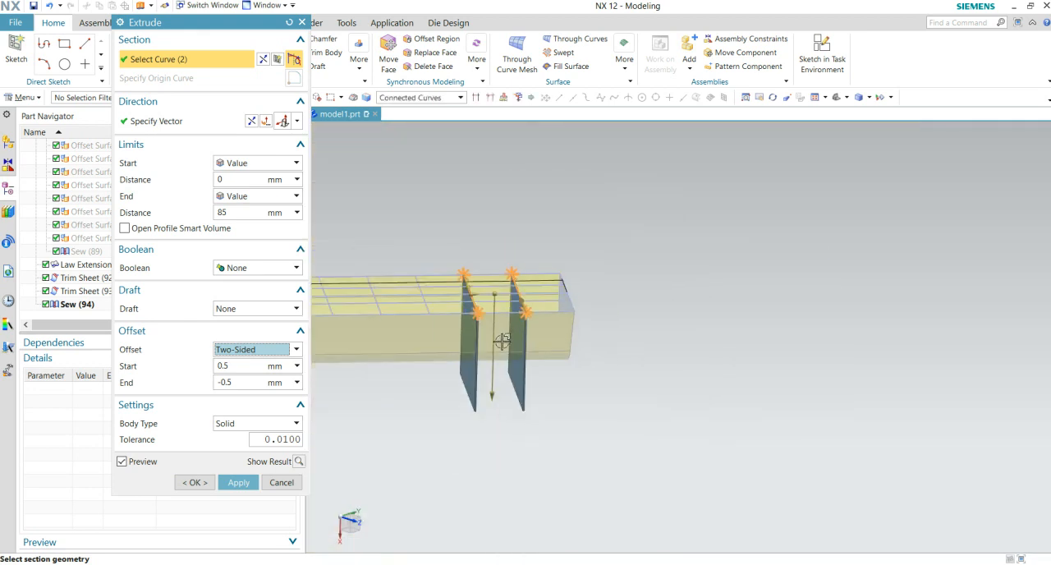
- Add the remaining cross and lengthwise rib sketch lines along the part to the Extrude section
middle_drag(502, 342, 827, 298)
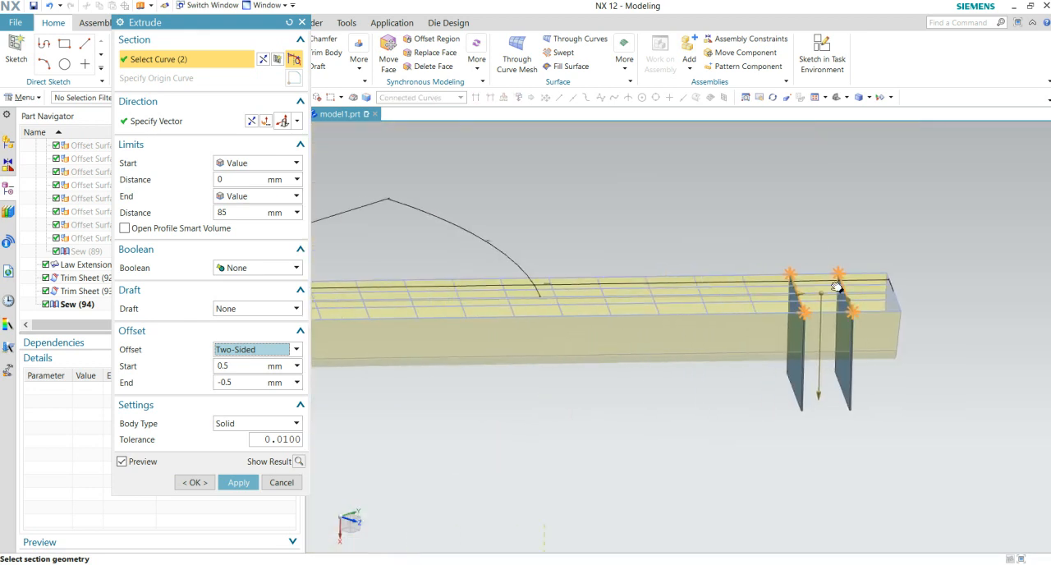
middle_drag(590, 342, 617, 359)
scroll(848, 312, up, 3)
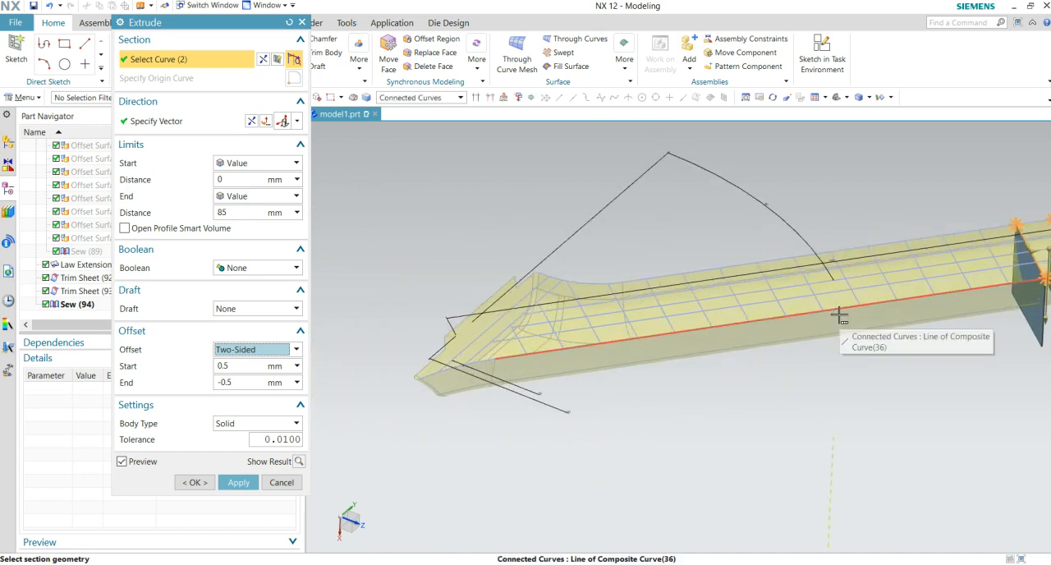
click(840, 315)
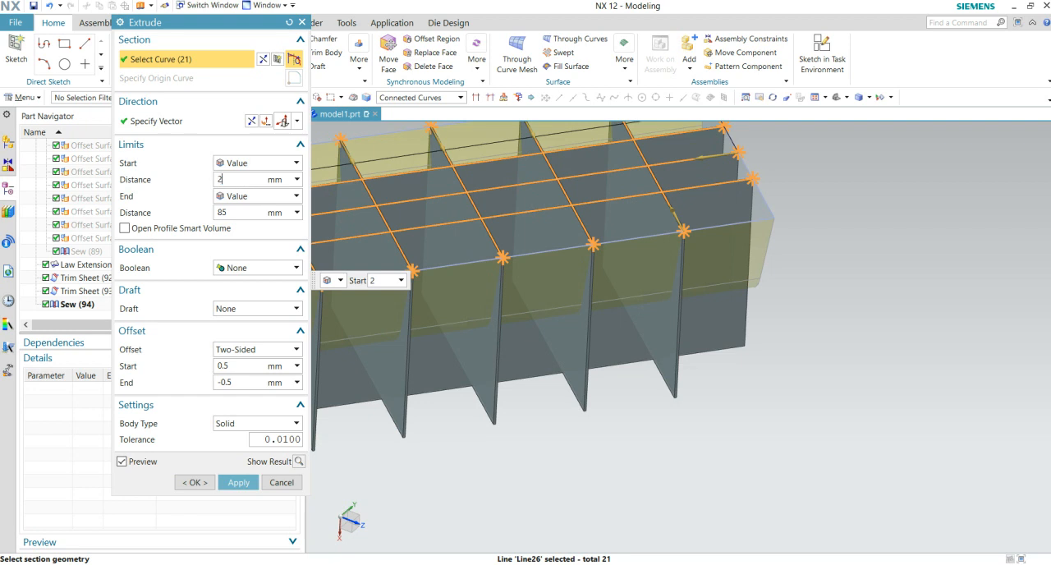
- Set the Extrude's start distance to 2 mm with the end at 85 mm, and create the rib grid
scroll(551, 320, up, 6)
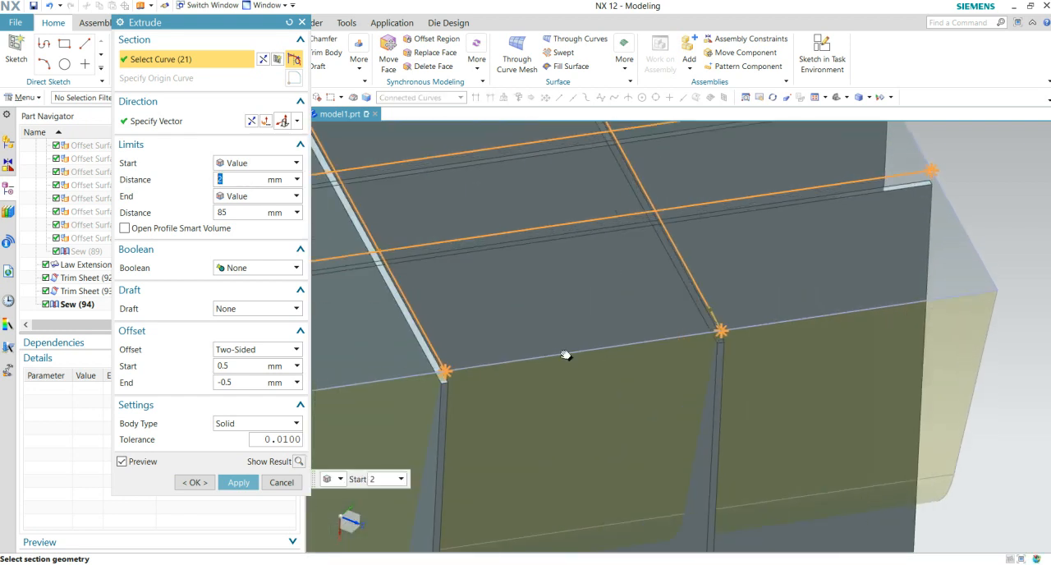
scroll(546, 344, up, 2)
scroll(624, 382, down, 6)
scroll(703, 422, up, 3)
scroll(703, 422, up, 6)
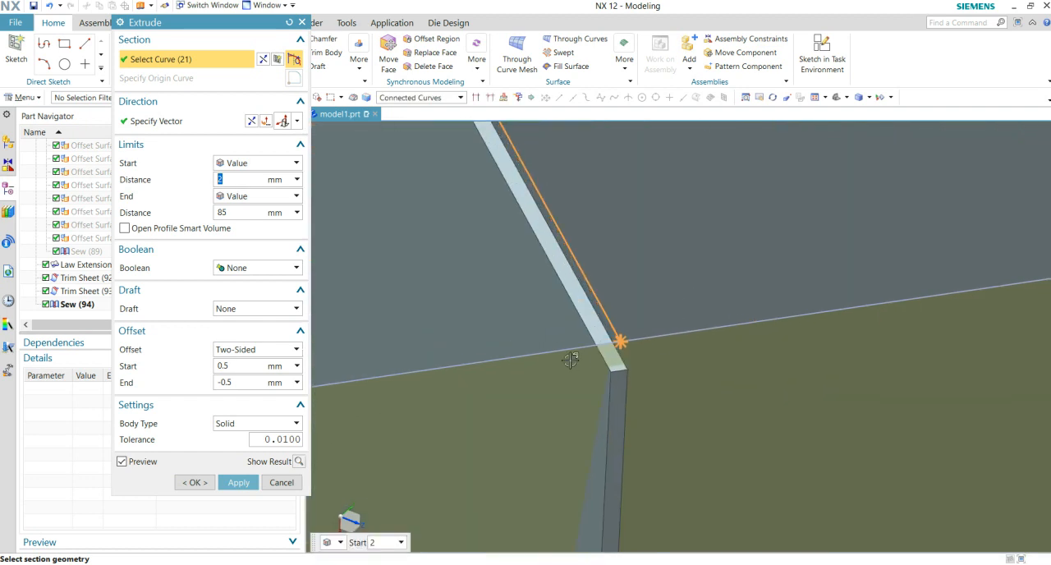
scroll(577, 384, down, 1)
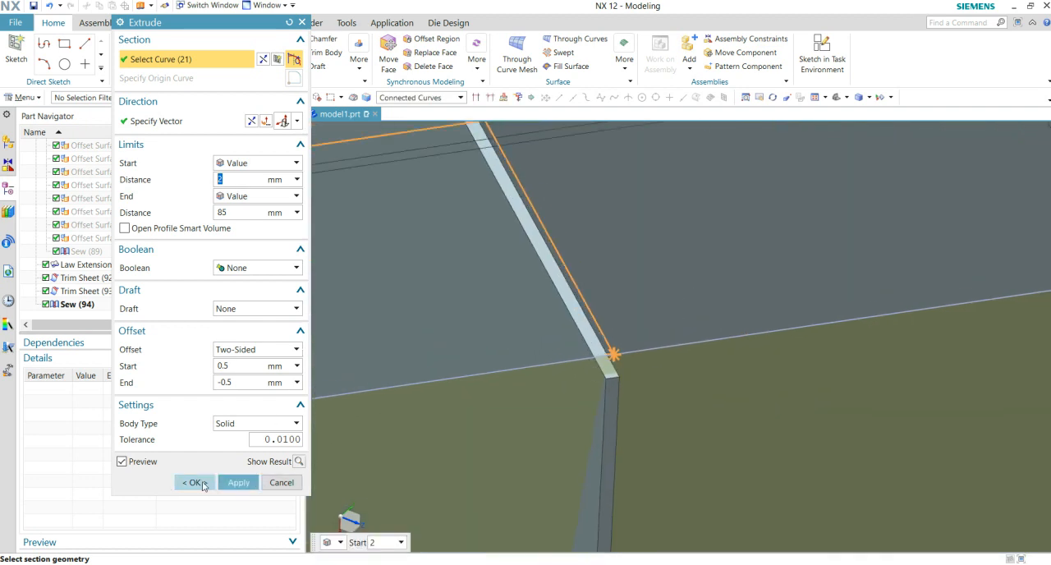
click(194, 482)
scroll(665, 305, down, 6)
middle_drag(667, 307, 627, 444)
shift+middle_drag(802, 334, 735, 335)
scroll(738, 379, down, 2)
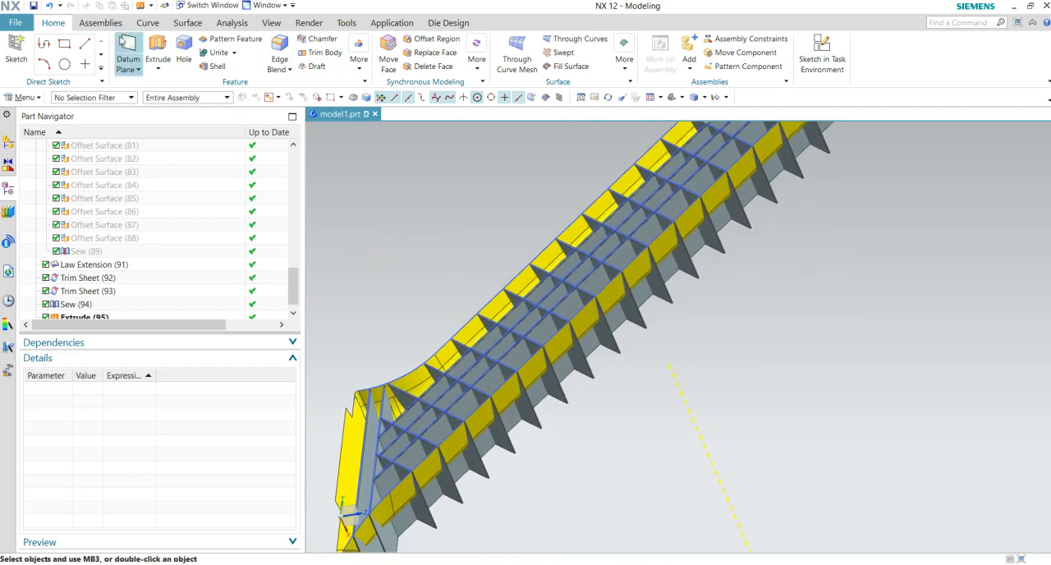
click(104, 24)
click(188, 23)
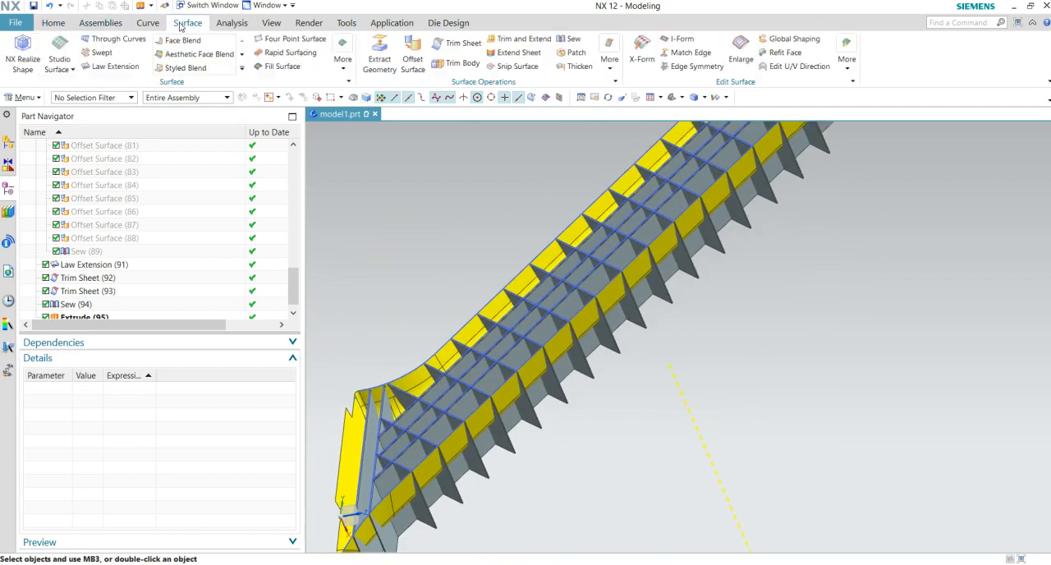
click(106, 24)
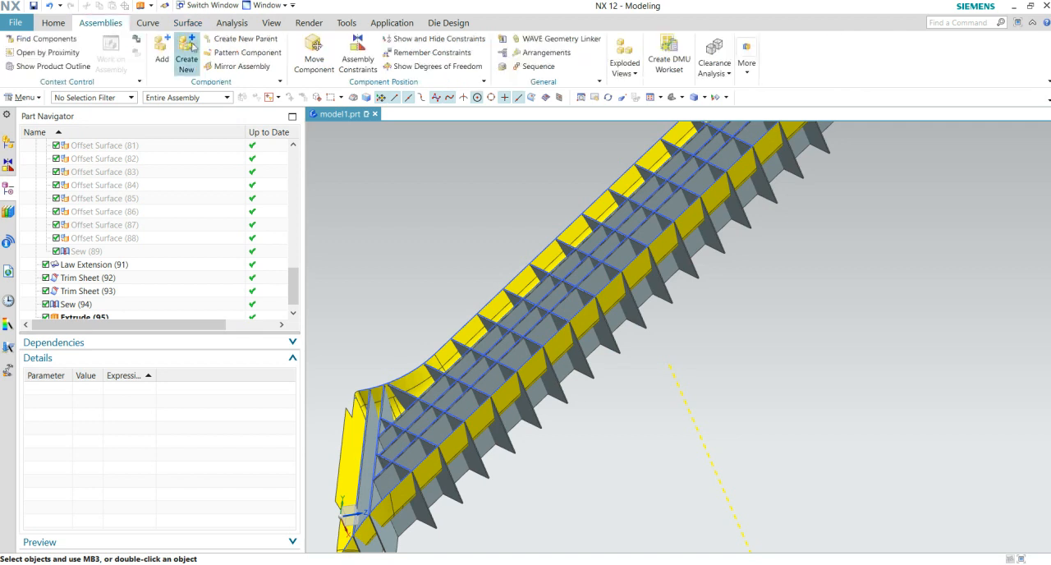
click(70, 23)
click(325, 52)
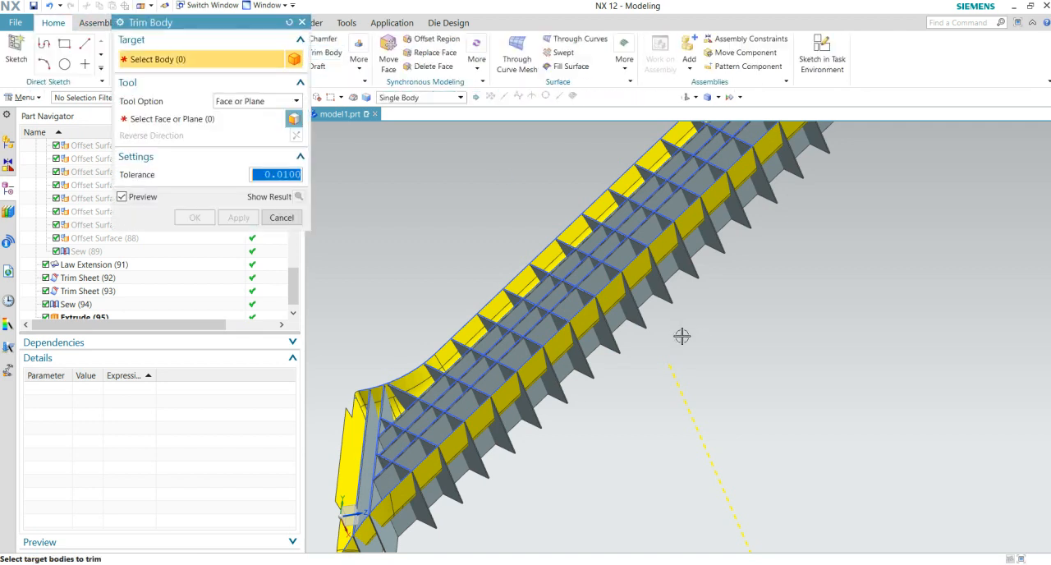
middle_drag(555, 389, 541, 411)
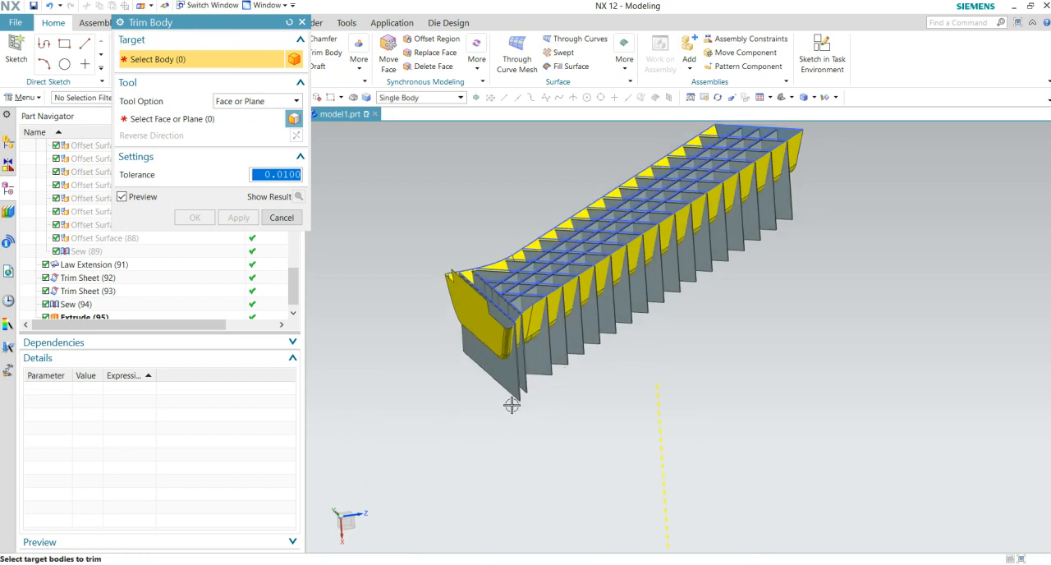
scroll(509, 392, up, 2)
click(559, 393)
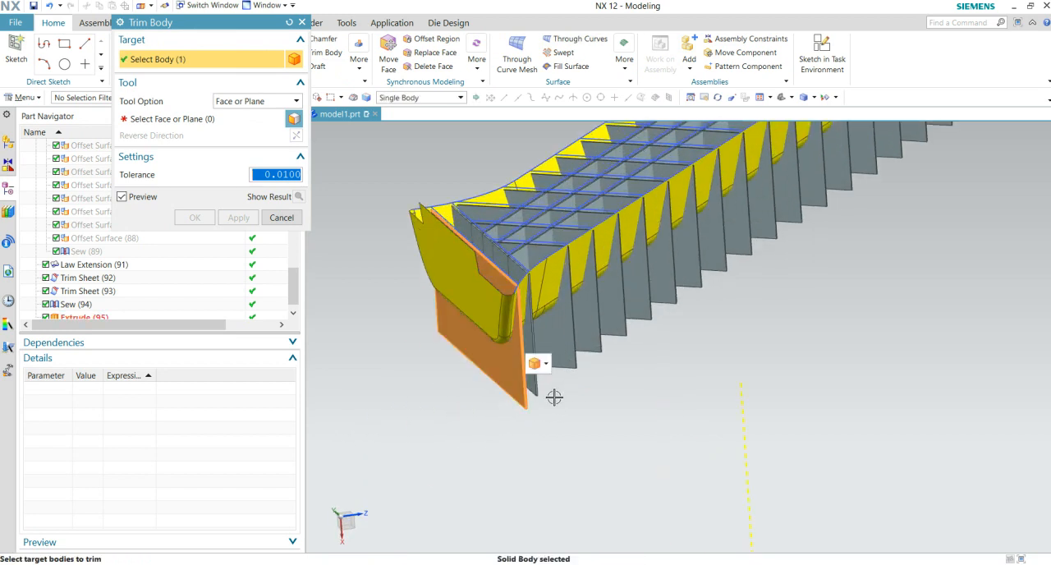
scroll(587, 422, up, 4)
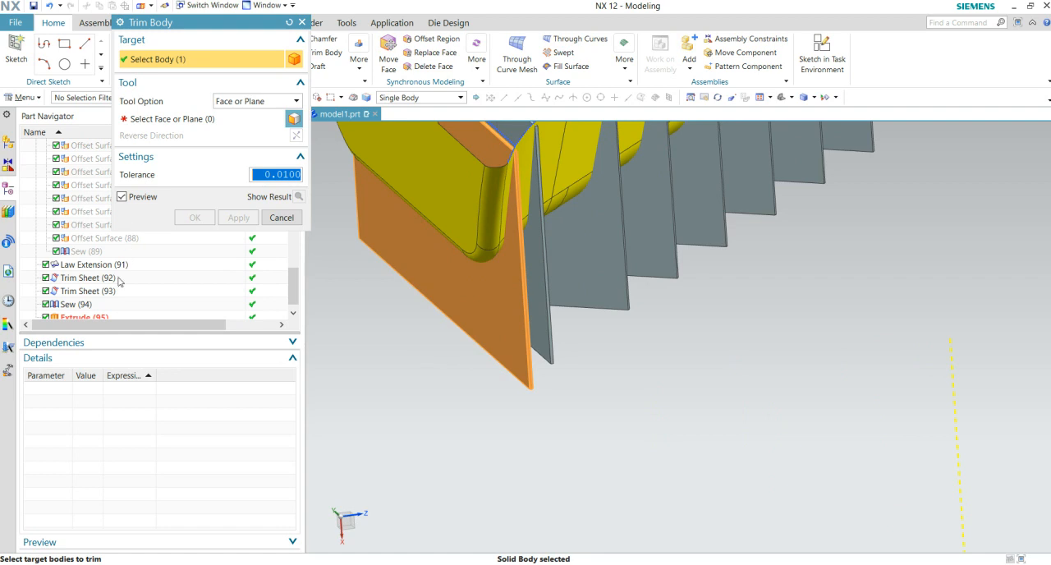
click(282, 217)
- Trim all the extruded rib bodies with the body faces of the yellow outer surface, removing the portions that protrude beyond it
click(324, 52)
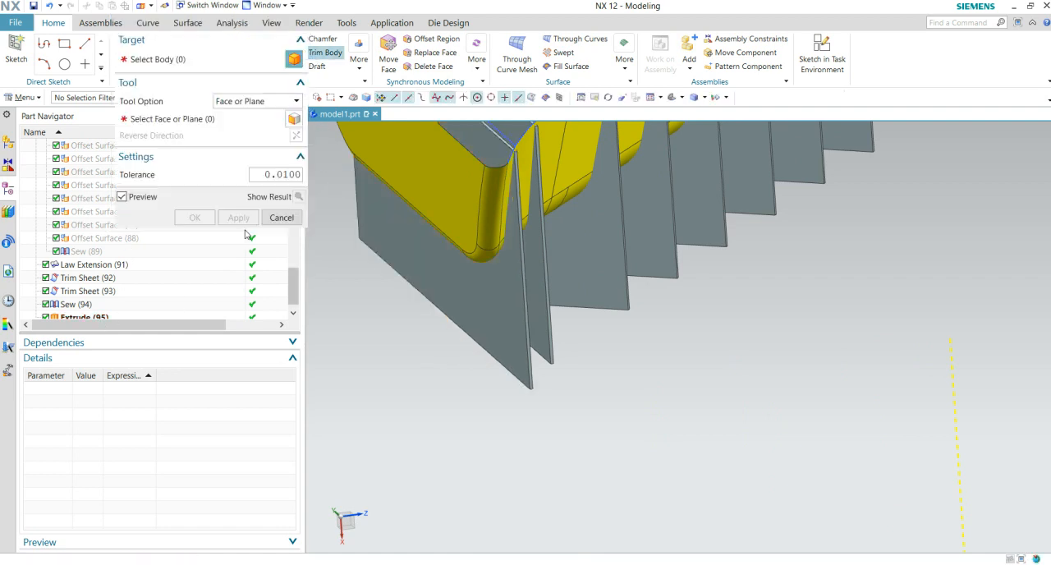
click(85, 304)
scroll(536, 356, down, 3)
shift+middle_drag(586, 371, 584, 404)
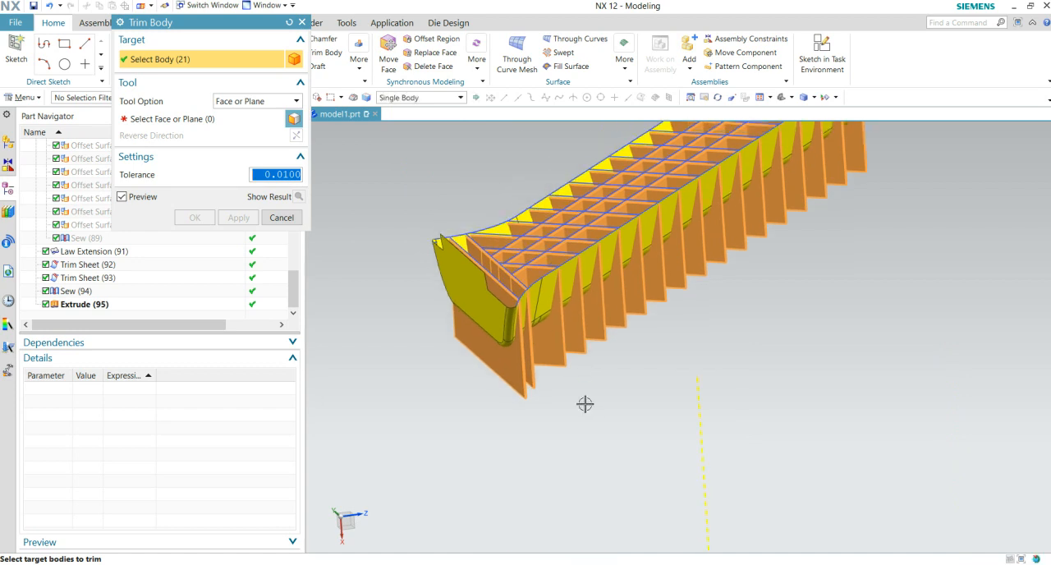
click(169, 122)
click(481, 319)
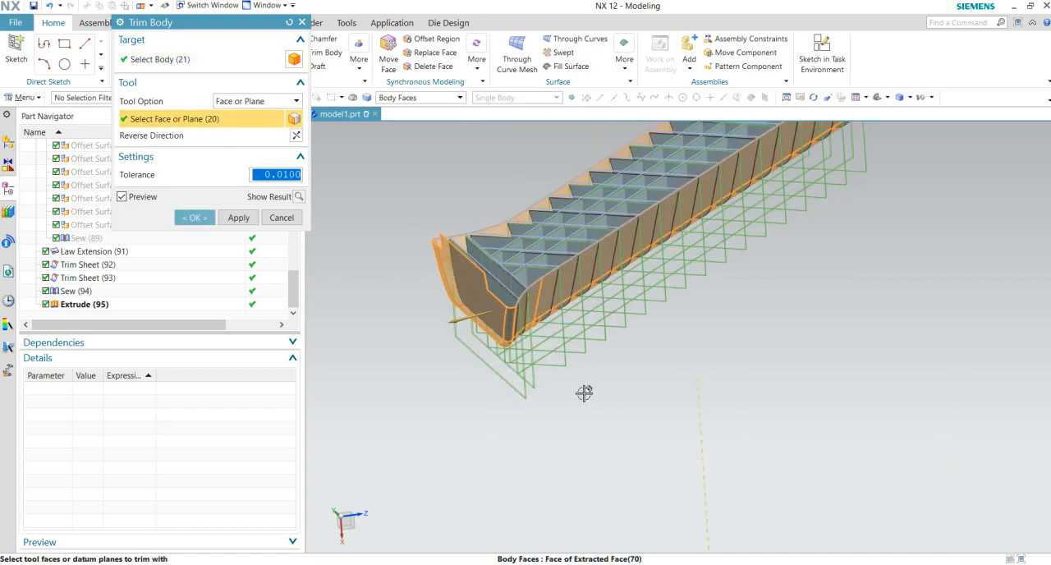
click(195, 218)
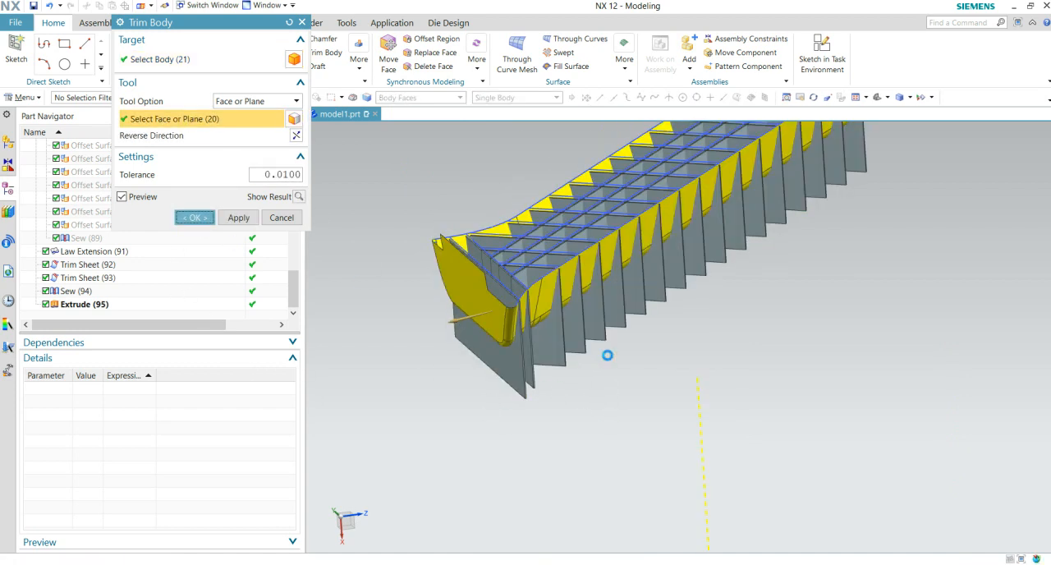
- Inspect the trimmed rib grid from several angles, checking where the ribs meet the outer surface near the closed straight end
mouse_move(654, 364)
middle_down()
mouse_move(649, 335)
mouse_move(652, 369)
mouse_move(680, 343)
mouse_move(619, 349)
mouse_move(643, 374)
middle_up()
middle_drag(811, 358, 742, 370)
scroll(892, 362, up, 3)
middle_drag(893, 361, 623, 419)
scroll(866, 371, up, 3)
scroll(839, 261, down, 4)
scroll(814, 316, up, 5)
middle_drag(759, 362, 796, 327)
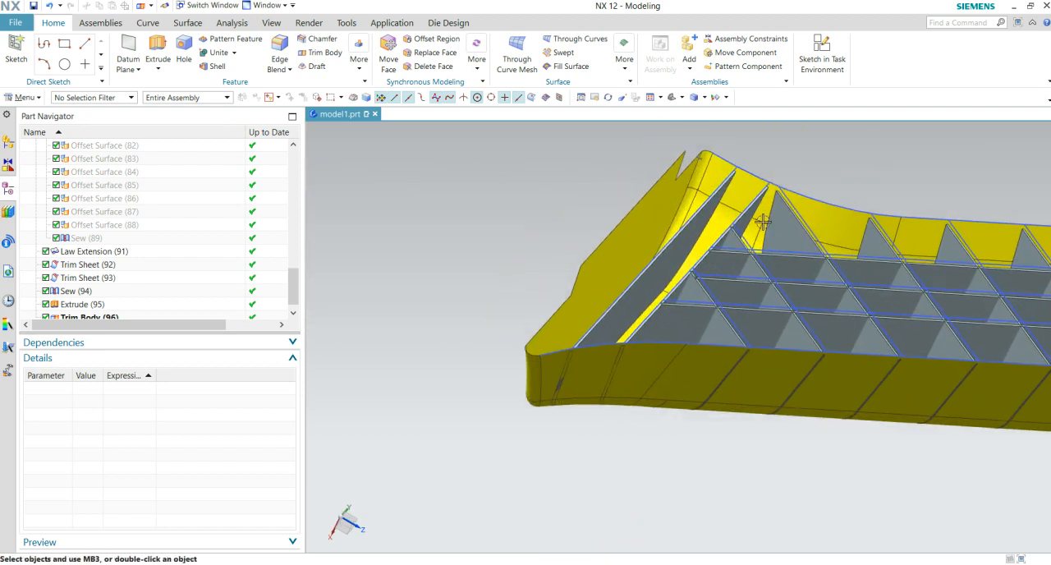
scroll(723, 402, up, 1)
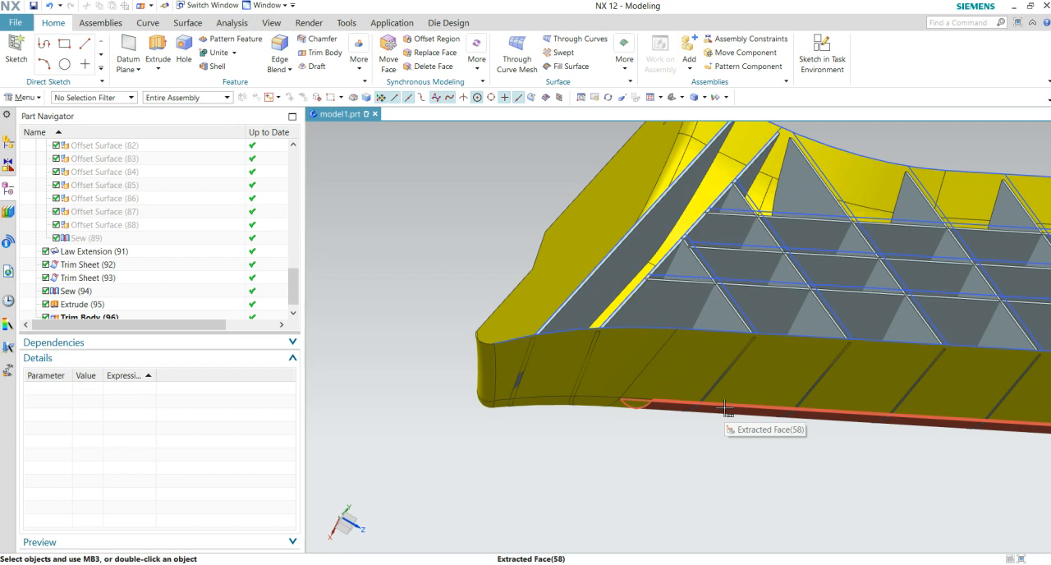
middle_drag(735, 469, 760, 443)
middle_drag(733, 319, 735, 383)
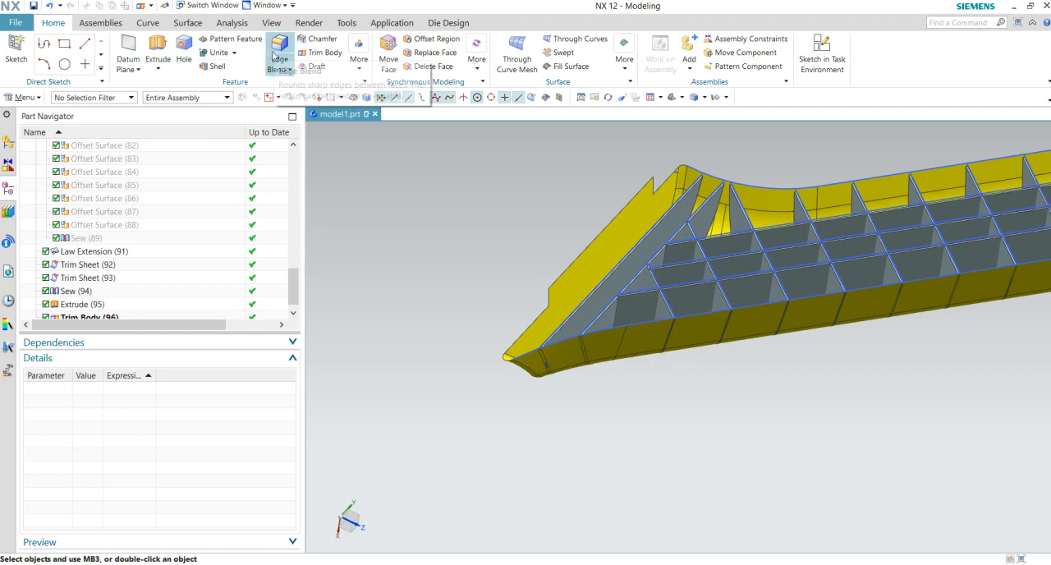
- Start an Offset Surface on all body faces of the yellow outer surface with a 5 mm offset, reversed toward the inside
click(173, 26)
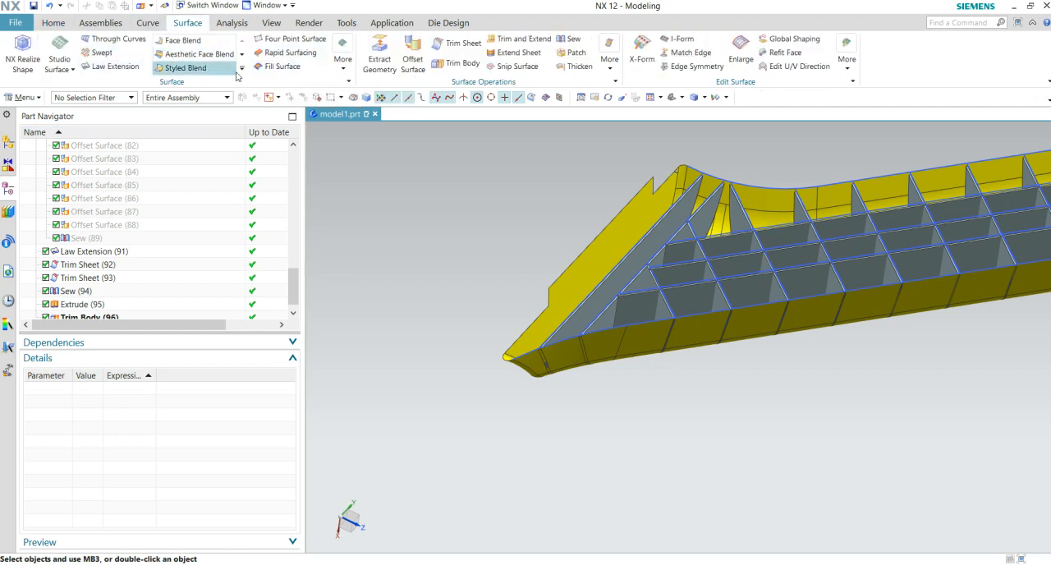
click(413, 56)
middle_drag(621, 377, 594, 345)
click(589, 333)
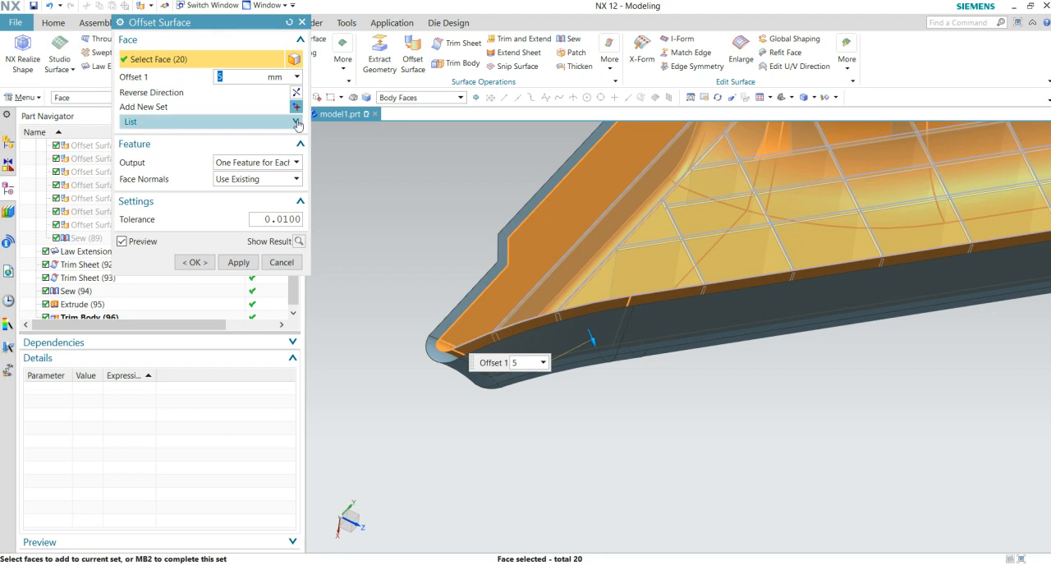
click(295, 92)
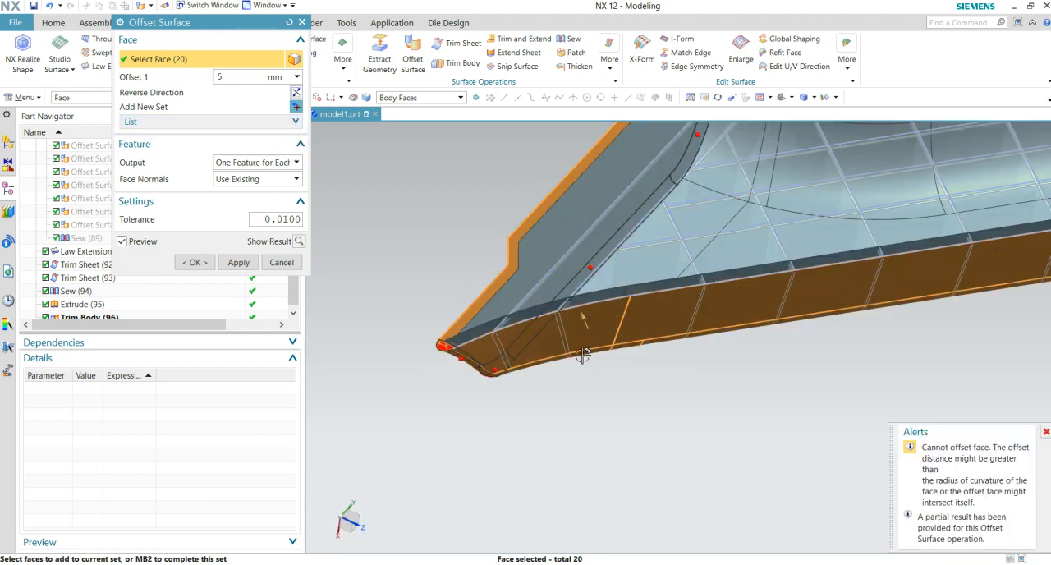
- Try One Feature for All Faces as the offset output and return to One Feature for Each Face
click(257, 163)
click(254, 177)
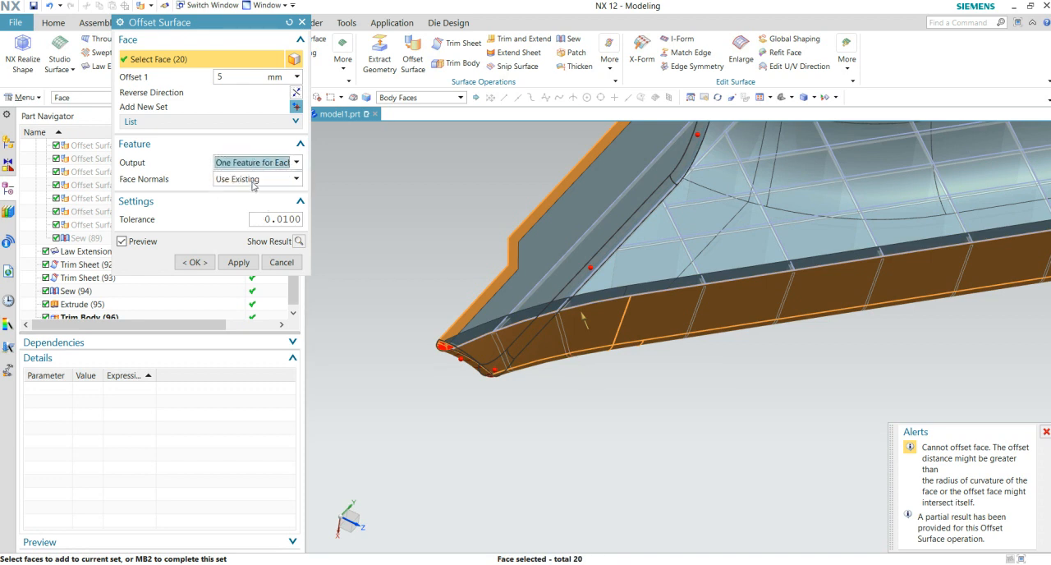
click(253, 192)
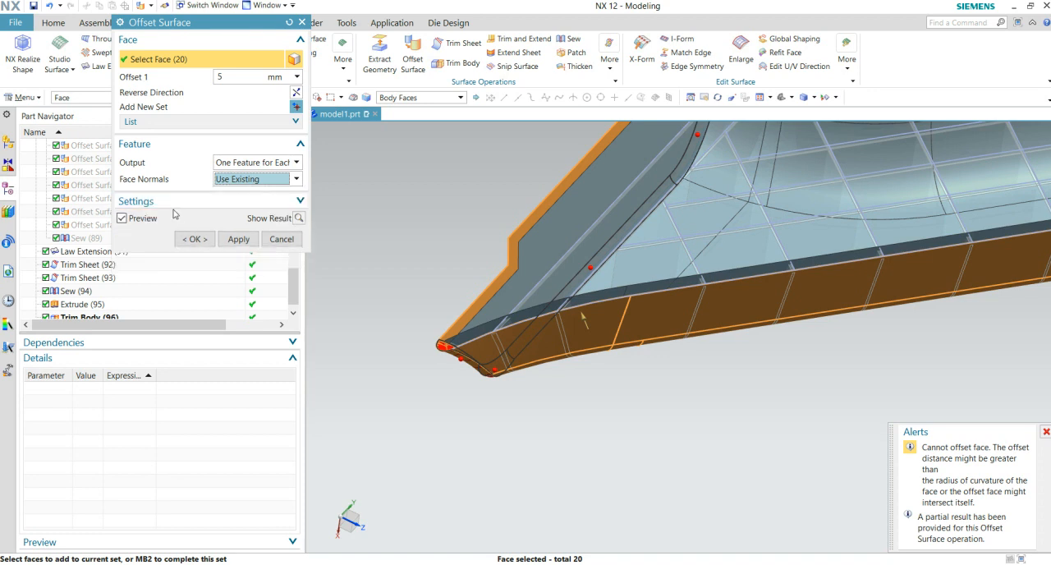
click(268, 148)
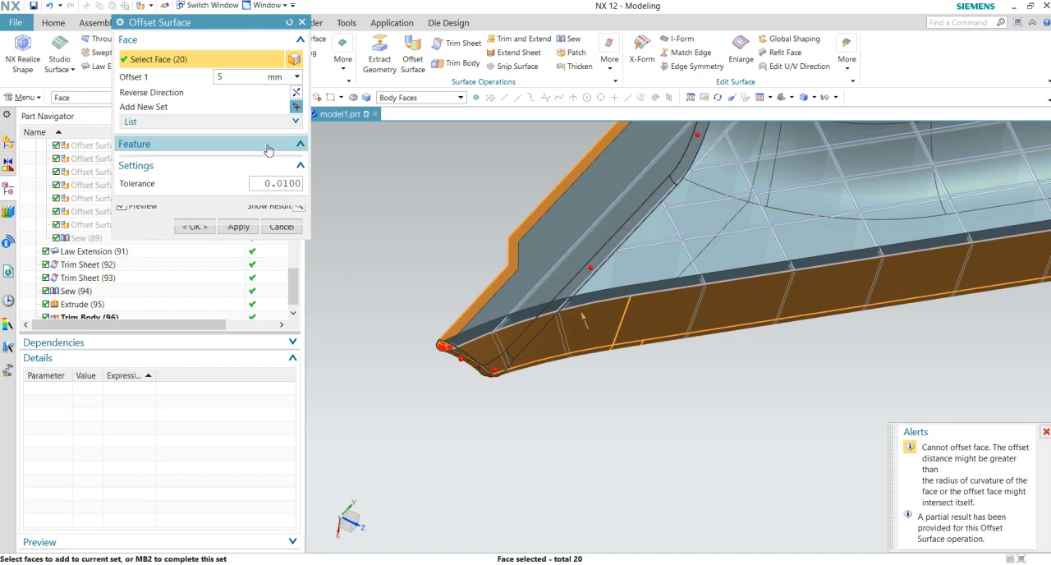
click(270, 148)
click(257, 124)
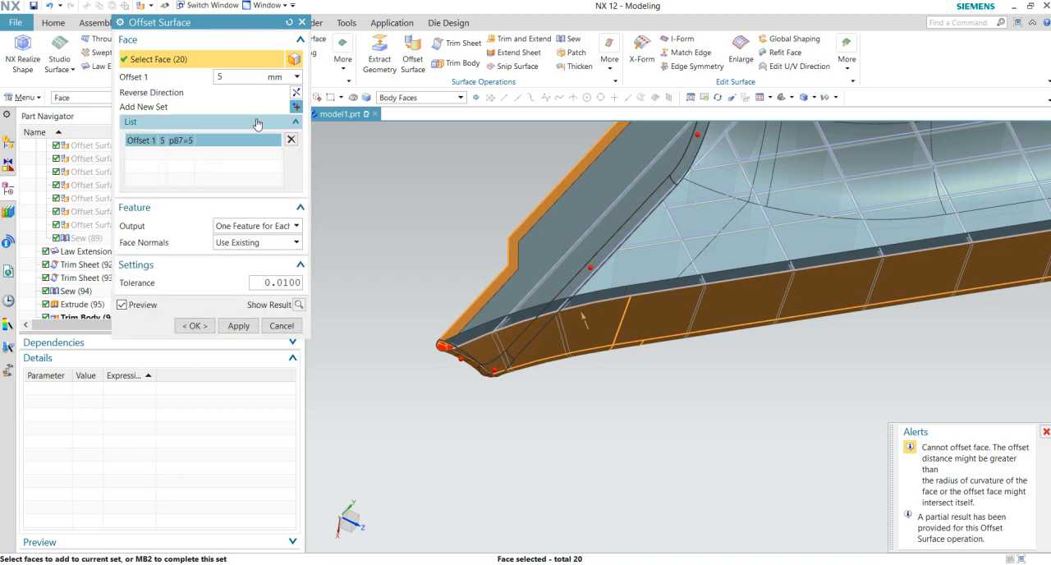
click(253, 228)
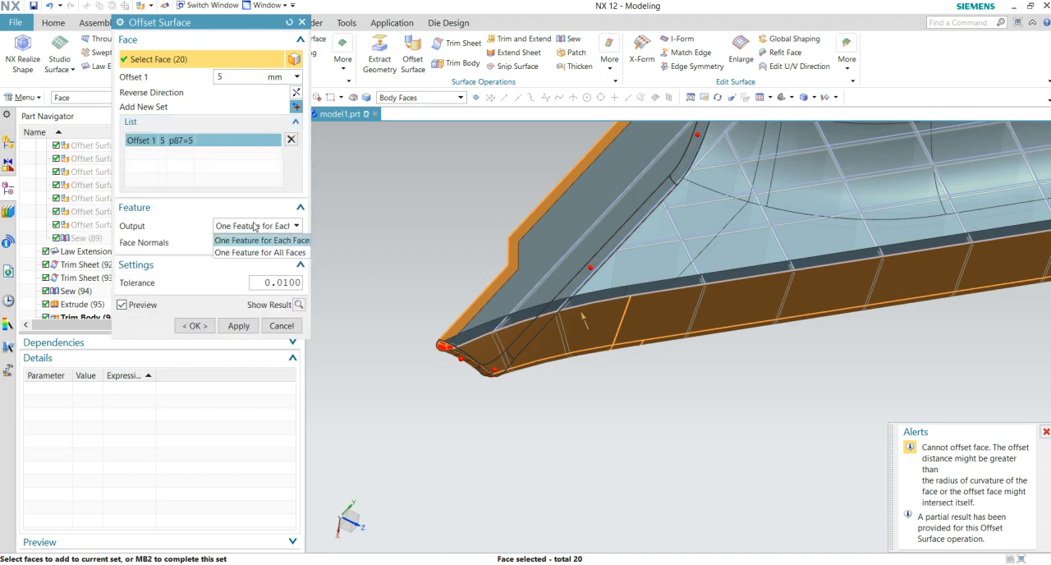
click(259, 252)
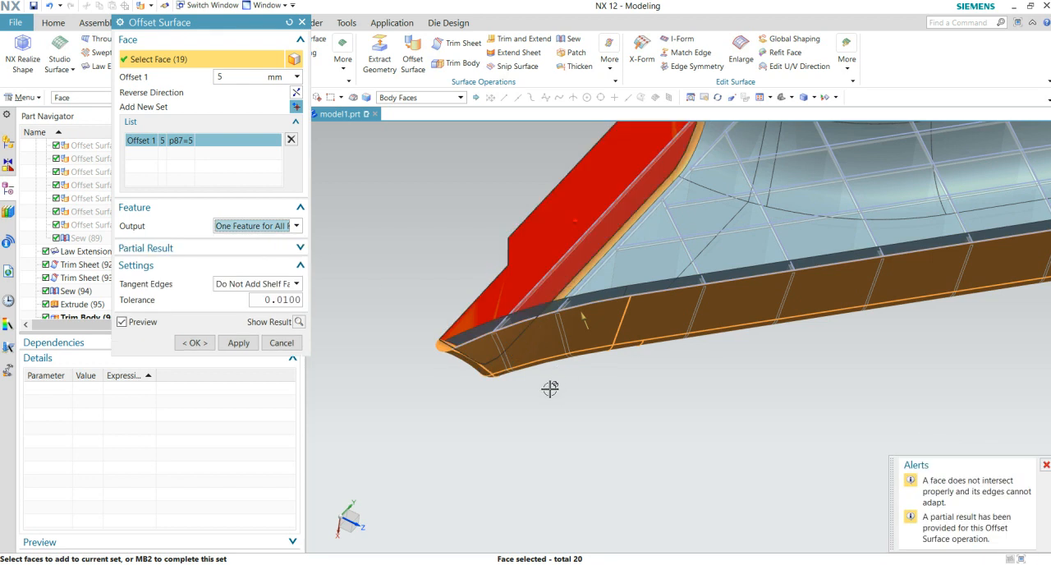
click(291, 227)
click(261, 240)
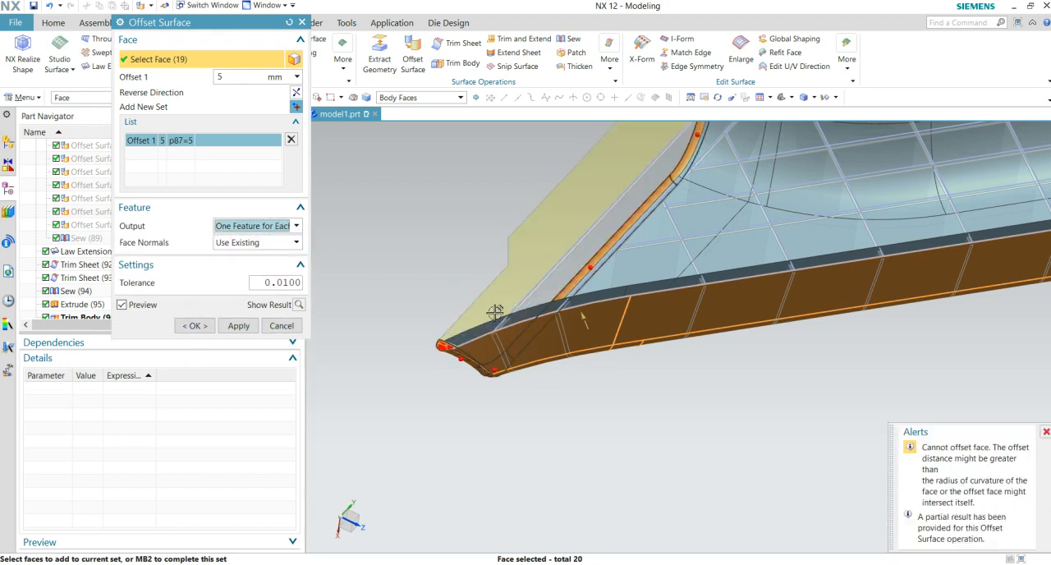
- Keep the face normals as Use Existing and create the inward offset surfaces
scroll(626, 440, down, 2)
middle_drag(626, 440, 431, 490)
scroll(521, 359, up, 2)
scroll(492, 361, up, 3)
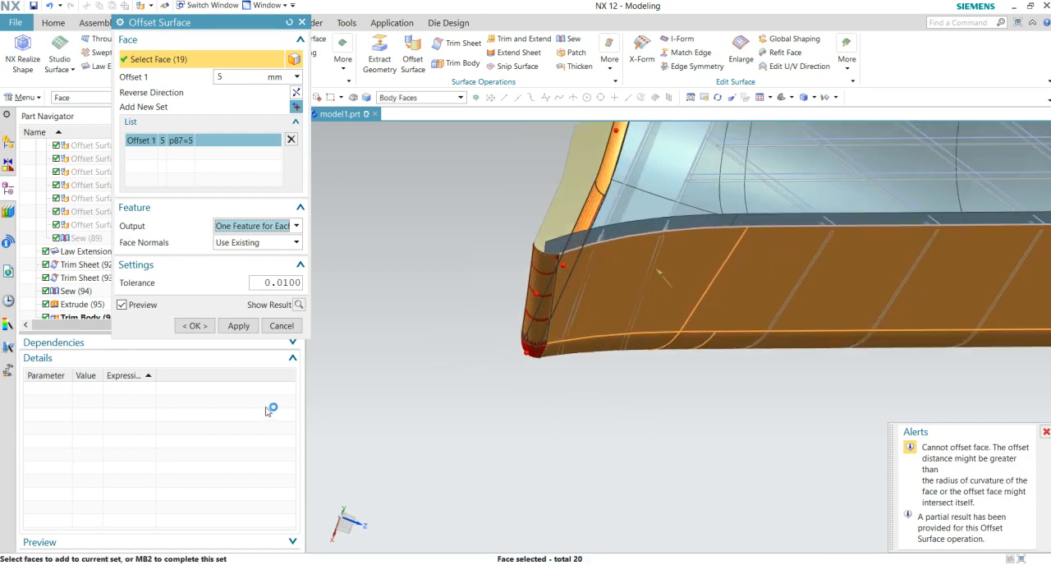
click(255, 243)
click(243, 256)
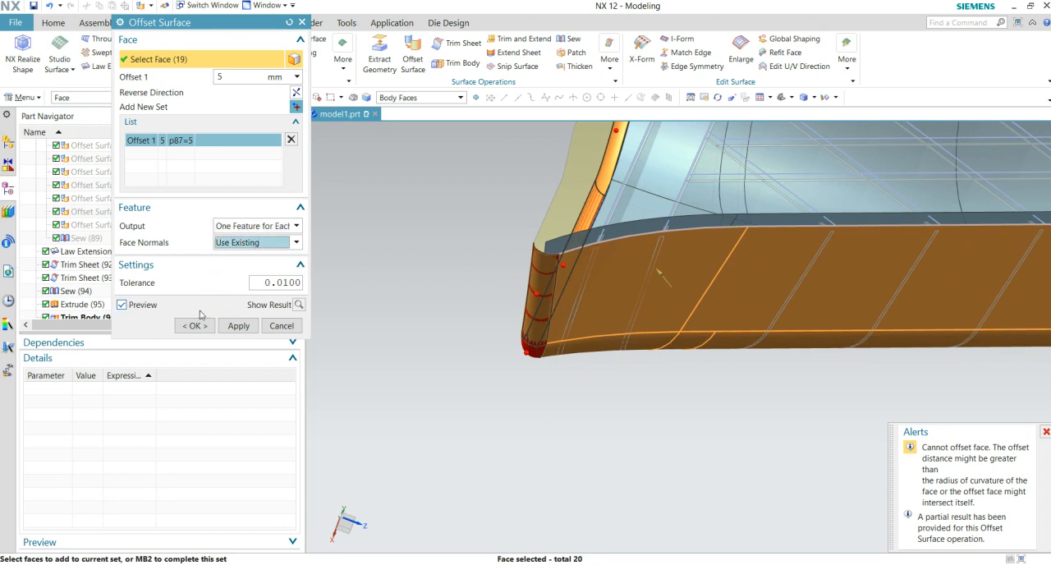
click(193, 328)
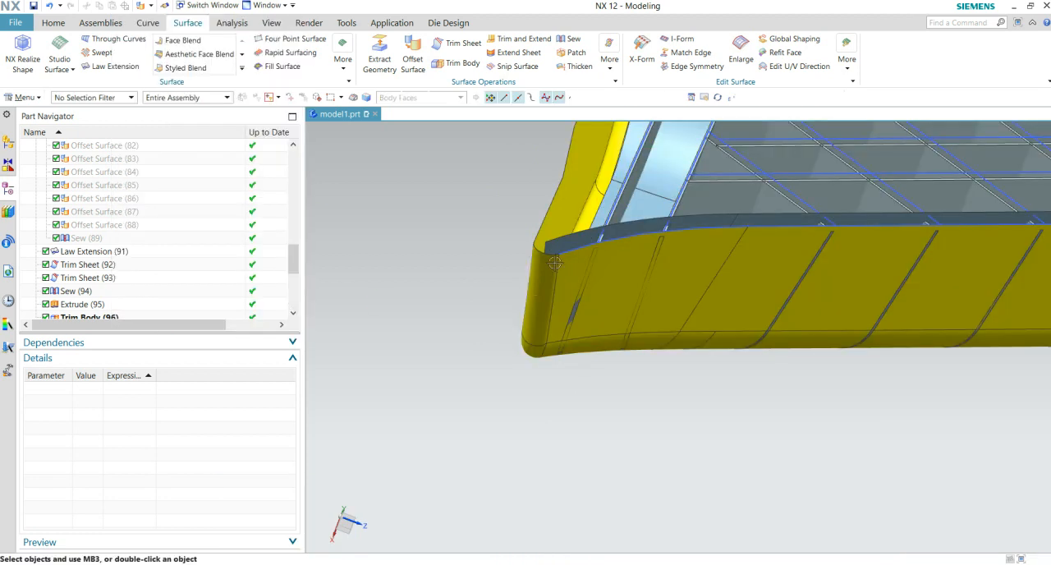
- Hide the original outer sheet bodies around the rib grid, including Extracted Face (70) and Sew (47)
scroll(554, 262, down, 3)
middle_drag(571, 351, 580, 307)
right_click(593, 286)
click(619, 310)
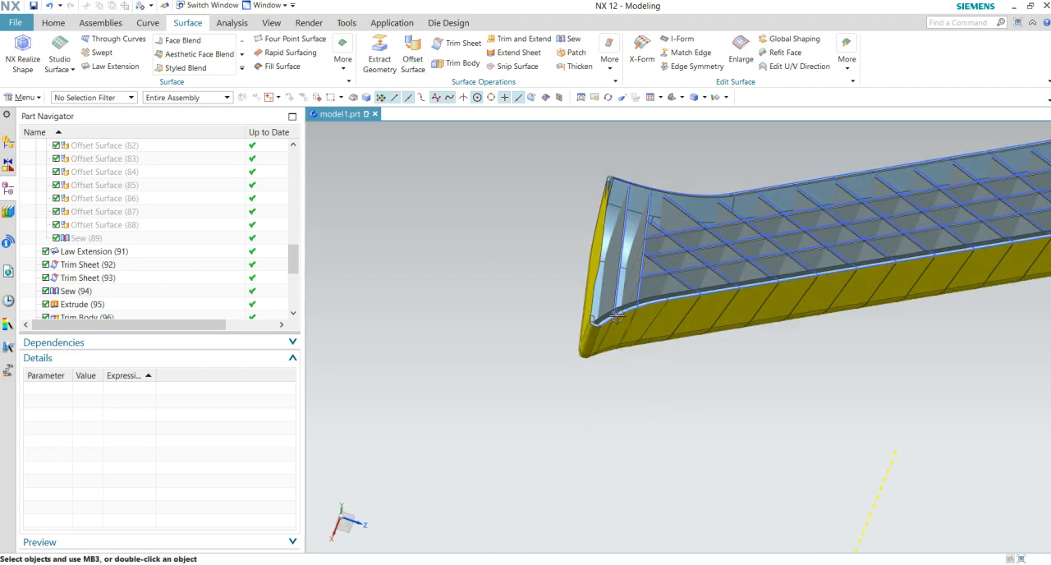
right_click(594, 277)
click(616, 302)
middle_drag(694, 378, 583, 283)
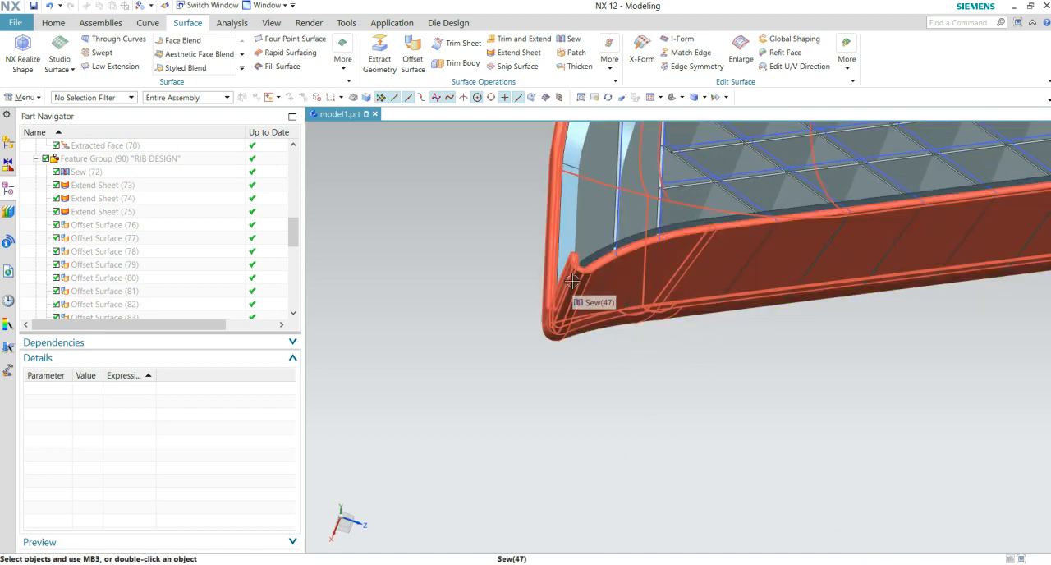
right_click(592, 275)
click(573, 274)
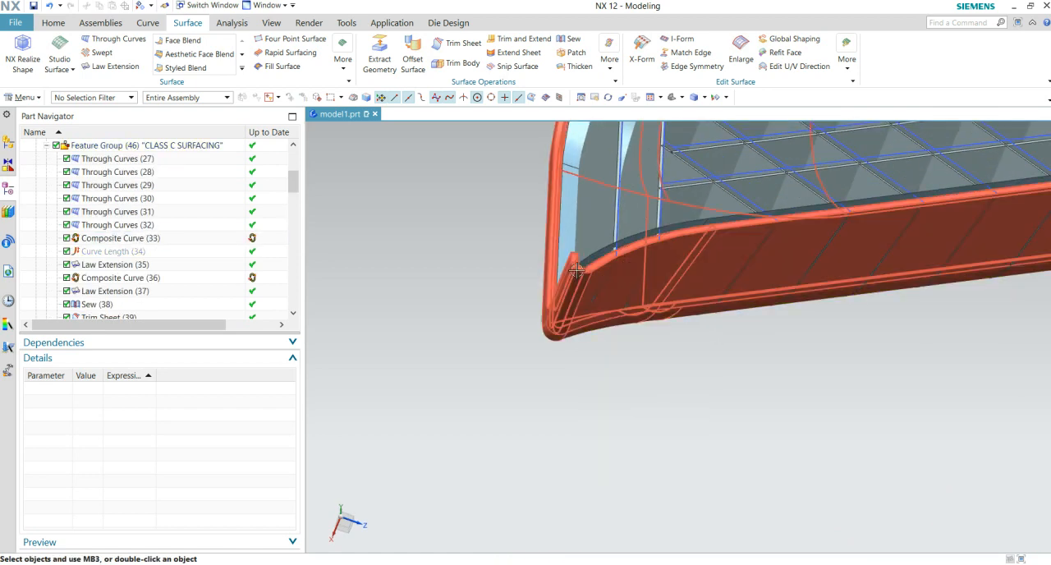
right_click(577, 272)
click(597, 297)
- Examine the offset surfaces against the ribs at the straight end and along the part, and review the newest features in the history
middle_drag(633, 335, 742, 328)
scroll(769, 289, up, 2)
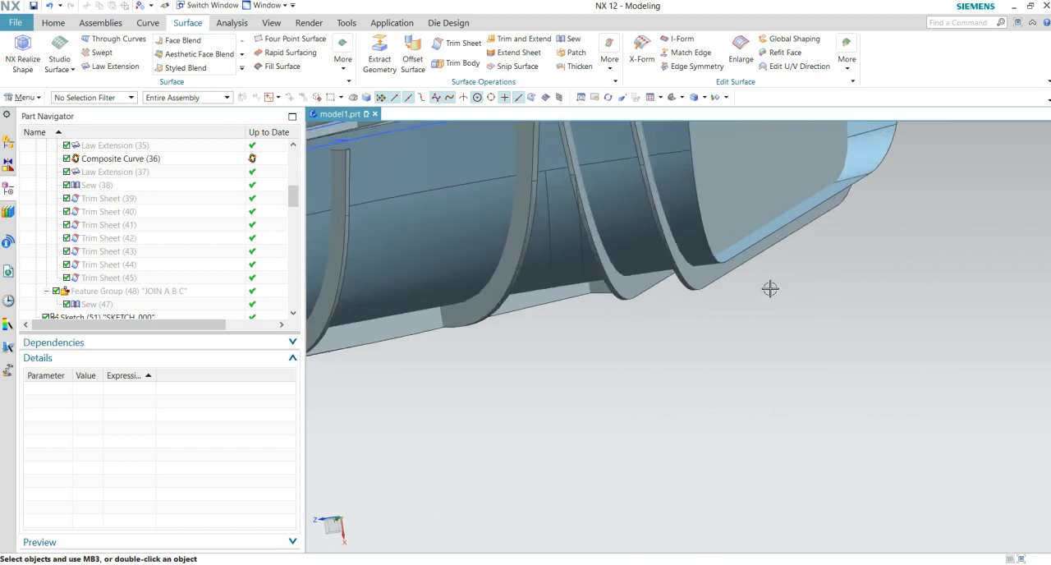
scroll(768, 299, down, 6)
middle_drag(662, 345, 871, 306)
scroll(694, 353, up, 3)
scroll(702, 324, up, 2)
shift+middle_drag(606, 358, 832, 306)
middle_drag(752, 337, 728, 357)
scroll(728, 356, down, 2)
middle_drag(617, 365, 673, 285)
scroll(666, 346, up, 2)
scroll(636, 367, down, 2)
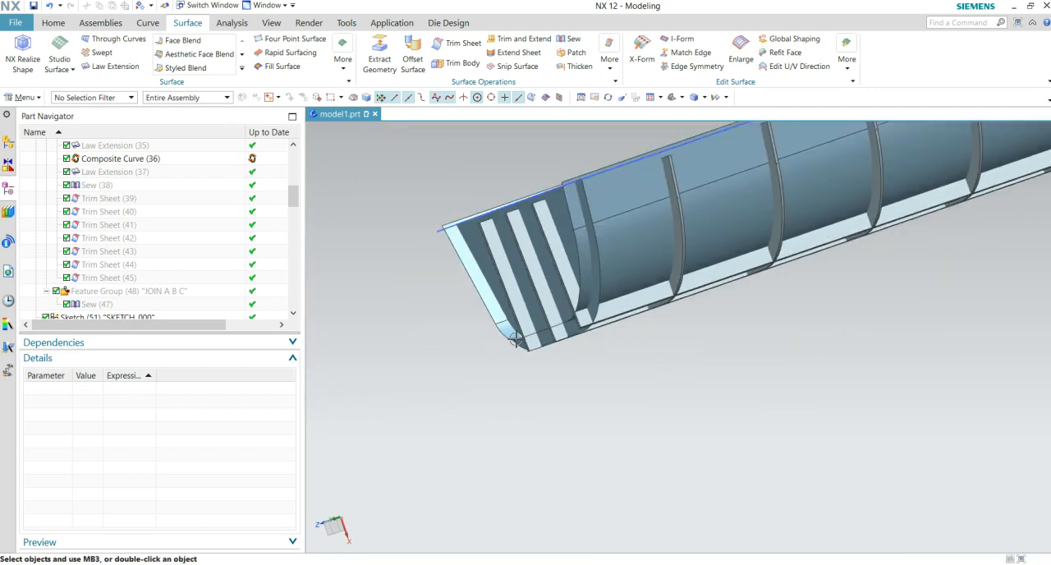
scroll(116, 304, down, 10)
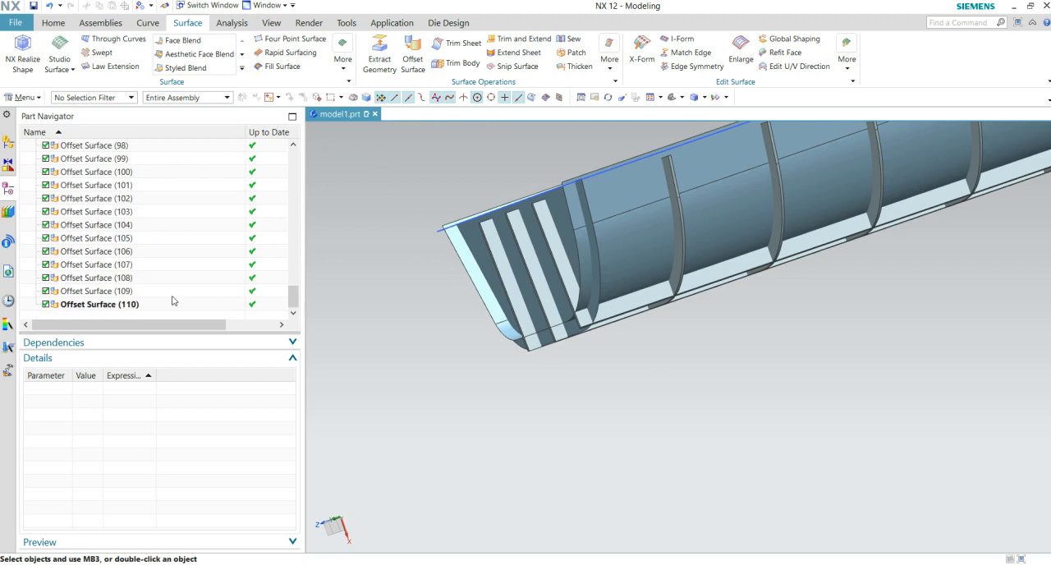
middle_drag(448, 309, 416, 341)
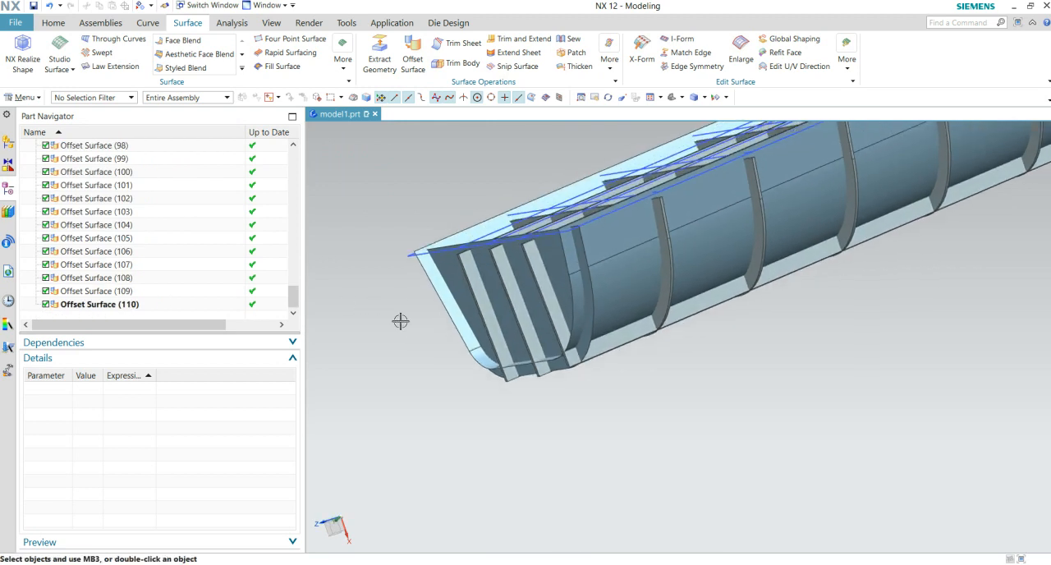
click(574, 40)
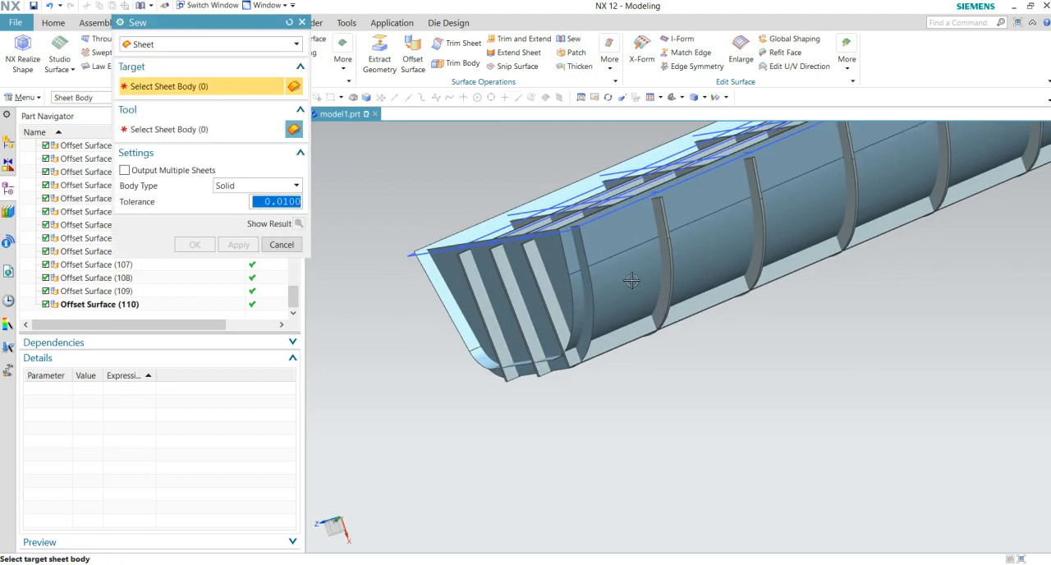
click(629, 244)
click(699, 164)
middle_drag(604, 312, 583, 417)
scroll(625, 398, up, 3)
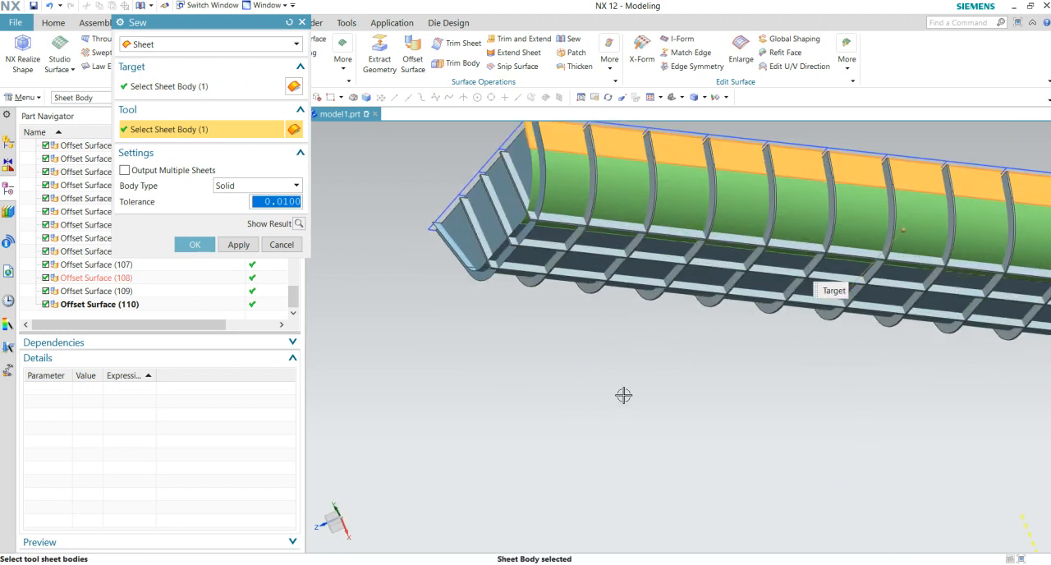
middle_drag(565, 314, 554, 342)
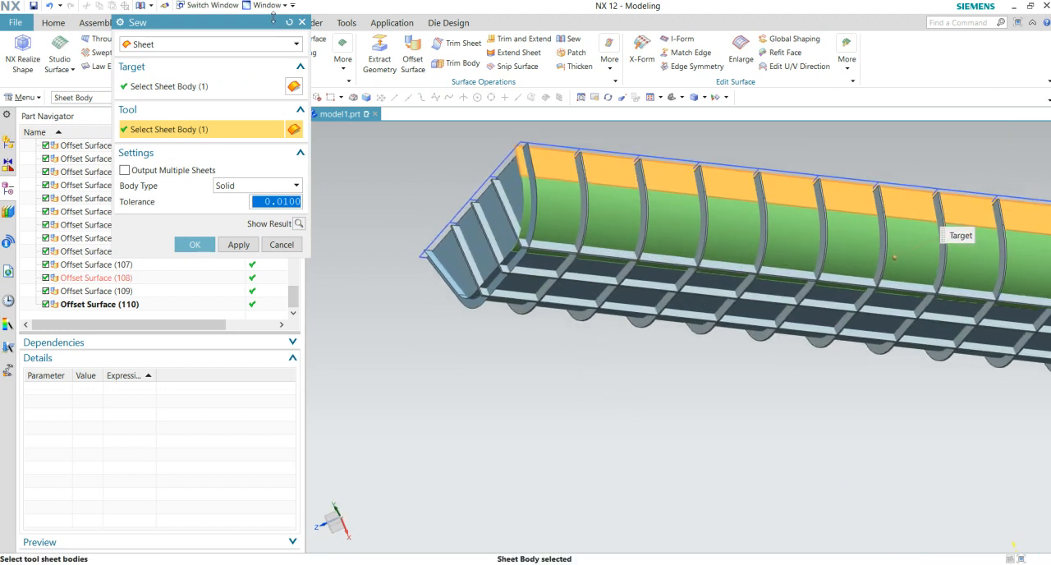
click(302, 23)
- Start a new Sew with Offset Surface (98) as target and the other offset surfaces down to Offset Surface (110) as tools
click(572, 44)
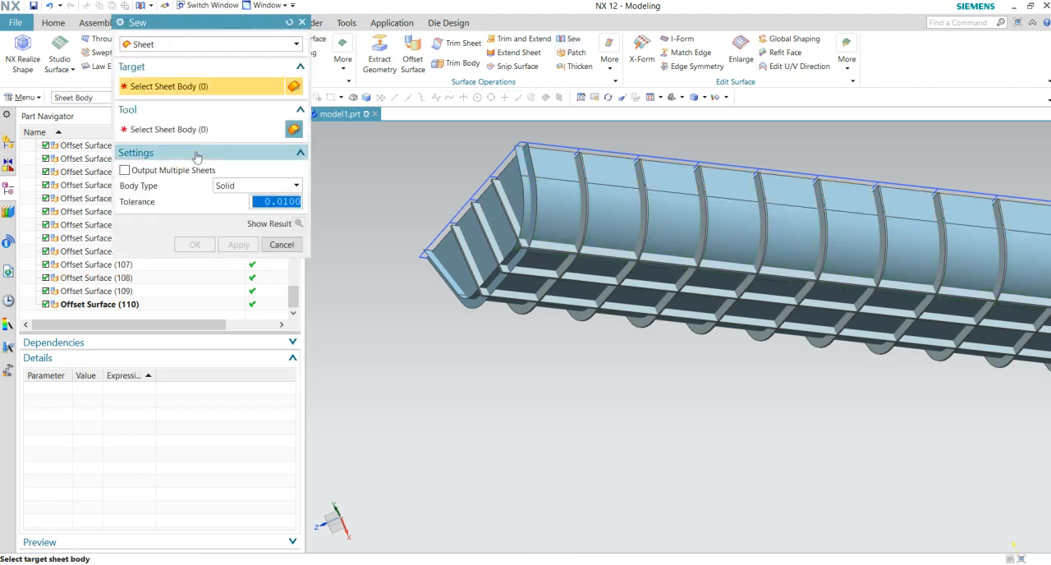
scroll(53, 189, up, 3)
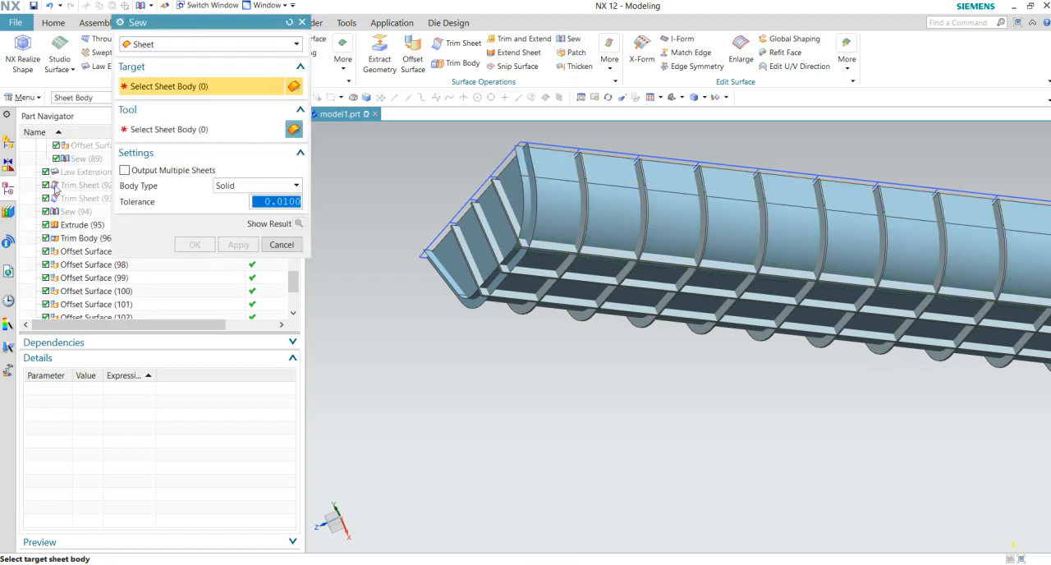
click(88, 267)
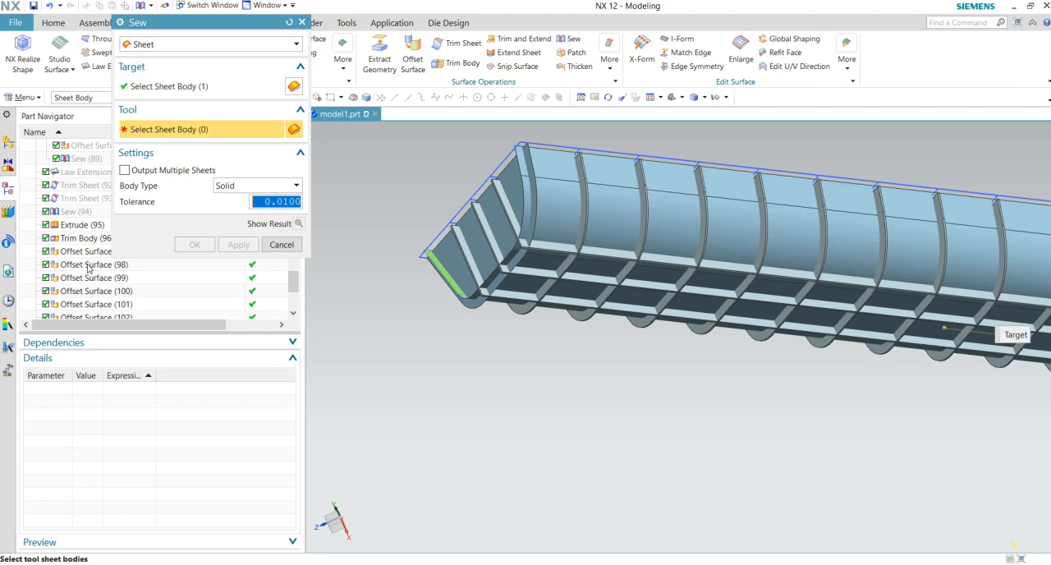
click(87, 252)
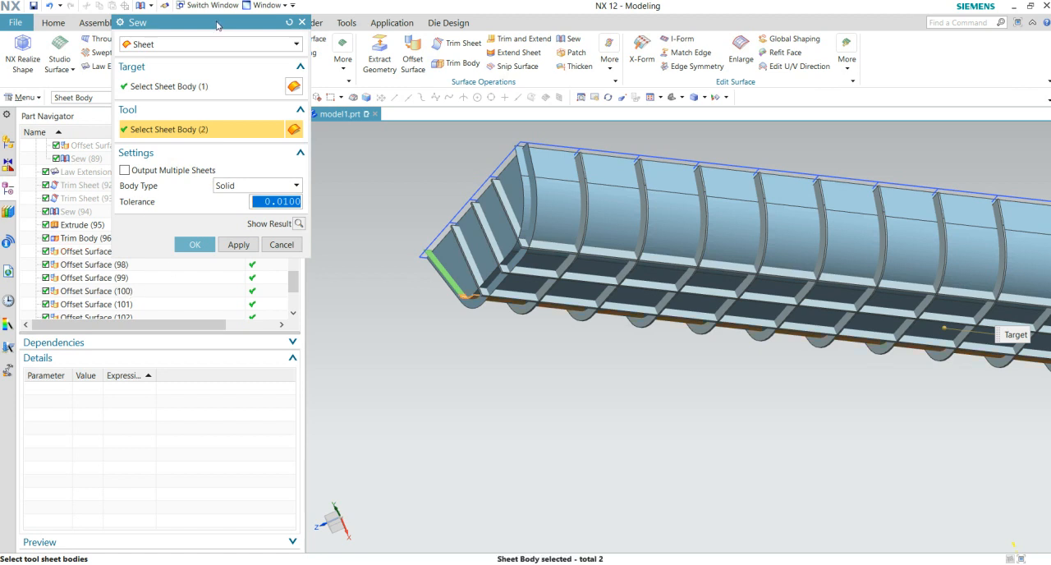
drag(218, 22, 380, 44)
drag(292, 292, 293, 315)
shift+click(120, 306)
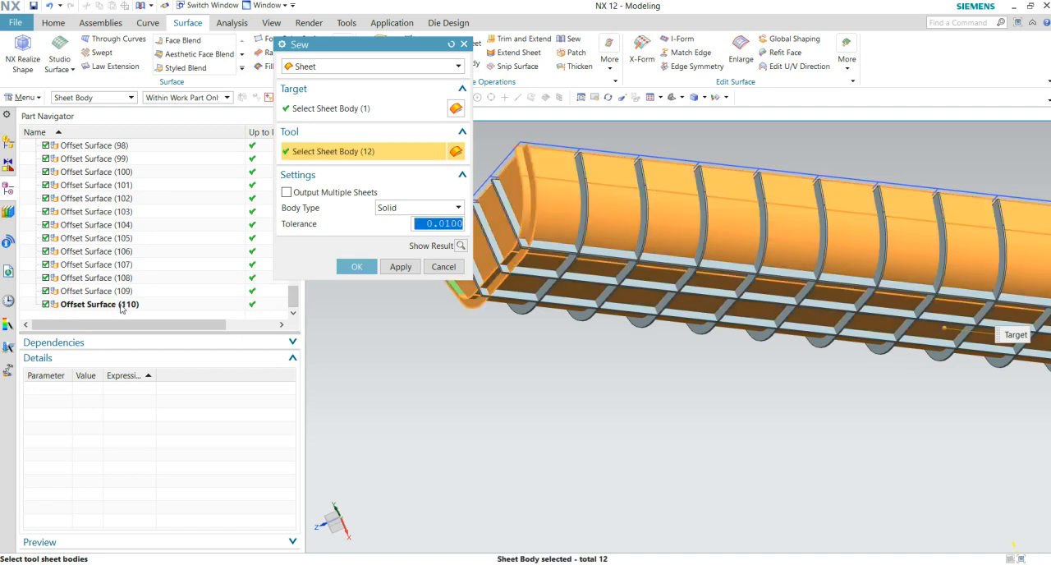
- Add the unselected curved corner sheet at the part's end to the tool sheets and complete the sew
scroll(450, 302, down, 3)
middle_drag(659, 340, 622, 239)
middle_drag(719, 290, 770, 428)
scroll(720, 250, up, 5)
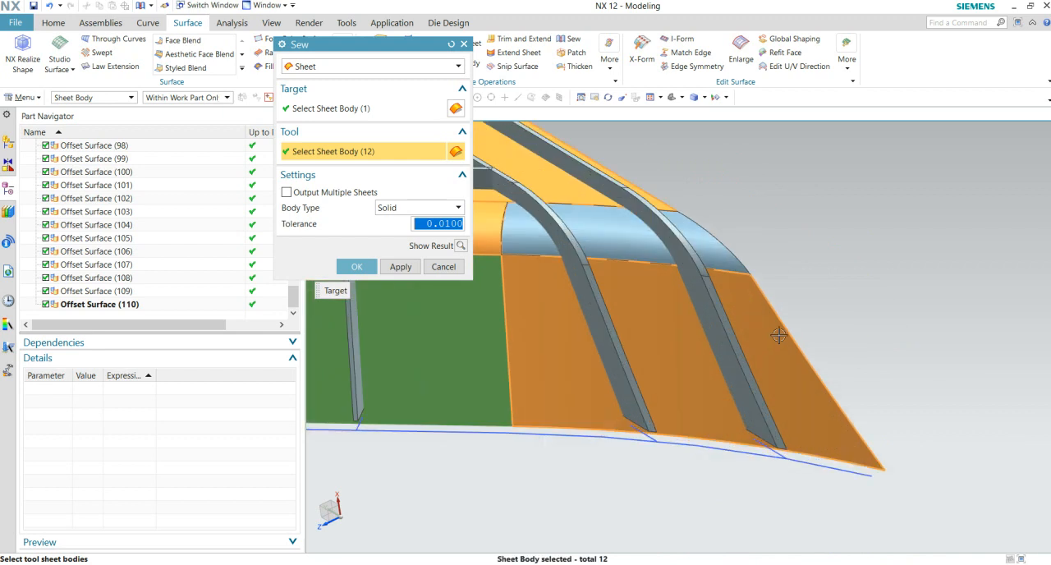
click(720, 251)
scroll(791, 383, down, 3)
middle_drag(791, 383, 689, 209)
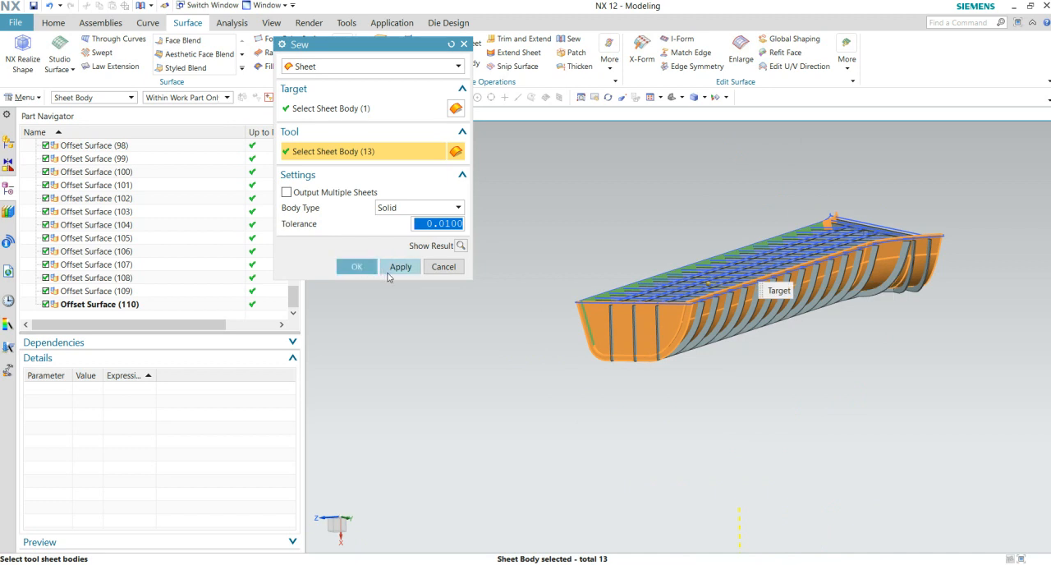
click(389, 273)
click(516, 305)
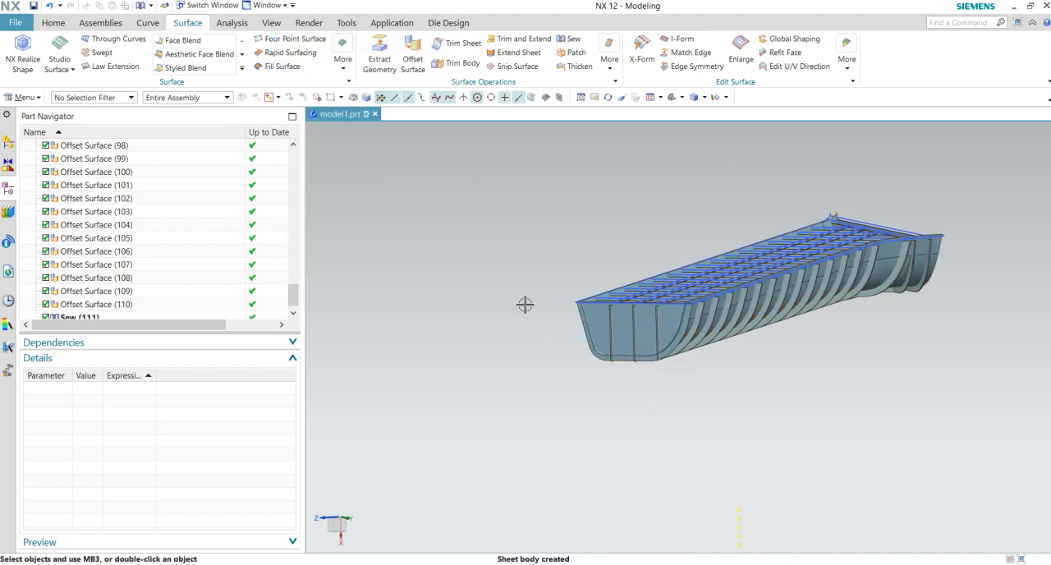
- Reopen Sew (111) to check its target and tool sheets, keeping its settings
middle_drag(661, 381, 700, 321)
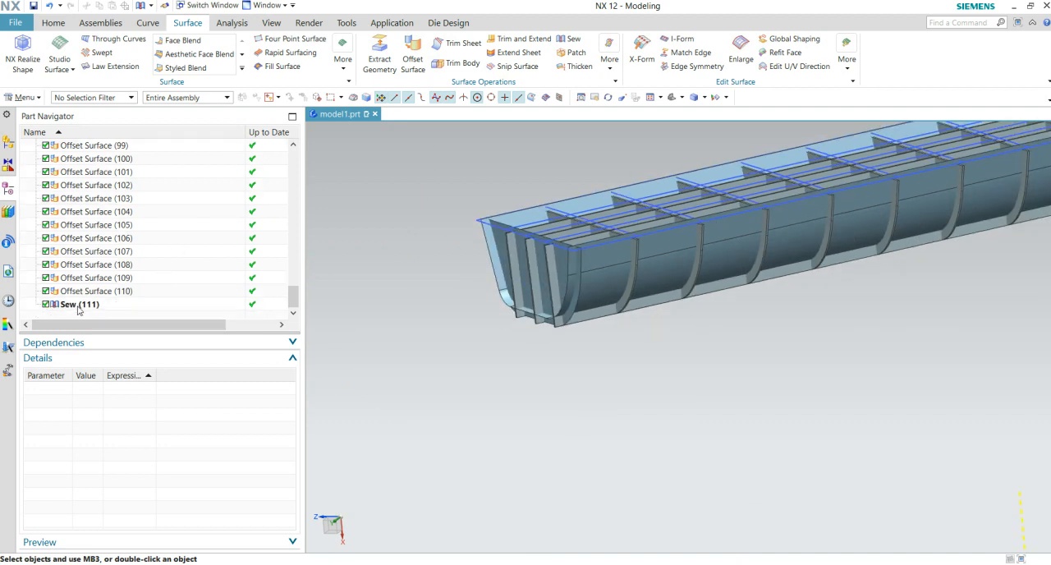
double_click(78, 305)
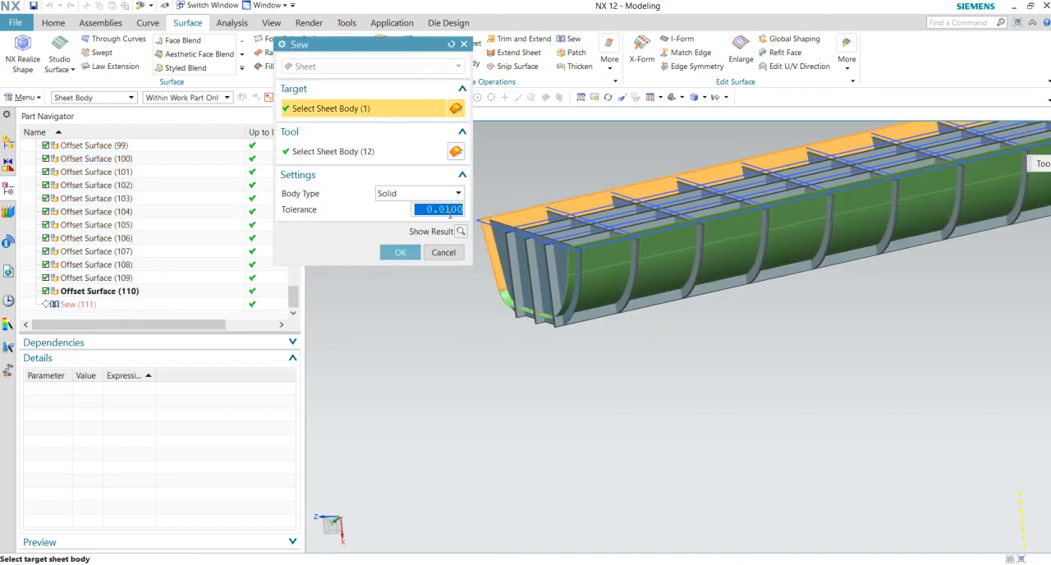
click(459, 231)
click(408, 252)
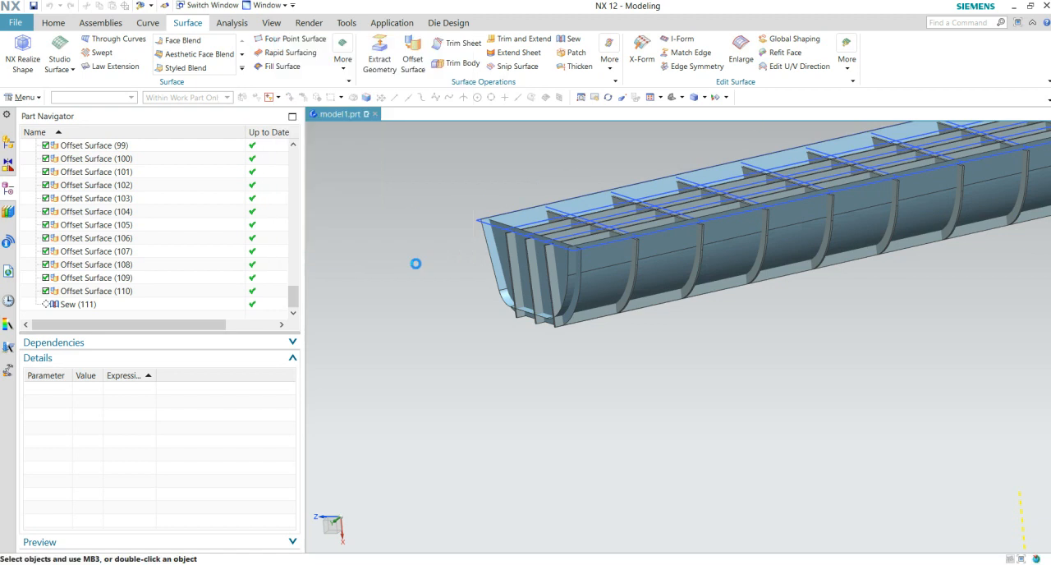
- Try to trim the rib bodies of Trim Body (96) with the faces of the sewn offset sheet
scroll(377, 151, up, 2)
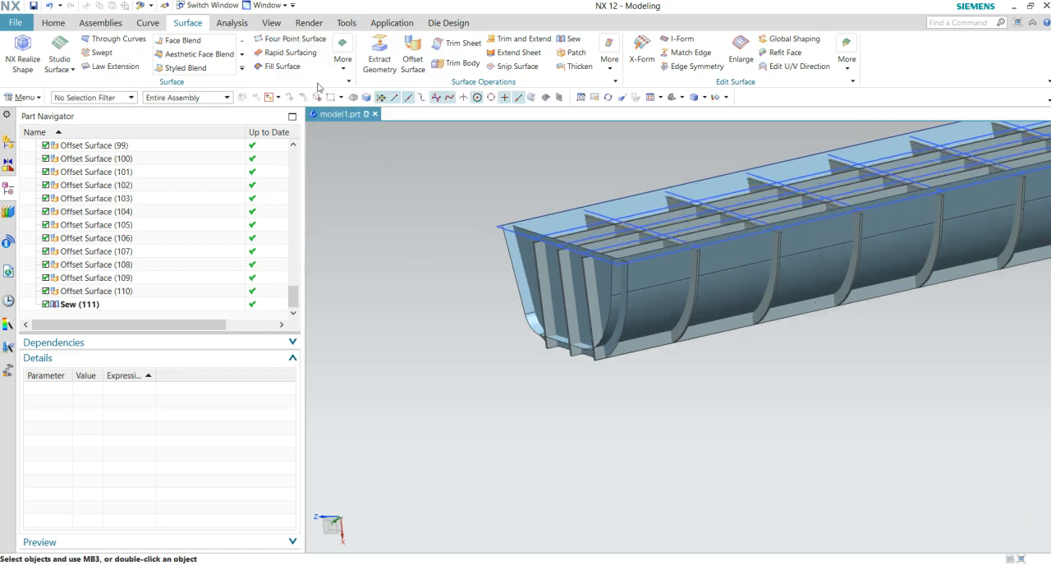
click(443, 66)
scroll(580, 361, up, 3)
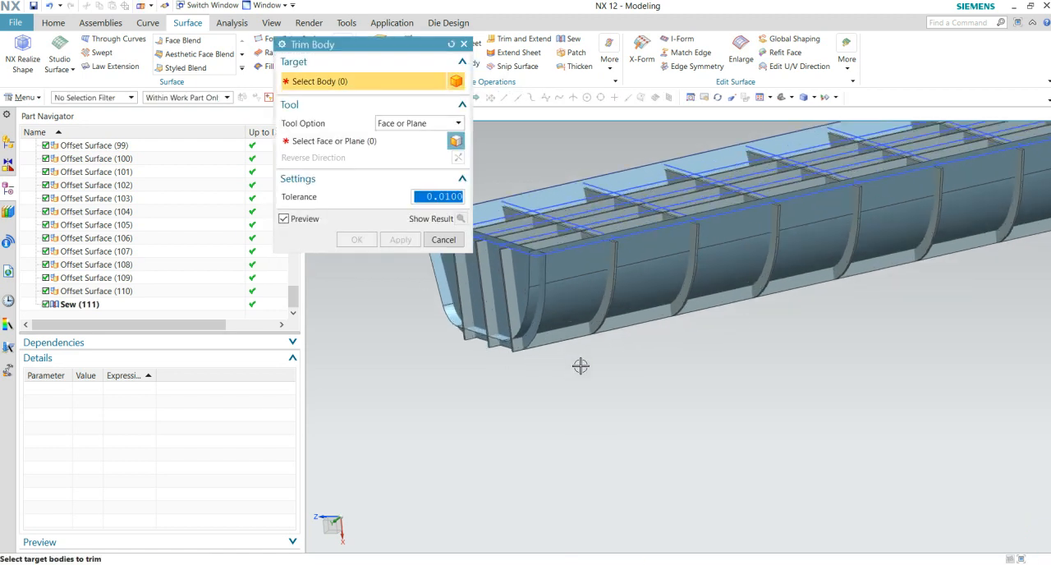
shift+middle_drag(554, 375, 653, 415)
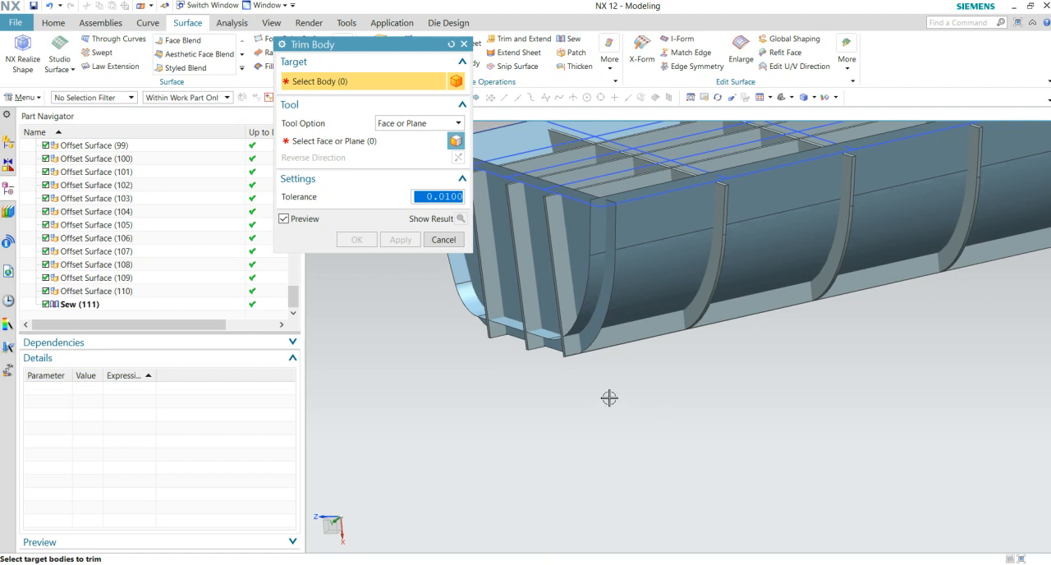
scroll(136, 301, up, 4)
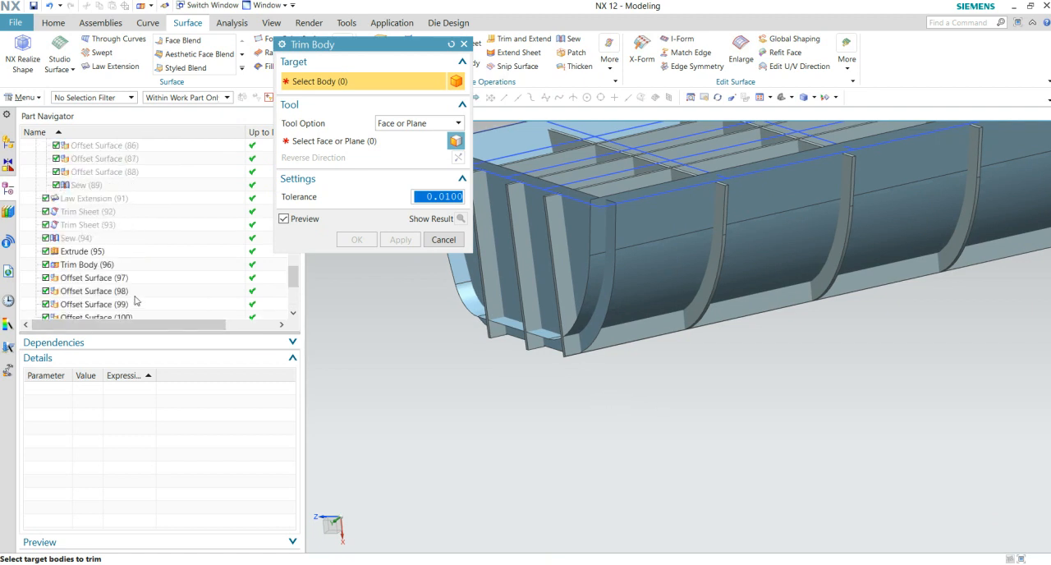
click(74, 264)
shift+middle_drag(557, 409, 583, 465)
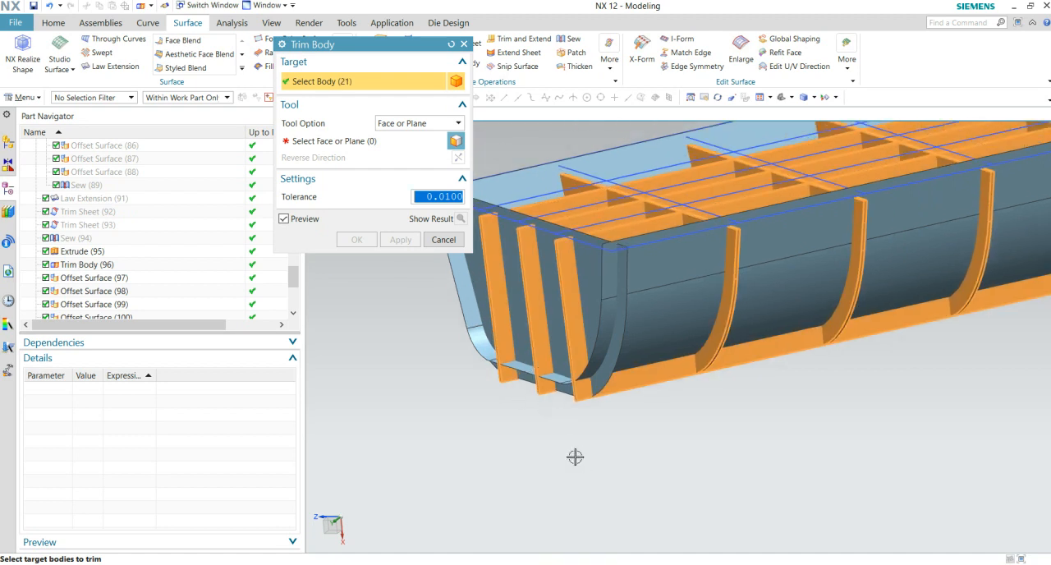
click(339, 141)
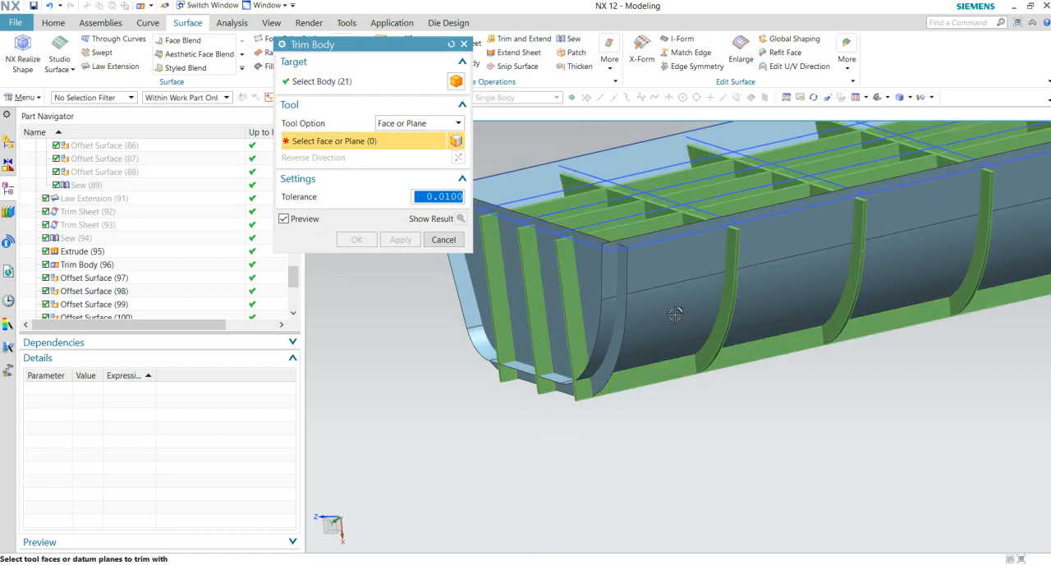
click(674, 318)
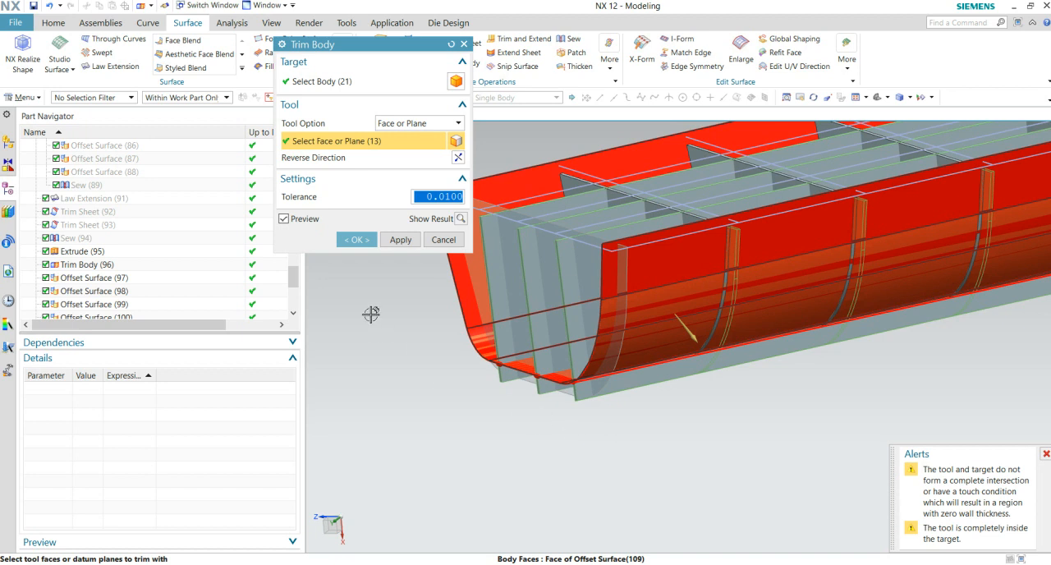
click(362, 244)
- Examine the trimmed ribs against the sewn offset sheet along the part and at its straight end
middle_drag(429, 331, 866, 380)
middle_drag(627, 453, 792, 367)
scroll(629, 408, up, 3)
scroll(584, 412, up, 5)
scroll(588, 408, down, 4)
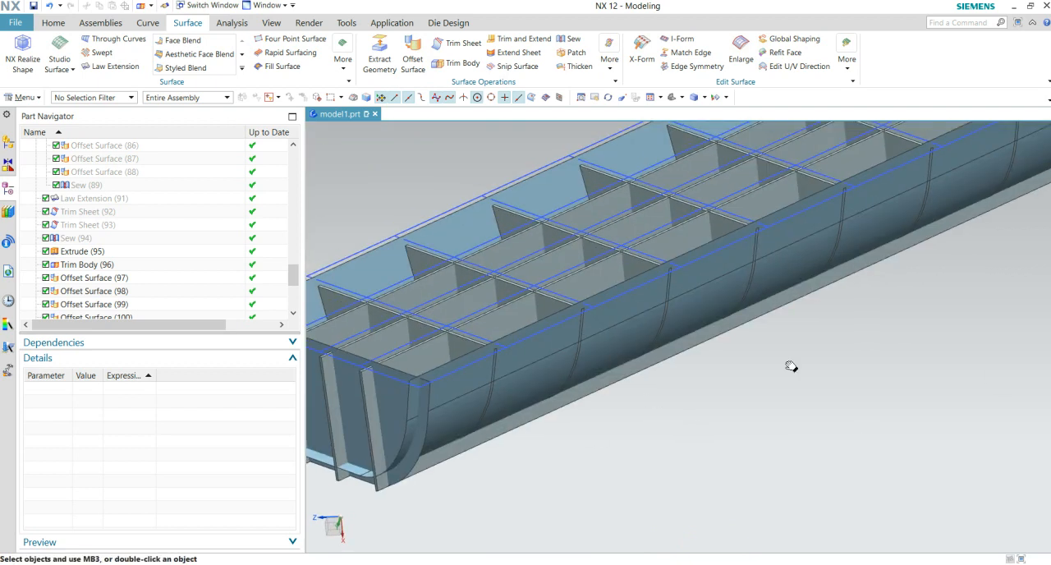
middle_drag(535, 436, 702, 370)
scroll(705, 373, up, 3)
middle_drag(763, 418, 821, 399)
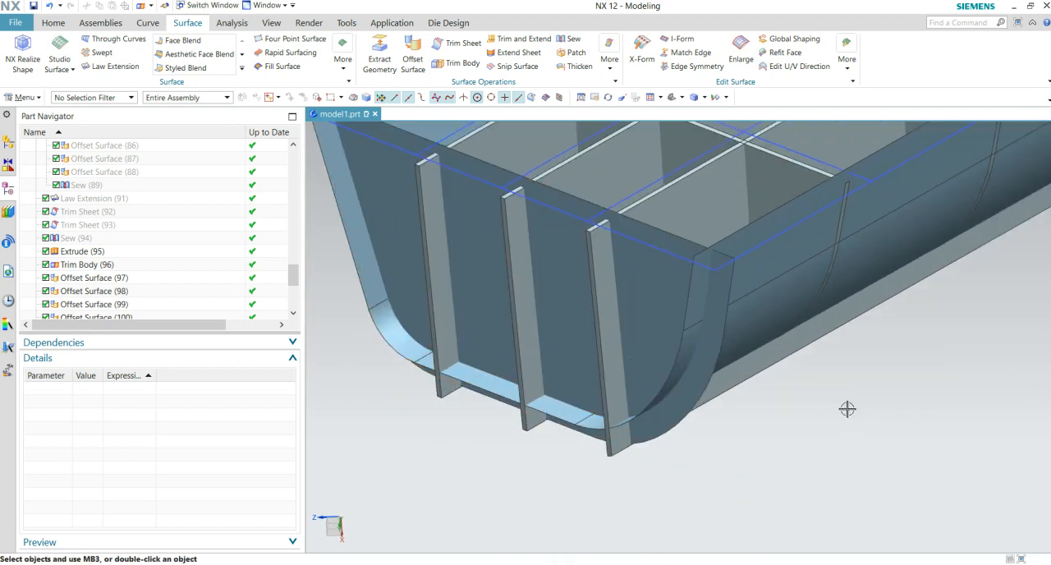
right_click(698, 415)
click(789, 380)
key(ctrl+z)
- Edit Trim Body (112) and reverse its trim direction
scroll(183, 306, down, 5)
double_click(93, 304)
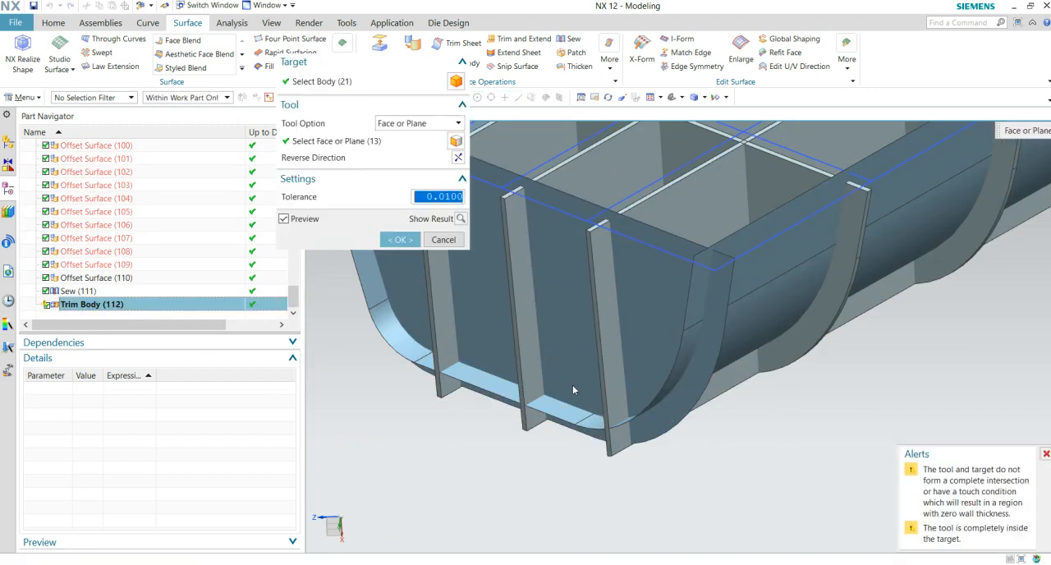
scroll(741, 412, down, 3)
middle_drag(741, 413, 429, 406)
scroll(675, 294, up, 2)
middle_drag(675, 294, 510, 352)
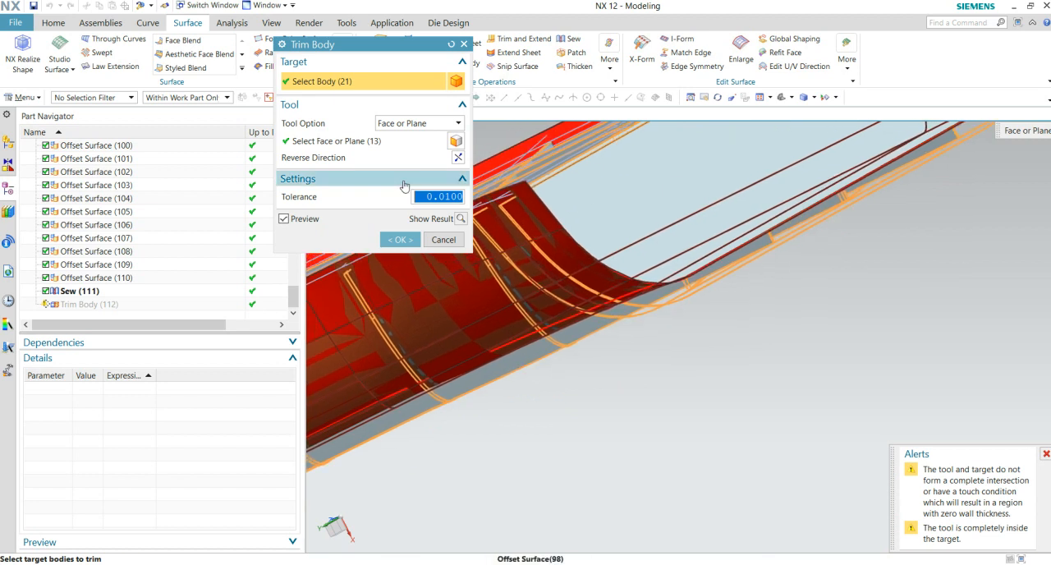
click(458, 157)
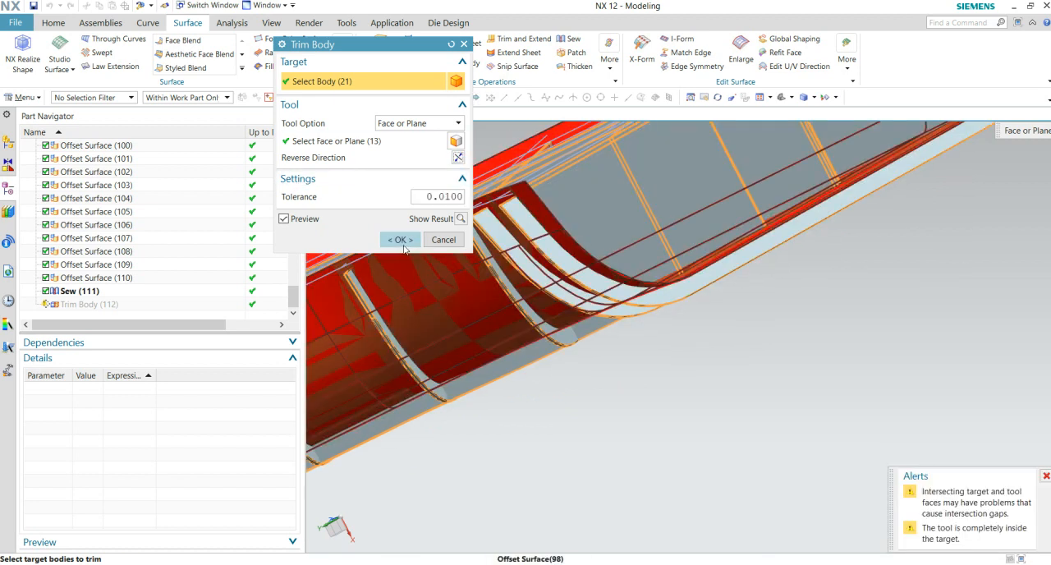
click(397, 240)
- Inspect the ribs at the straight end and undo the trim with the sewn offset sheet
middle_drag(554, 284, 401, 295)
scroll(606, 344, up, 2)
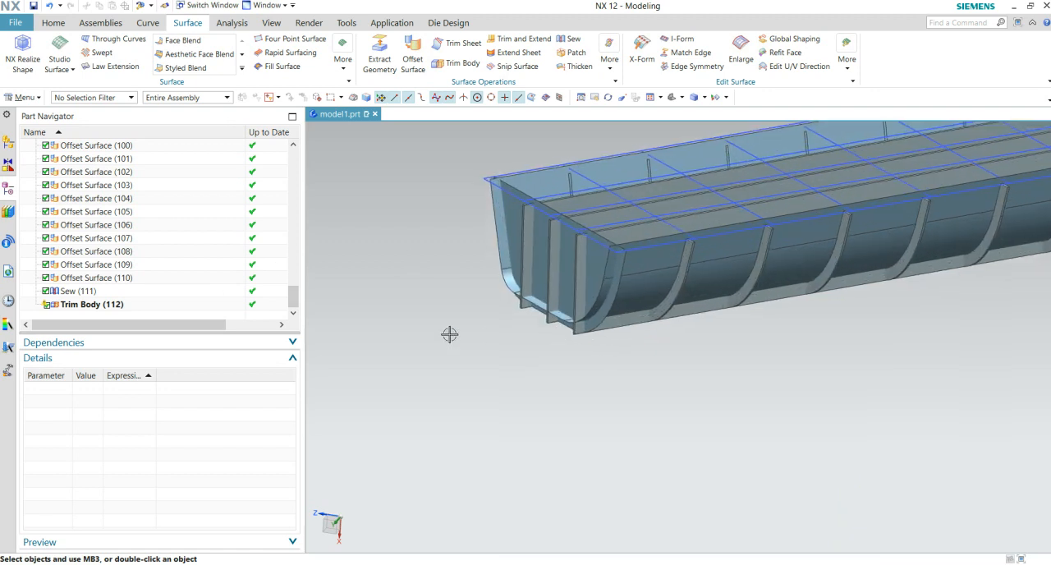
key(ctrl+z)
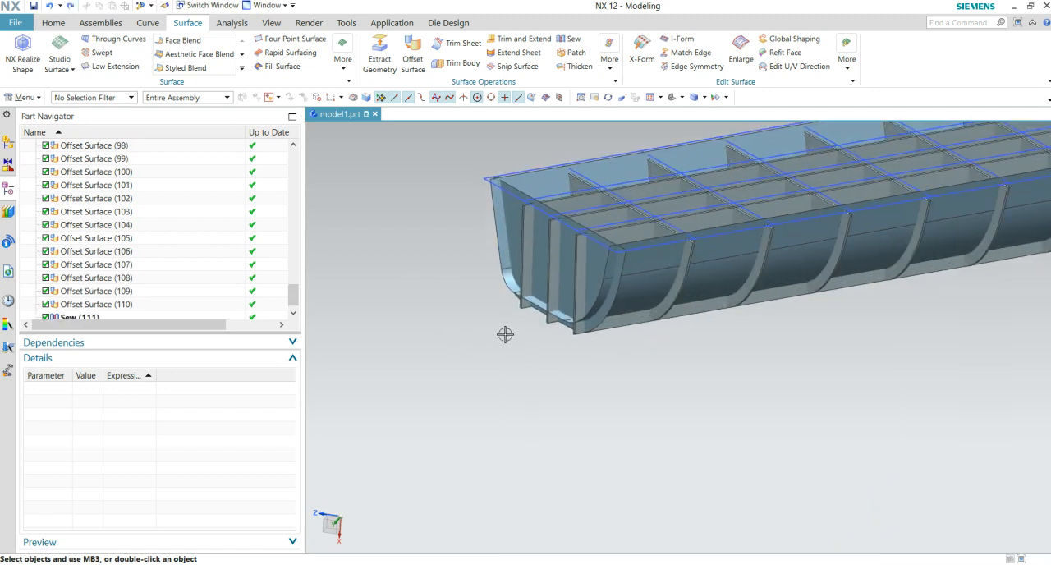
- Examine how the rib ends and the sewn offset sheet meet at the straight end and its lower corners
scroll(506, 334, down, 4)
scroll(394, 310, up, 4)
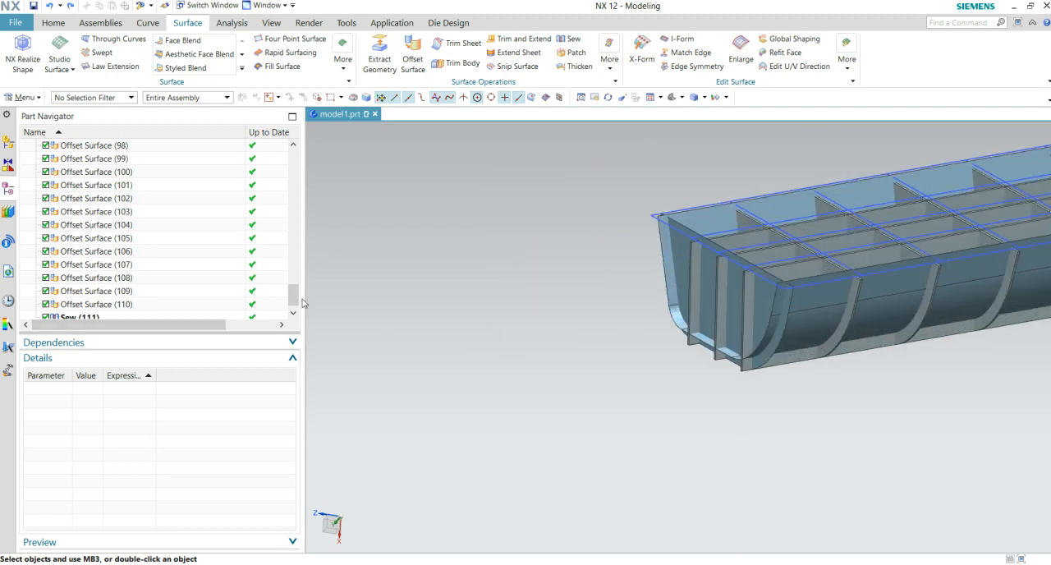
scroll(291, 296, down, 1)
scroll(675, 406, up, 4)
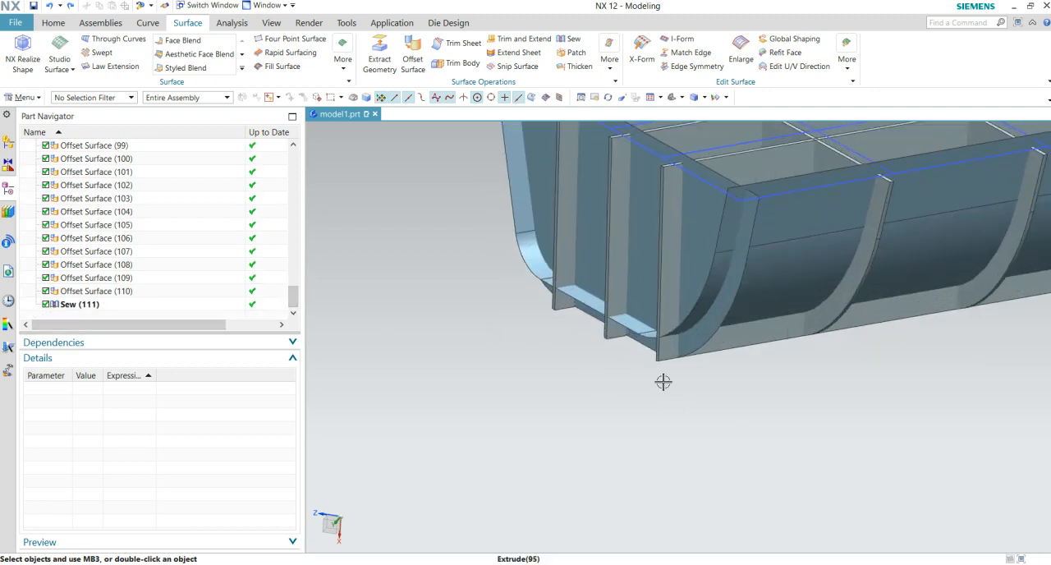
shift+middle_drag(616, 384, 557, 441)
scroll(509, 328, up, 2)
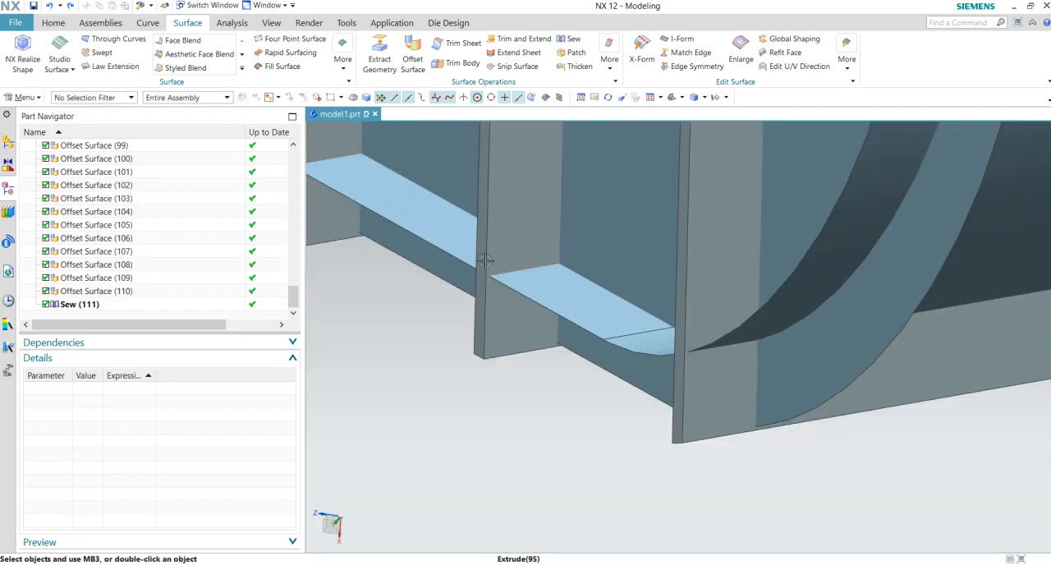
scroll(608, 416, down, 4)
middle_drag(584, 394, 603, 418)
scroll(723, 444, up, 5)
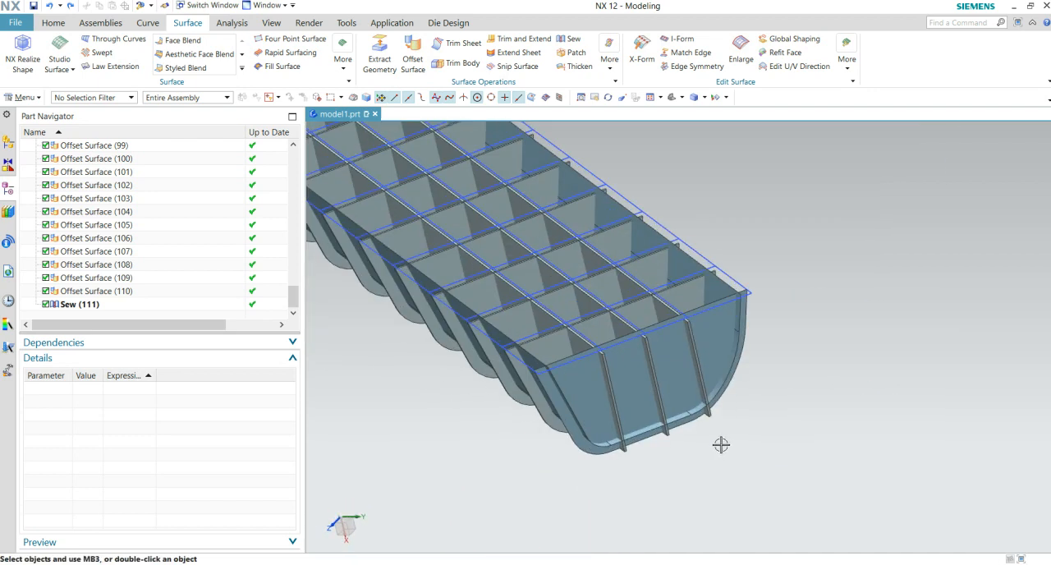
middle_drag(634, 488, 500, 366)
scroll(739, 490, down, 1)
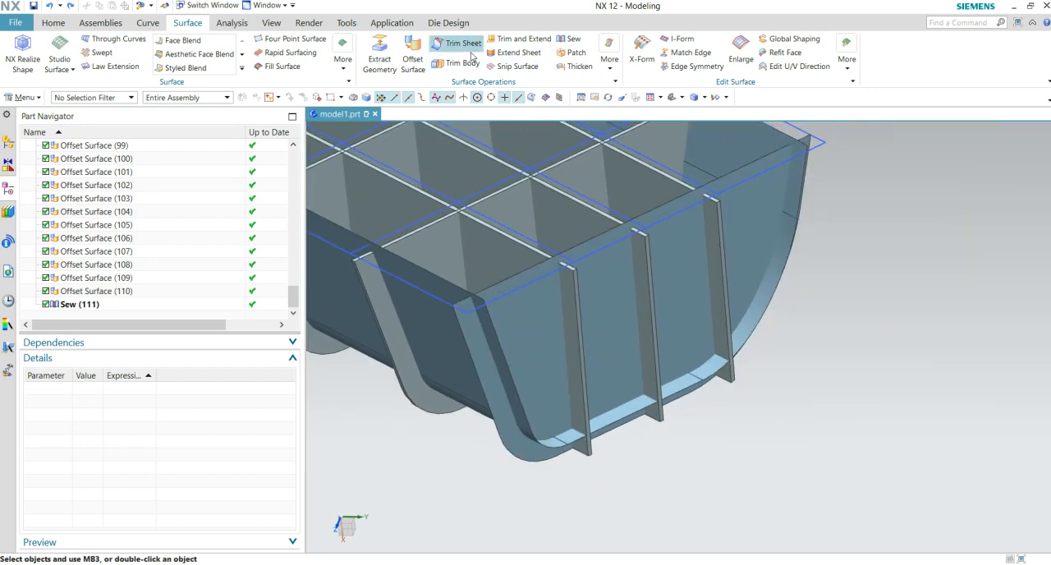
click(513, 53)
scroll(565, 465, up, 1)
click(549, 440)
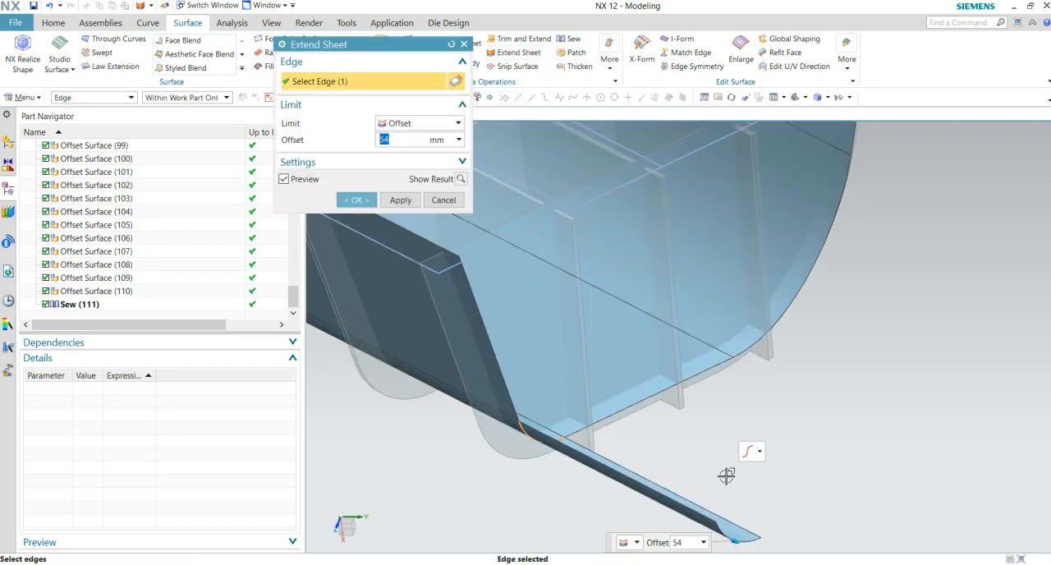
click(464, 45)
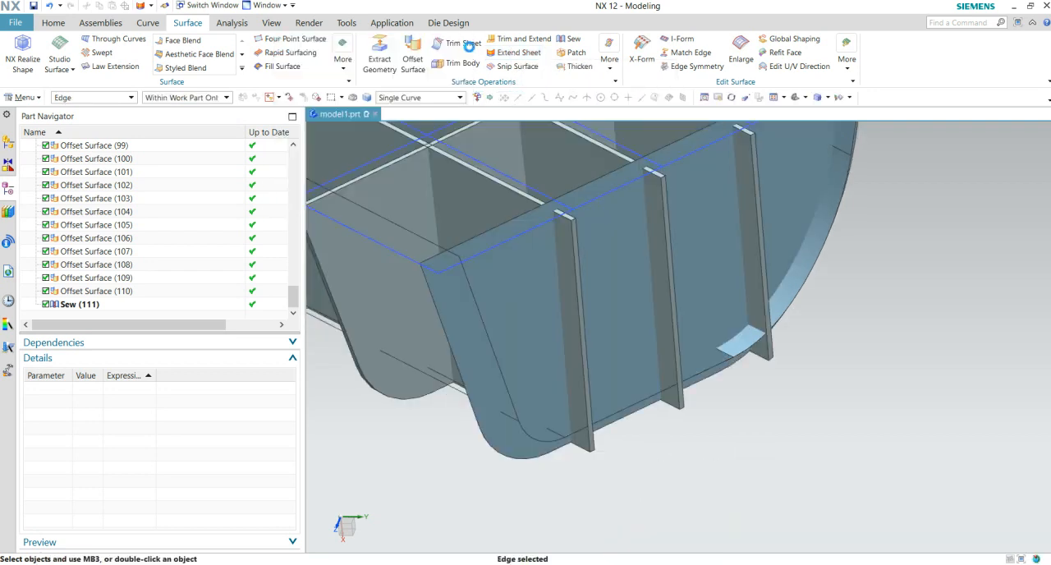
- Extend the sewn offset sheet by 10 mm along its tangent edges at the straight end
click(522, 52)
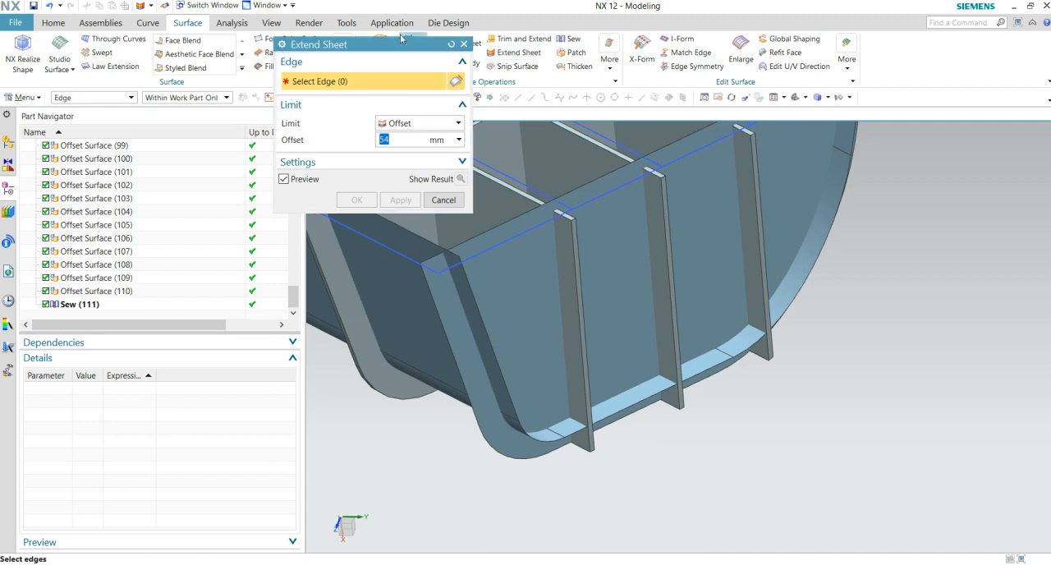
drag(401, 44, 231, 62)
click(436, 99)
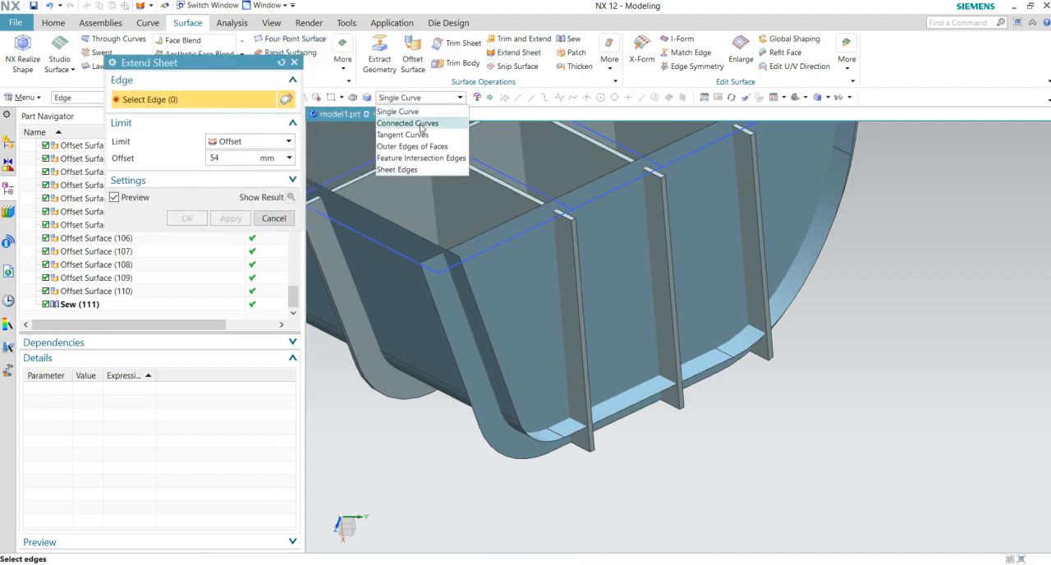
click(423, 135)
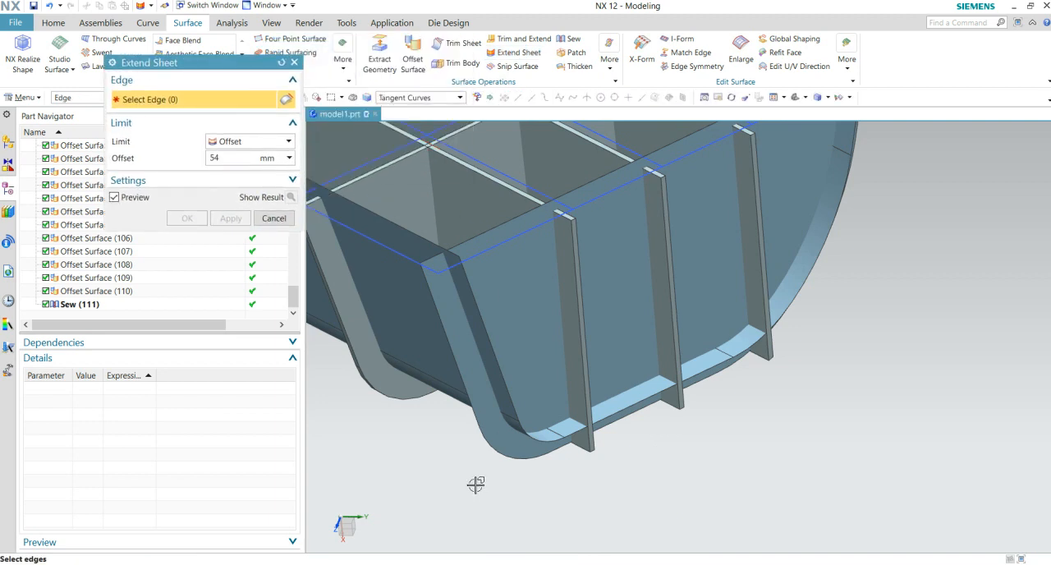
click(487, 325)
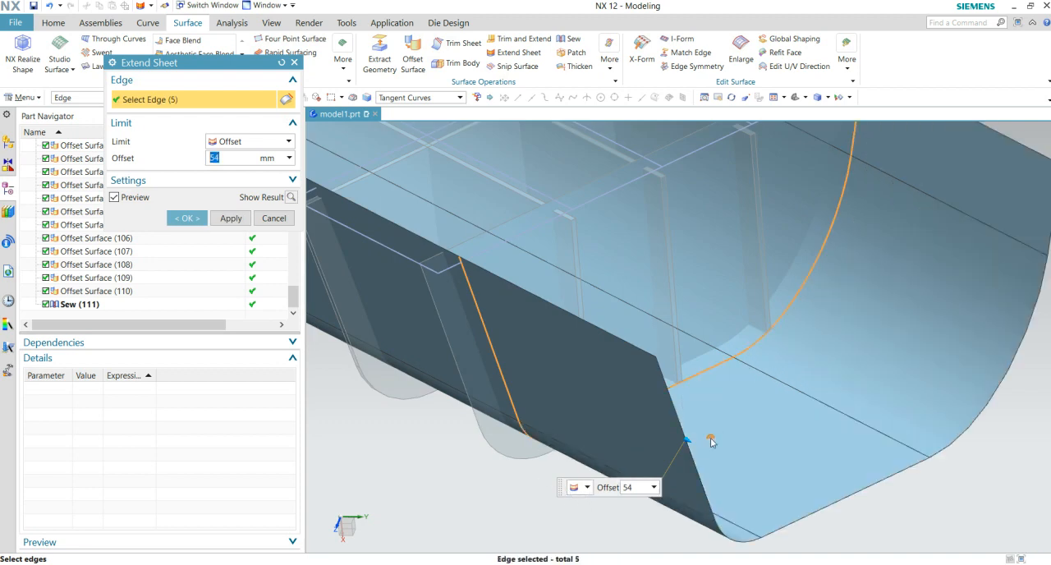
scroll(711, 442, down, 4)
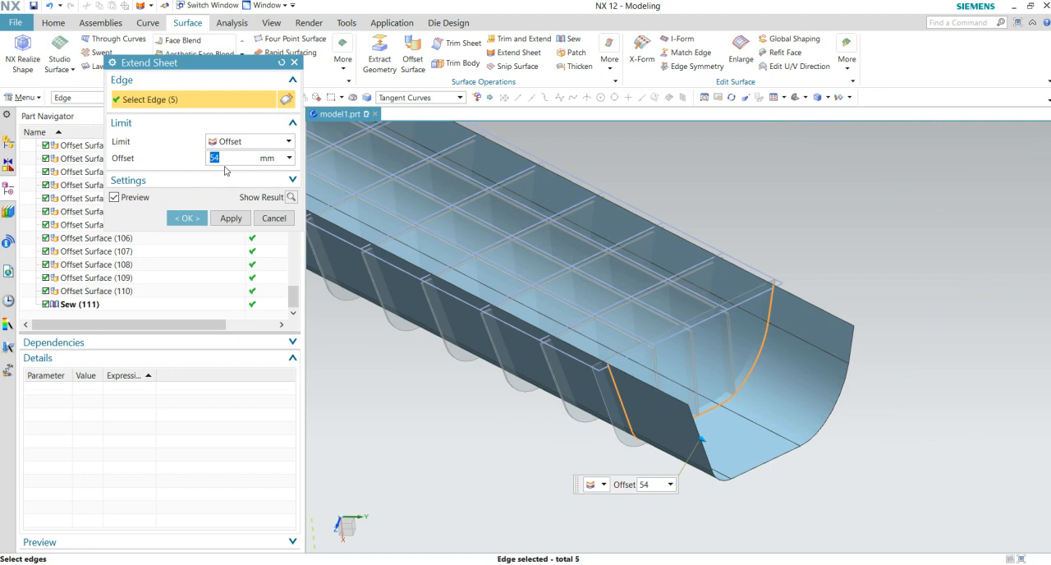
text(10)
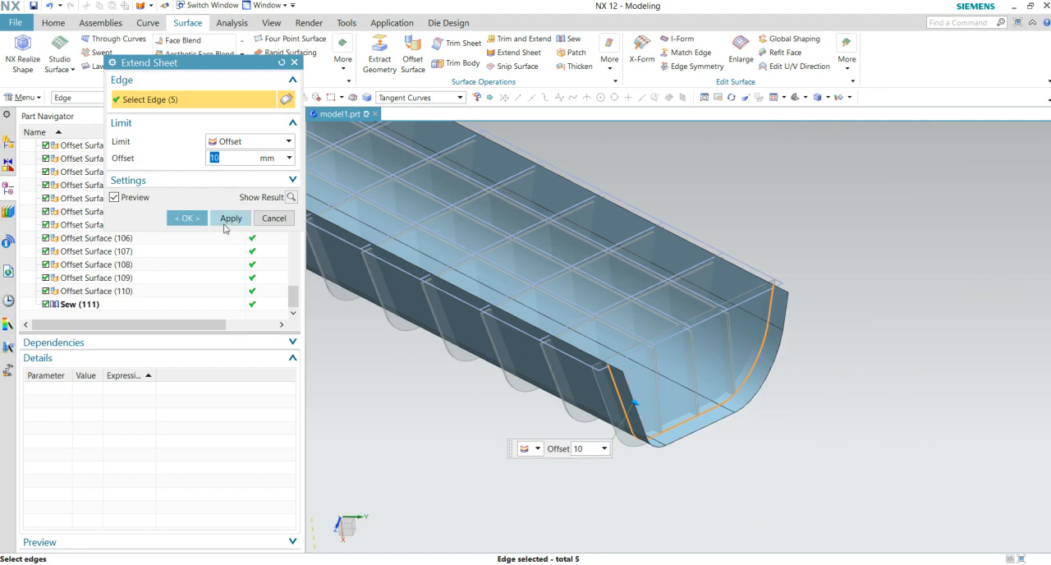
click(195, 219)
- Trim all rib bodies of Trim Body (96) with the extended offset sheet, using the reversed trim direction
middle_drag(781, 371, 747, 339)
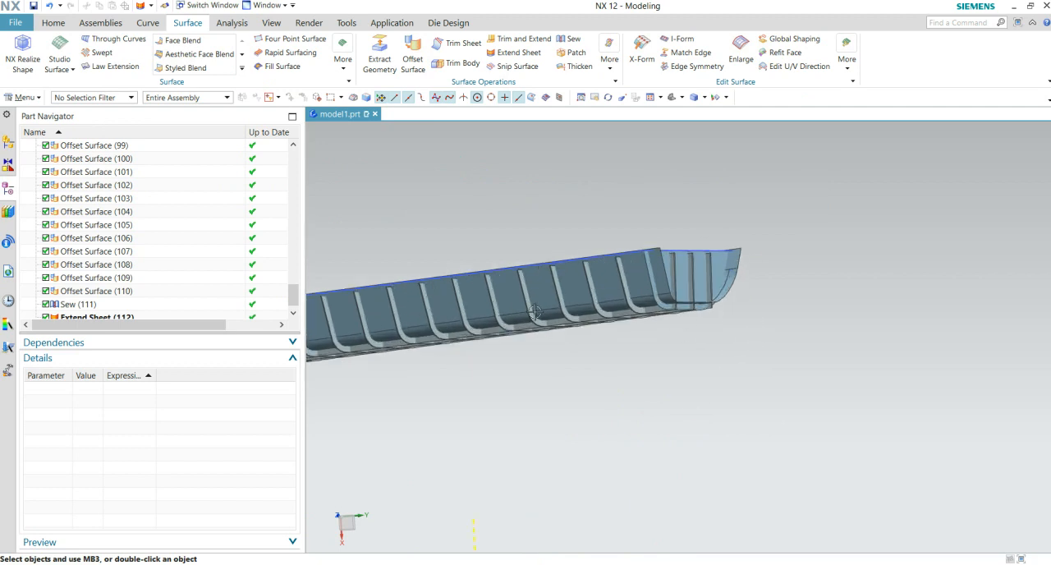
scroll(150, 255, down, 1)
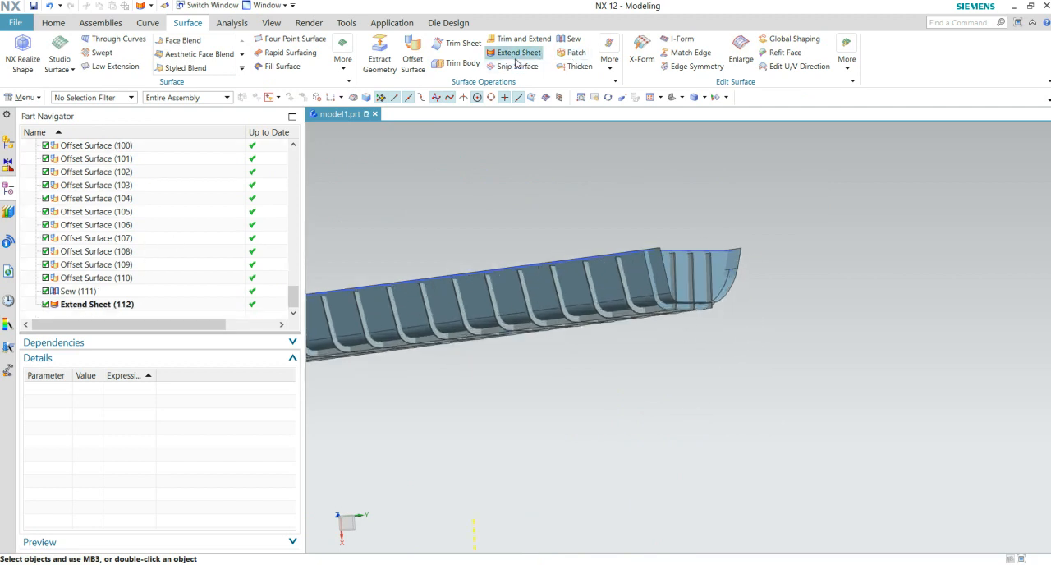
click(458, 63)
scroll(671, 337, up, 1)
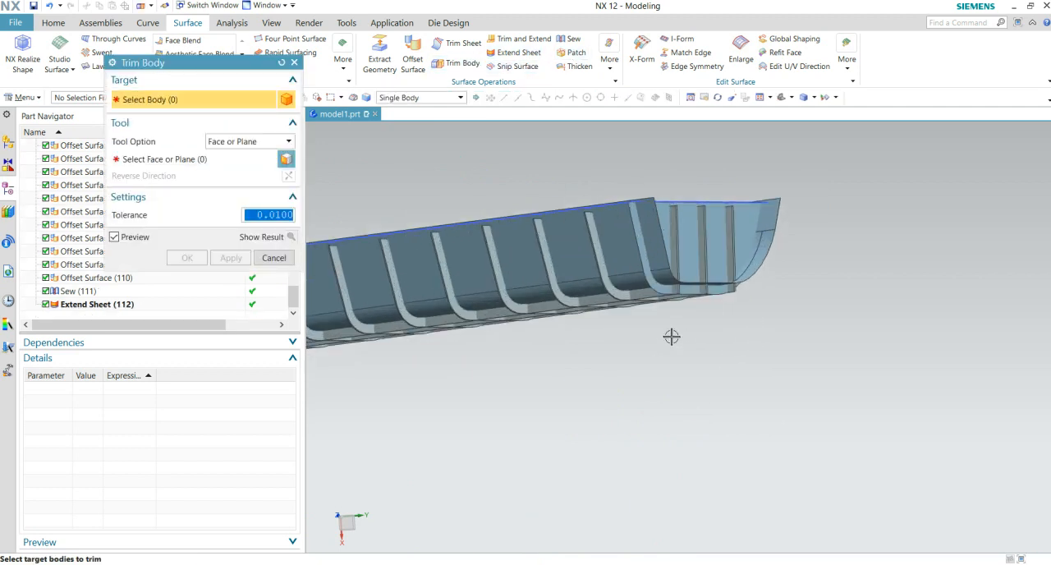
scroll(106, 281, up, 5)
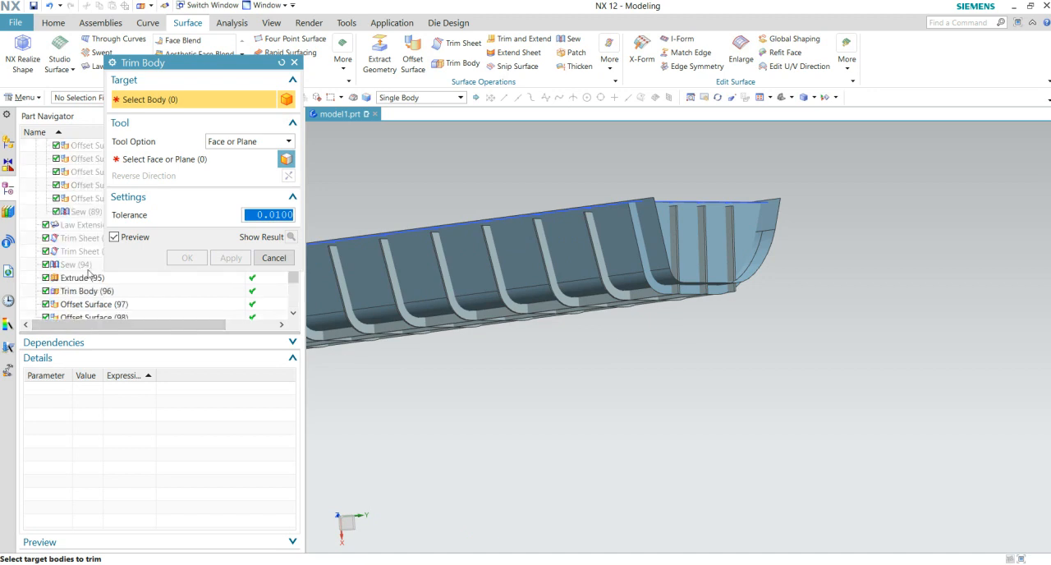
click(85, 293)
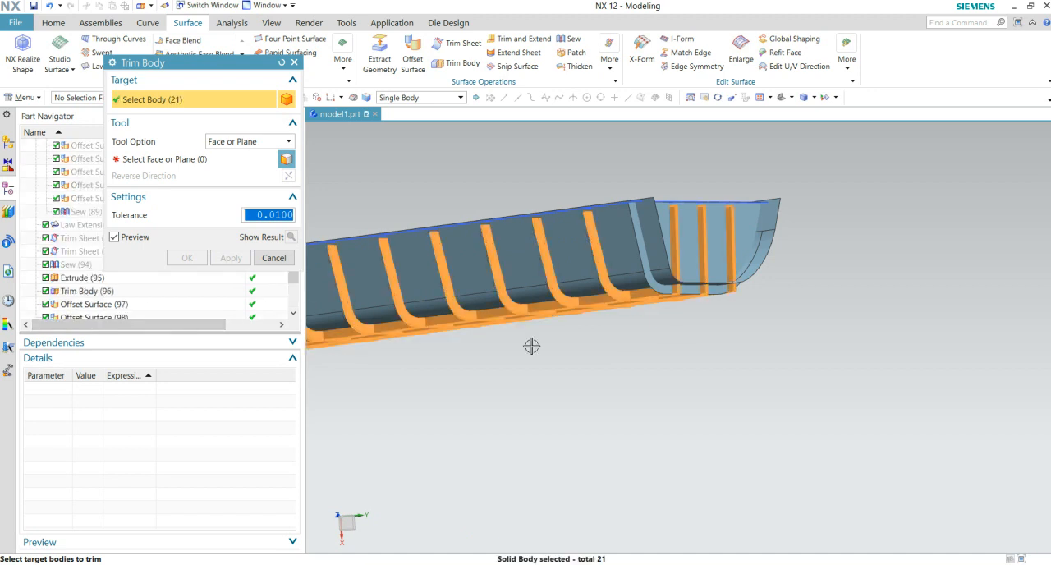
shift+middle_drag(562, 362, 621, 366)
middle_click(544, 446)
scroll(672, 257, up, 3)
click(672, 257)
middle_drag(754, 388, 592, 416)
click(289, 176)
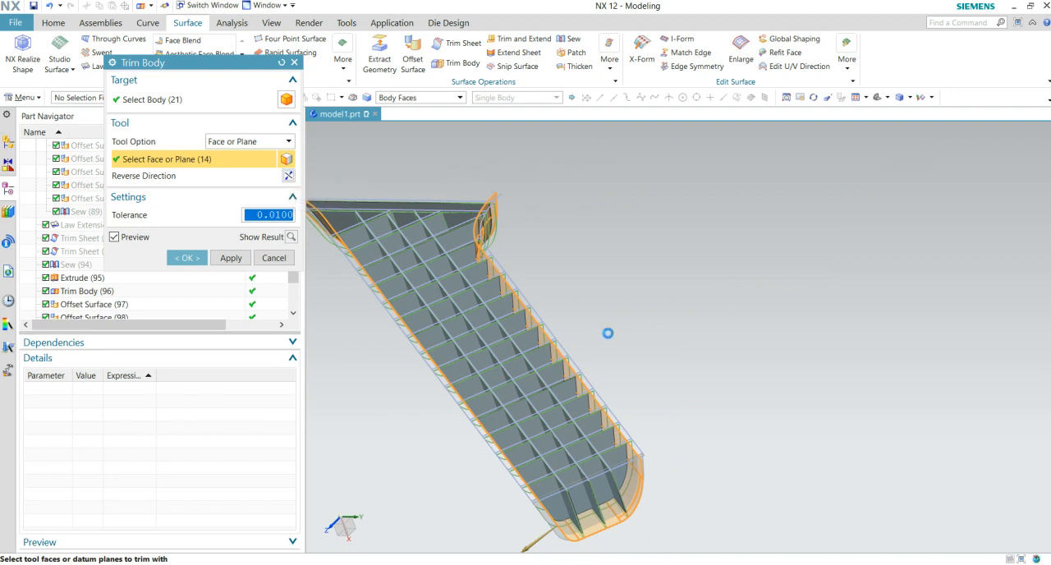
click(184, 258)
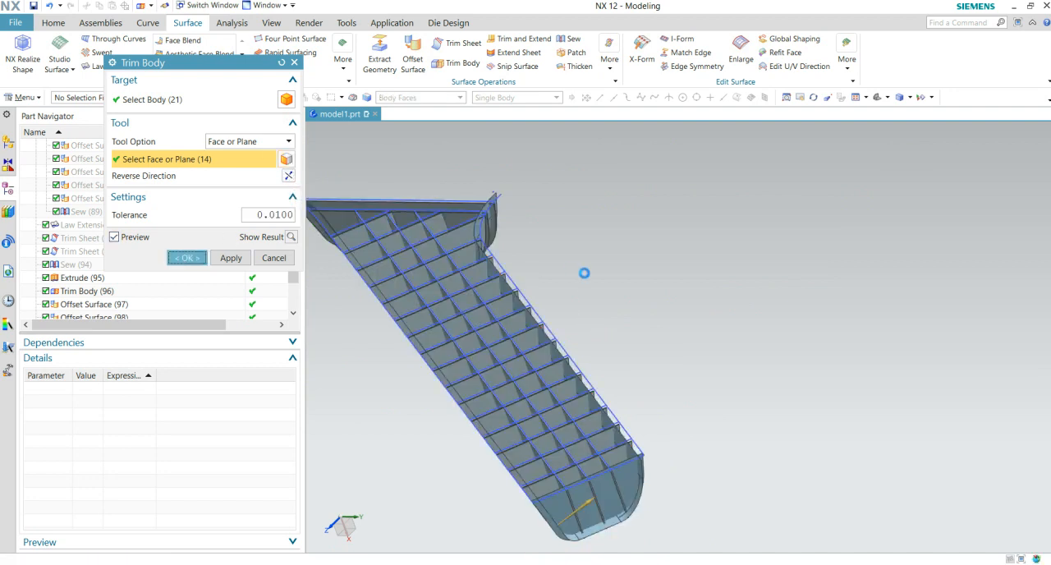
- Hide the extended offset sheet and the flat end plate at the straight end of the rib grid
middle_drag(584, 272, 533, 371)
scroll(682, 337, up, 4)
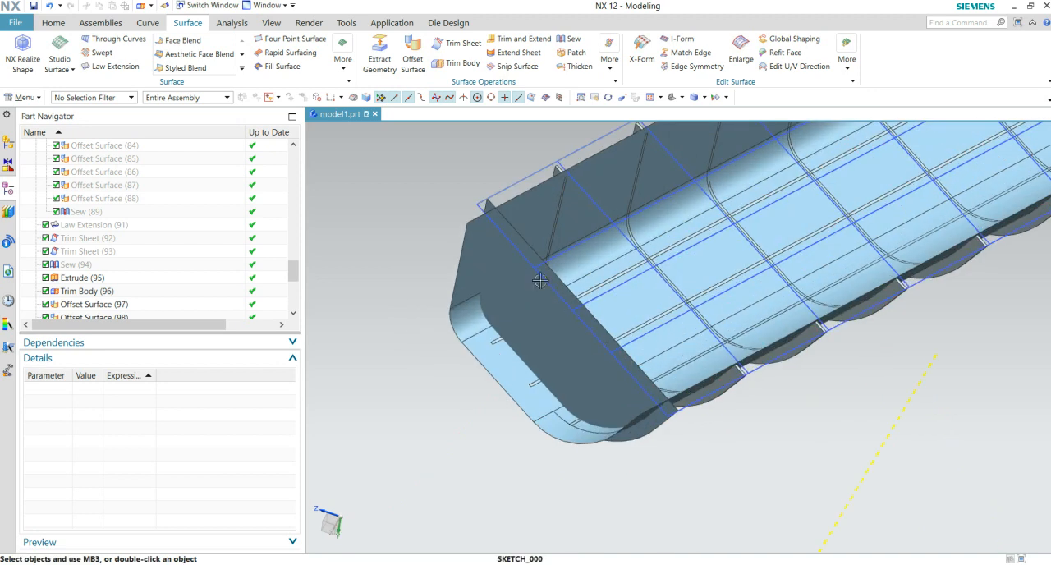
right_click(530, 232)
click(548, 251)
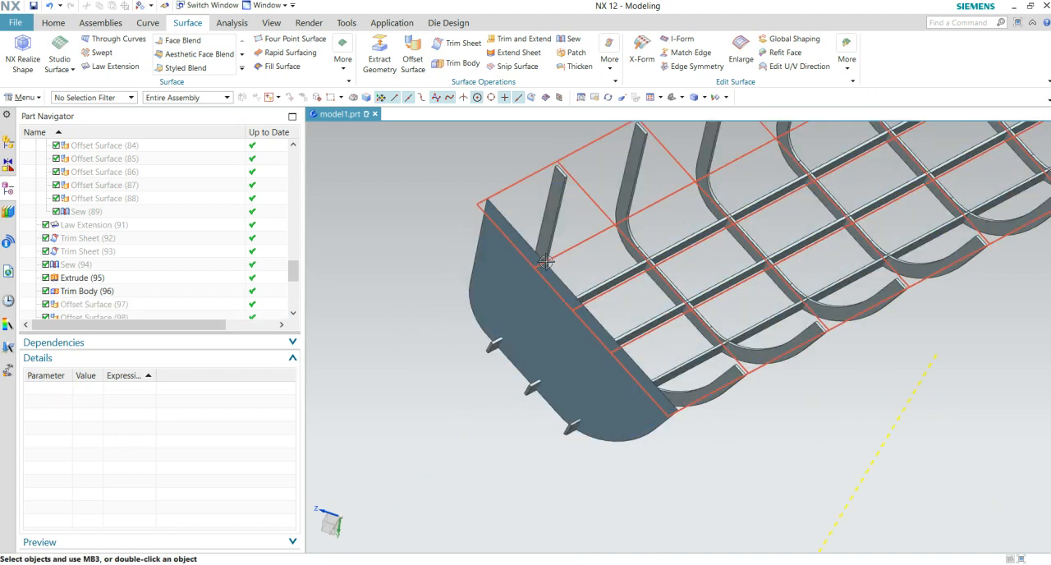
right_click(536, 259)
click(547, 310)
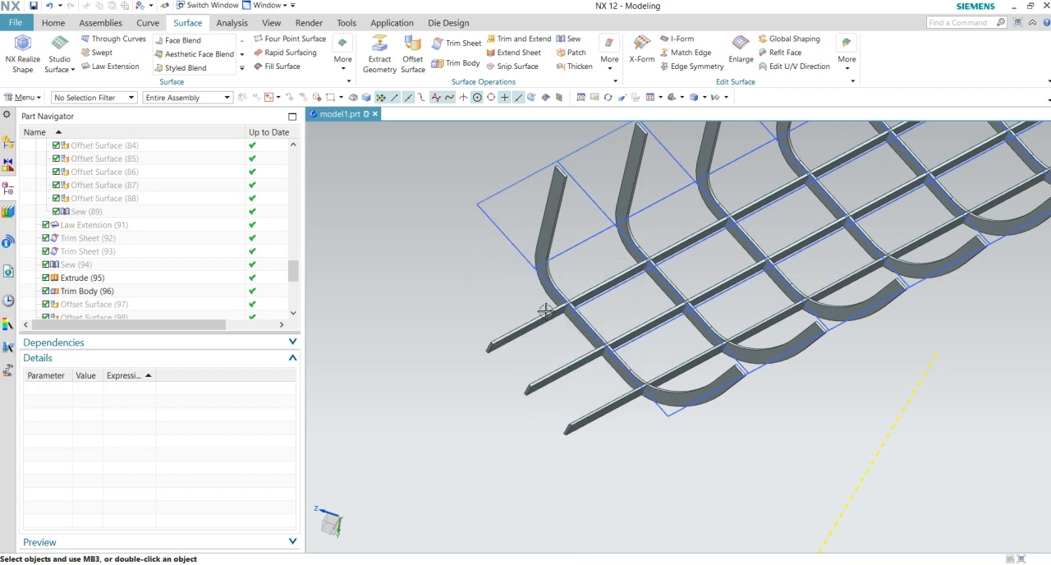
- Show the shell body of Sew (47) in the "JOIN A B C" feature group around the trimmed ribs
scroll(774, 355, down, 3)
middle_drag(774, 354, 749, 359)
middle_drag(640, 270, 608, 290)
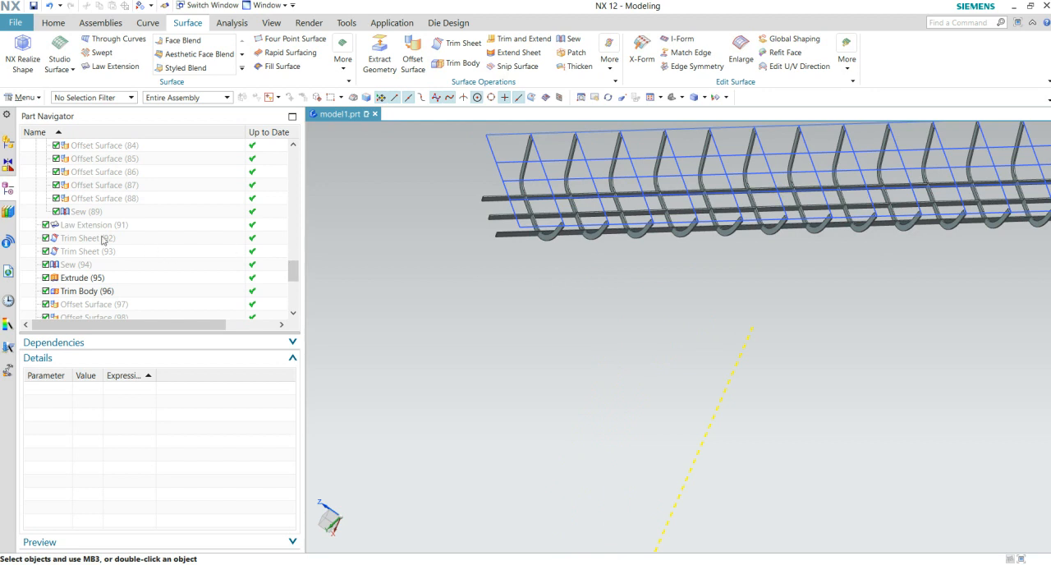
scroll(131, 247, up, 10)
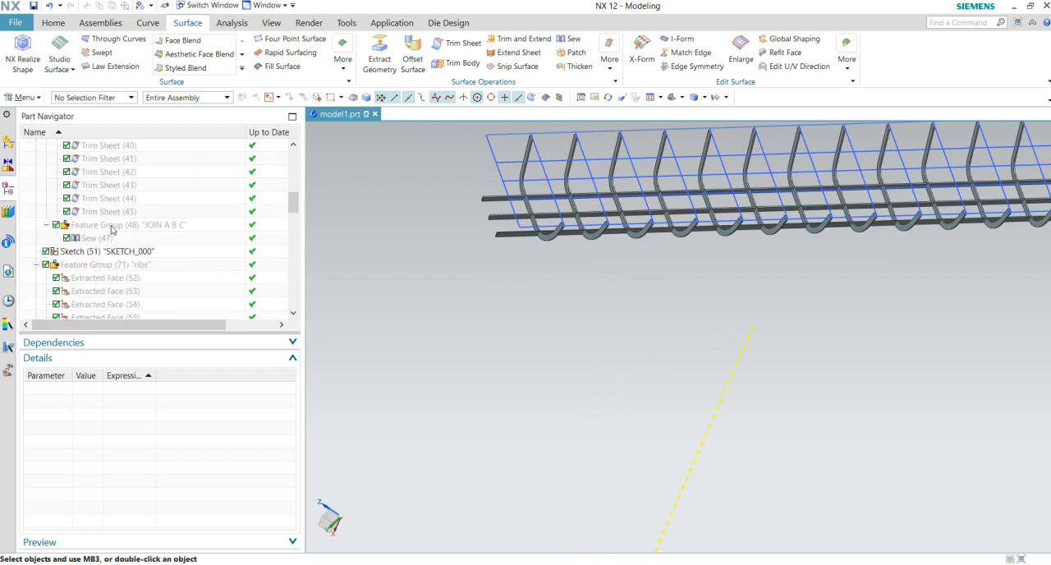
click(92, 239)
right_click(93, 240)
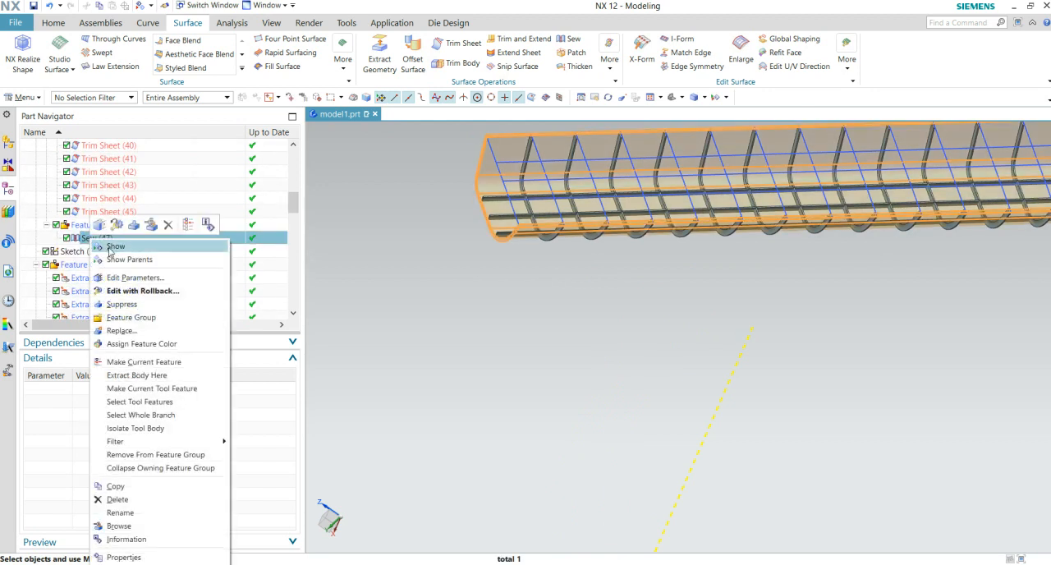
click(108, 246)
- Hide the grid sketch SKETCH_000 and check the ribs inside the shell along its length
mouse_move(716, 324)
middle_down()
mouse_move(685, 312)
mouse_move(703, 315)
middle_up()
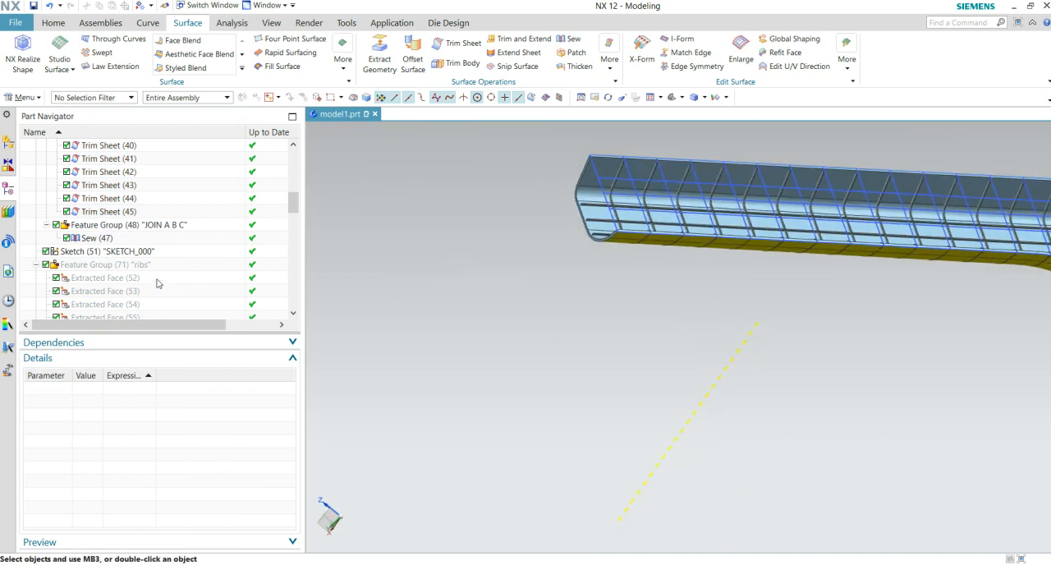
click(108, 251)
right_click(108, 251)
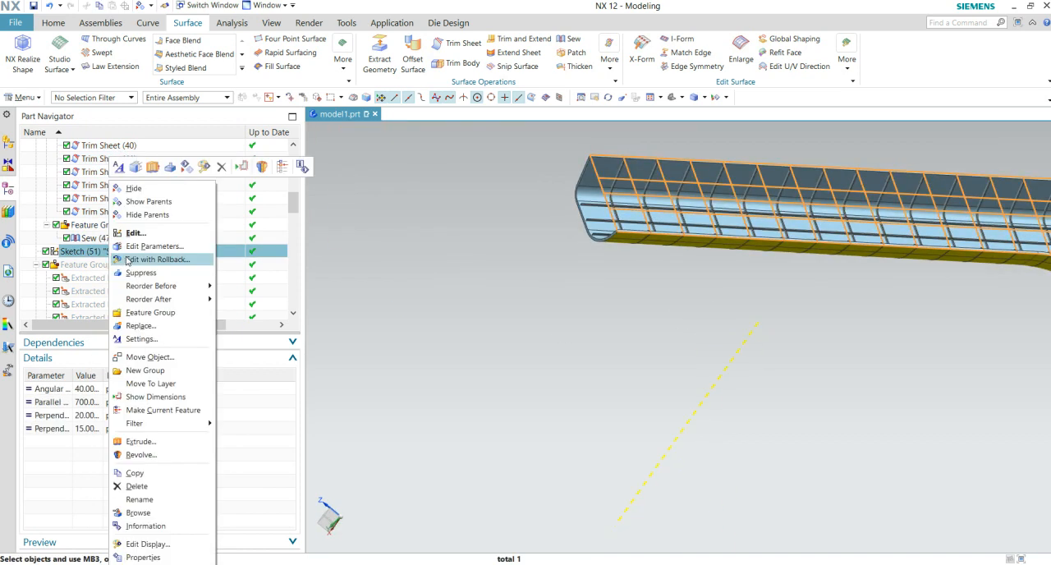
click(145, 192)
middle_drag(779, 337, 570, 312)
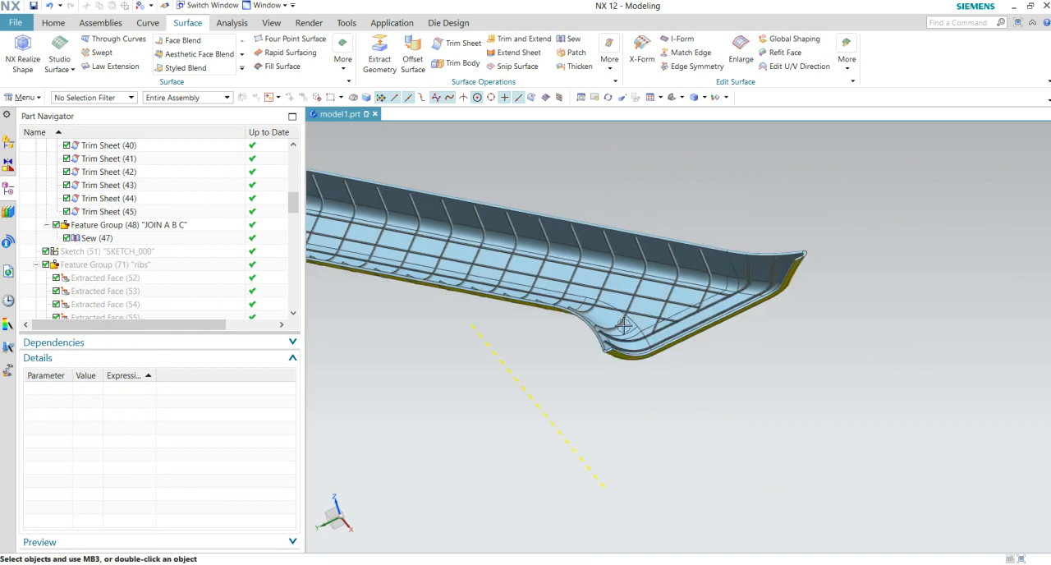
scroll(783, 375, up, 3)
scroll(693, 441, down, 5)
middle_drag(692, 441, 746, 426)
scroll(199, 262, down, 10)
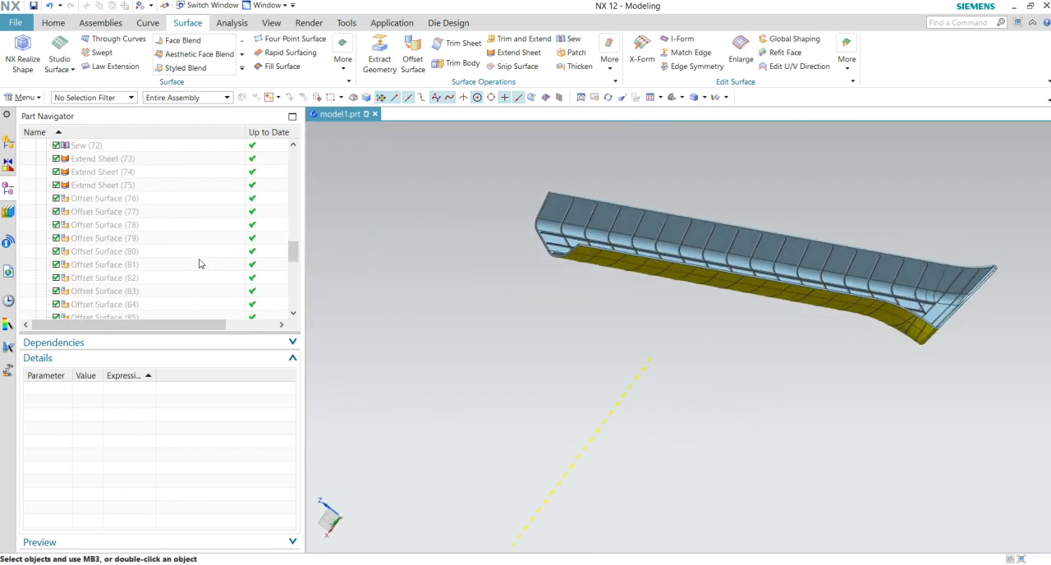
scroll(199, 263, down, 3)
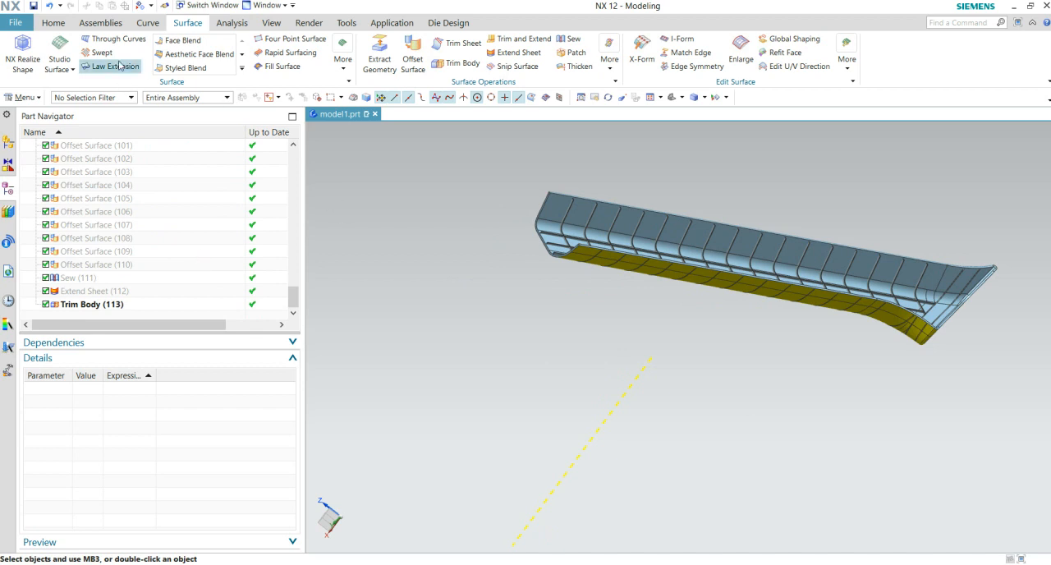
- Try to unite the shell body as target with all the trimmed rib bodies as tools
click(53, 22)
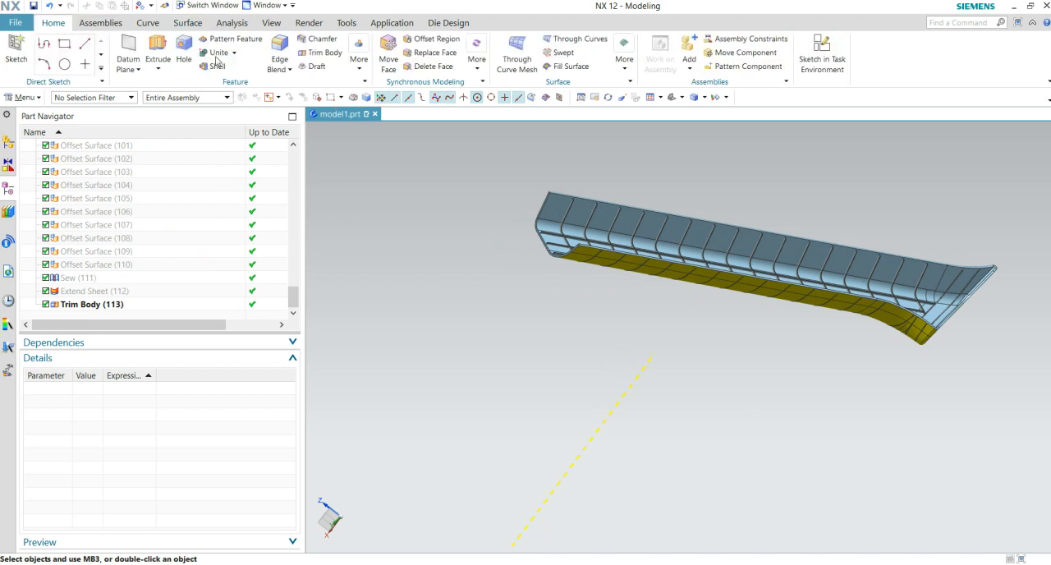
click(201, 54)
scroll(528, 286, up, 2)
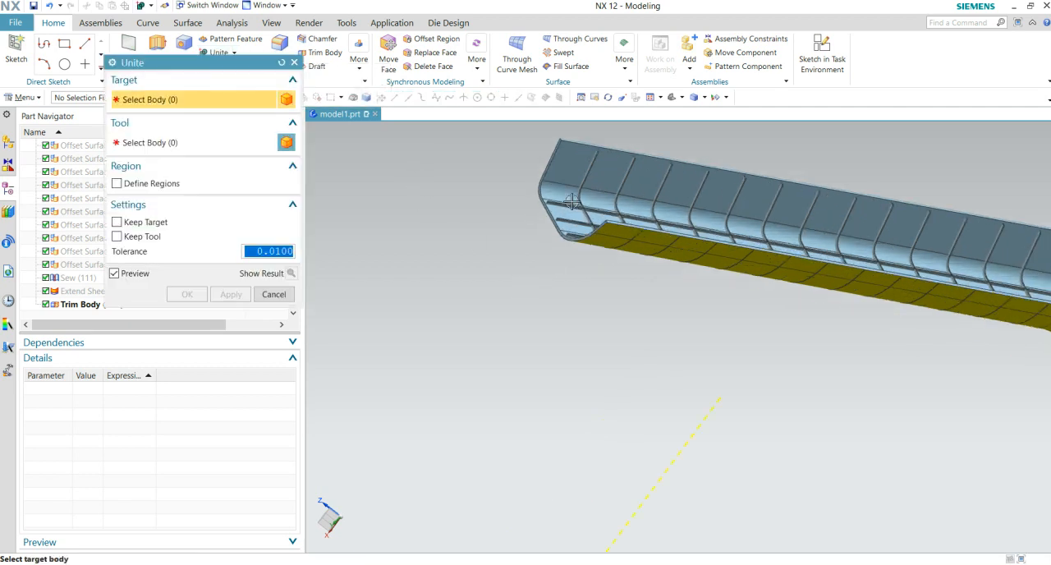
click(574, 177)
shift+middle_drag(575, 258, 524, 336)
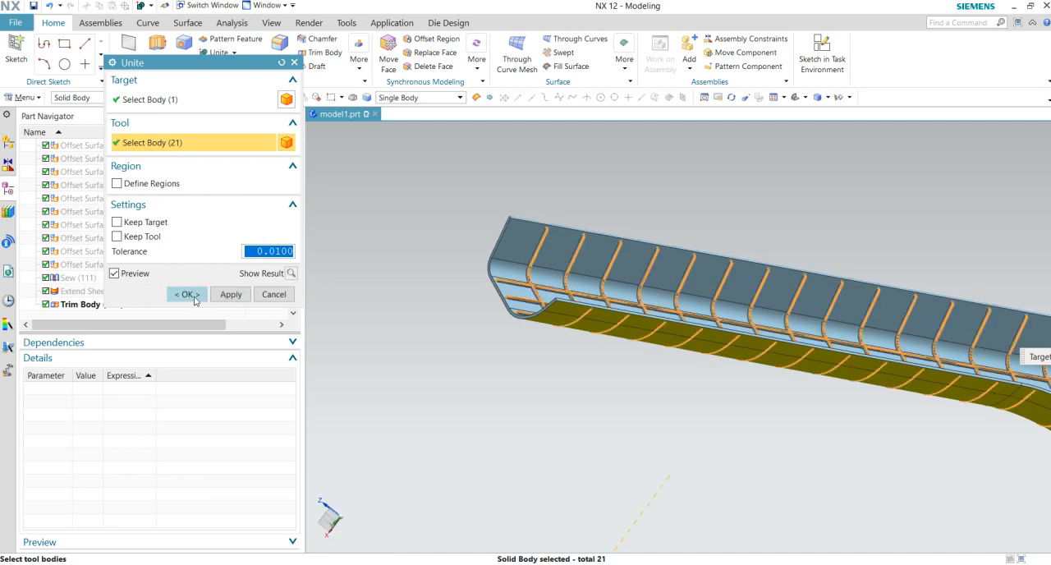
click(194, 297)
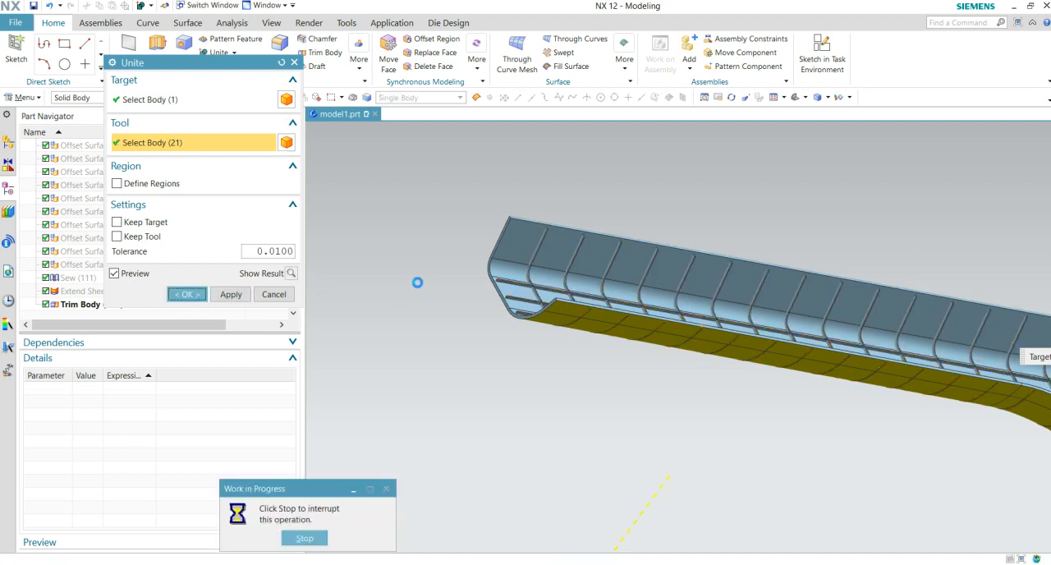
click(519, 306)
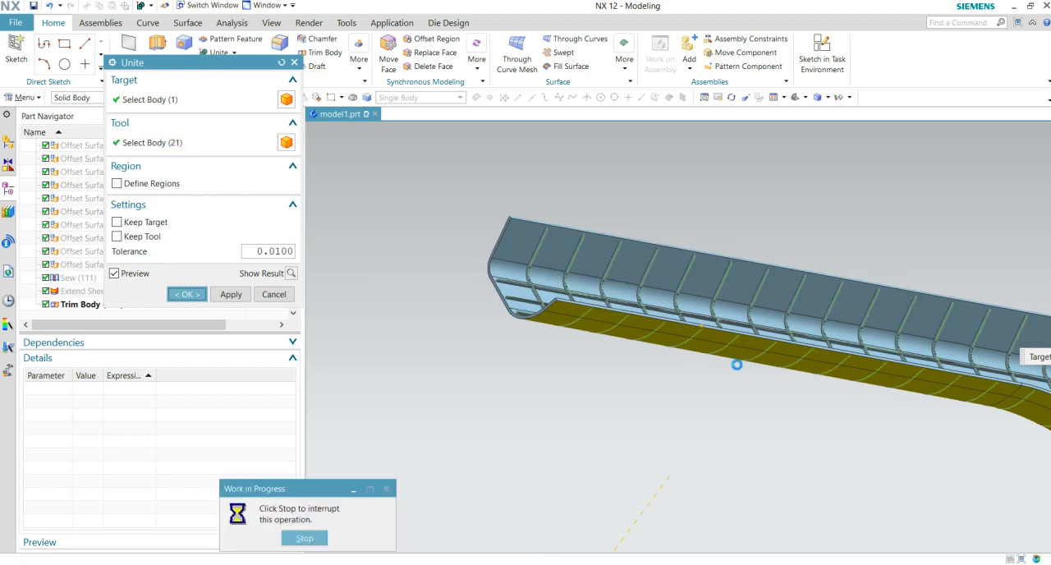
click(528, 306)
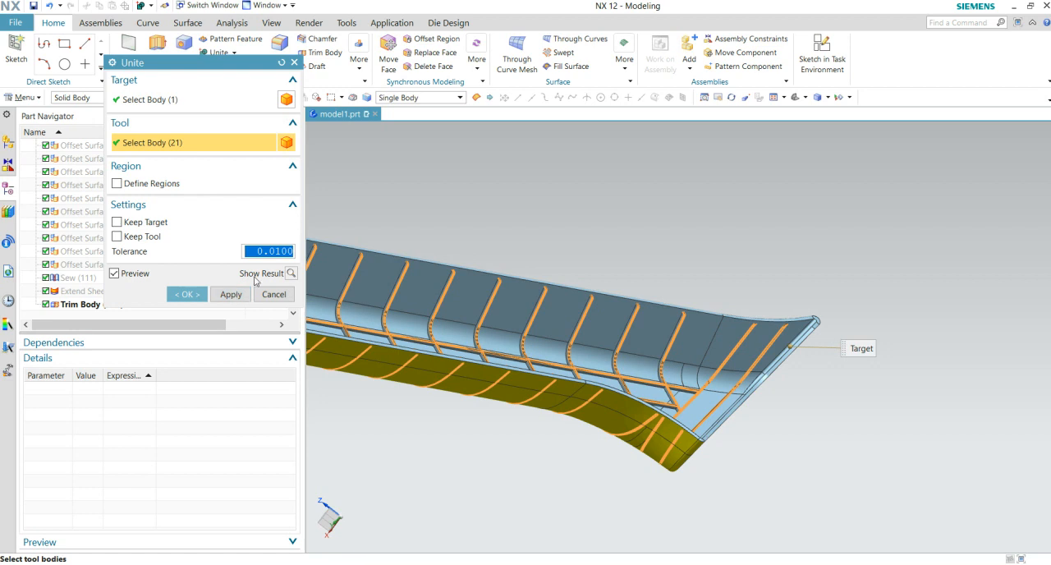
- Try to preview the union of the shell and ribs, and cancel the Unite command
click(292, 275)
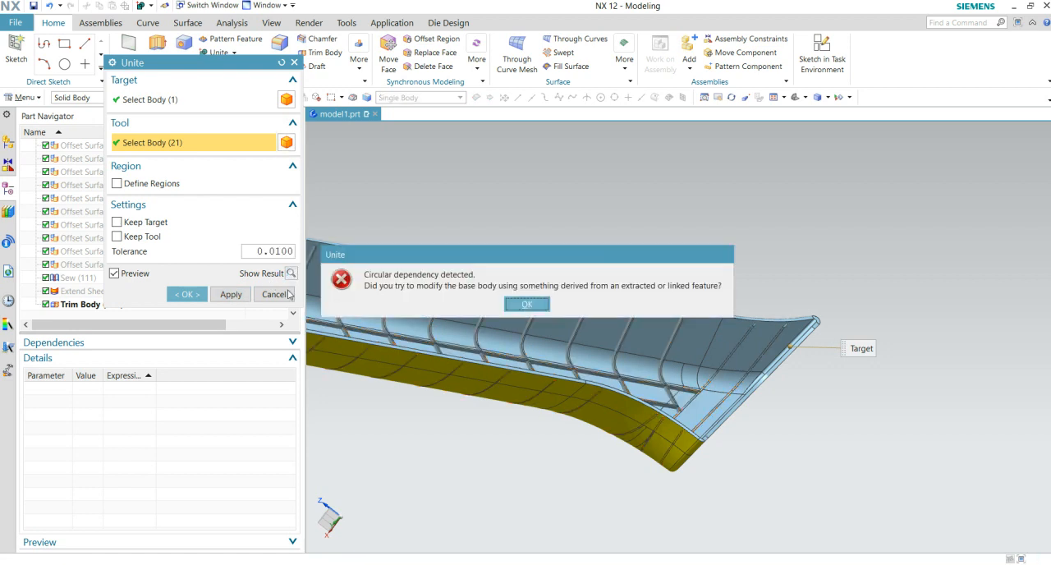
click(521, 304)
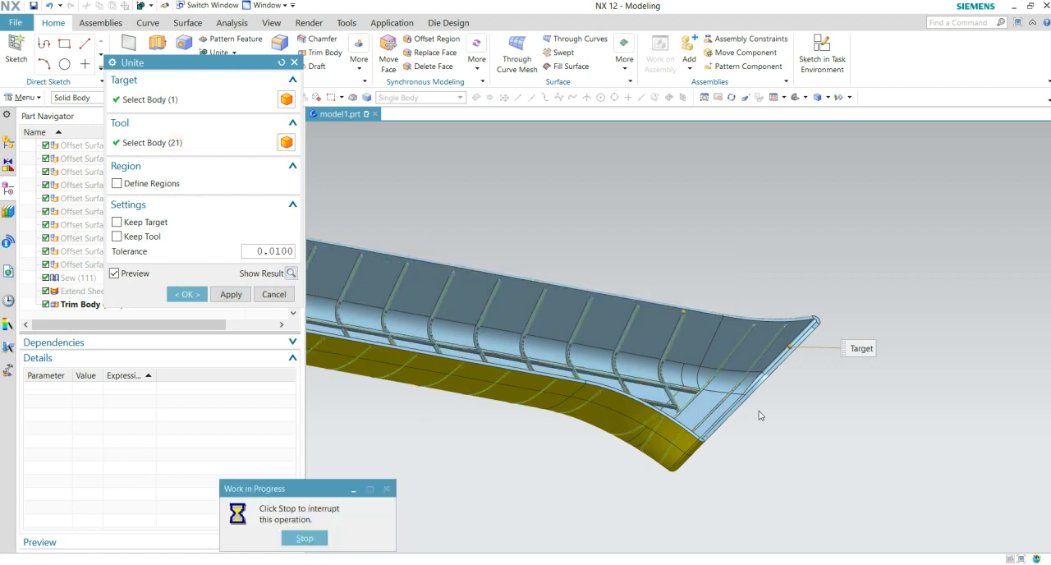
shift+middle_drag(764, 415, 751, 412)
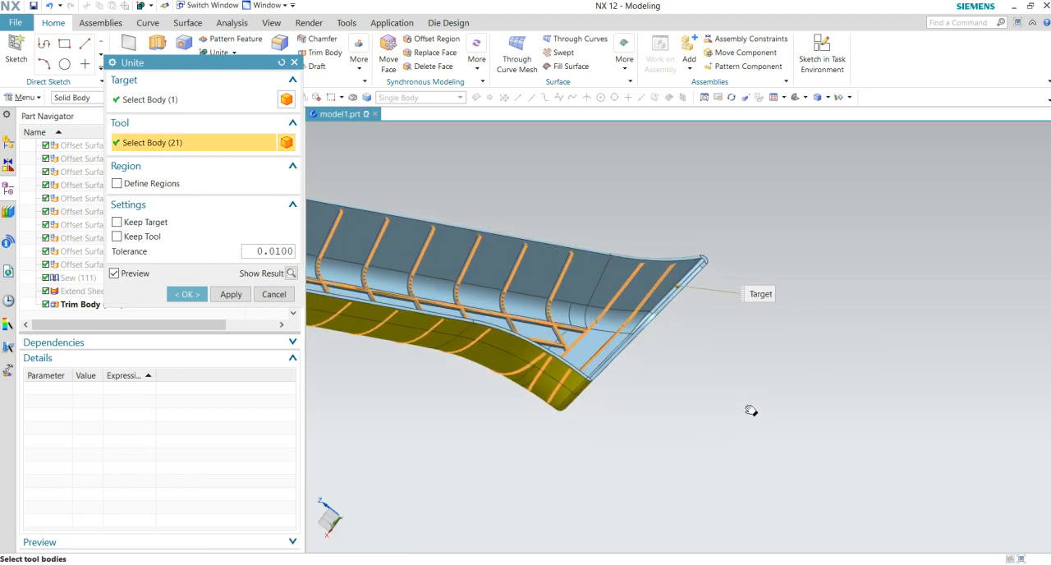
click(294, 63)
- Examine how the rib ends of Trim Body (113) meet the shell wall at the straight end and the flared end
middle_drag(406, 358, 745, 359)
scroll(593, 324, up, 8)
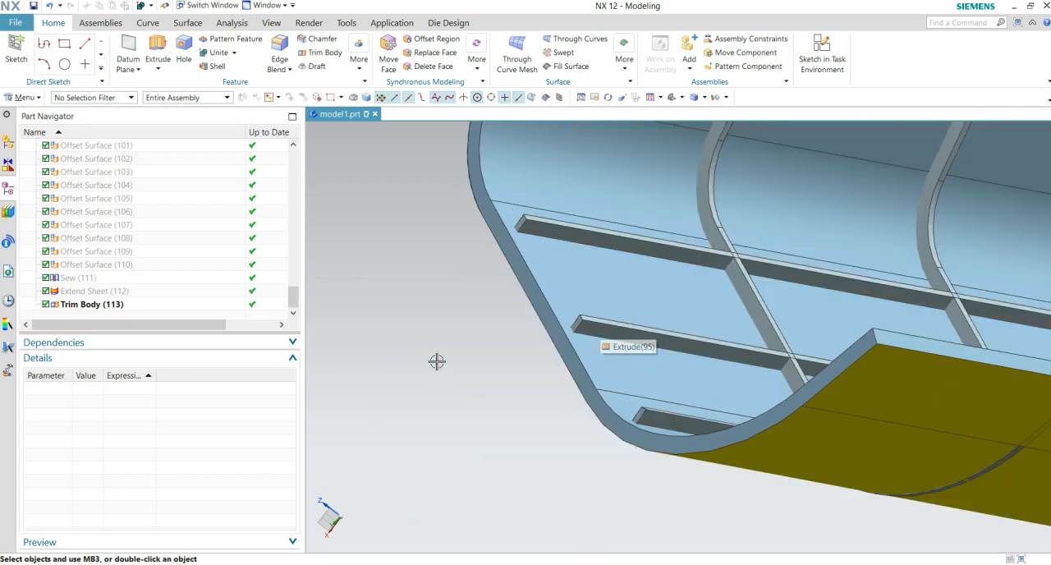
click(95, 305)
scroll(493, 279, down, 6)
middle_drag(577, 401, 594, 401)
scroll(736, 345, down, 4)
middle_drag(708, 354, 723, 409)
scroll(767, 242, up, 8)
middle_drag(593, 283, 605, 290)
shift+middle_drag(605, 290, 749, 304)
scroll(685, 239, up, 4)
key(Escape)
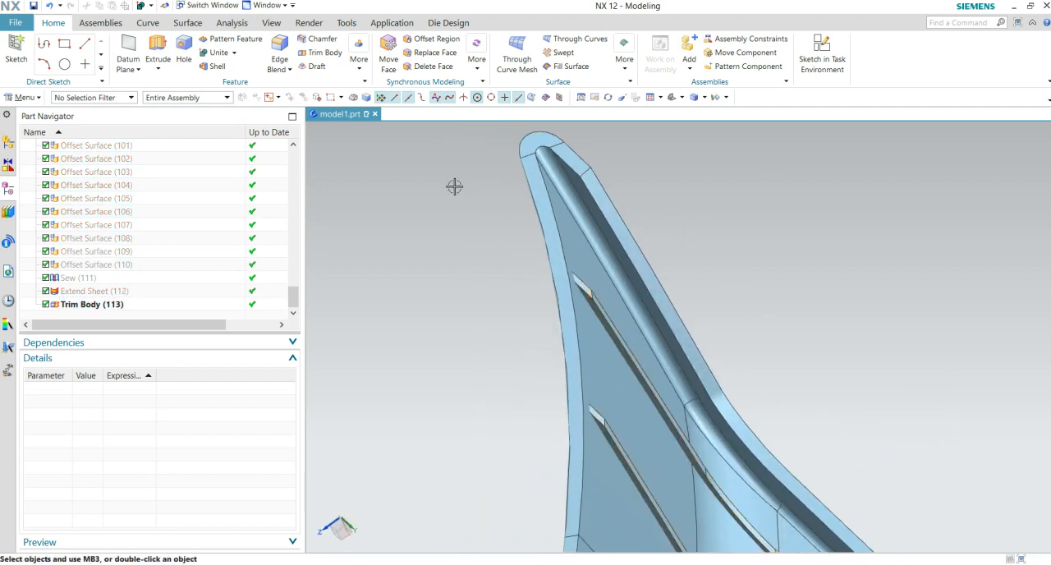
- Try to unite the shell body as target with the two ribs nearest the flared end as tools, previewing the result
click(217, 53)
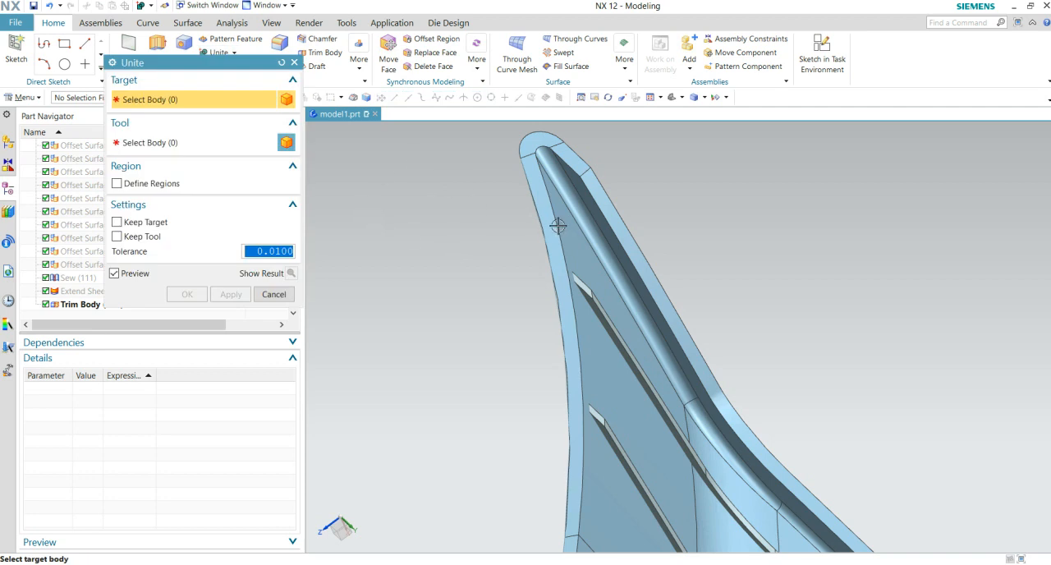
click(617, 272)
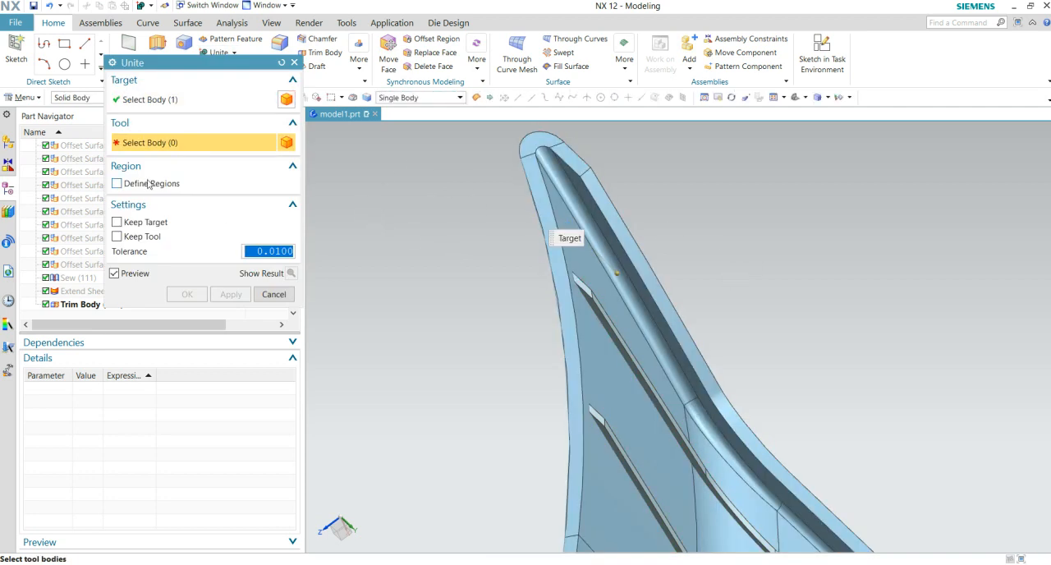
click(612, 349)
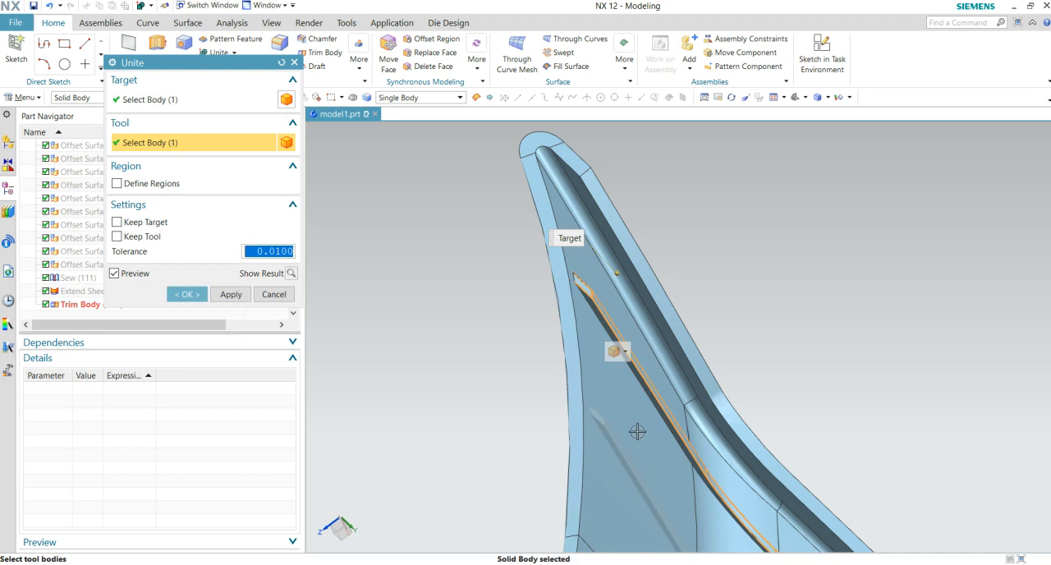
click(597, 435)
scroll(554, 254, up, 3)
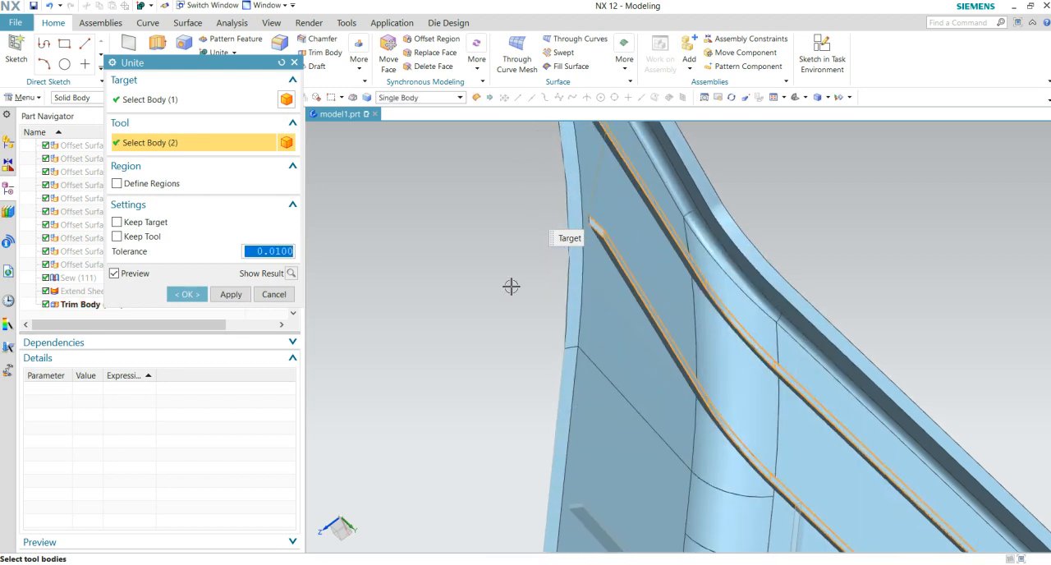
click(289, 275)
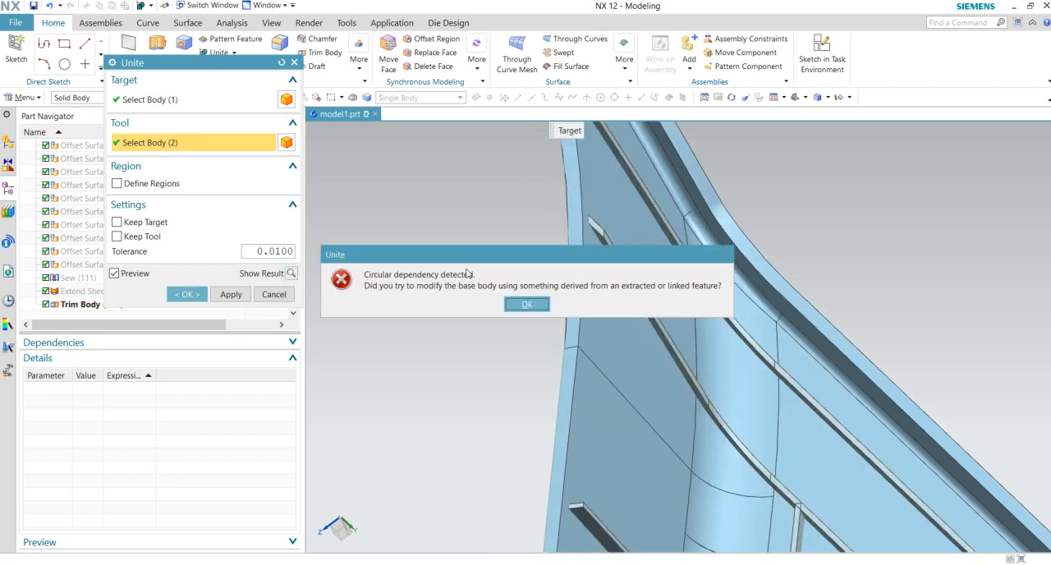
click(519, 305)
- Retry the preview of the shell and two-rib union with the flared end in view, and cancel the Unite command
scroll(511, 298, down, 3)
middle_drag(511, 298, 756, 330)
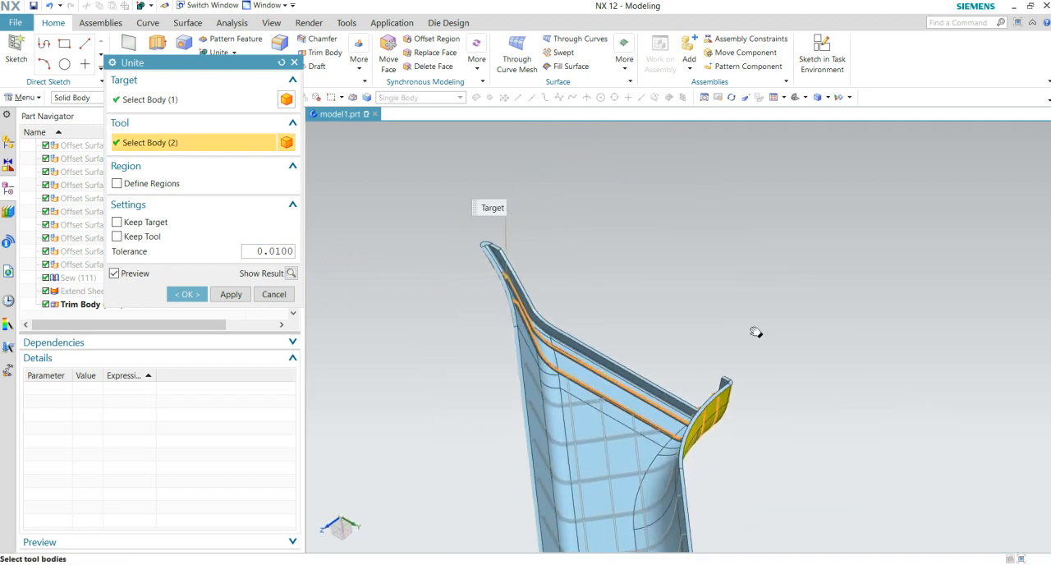
click(292, 274)
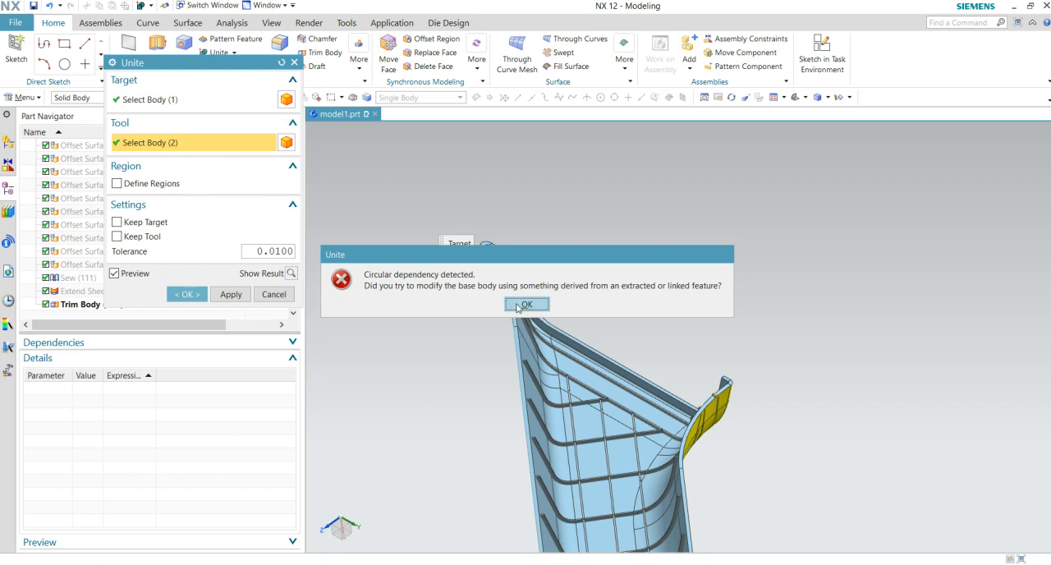
key(Return)
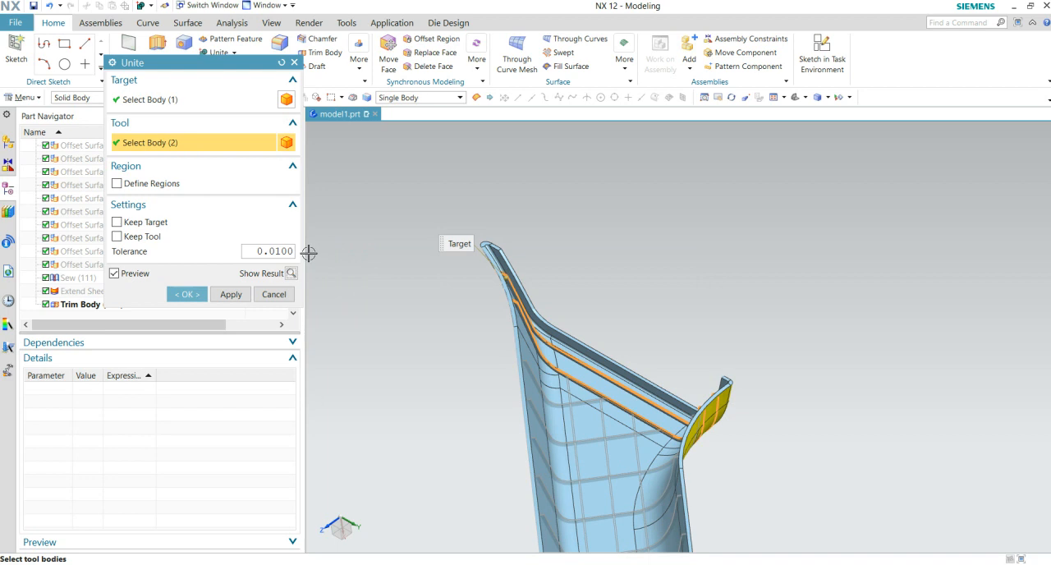
key(Escape)
- Examine where the trimmed ribs end inside the shell at the straight end and at the flared end
middle_drag(411, 306, 668, 470)
scroll(737, 443, up, 4)
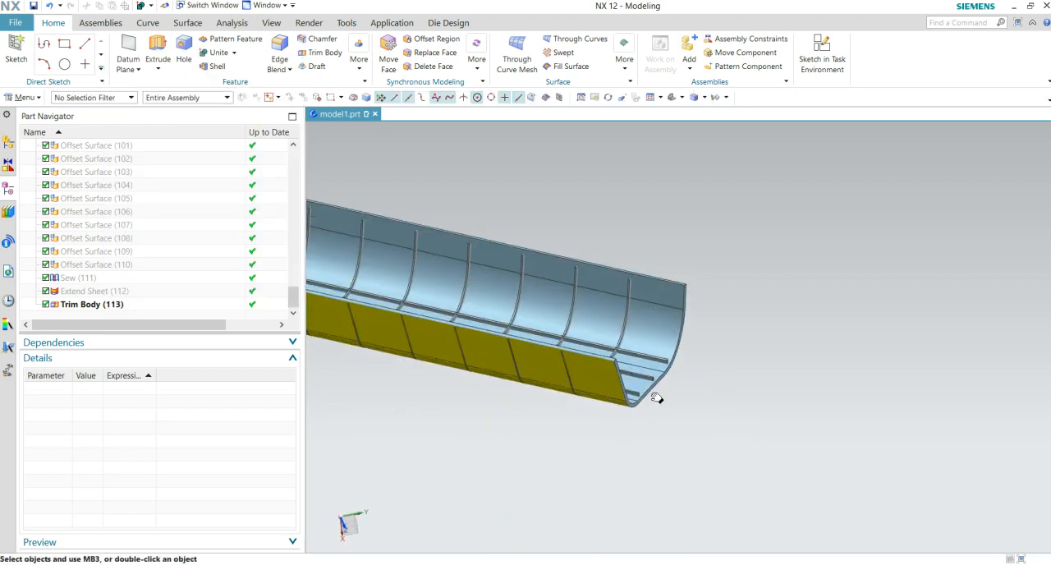
scroll(705, 379, up, 4)
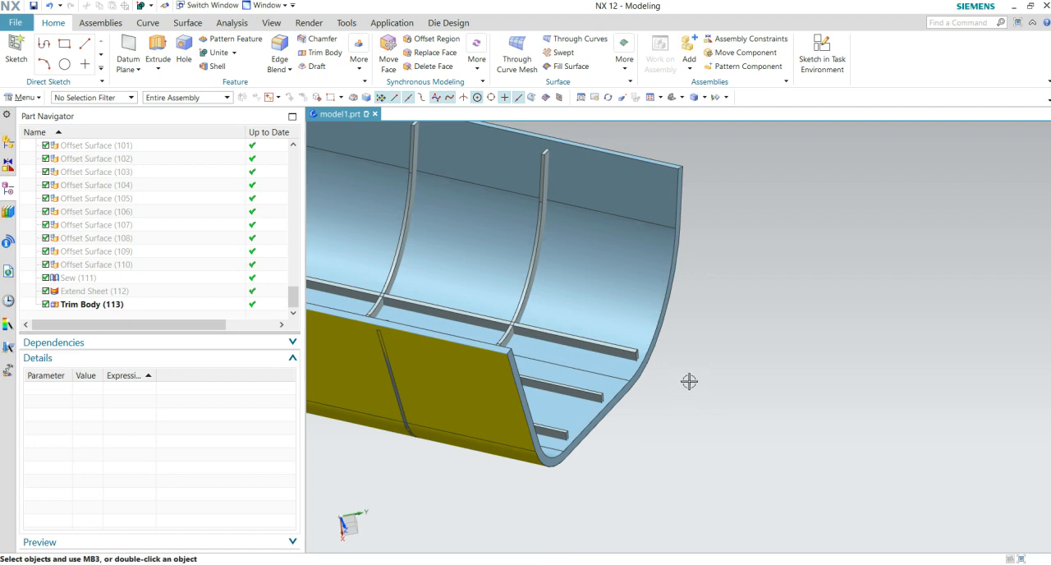
scroll(689, 382, down, 6)
middle_drag(498, 424, 579, 445)
scroll(716, 328, up, 3)
scroll(504, 369, up, 3)
middle_drag(503, 361, 629, 462)
middle_drag(441, 307, 448, 325)
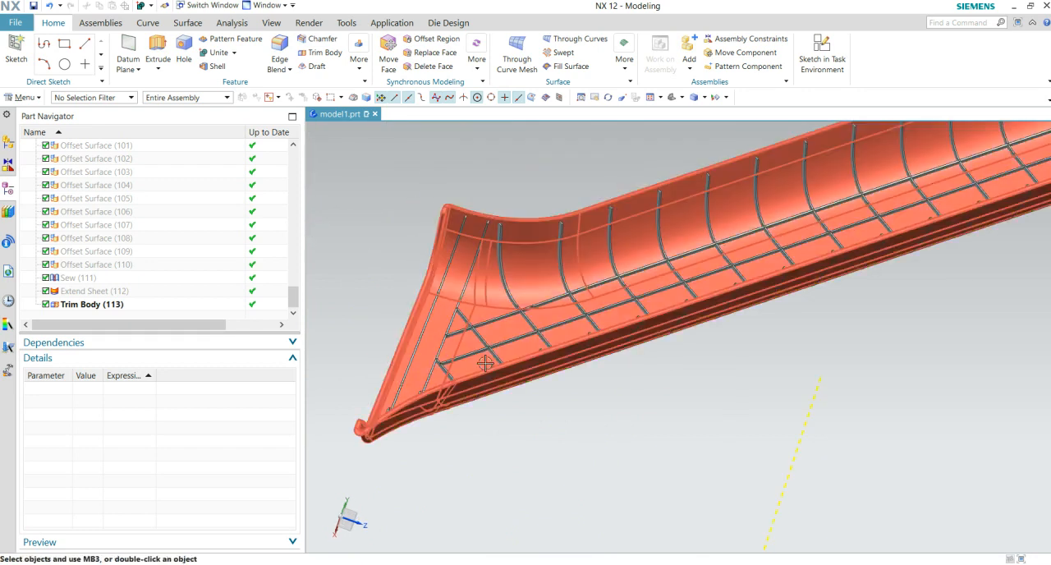
- Select Offset Surface (97) through Offset Surface (110) to inspect their highlighted extent at the flared end, and clear the selection
scroll(115, 281, up, 3)
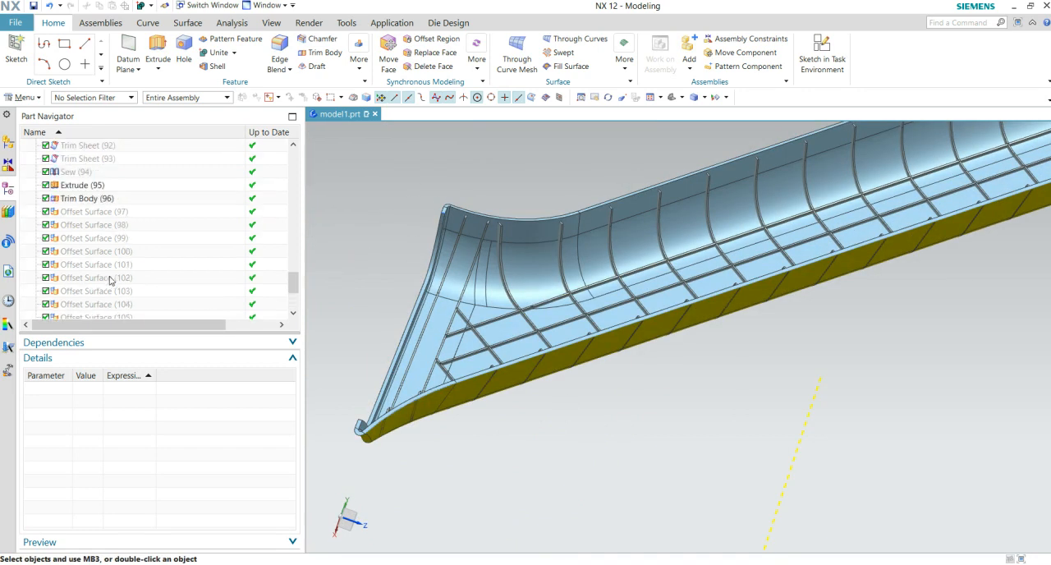
click(86, 211)
scroll(144, 230, down, 3)
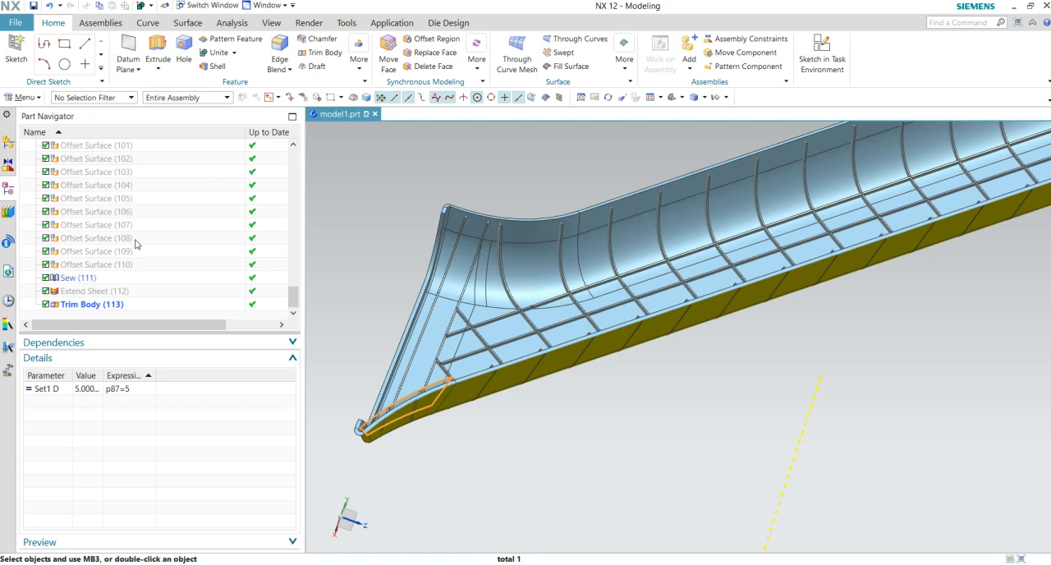
shift+click(107, 264)
right_click(108, 265)
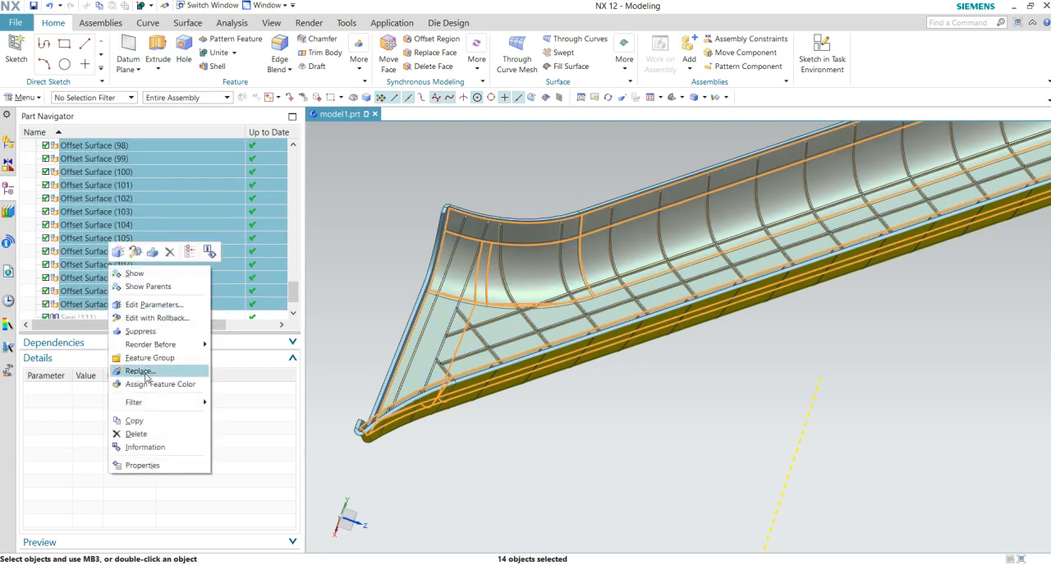
click(344, 336)
scroll(813, 386, down, 3)
mouse_move(798, 364)
middle_down()
mouse_move(742, 376)
mouse_move(740, 366)
mouse_move(791, 361)
middle_up()
scroll(760, 384, up, 6)
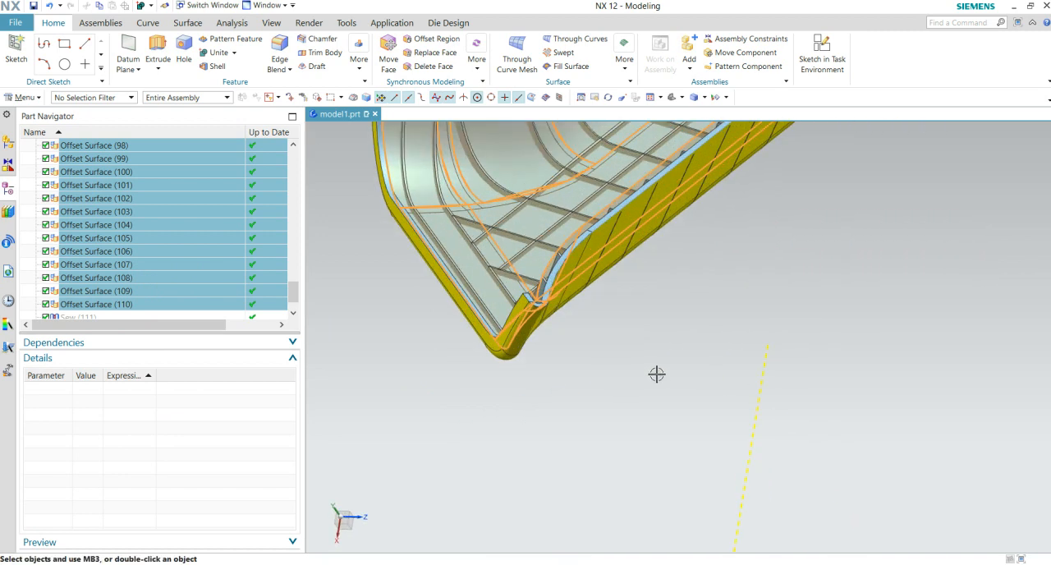
key(Escape)
- Examine the rib grid along the whole shell and the rib ends around the flared end's curved corner
scroll(646, 348, down, 3)
scroll(645, 349, up, 2)
middle_drag(625, 356, 697, 394)
scroll(622, 363, down, 4)
scroll(706, 353, up, 3)
middle_drag(709, 349, 683, 377)
middle_drag(690, 338, 690, 413)
scroll(678, 354, down, 4)
scroll(665, 375, up, 4)
scroll(564, 352, up, 2)
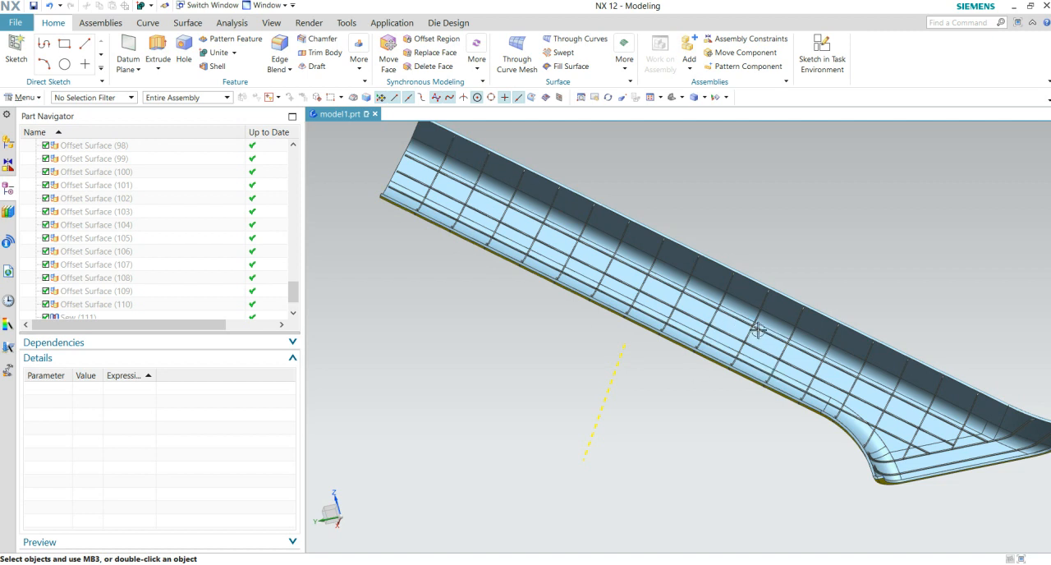
scroll(768, 405, down, 1)
shift+middle_drag(778, 419, 638, 306)
scroll(721, 324, up, 5)
scroll(871, 480, down, 1)
shift+middle_drag(883, 483, 737, 335)
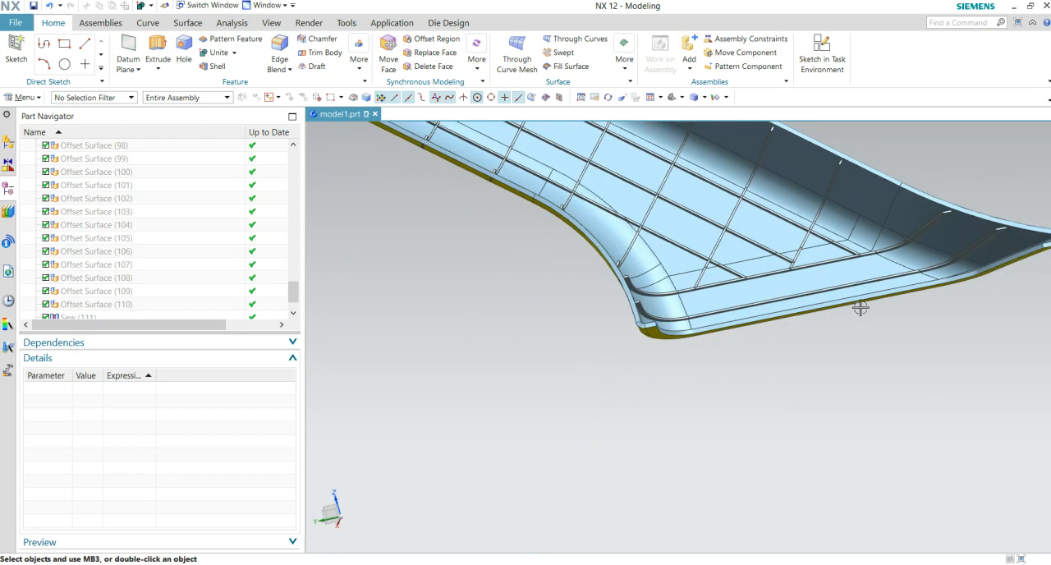